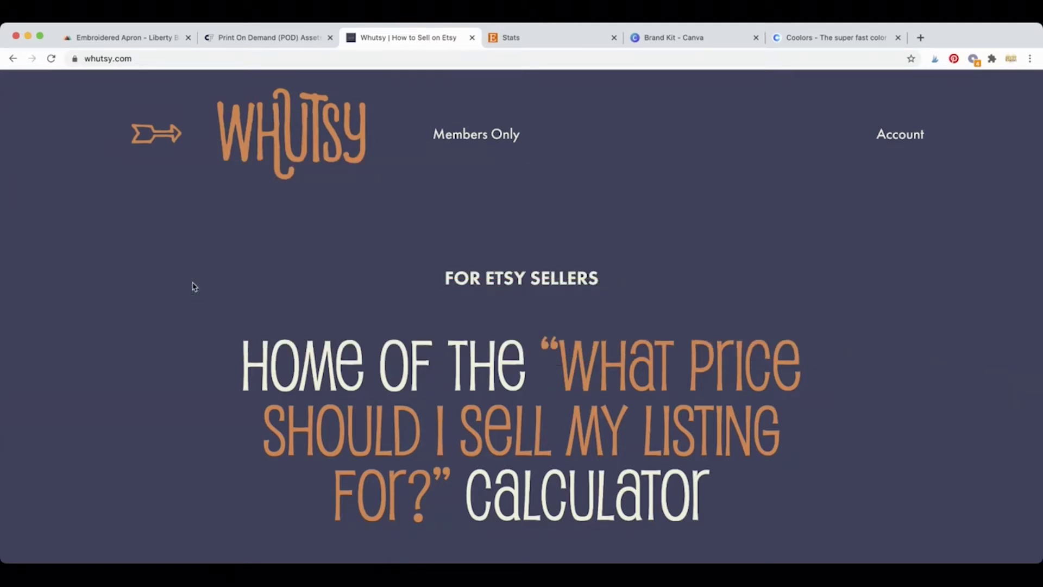
Step: Switch to the Printful product page for the Embroidered Apron | Liberty Bags 5502 and view its product photos and options
{"action": "left_click", "coordinate": [110, 42]}
{"action": "mouse_move", "coordinate": [87, 170]}
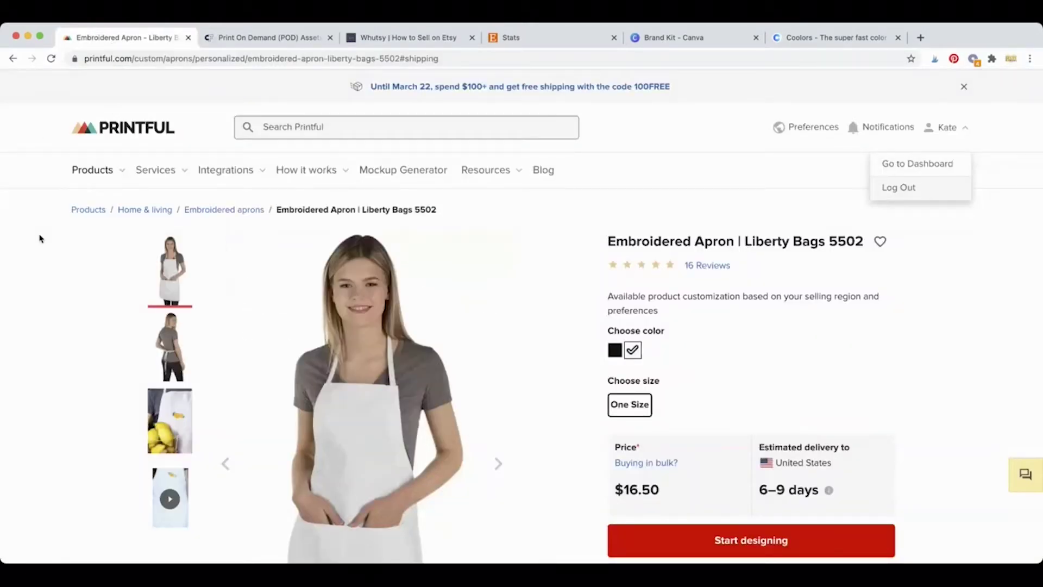
{"action": "scroll", "coordinate": [42, 271], "scroll_direction": "down", "scroll_amount": 3}
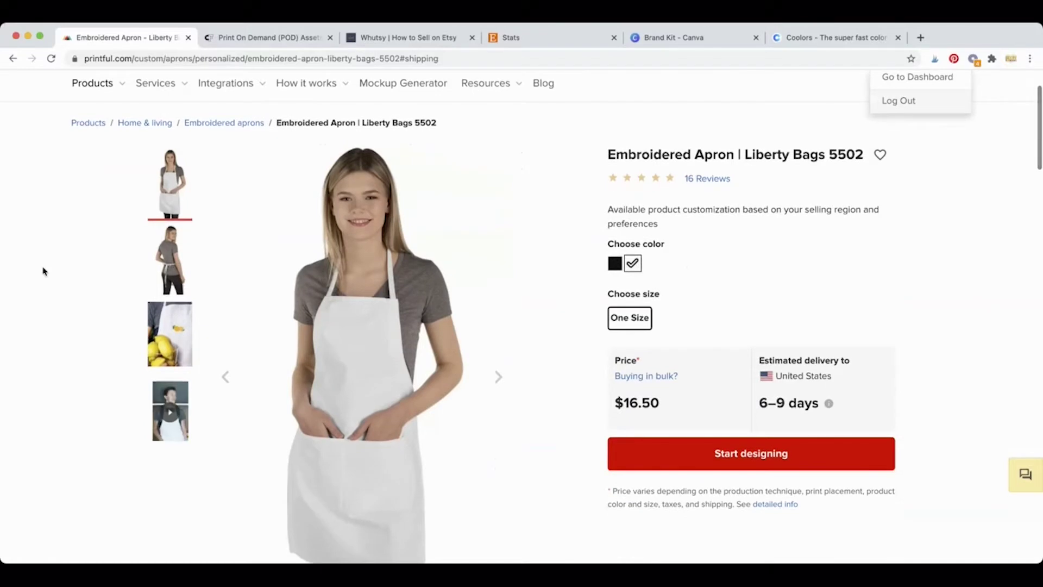
{"action": "scroll", "coordinate": [43, 271], "scroll_direction": "down", "scroll_amount": 2}
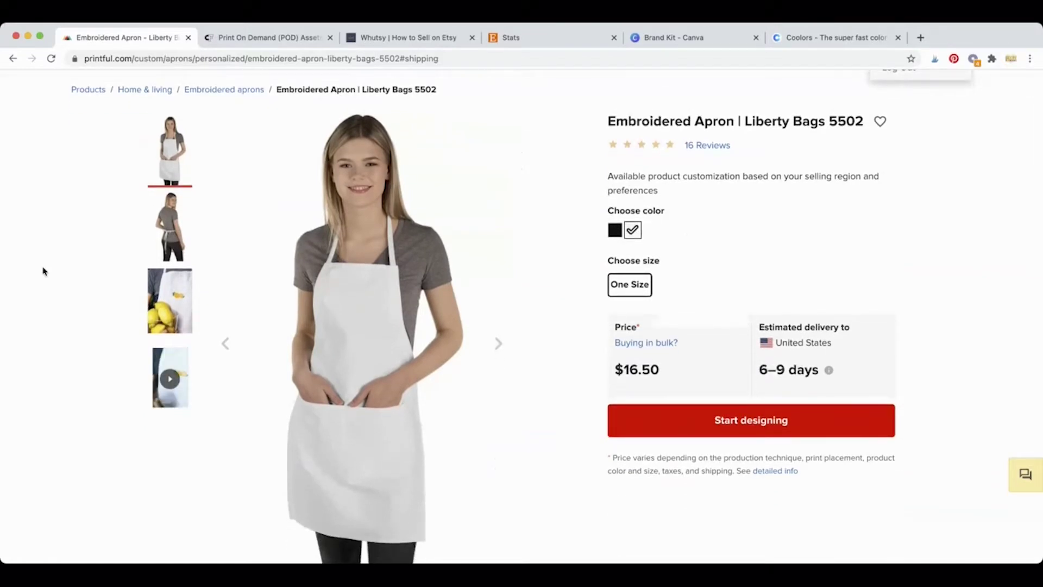
Step: Preview the embroidered apron in black and look over its photos, size option and price
{"action": "left_click", "coordinate": [614, 229]}
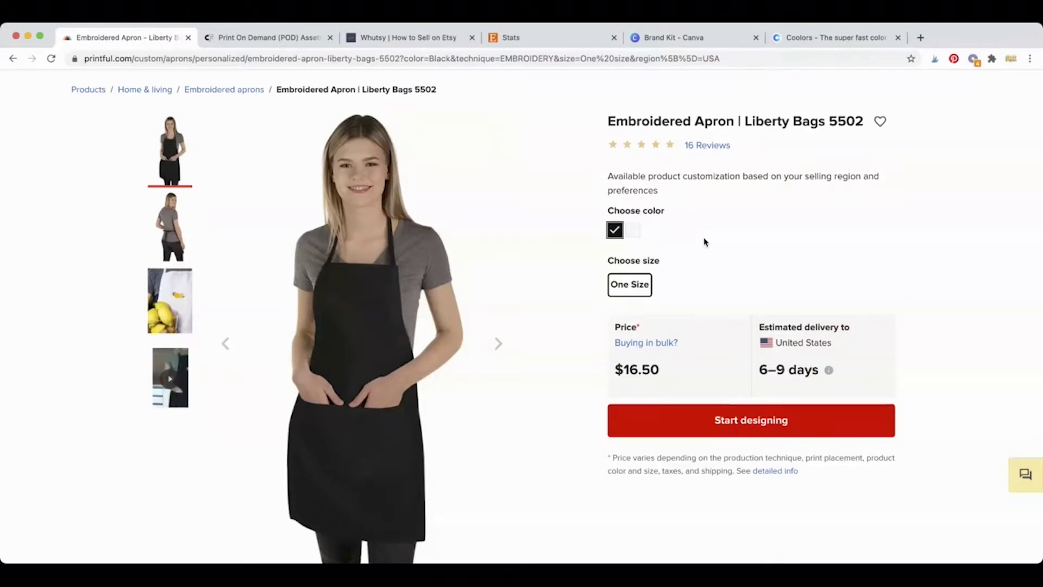
{"action": "scroll", "coordinate": [705, 242], "scroll_direction": "down", "scroll_amount": 1}
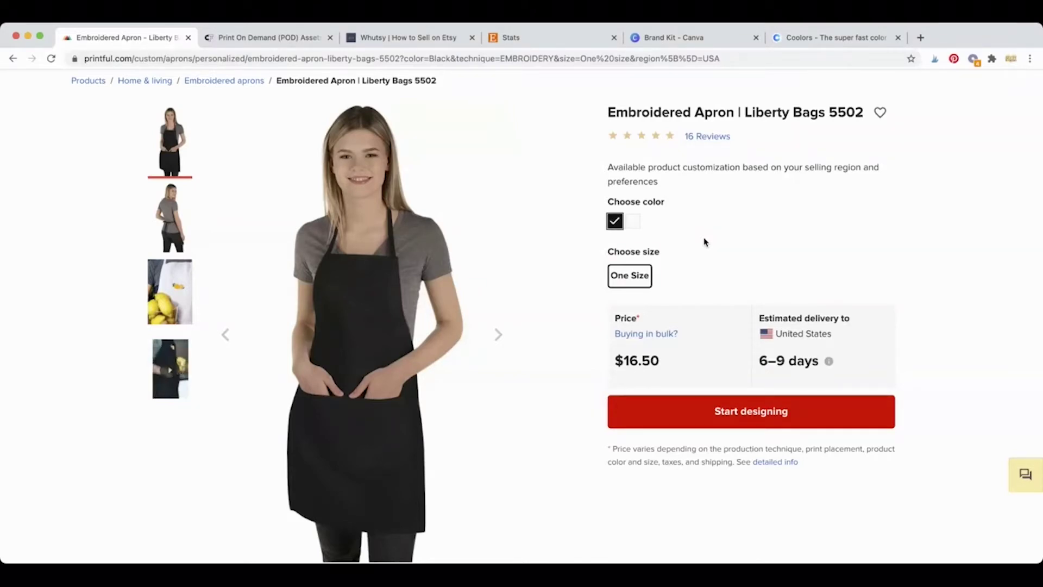
{"action": "scroll", "coordinate": [705, 242], "scroll_direction": "down", "scroll_amount": 1}
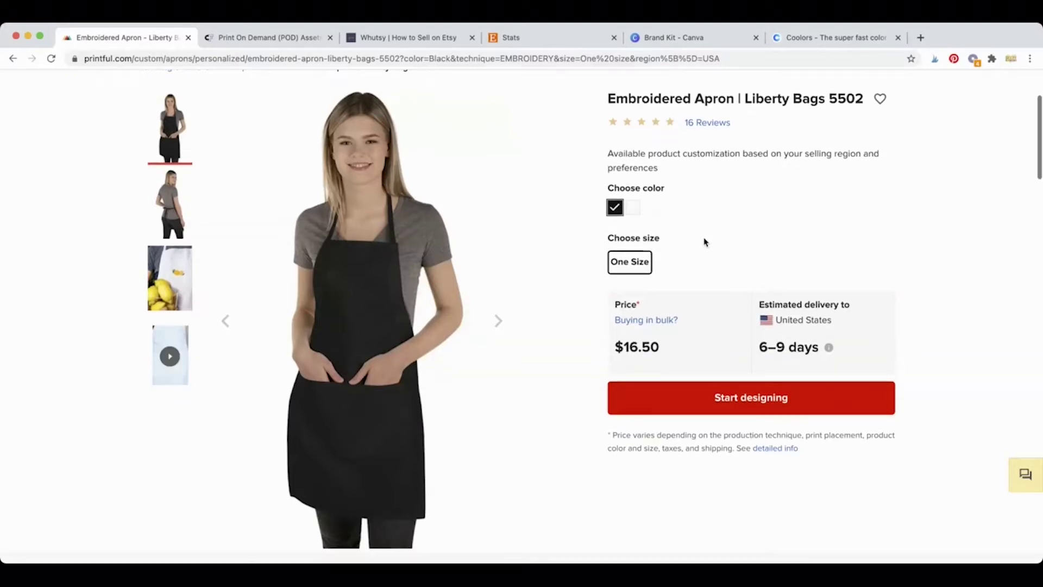
{"action": "scroll", "coordinate": [705, 241], "scroll_direction": "up", "scroll_amount": 2}
{"action": "scroll", "coordinate": [705, 242], "scroll_direction": "down", "scroll_amount": 2}
{"action": "scroll", "coordinate": [705, 241], "scroll_direction": "down", "scroll_amount": 2}
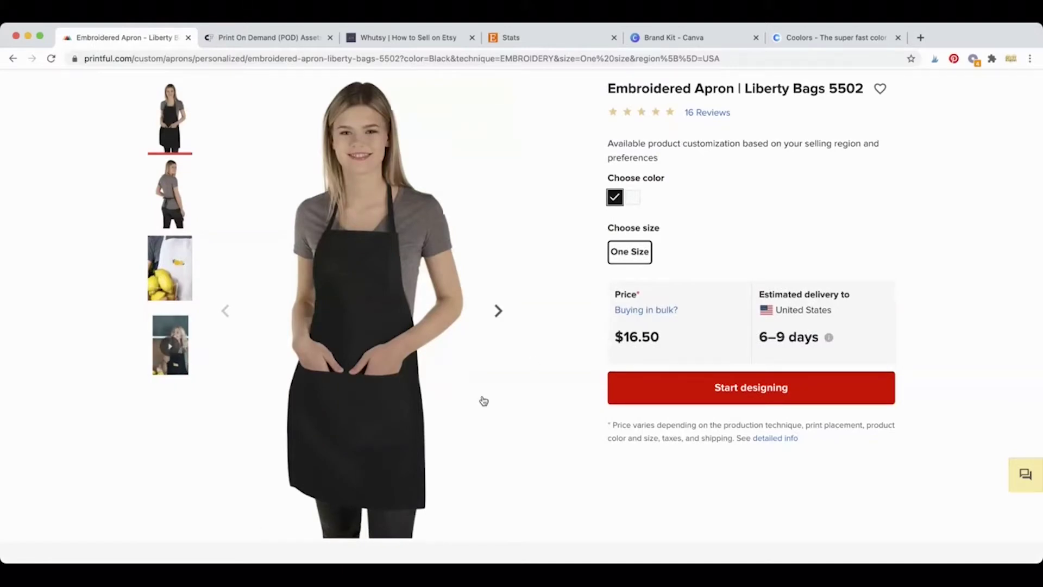
Step: Preview the apron in white and review its price, estimated delivery and print file size
{"action": "left_click", "coordinate": [631, 205]}
{"action": "scroll", "coordinate": [592, 270], "scroll_direction": "down", "scroll_amount": 5}
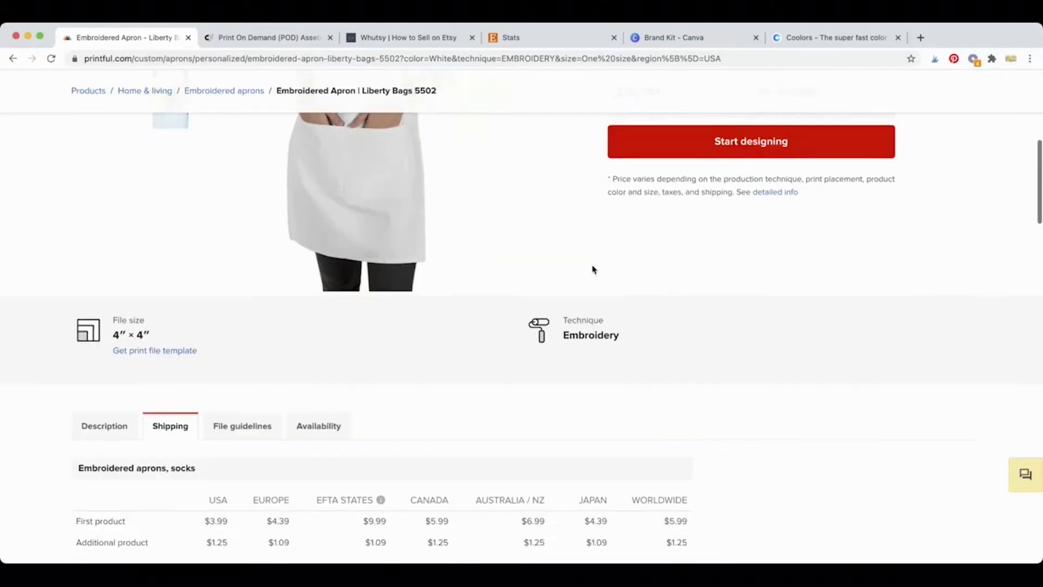
{"action": "scroll", "coordinate": [593, 269], "scroll_direction": "up", "scroll_amount": 2}
{"action": "scroll", "coordinate": [592, 269], "scroll_direction": "up", "scroll_amount": 3}
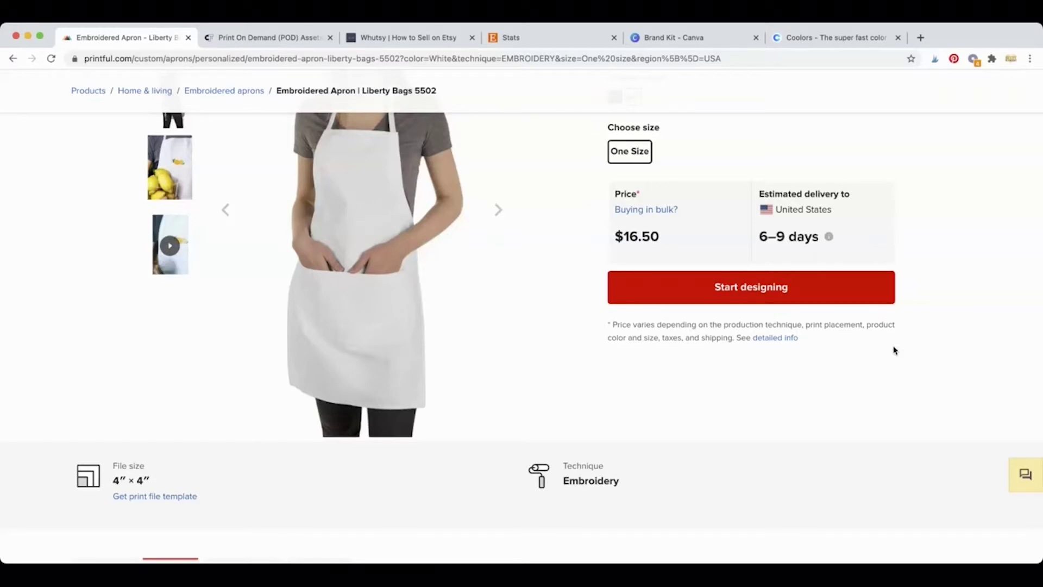
{"action": "scroll", "coordinate": [895, 351], "scroll_direction": "up", "scroll_amount": 3}
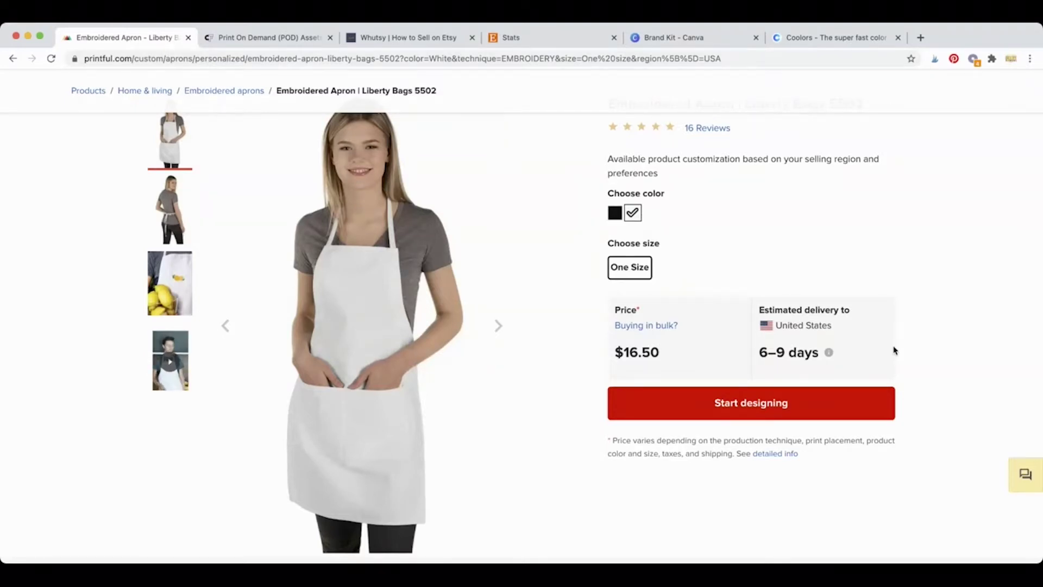
{"action": "scroll", "coordinate": [958, 372], "scroll_direction": "down", "scroll_amount": 3}
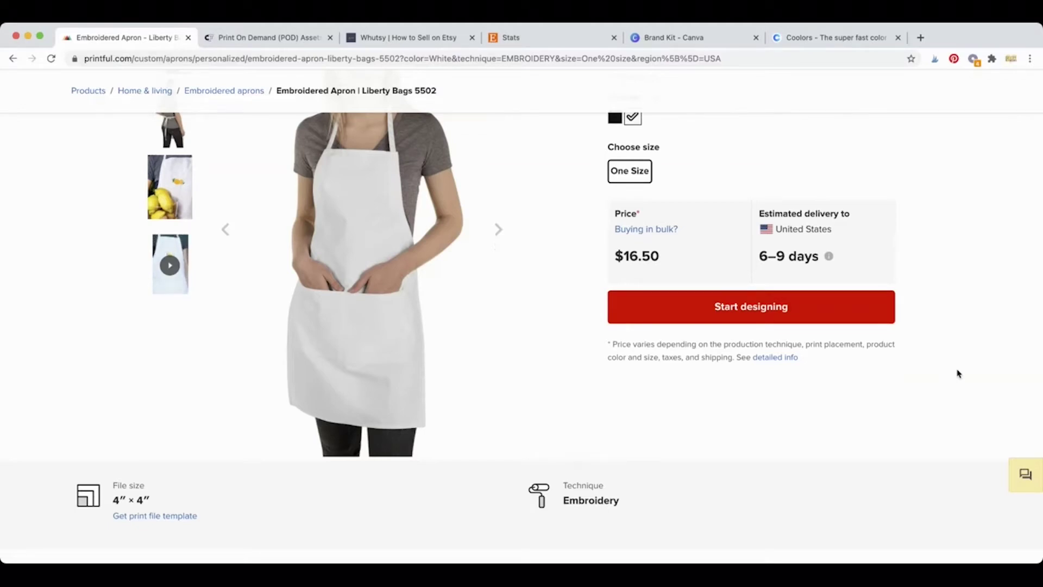
Step: Examine the embroidery technique, file size and regional shipping rates for embroidered aprons
{"action": "scroll", "coordinate": [958, 374], "scroll_direction": "down", "scroll_amount": 2}
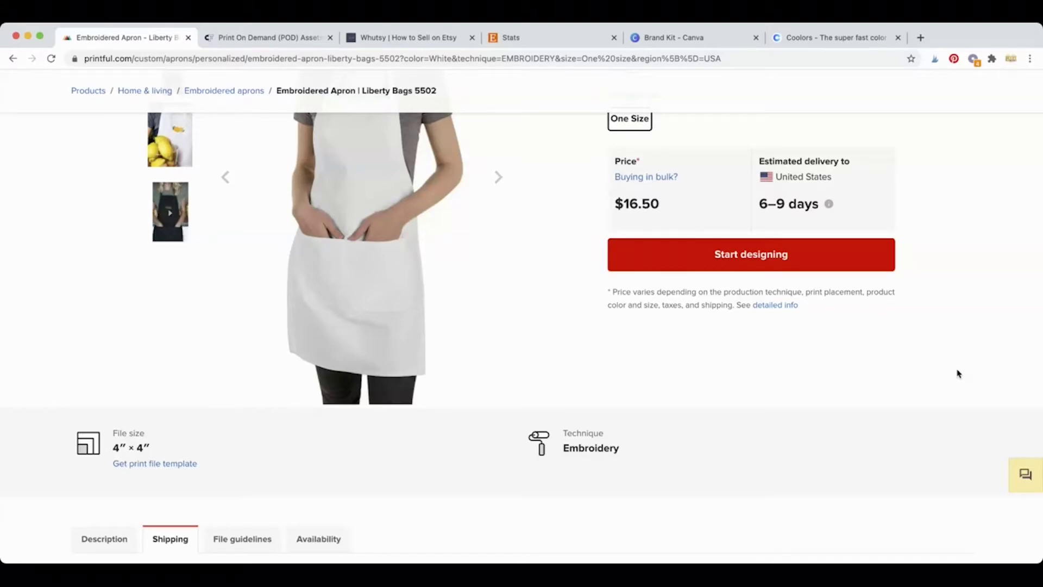
{"action": "scroll", "coordinate": [958, 374], "scroll_direction": "down", "scroll_amount": 3}
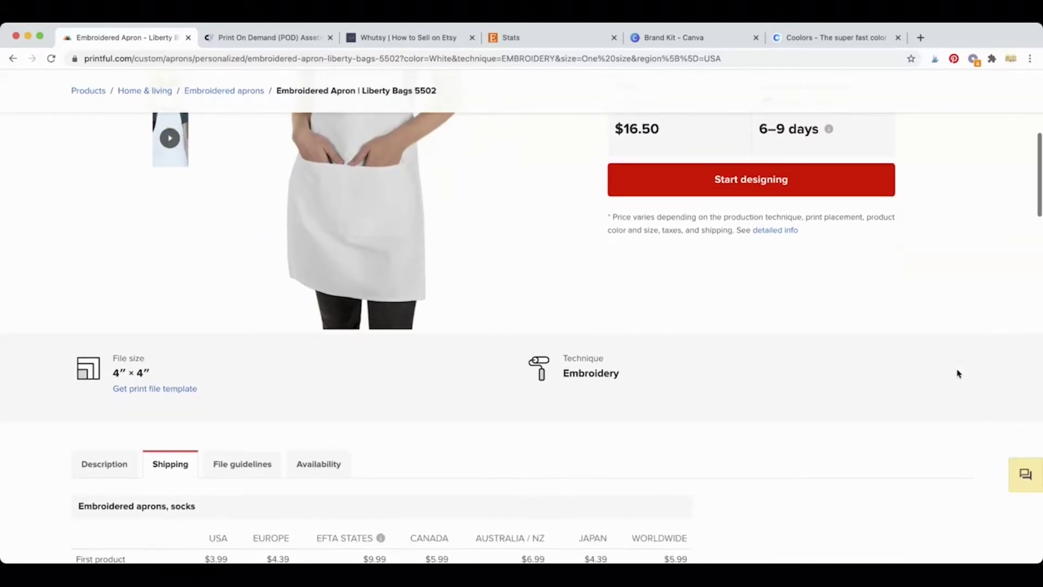
{"action": "scroll", "coordinate": [959, 374], "scroll_direction": "down", "scroll_amount": 2}
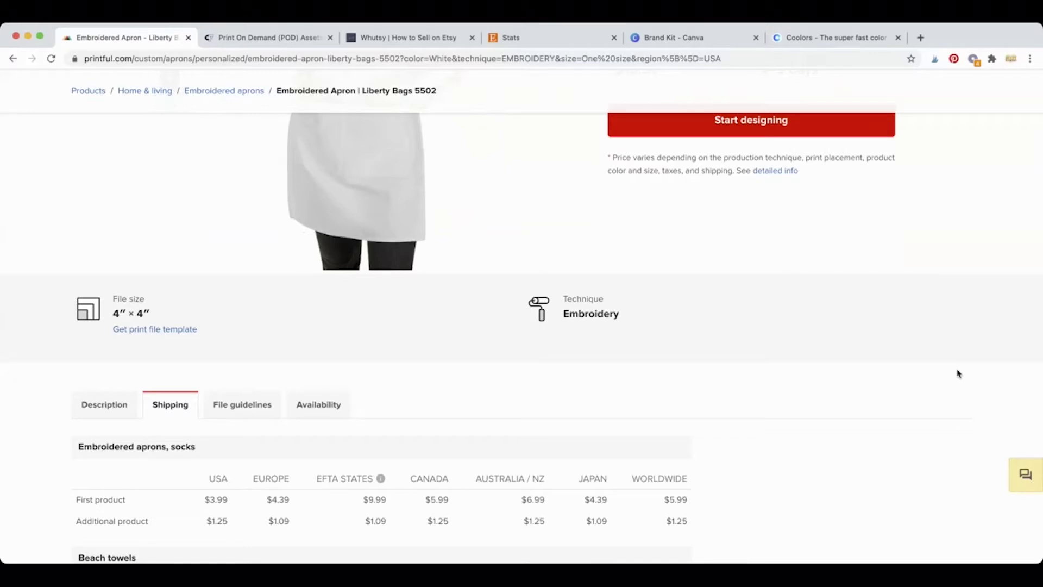
{"action": "scroll", "coordinate": [958, 373], "scroll_direction": "down", "scroll_amount": 3}
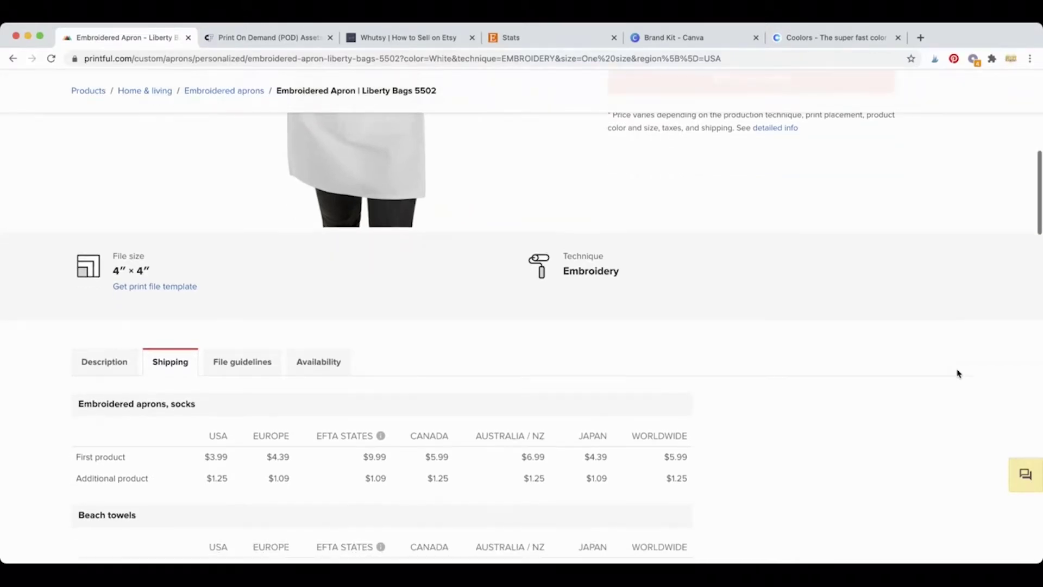
{"action": "scroll", "coordinate": [826, 328], "scroll_direction": "down", "scroll_amount": 2}
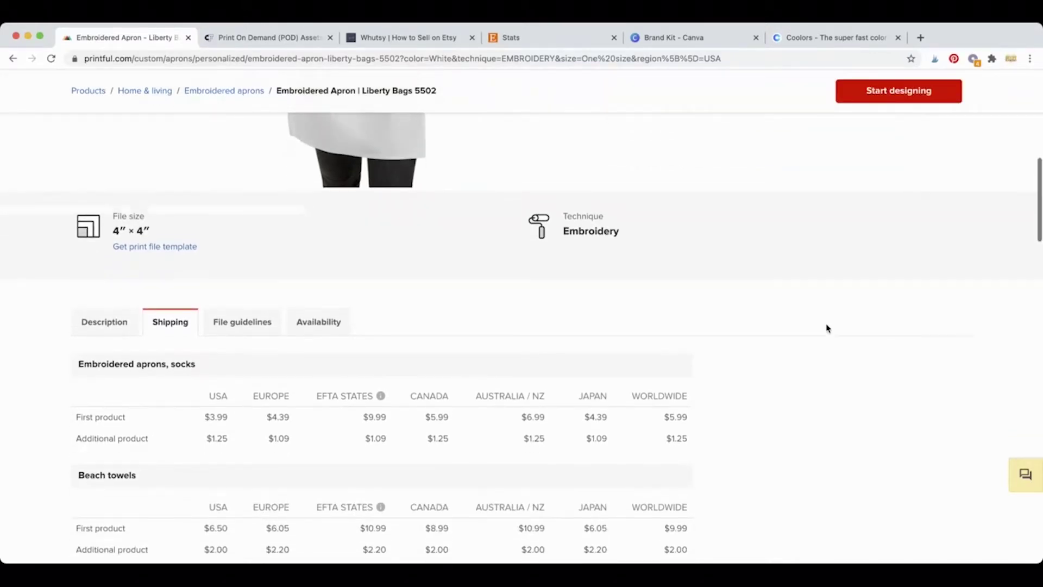
{"action": "scroll", "coordinate": [826, 329], "scroll_direction": "down", "scroll_amount": 2}
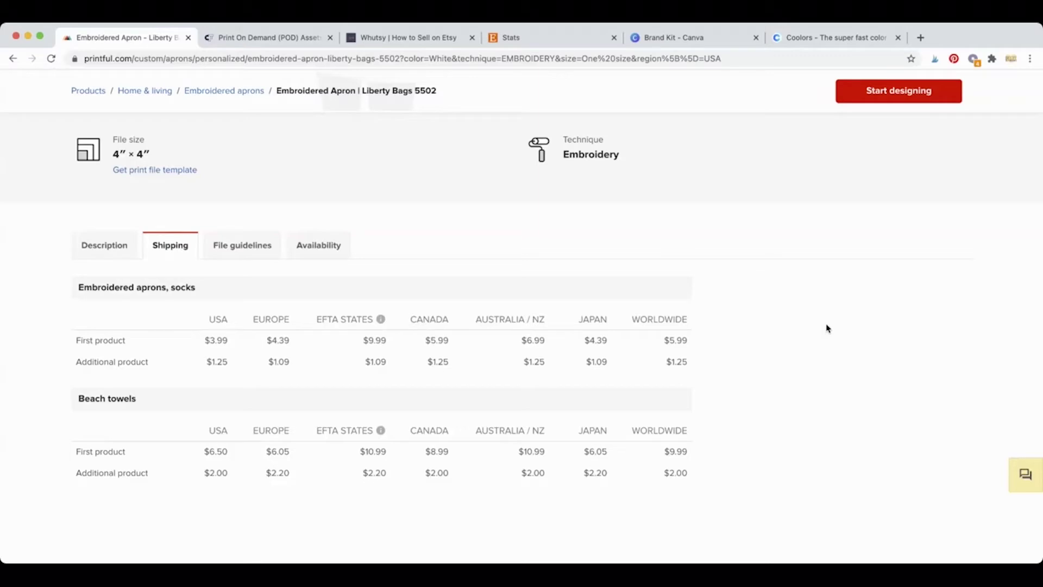
{"action": "scroll", "coordinate": [400, 191], "scroll_direction": "down", "scroll_amount": 1}
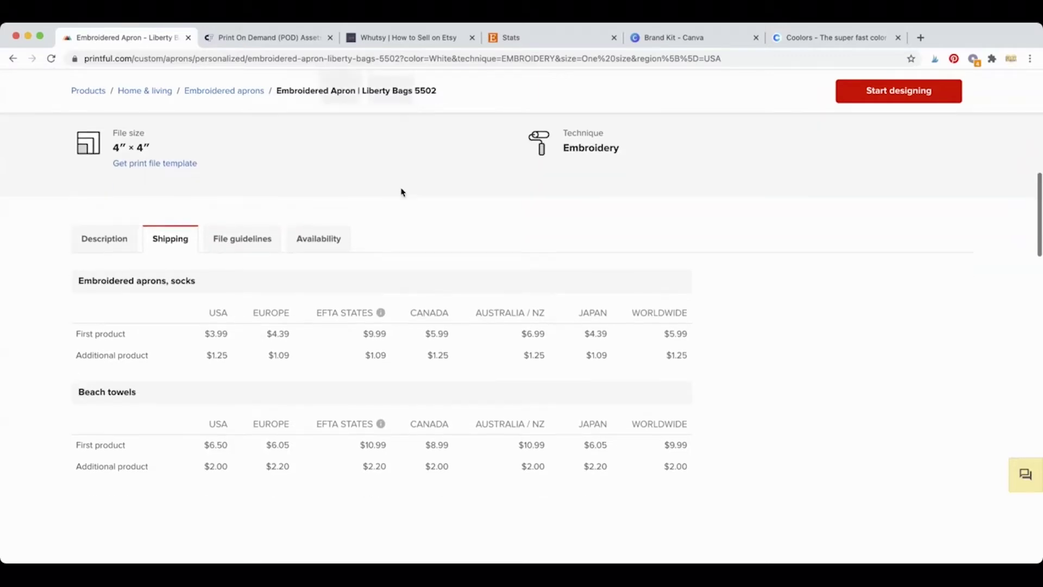
Step: Show the apron's product description in place of its shipping rates
{"action": "left_click", "coordinate": [105, 232]}
{"action": "scroll", "coordinate": [337, 197], "scroll_direction": "up", "scroll_amount": 1}
{"action": "scroll", "coordinate": [337, 197], "scroll_direction": "down", "scroll_amount": 1}
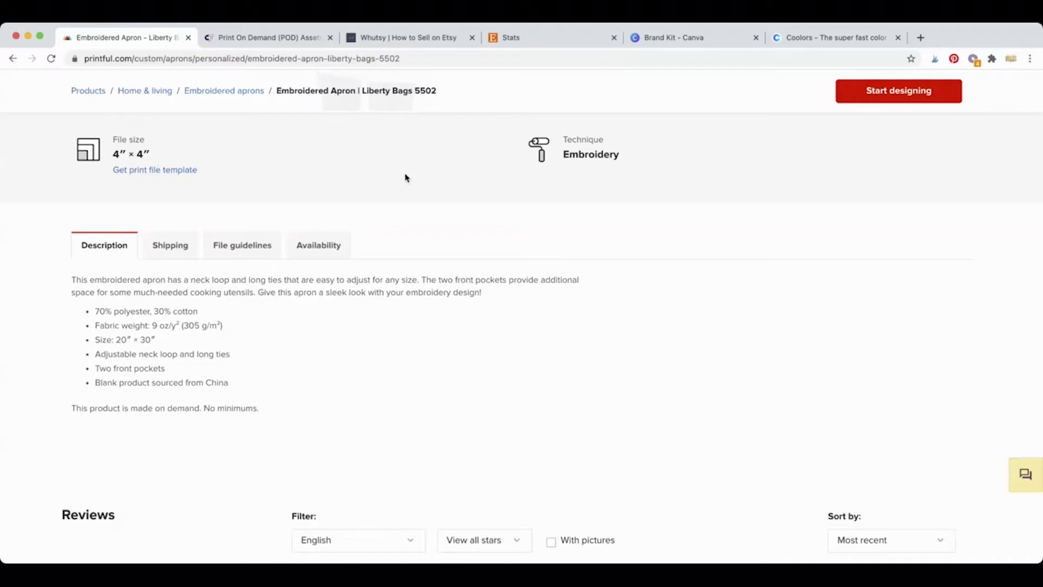
Step: Download the apron's print file template and open the downloaded zip archive
{"action": "left_click", "coordinate": [157, 172]}
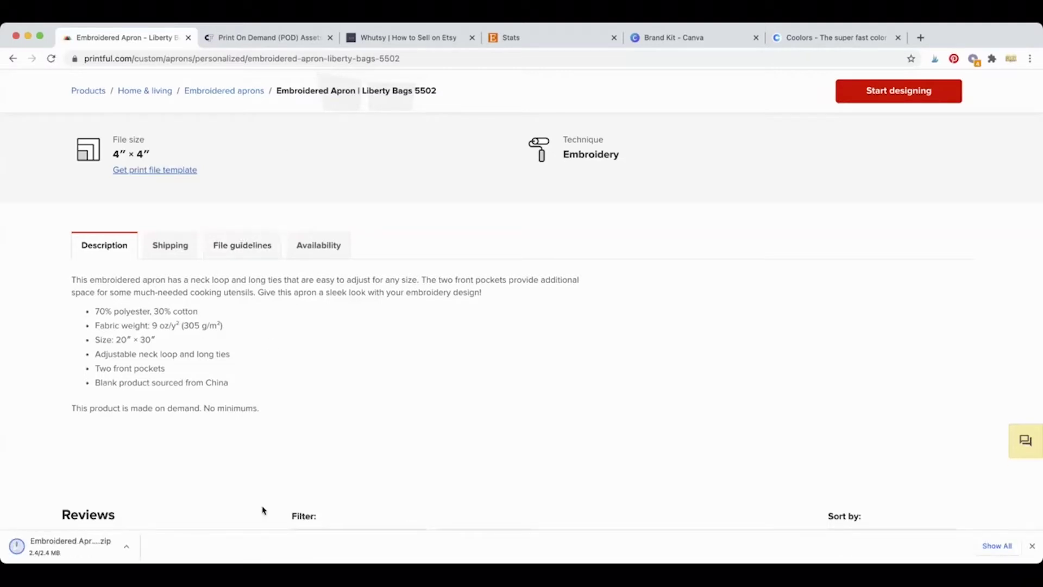
{"action": "left_click", "coordinate": [86, 547]}
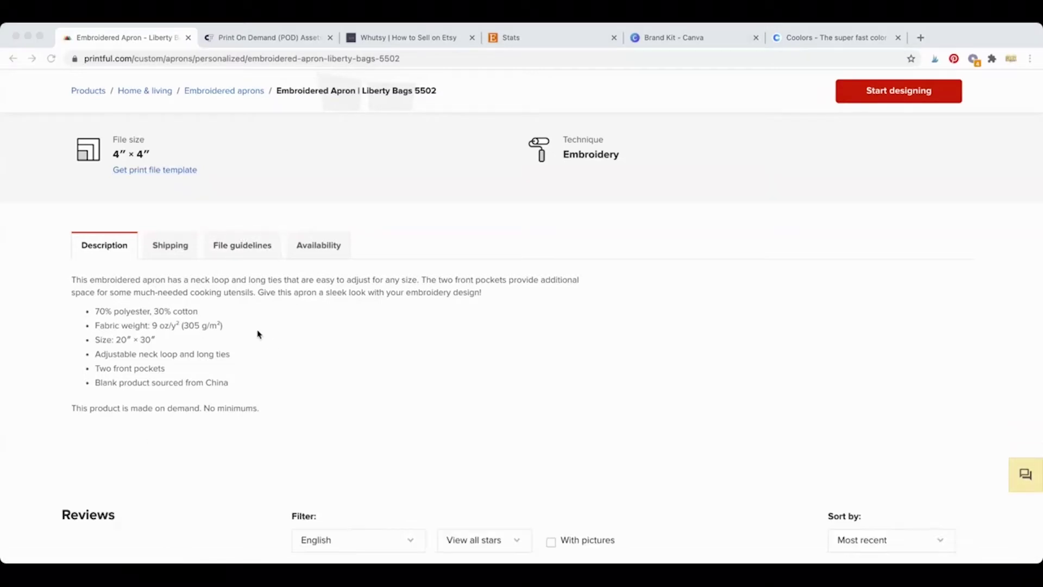
{"action": "left_click", "coordinate": [219, 327]}
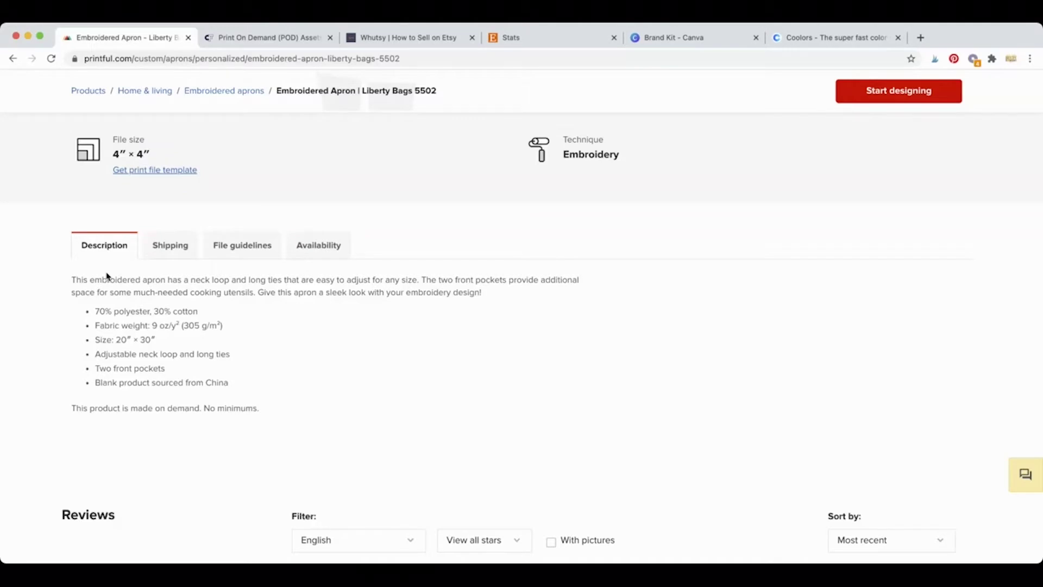
Step: Examine the apron's description for material, fabric weight, size, ties, pockets and origin, and compare it with the product photo
{"action": "scroll", "coordinate": [107, 274], "scroll_direction": "down", "scroll_amount": 1}
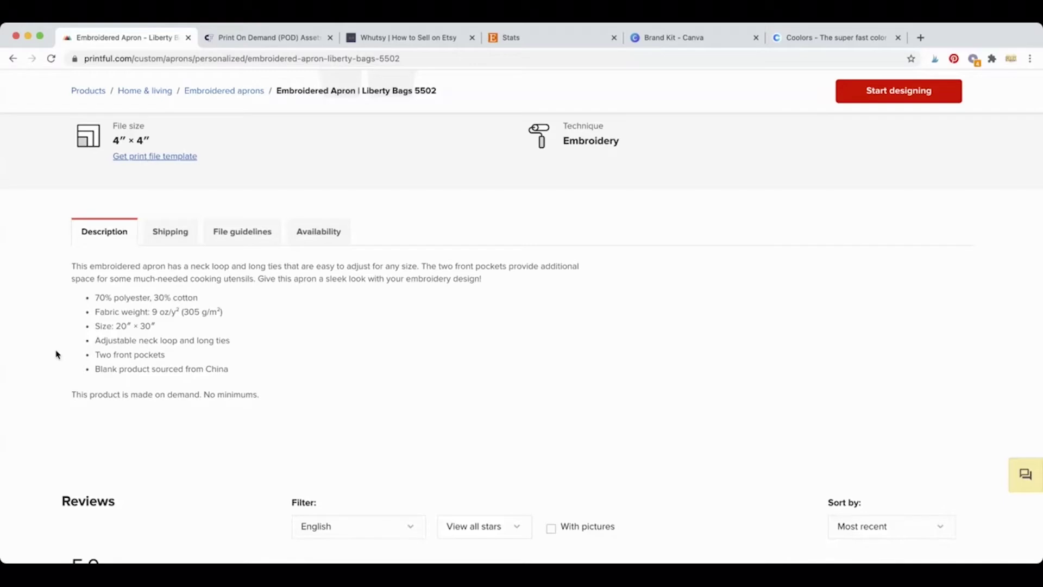
{"action": "scroll", "coordinate": [56, 354], "scroll_direction": "up", "scroll_amount": 1}
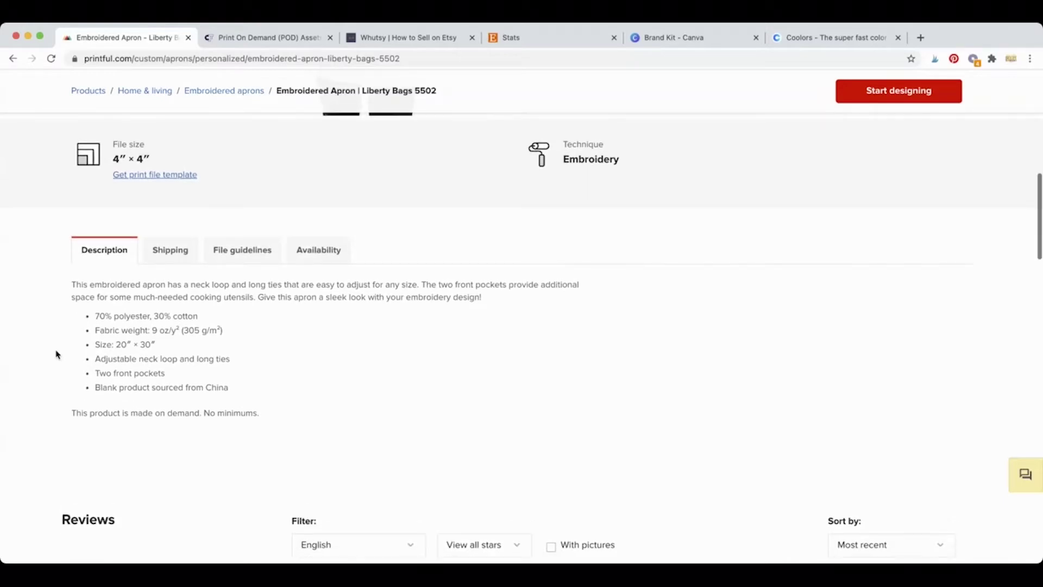
{"action": "scroll", "coordinate": [56, 354], "scroll_direction": "down", "scroll_amount": 2}
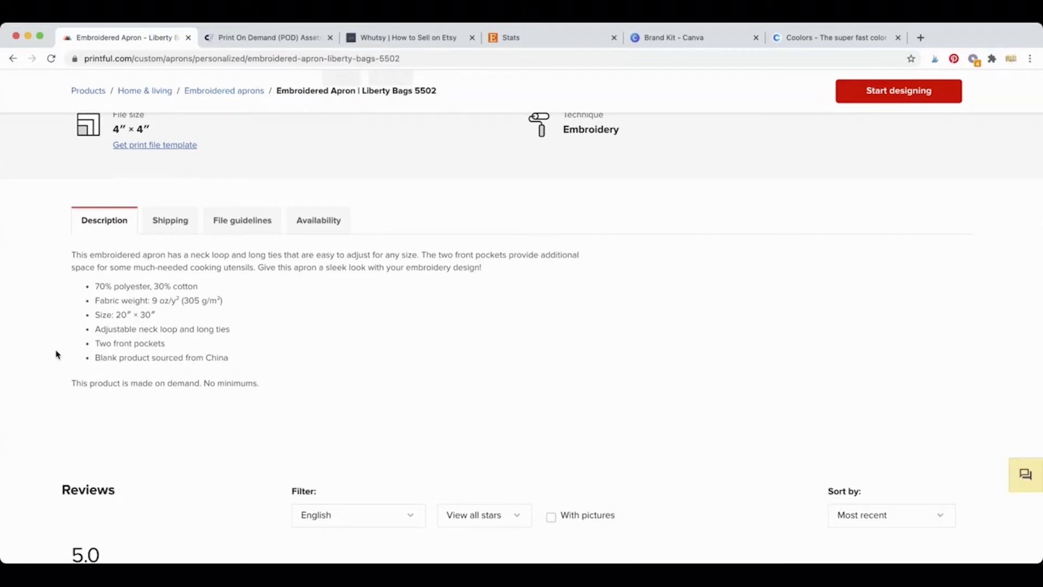
{"action": "scroll", "coordinate": [56, 348], "scroll_direction": "up", "scroll_amount": 2}
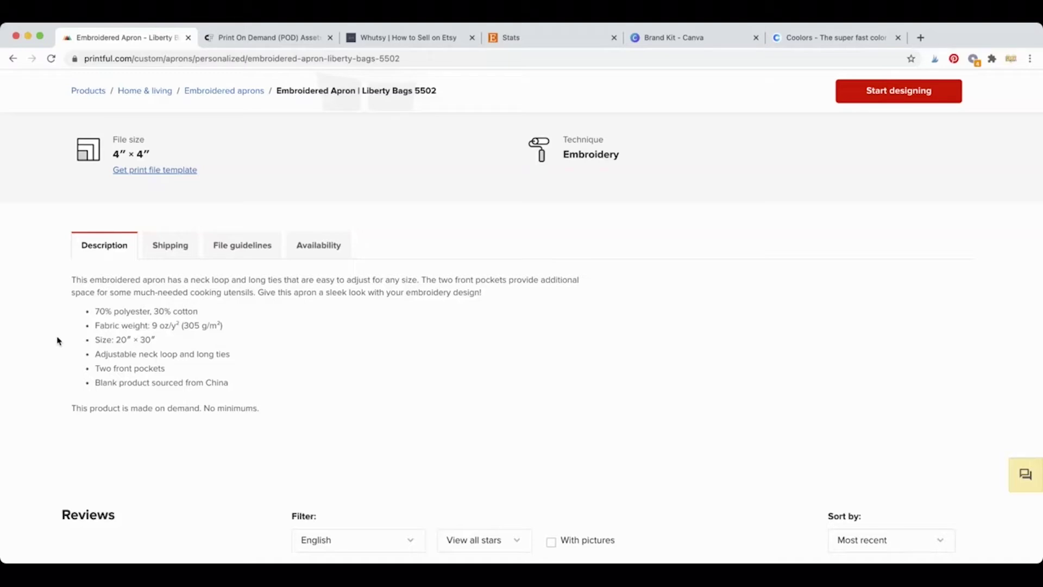
{"action": "scroll", "coordinate": [59, 341], "scroll_direction": "up", "scroll_amount": 3}
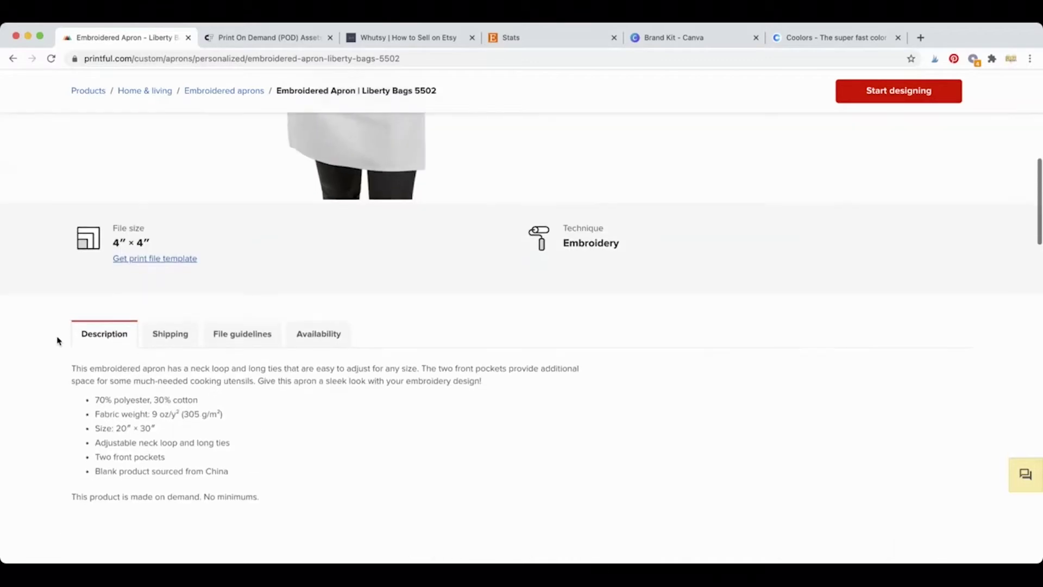
{"action": "scroll", "coordinate": [59, 340], "scroll_direction": "up", "scroll_amount": 5}
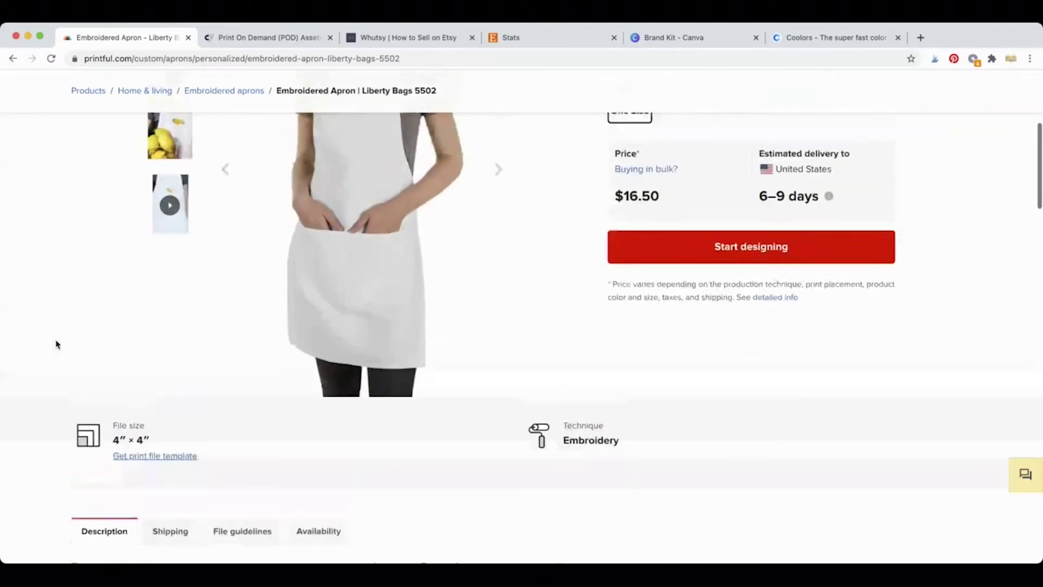
{"action": "scroll", "coordinate": [56, 343], "scroll_direction": "up", "scroll_amount": 1}
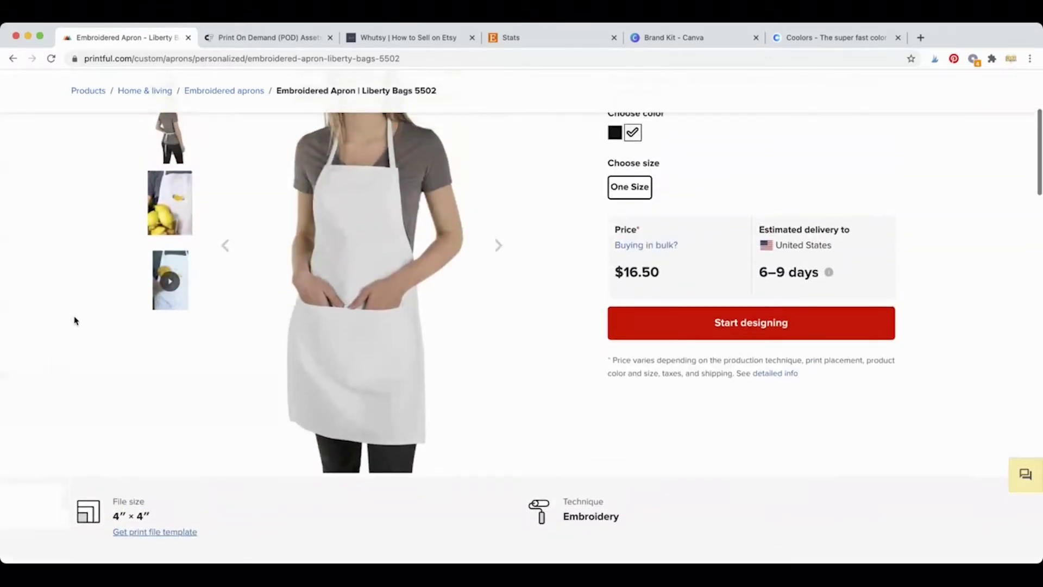
{"action": "scroll", "coordinate": [45, 378], "scroll_direction": "down", "scroll_amount": 5}
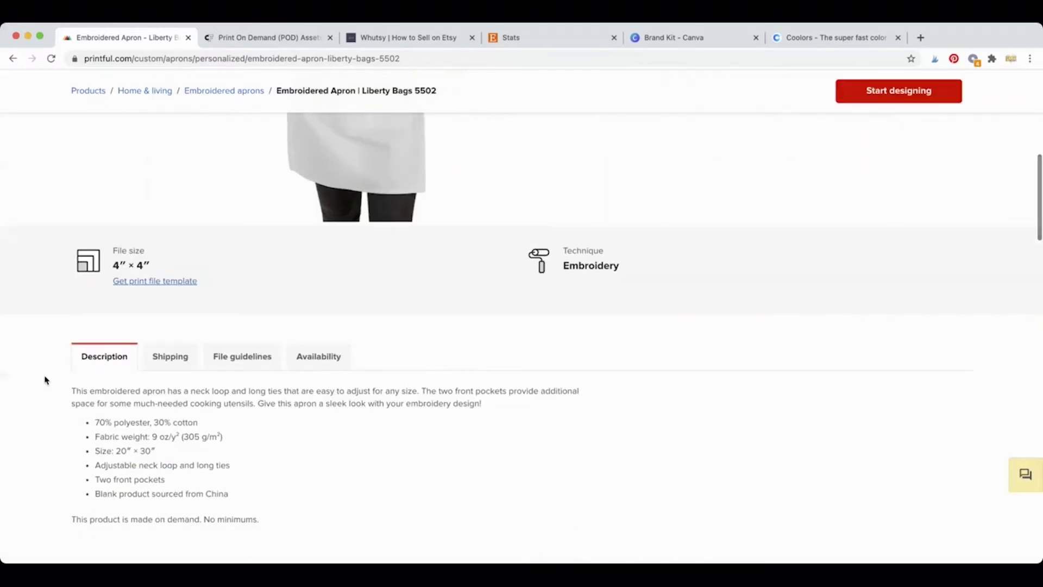
{"action": "scroll", "coordinate": [45, 380], "scroll_direction": "down", "scroll_amount": 1}
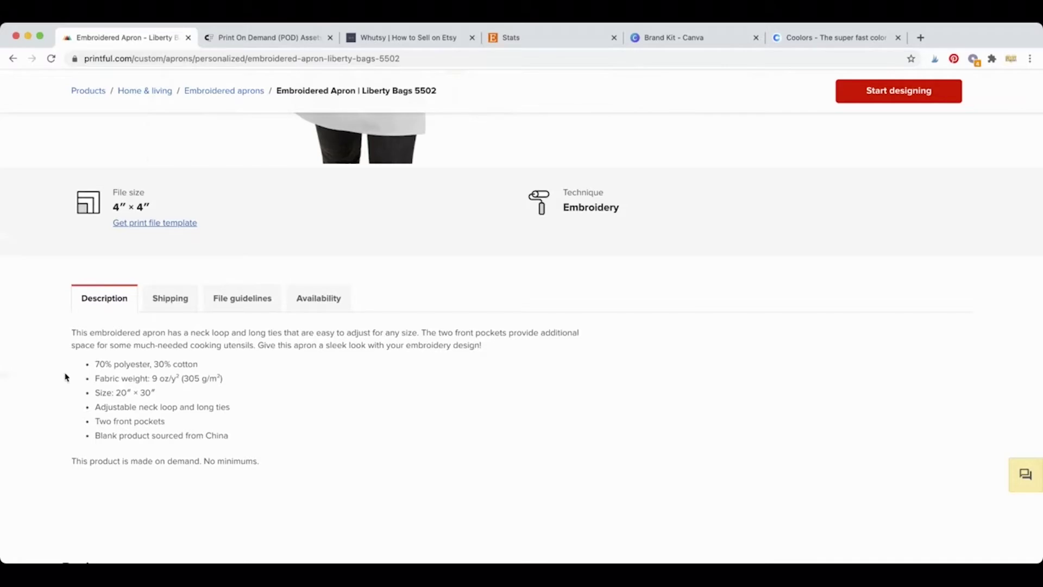
Step: Set the apron color to black and return to its product description
{"action": "scroll", "coordinate": [64, 377], "scroll_direction": "up", "scroll_amount": 3}
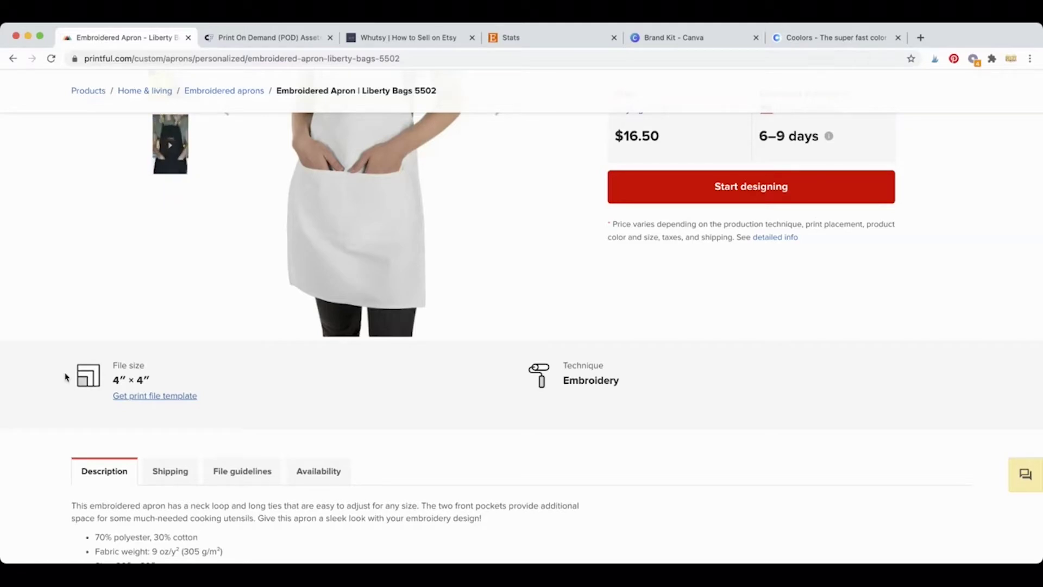
{"action": "scroll", "coordinate": [65, 377], "scroll_direction": "up", "scroll_amount": 3}
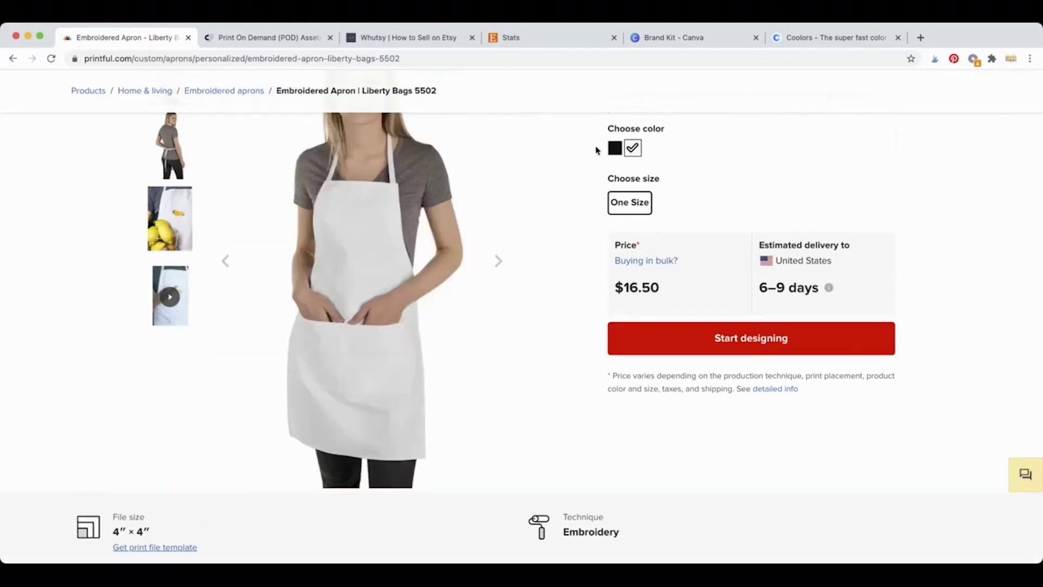
{"action": "left_click", "coordinate": [614, 148]}
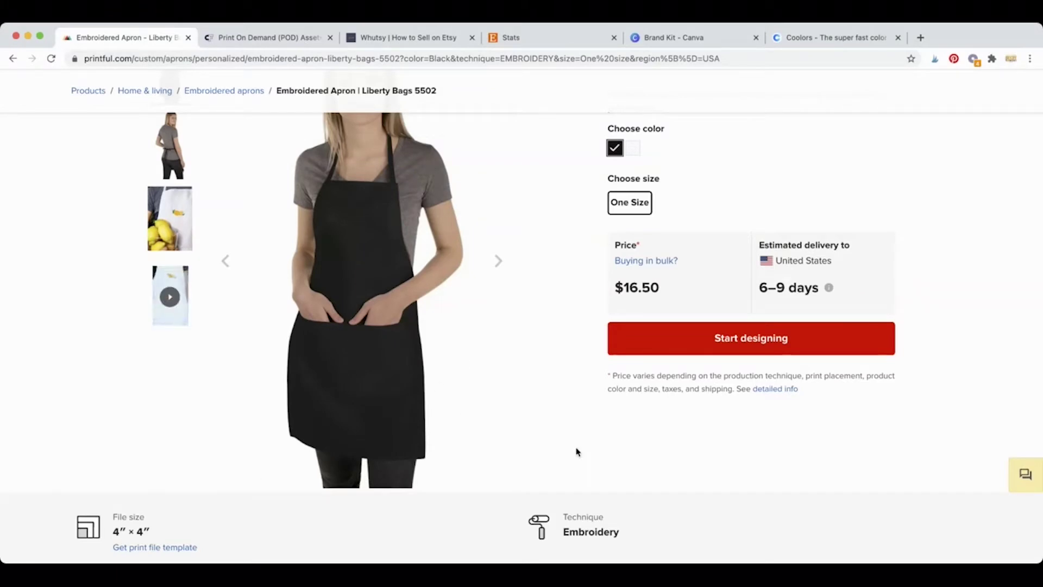
{"action": "scroll", "coordinate": [577, 451], "scroll_direction": "down", "scroll_amount": 1}
{"action": "scroll", "coordinate": [577, 452], "scroll_direction": "down", "scroll_amount": 6}
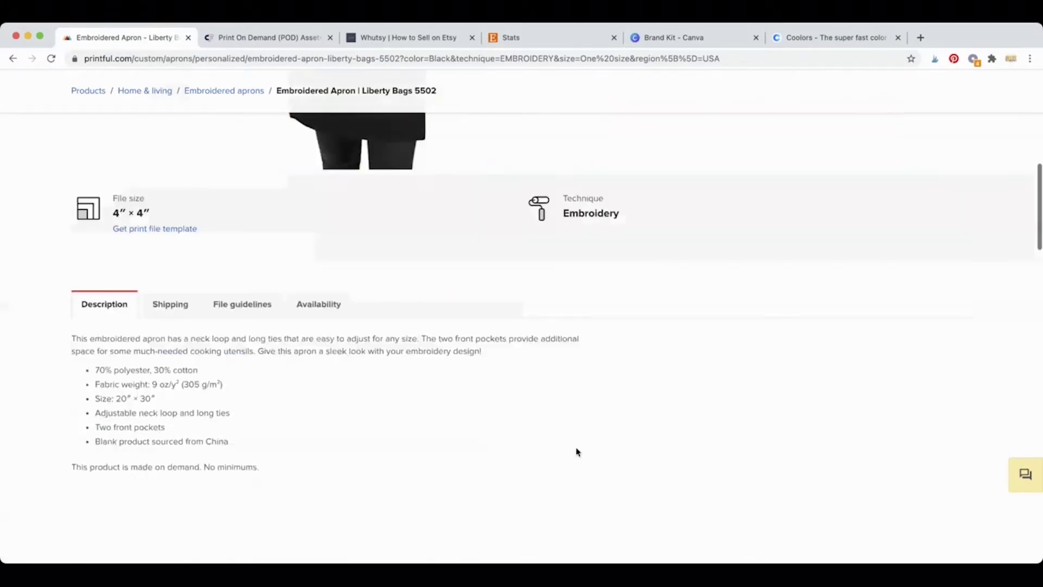
Step: Review the black apron's photo, price and delivery estimate, and show its shipping rates
{"action": "scroll", "coordinate": [577, 452], "scroll_direction": "up", "scroll_amount": 1}
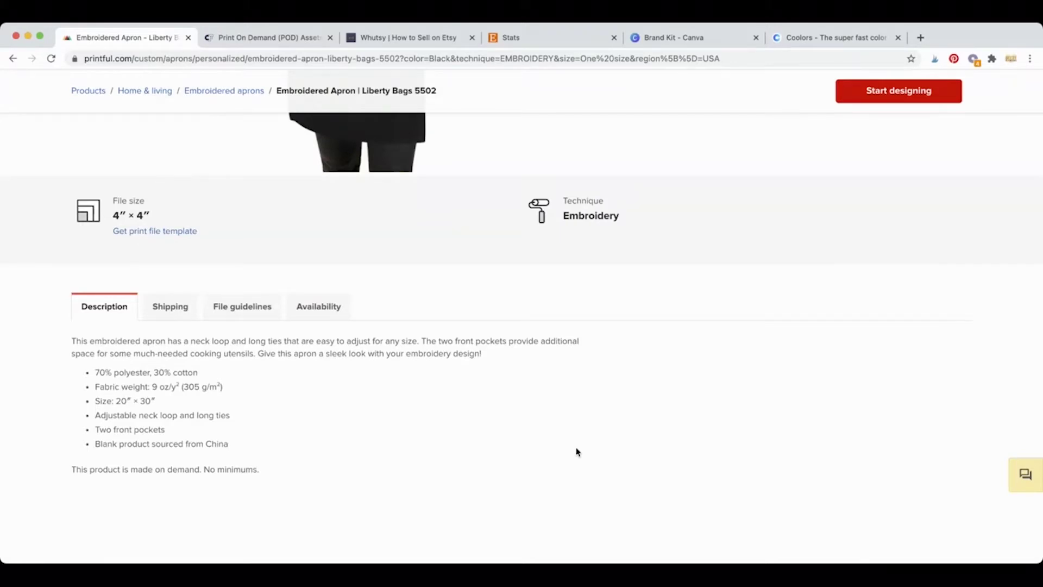
{"action": "scroll", "coordinate": [576, 451], "scroll_direction": "up", "scroll_amount": 1}
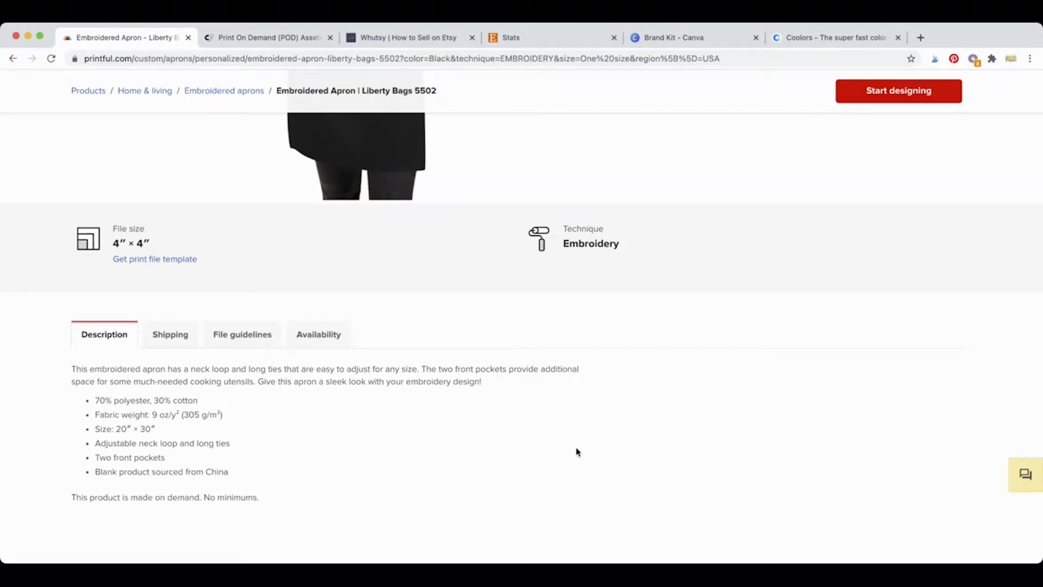
{"action": "scroll", "coordinate": [577, 452], "scroll_direction": "up", "scroll_amount": 4}
{"action": "scroll", "coordinate": [576, 467], "scroll_direction": "down", "scroll_amount": 2}
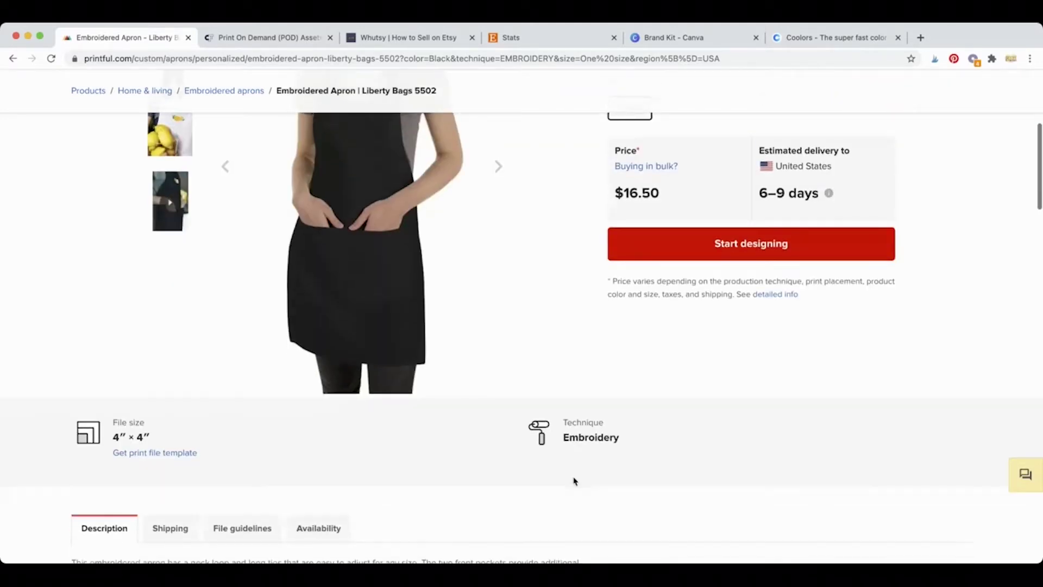
{"action": "scroll", "coordinate": [574, 480], "scroll_direction": "down", "scroll_amount": 4}
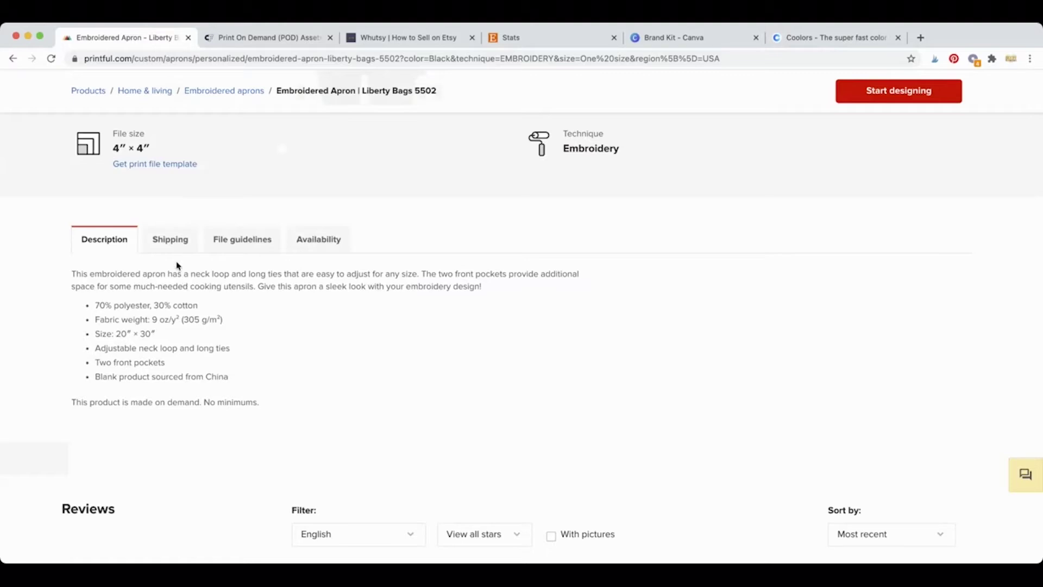
{"action": "left_click", "coordinate": [177, 253]}
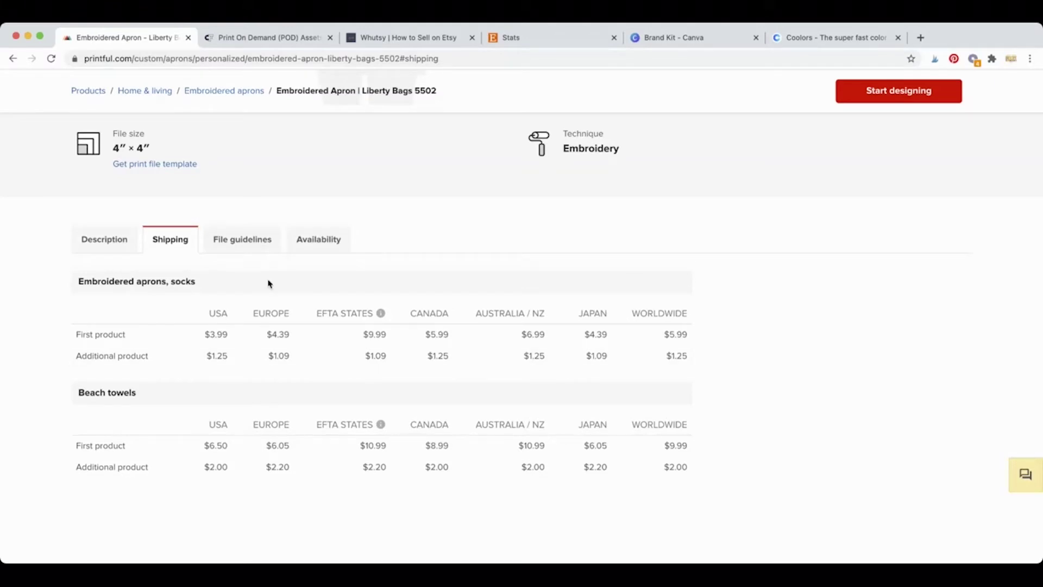
Step: Open the apron's file guidelines and download the embroidery file template for the front placement
{"action": "left_click", "coordinate": [240, 233]}
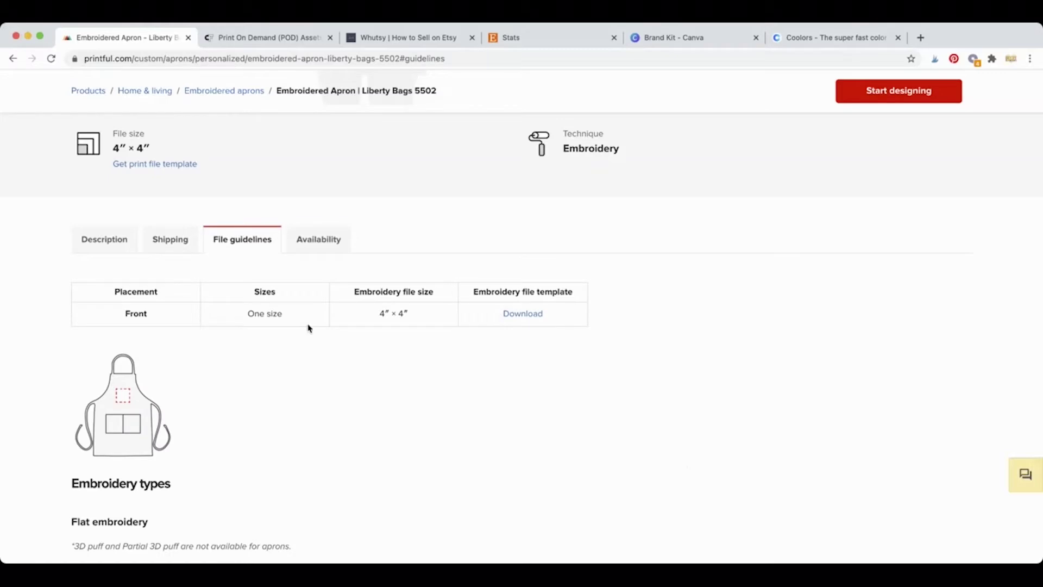
{"action": "scroll", "coordinate": [290, 398], "scroll_direction": "down", "scroll_amount": 2}
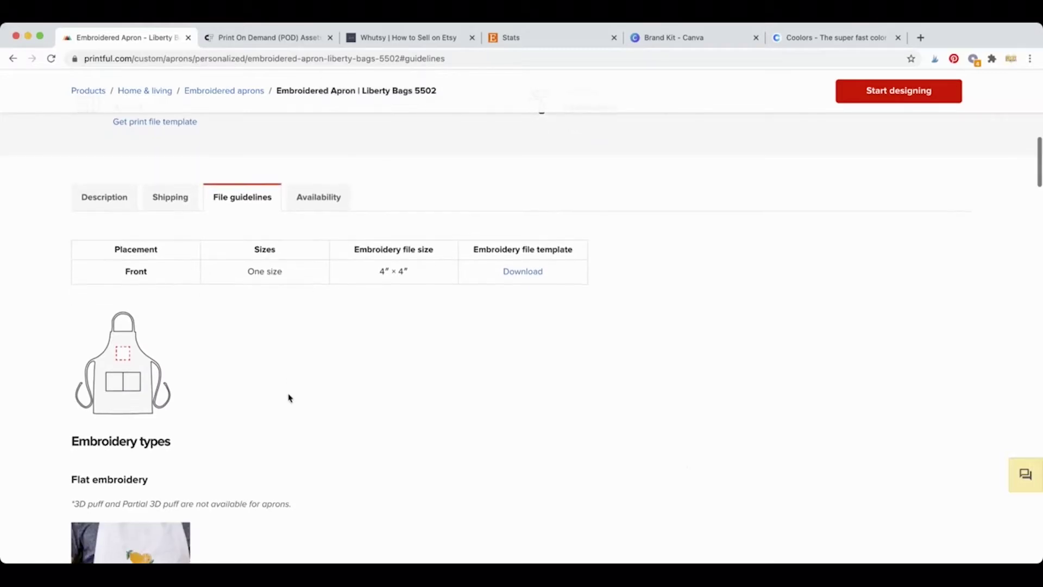
{"action": "scroll", "coordinate": [290, 398], "scroll_direction": "down", "scroll_amount": 1}
{"action": "scroll", "coordinate": [290, 398], "scroll_direction": "down", "scroll_amount": 1}
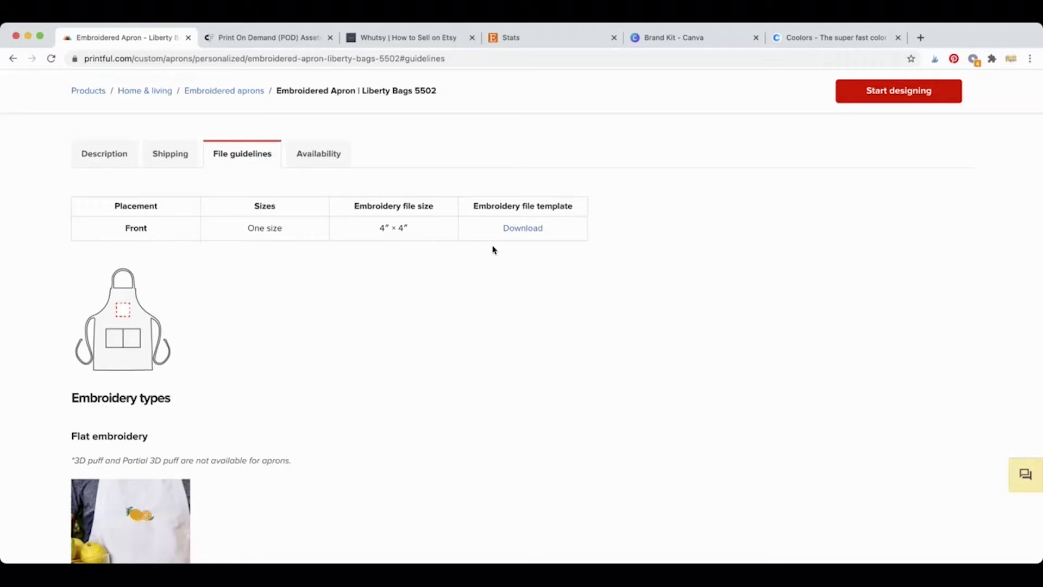
{"action": "scroll", "coordinate": [263, 244], "scroll_direction": "down", "scroll_amount": 2}
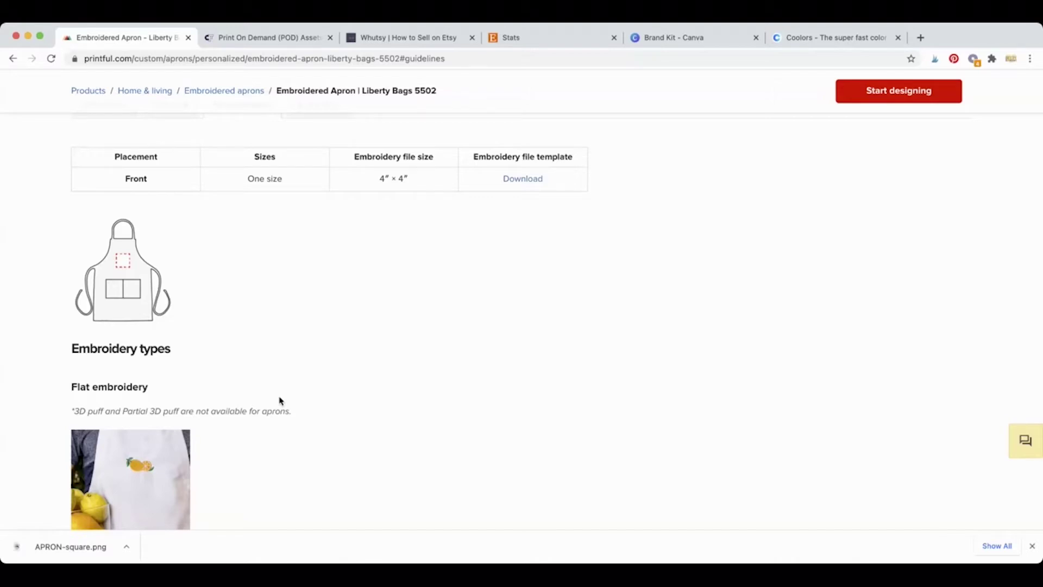
Step: Review the flat embroidery type with its shape thickness and letter height requirements, and dismiss the finished download notice
{"action": "scroll", "coordinate": [279, 401], "scroll_direction": "down", "scroll_amount": 5}
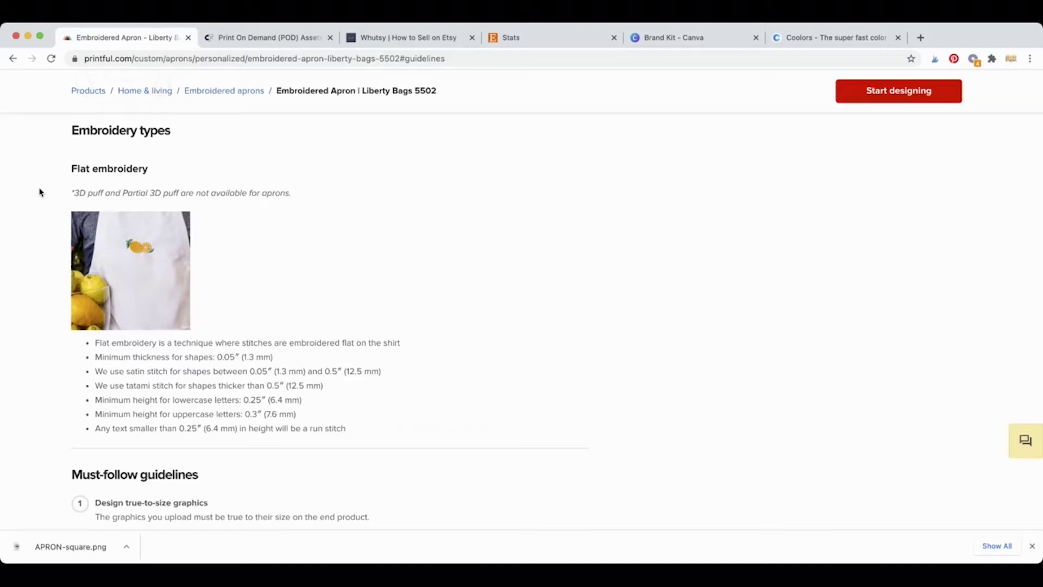
{"action": "scroll", "coordinate": [60, 372], "scroll_direction": "down", "scroll_amount": 1}
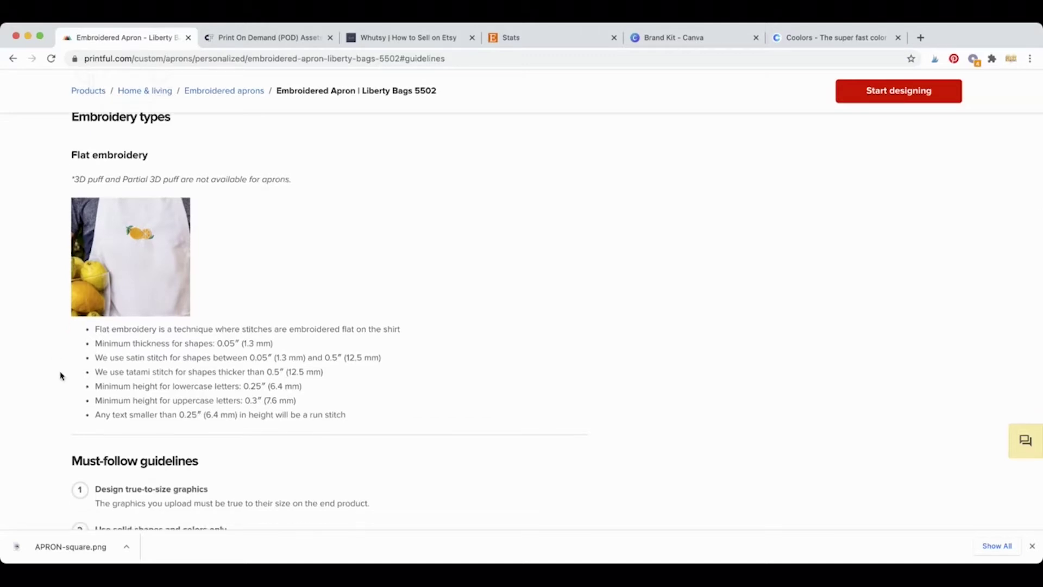
{"action": "scroll", "coordinate": [76, 354], "scroll_direction": "down", "scroll_amount": 2}
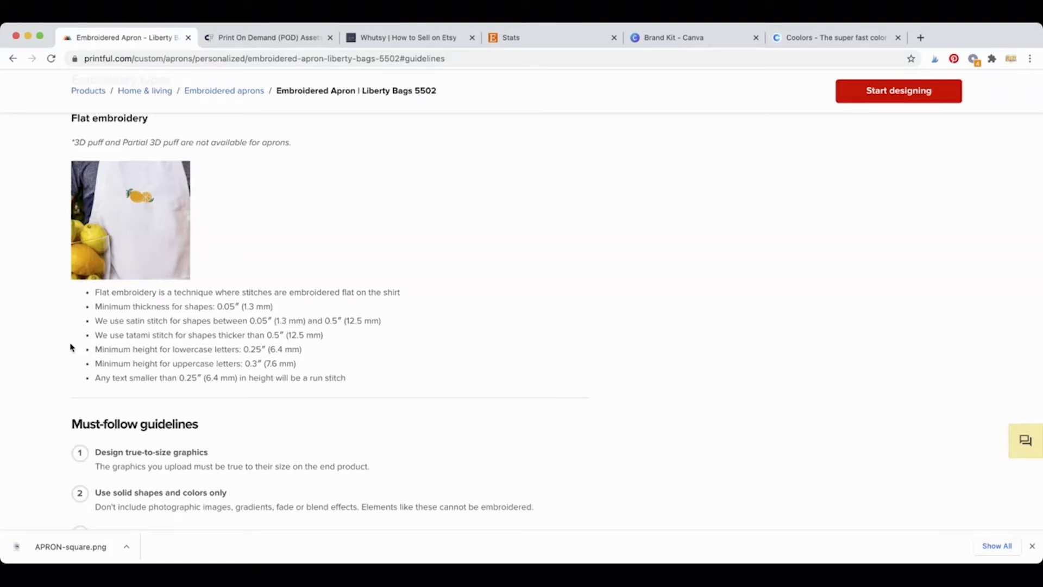
{"action": "mouse_move", "coordinate": [115, 221]}
{"action": "scroll", "coordinate": [61, 359], "scroll_direction": "down", "scroll_amount": 1}
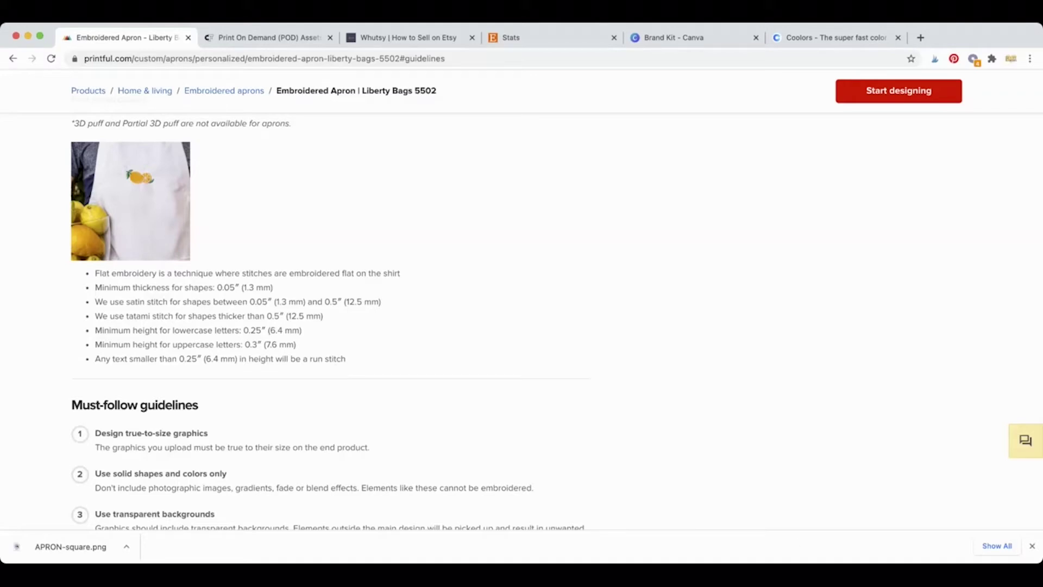
{"action": "left_click", "coordinate": [1032, 545]}
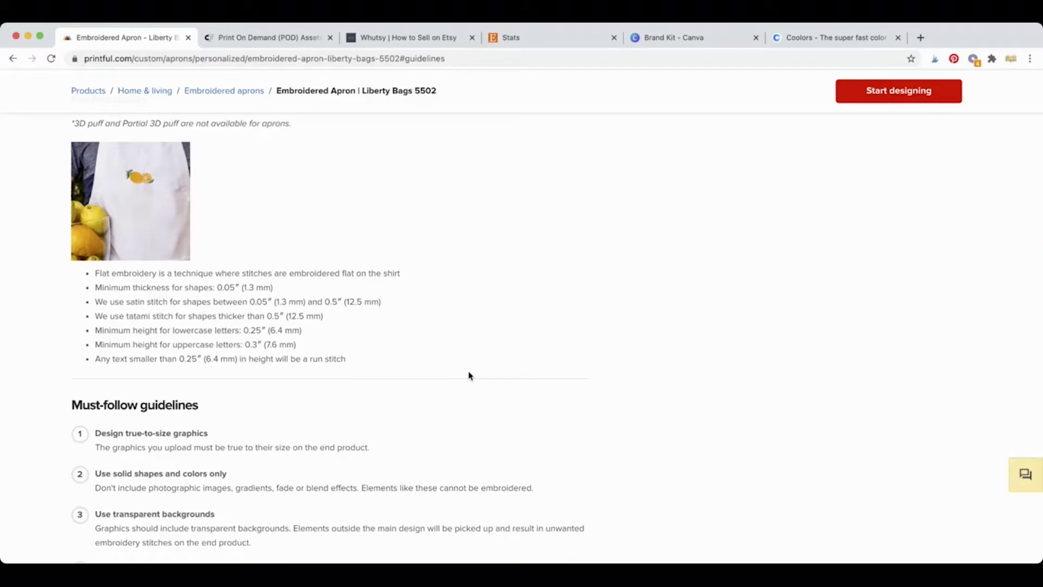
Step: Return to the flat embroidery specifications and highlight the tatami and satin stitch terms
{"action": "scroll", "coordinate": [471, 375], "scroll_direction": "down", "scroll_amount": 5}
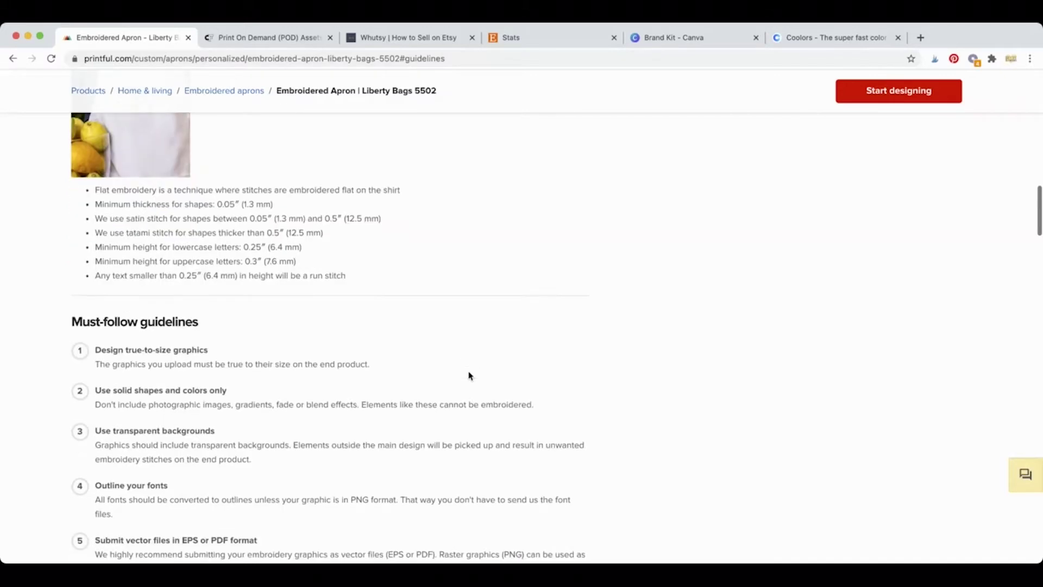
{"action": "scroll", "coordinate": [469, 373], "scroll_direction": "up", "scroll_amount": 3}
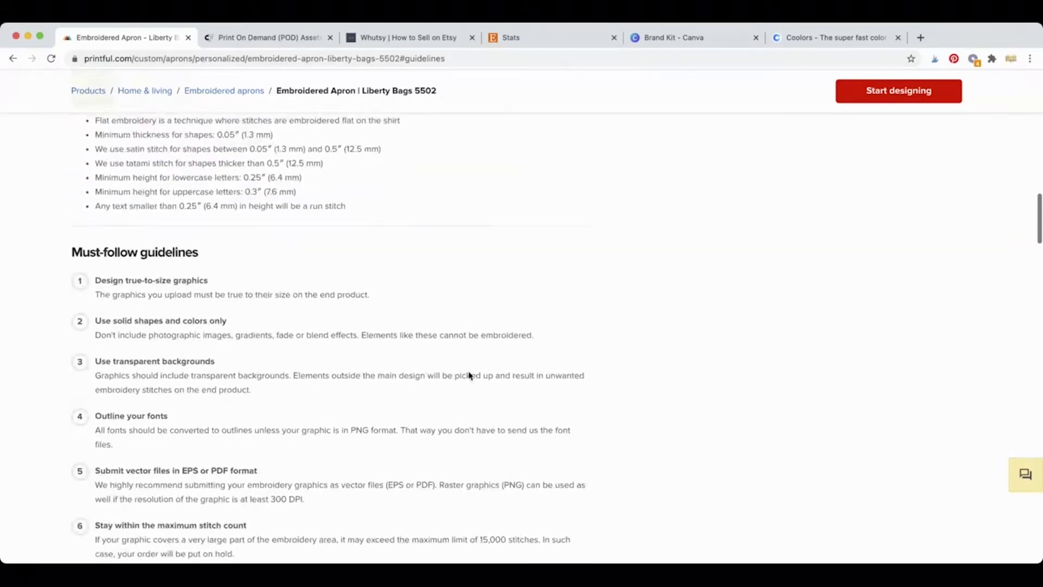
{"action": "scroll", "coordinate": [96, 278], "scroll_direction": "up", "scroll_amount": 3}
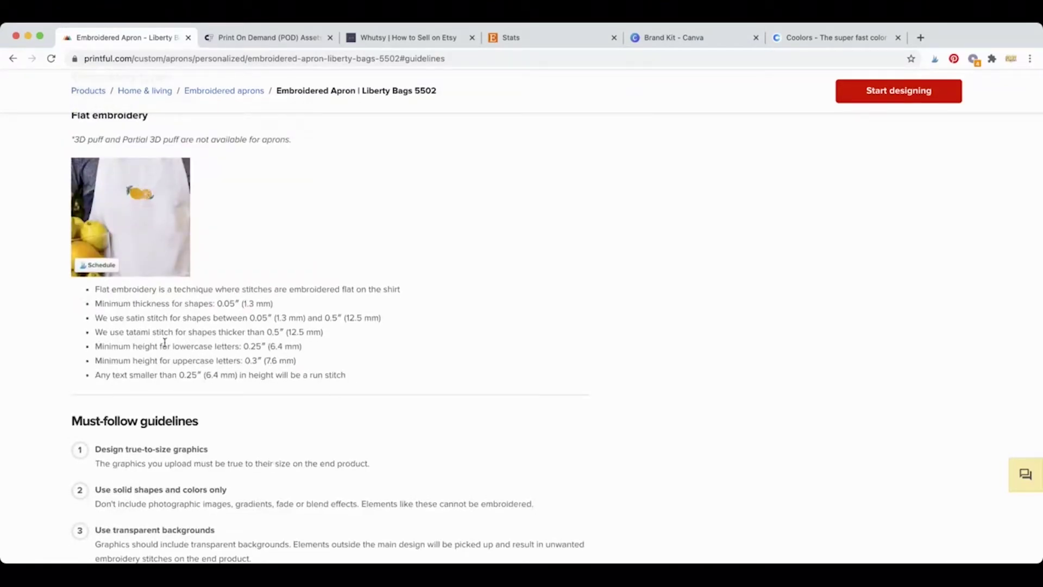
{"action": "double_click", "coordinate": [137, 331]}
{"action": "left_click_drag", "start_coordinate": [126, 318], "coordinate": [162, 318]}
{"action": "left_click", "coordinate": [157, 362]}
Step: Read the must-follow embroidery guidelines, the digitization fees and the tips for best results
{"action": "scroll", "coordinate": [448, 422], "scroll_direction": "down", "scroll_amount": 5}
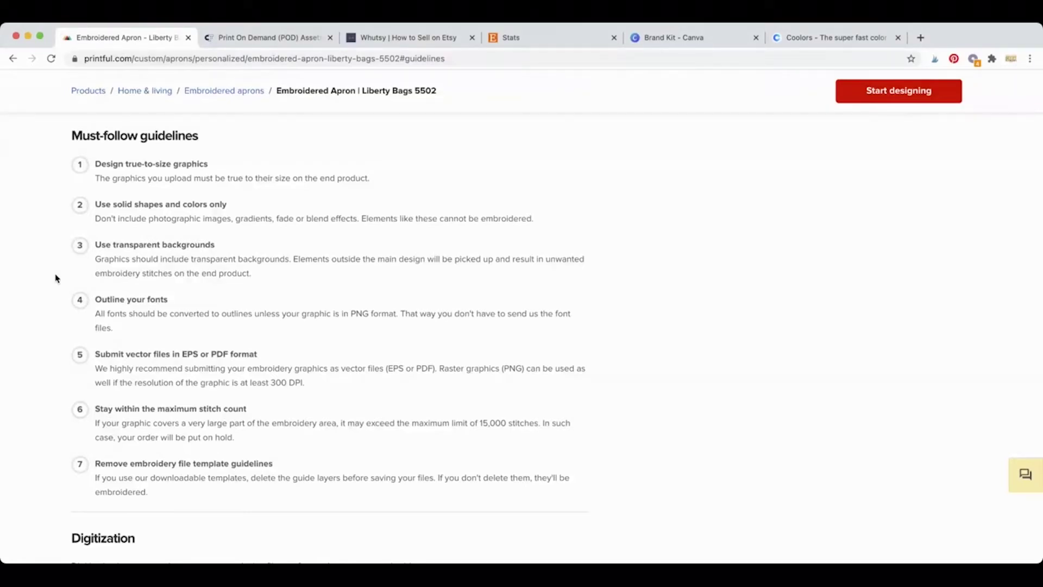
{"action": "scroll", "coordinate": [56, 278], "scroll_direction": "down", "scroll_amount": 3}
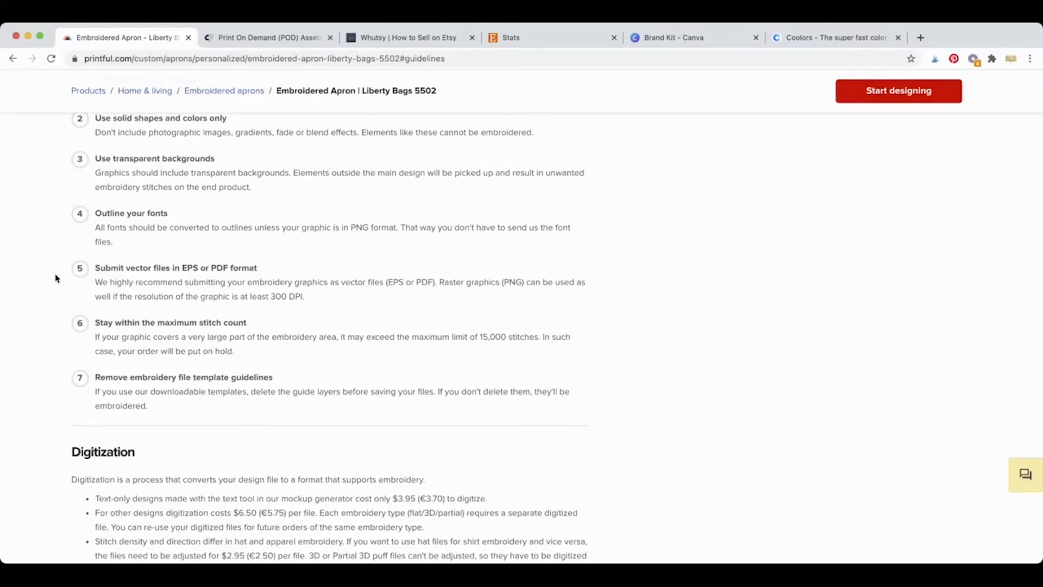
{"action": "scroll", "coordinate": [55, 278], "scroll_direction": "down", "scroll_amount": 2}
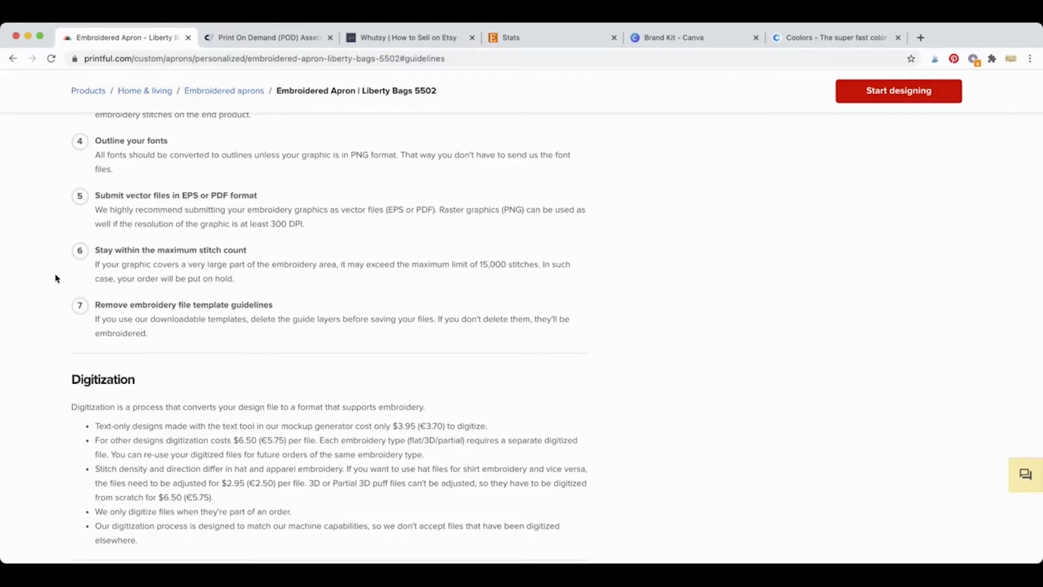
{"action": "scroll", "coordinate": [56, 278], "scroll_direction": "down", "scroll_amount": 2}
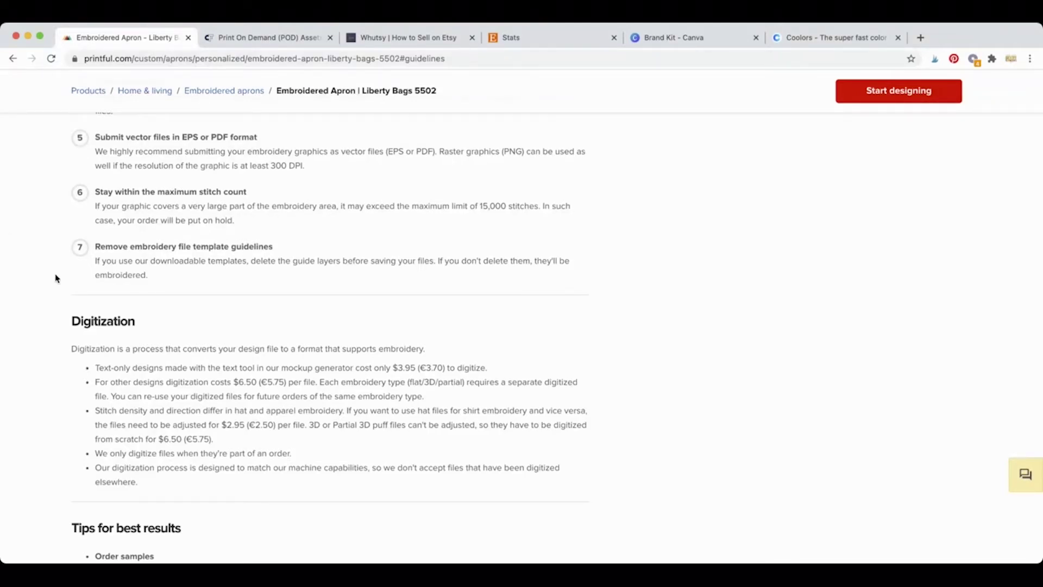
{"action": "scroll", "coordinate": [56, 278], "scroll_direction": "down", "scroll_amount": 5}
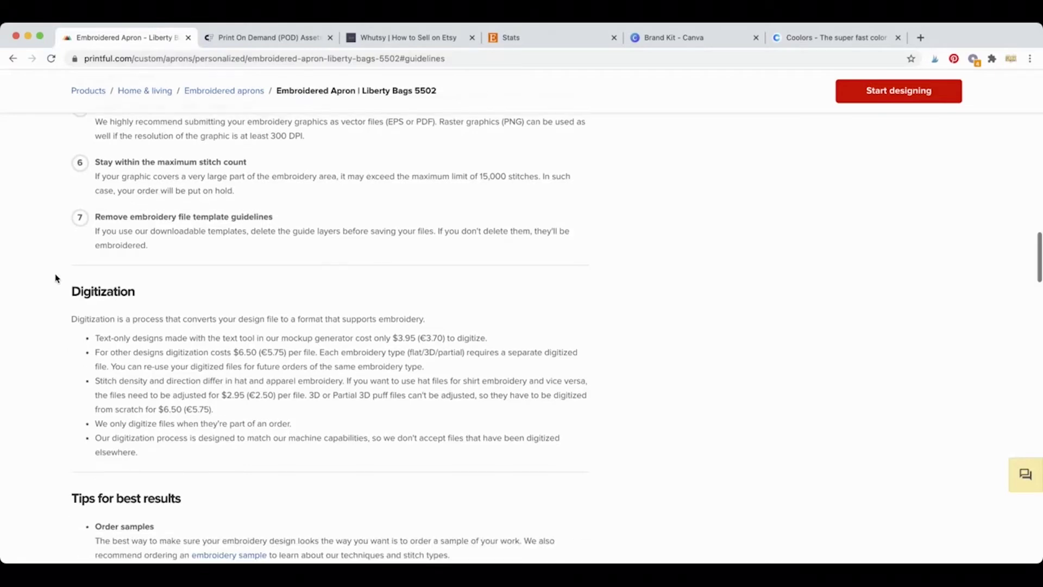
{"action": "scroll", "coordinate": [56, 278], "scroll_direction": "down", "scroll_amount": 2}
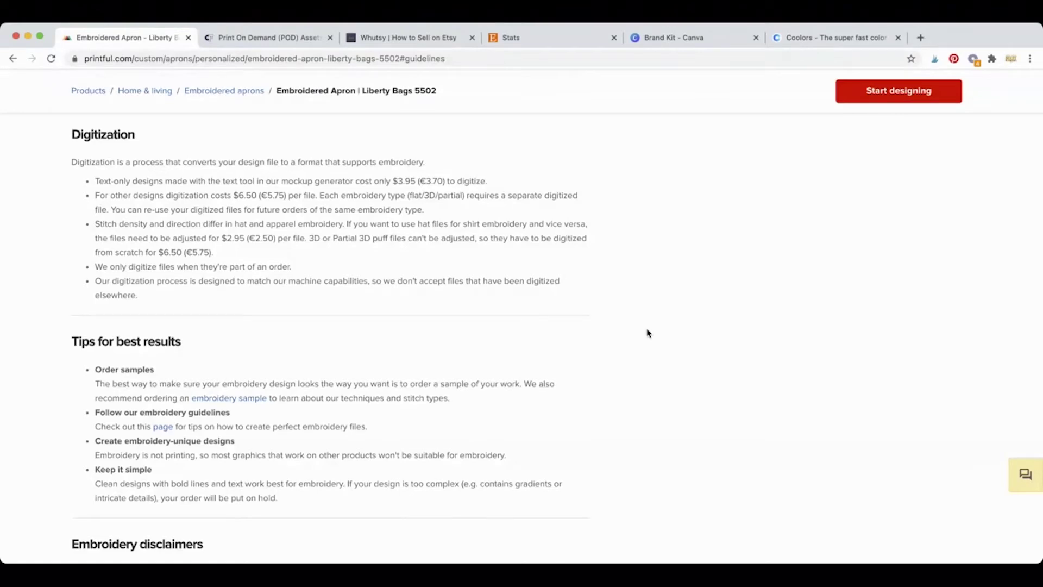
Step: Highlight the apron's base price and return to the digitization fees to compare the costs
{"action": "scroll", "coordinate": [646, 333], "scroll_direction": "up", "scroll_amount": 15}
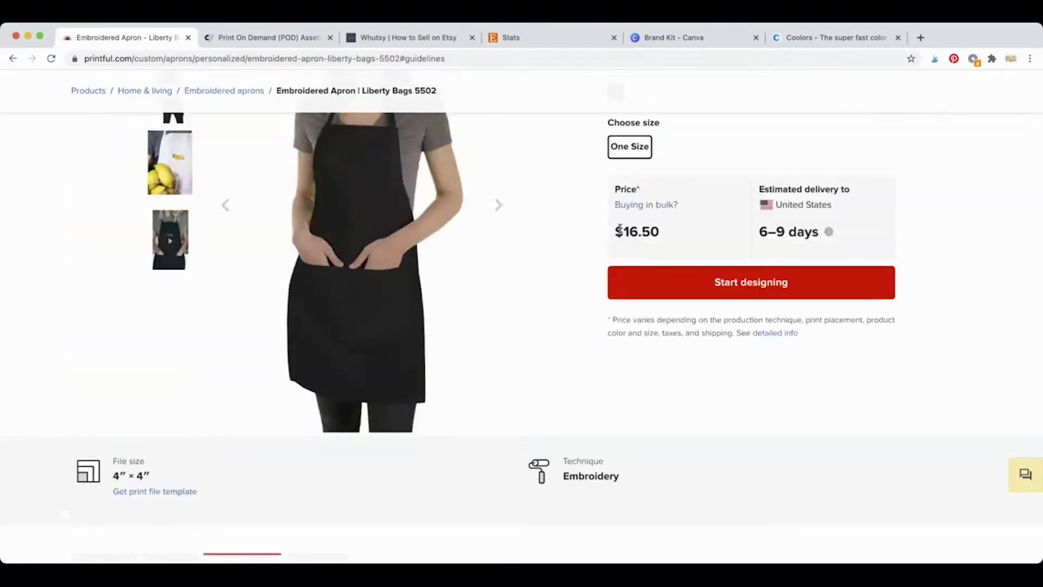
{"action": "left_click_drag", "start_coordinate": [619, 230], "coordinate": [661, 233]}
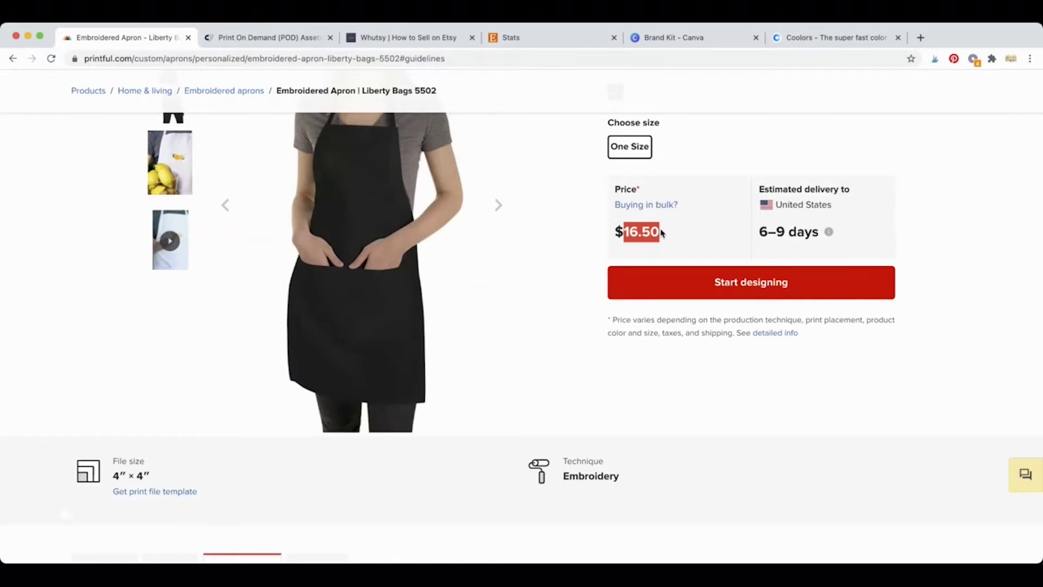
{"action": "left_click", "coordinate": [661, 233]}
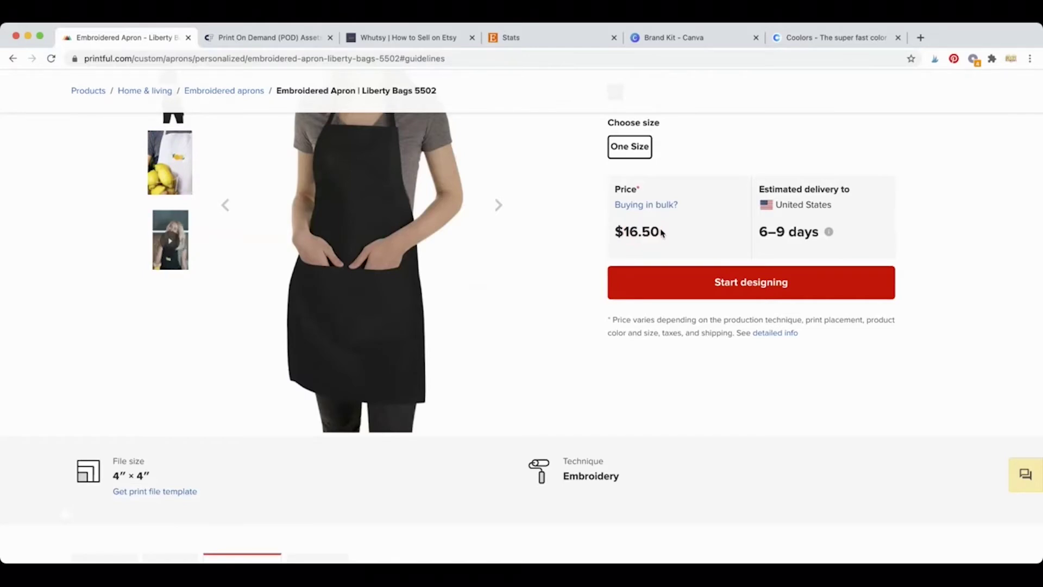
{"action": "scroll", "coordinate": [657, 438], "scroll_direction": "down", "scroll_amount": 20}
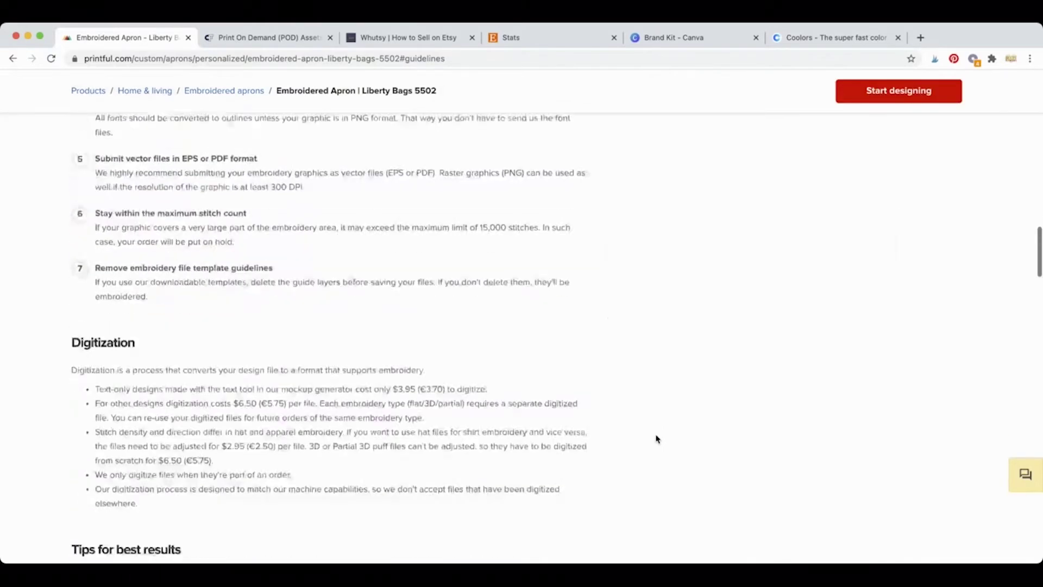
{"action": "scroll", "coordinate": [657, 438], "scroll_direction": "down", "scroll_amount": 4}
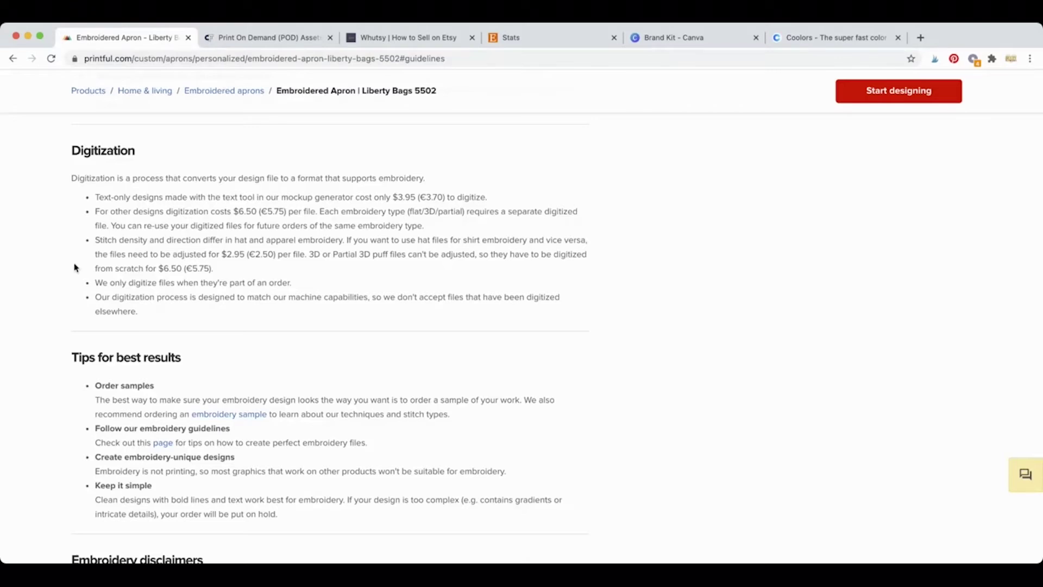
Step: Check the apron's price again against the digitization fees for text-only and other designs
{"action": "scroll", "coordinate": [74, 268], "scroll_direction": "up", "scroll_amount": 20}
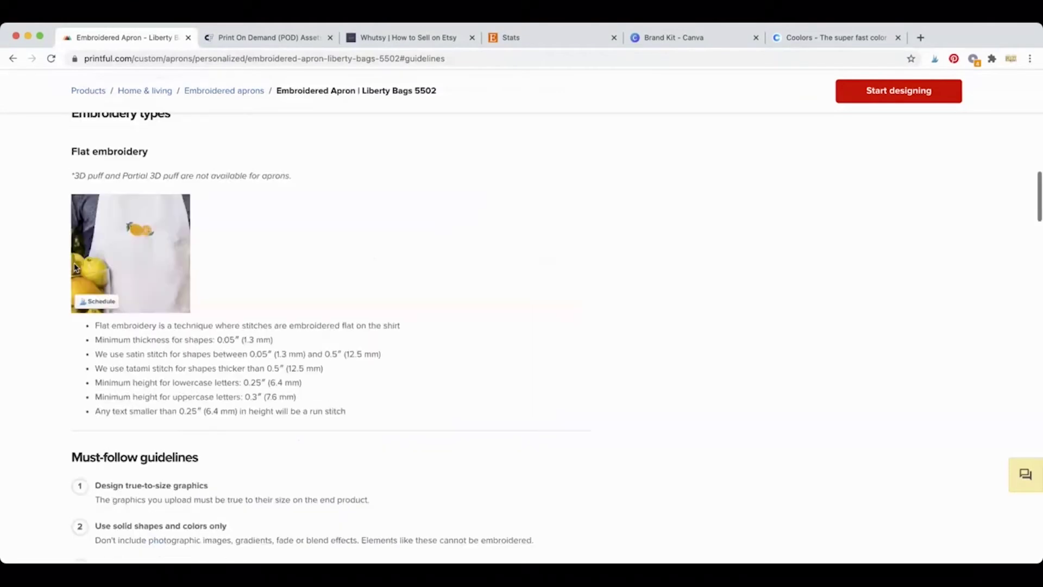
{"action": "scroll", "coordinate": [74, 267], "scroll_direction": "up", "scroll_amount": 2}
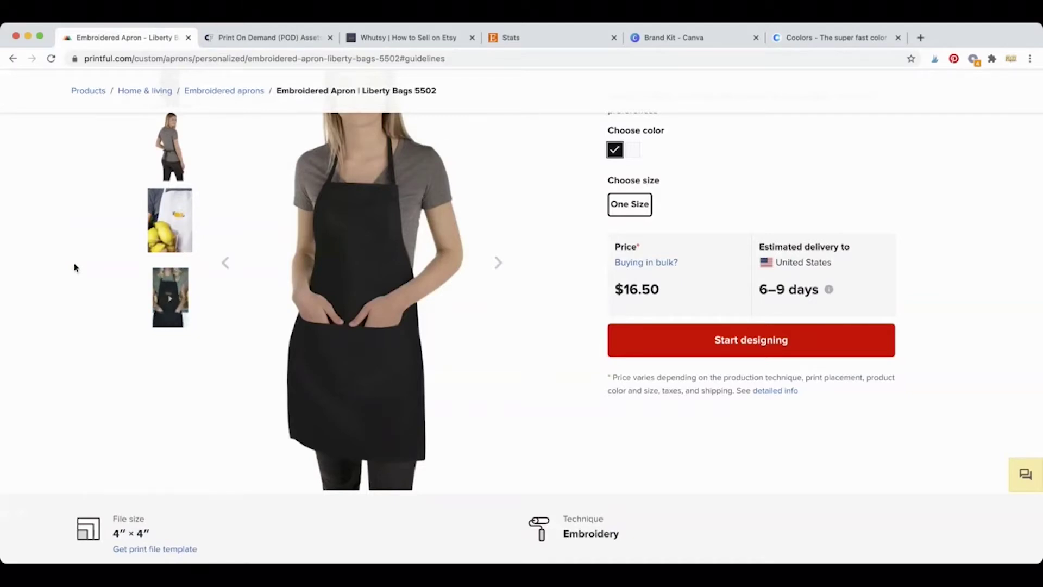
{"action": "scroll", "coordinate": [74, 267], "scroll_direction": "down", "scroll_amount": 10}
{"action": "scroll", "coordinate": [75, 267], "scroll_direction": "down", "scroll_amount": 8}
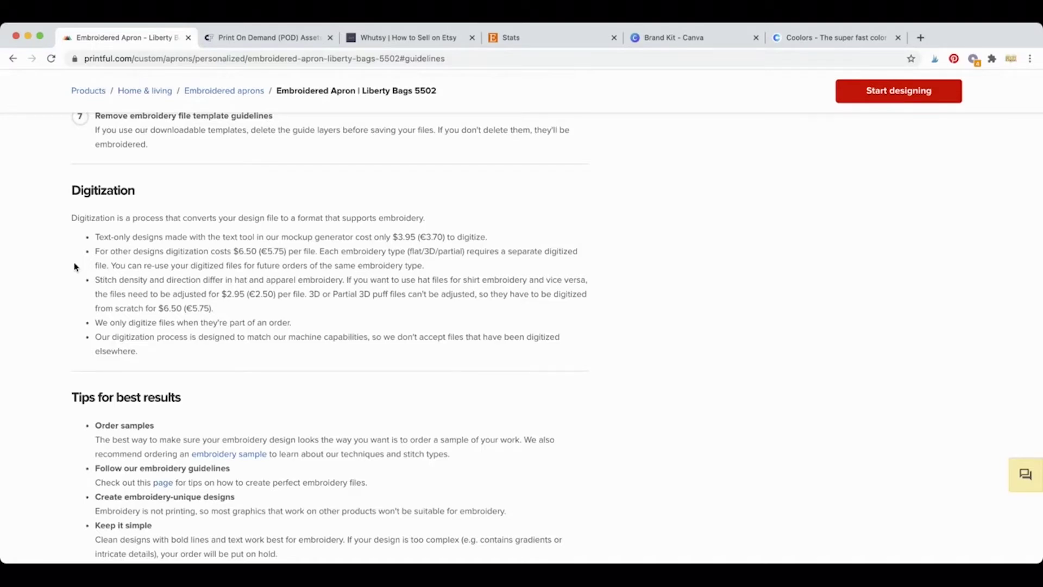
{"action": "scroll", "coordinate": [75, 266], "scroll_direction": "up", "scroll_amount": 20}
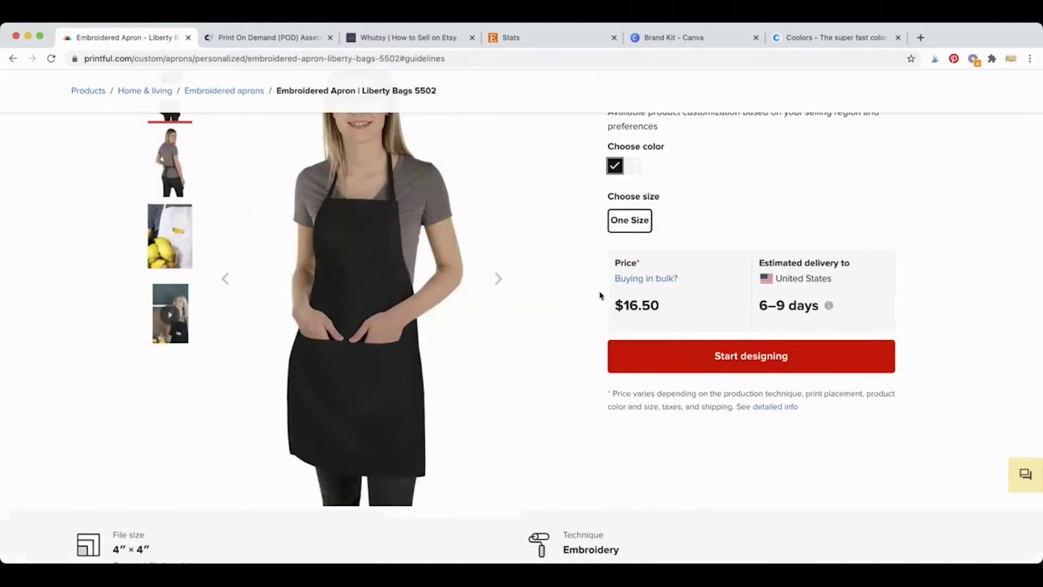
{"action": "scroll", "coordinate": [541, 389], "scroll_direction": "down", "scroll_amount": 1}
{"action": "scroll", "coordinate": [542, 388], "scroll_direction": "down", "scroll_amount": 20}
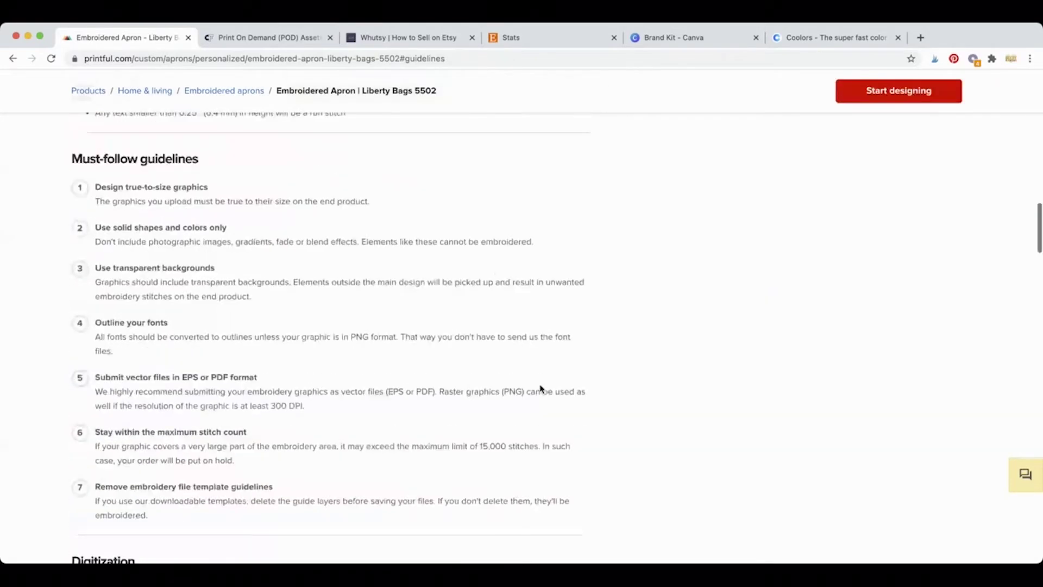
Step: Highlight the text-only design item under Digitization and read the remaining digitization rules
{"action": "scroll", "coordinate": [540, 386], "scroll_direction": "down", "scroll_amount": 3}
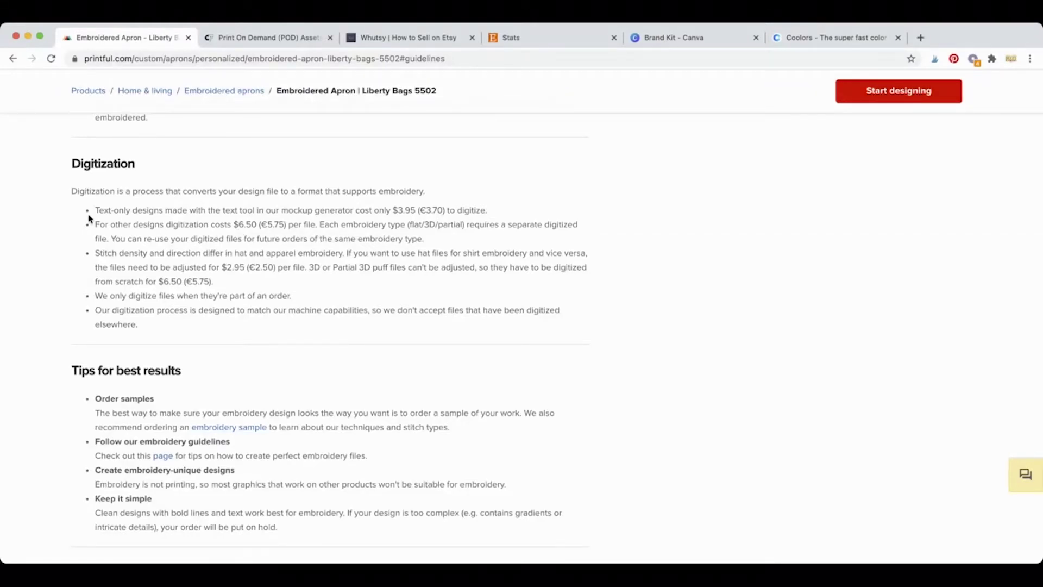
{"action": "left_click_drag", "start_coordinate": [95, 213], "coordinate": [255, 213]}
{"action": "left_click", "coordinate": [224, 281]}
{"action": "scroll", "coordinate": [182, 319], "scroll_direction": "down", "scroll_amount": 1}
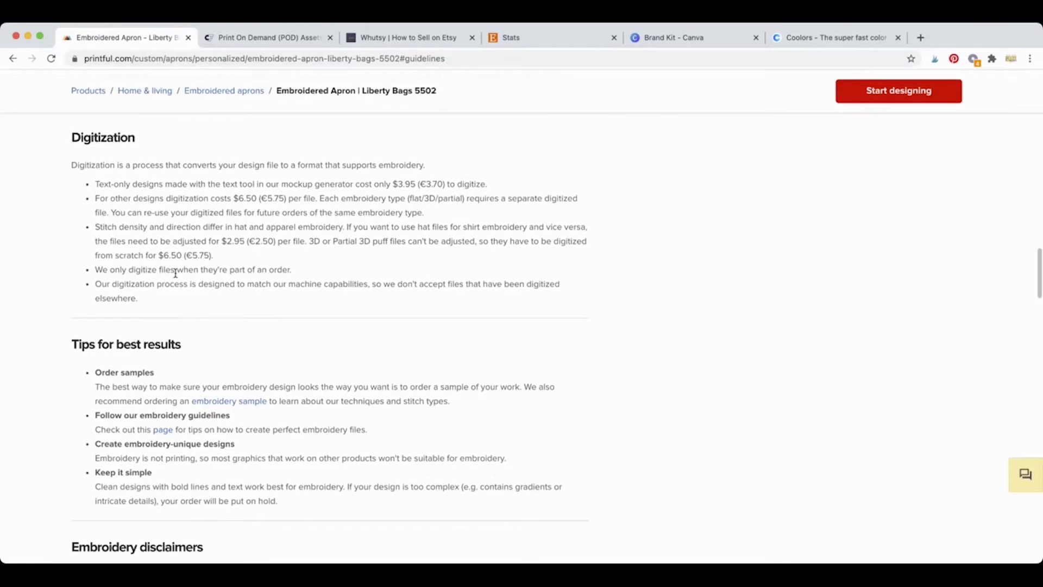
Step: Read the remaining digitization rules and the tips for best results in the apron's file guidelines
{"action": "scroll", "coordinate": [211, 352], "scroll_direction": "down", "scroll_amount": 1}
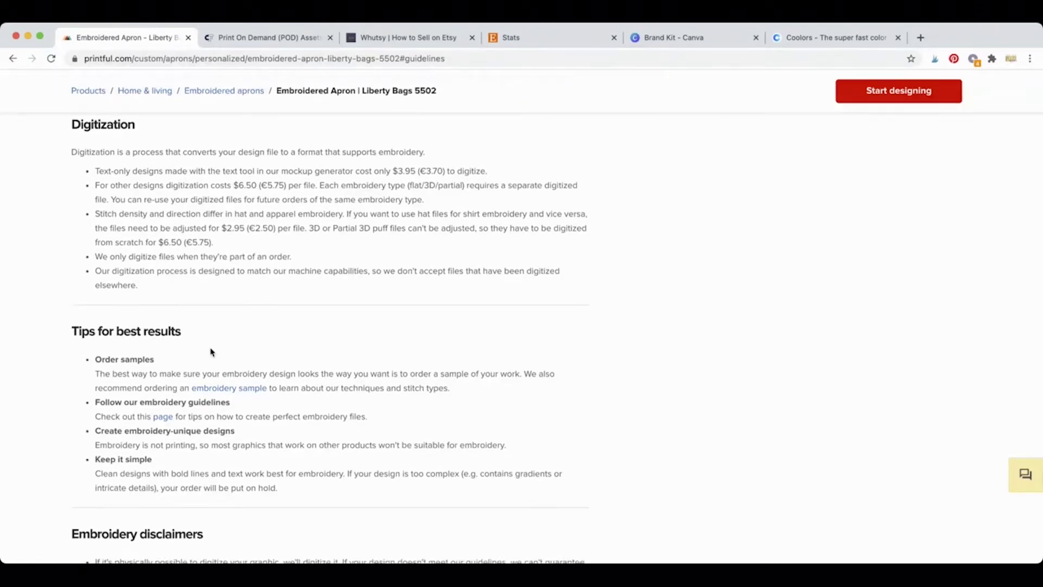
{"action": "scroll", "coordinate": [211, 352], "scroll_direction": "down", "scroll_amount": 3}
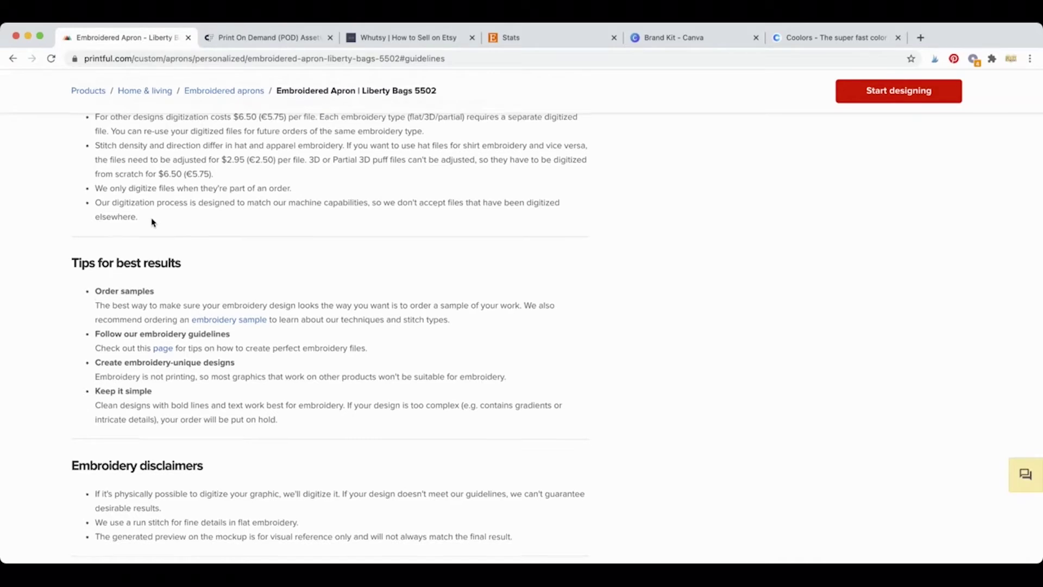
{"action": "scroll", "coordinate": [153, 221], "scroll_direction": "up", "scroll_amount": 3}
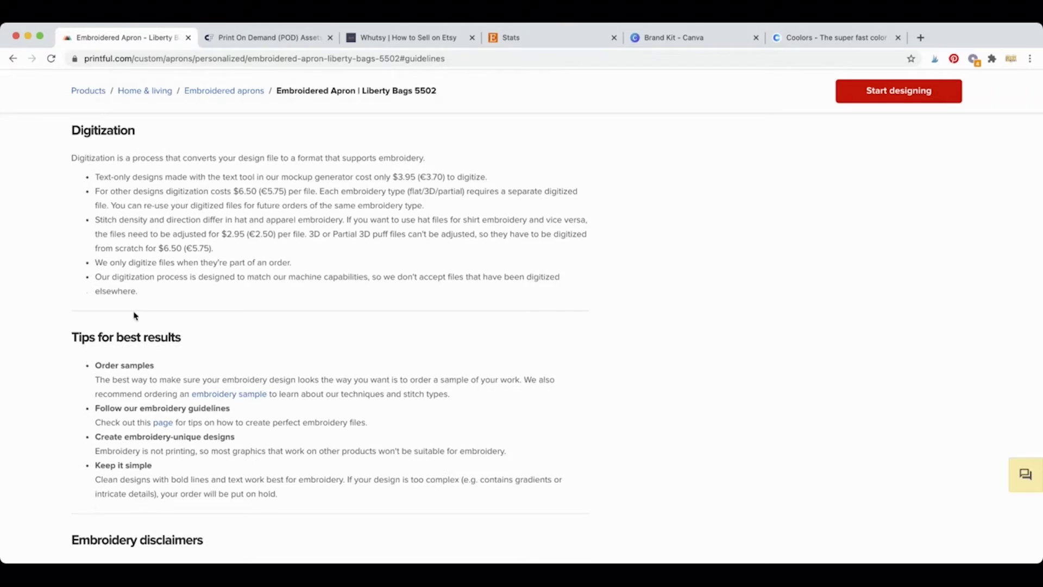
{"action": "scroll", "coordinate": [135, 316], "scroll_direction": "down", "scroll_amount": 2}
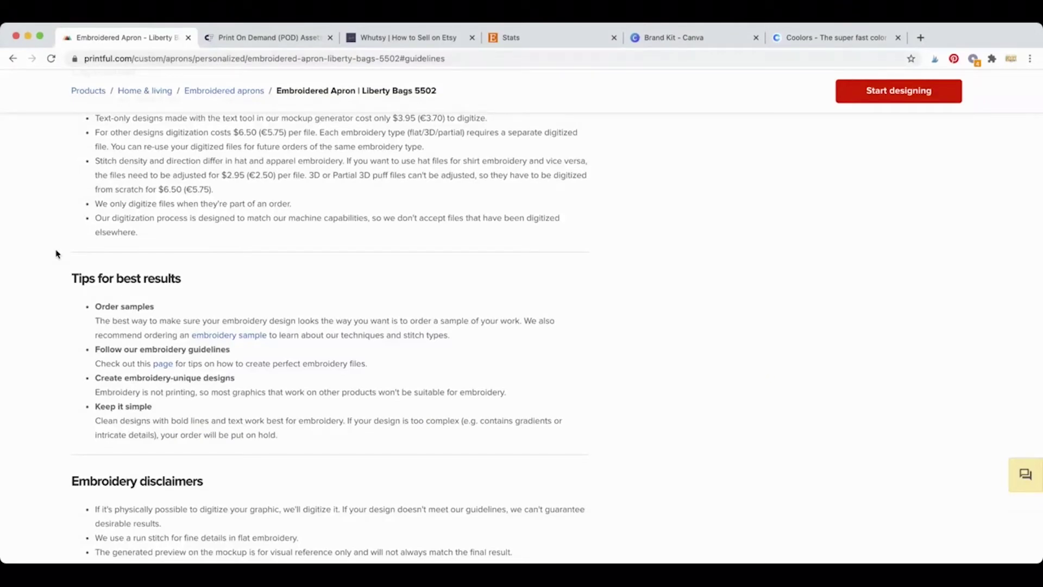
{"action": "scroll", "coordinate": [56, 254], "scroll_direction": "down", "scroll_amount": 2}
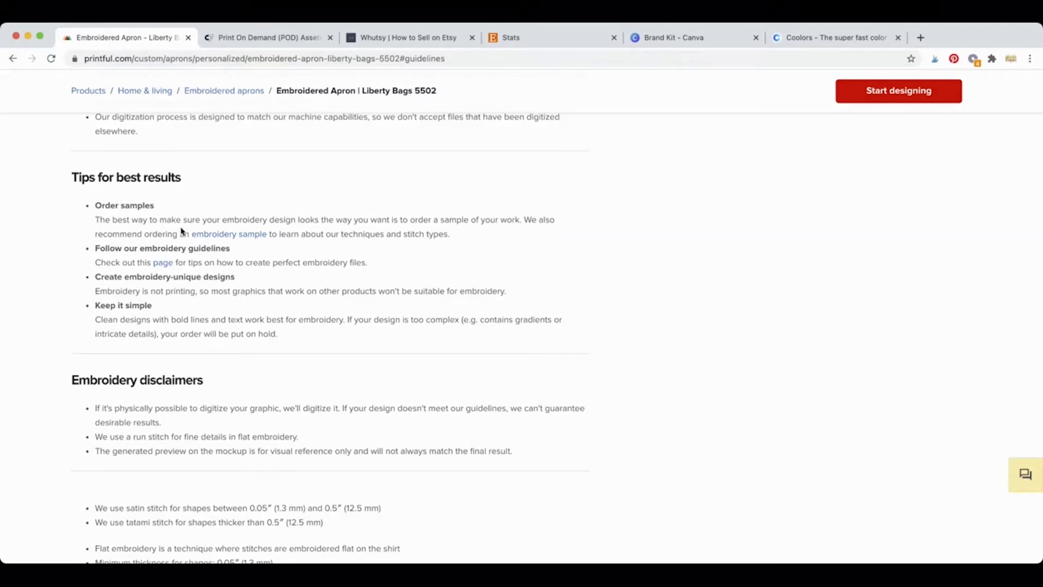
Step: Open the embroidery sample linked under Order samples and examine its photo, price and estimated delivery
{"action": "left_click", "coordinate": [221, 234]}
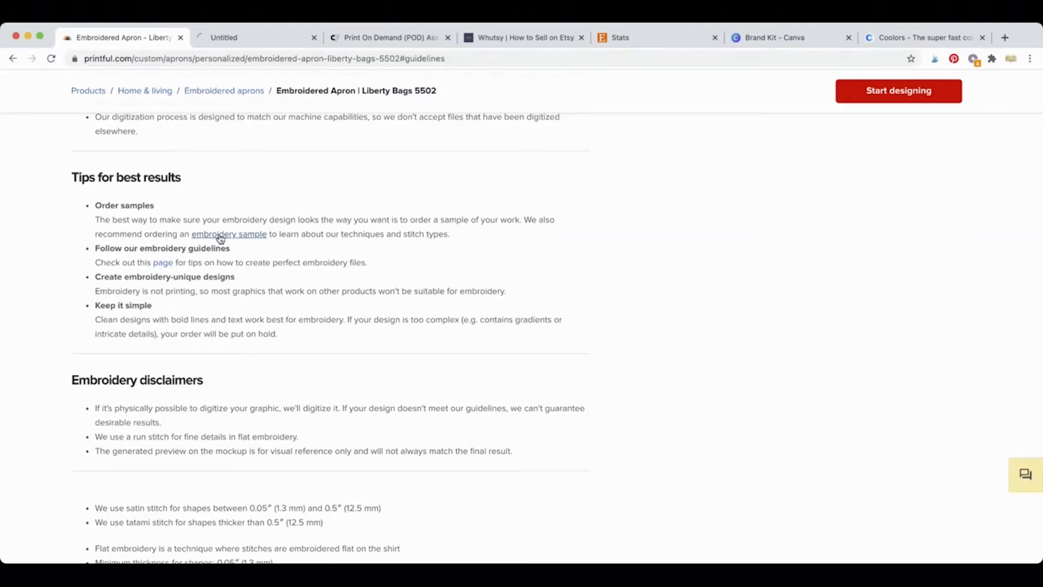
{"action": "left_click", "coordinate": [224, 38]}
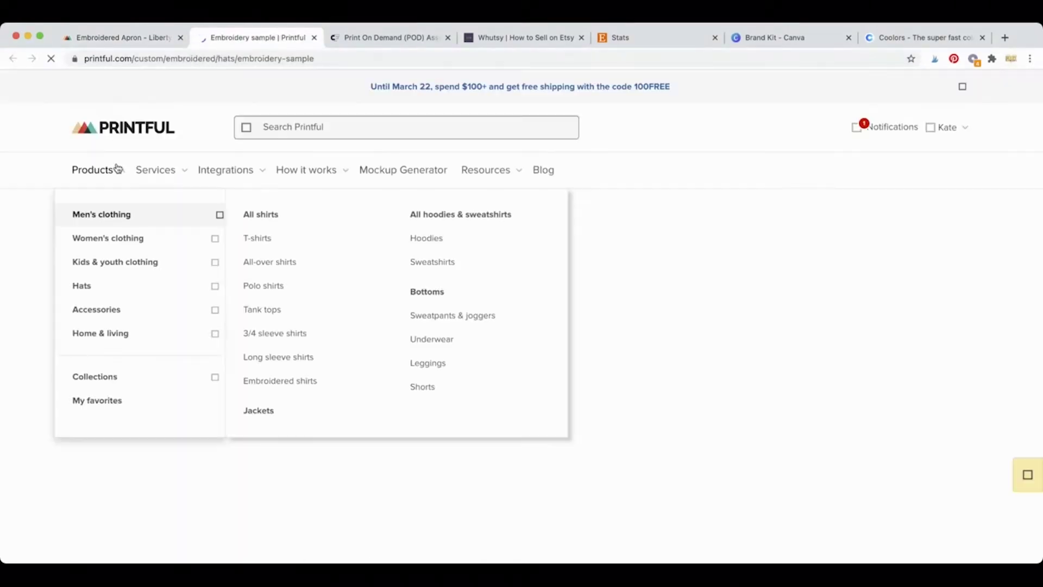
{"action": "scroll", "coordinate": [29, 240], "scroll_direction": "down", "scroll_amount": 1}
{"action": "scroll", "coordinate": [28, 240], "scroll_direction": "down", "scroll_amount": 1}
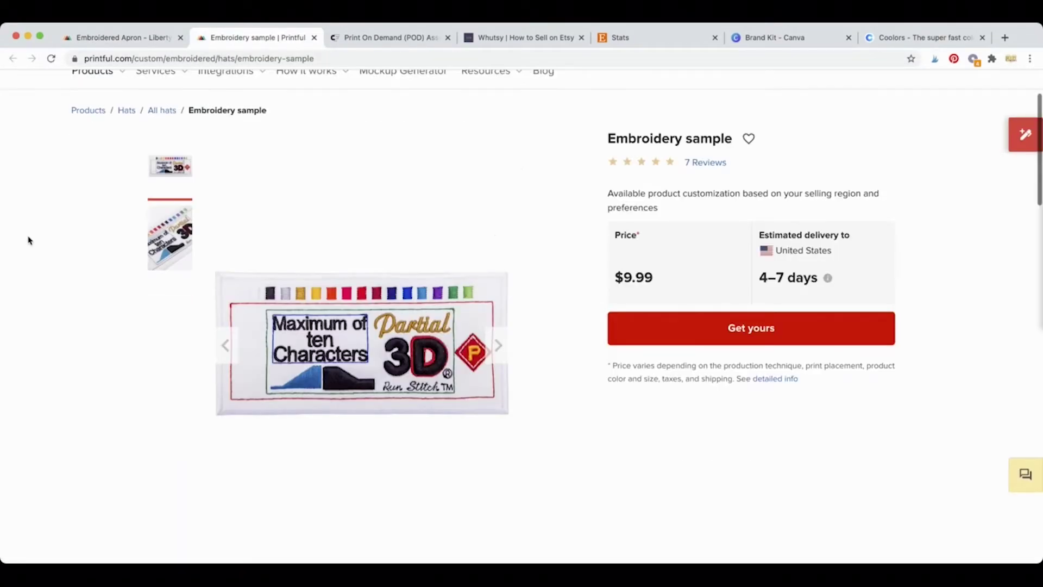
{"action": "scroll", "coordinate": [29, 240], "scroll_direction": "up", "scroll_amount": 2}
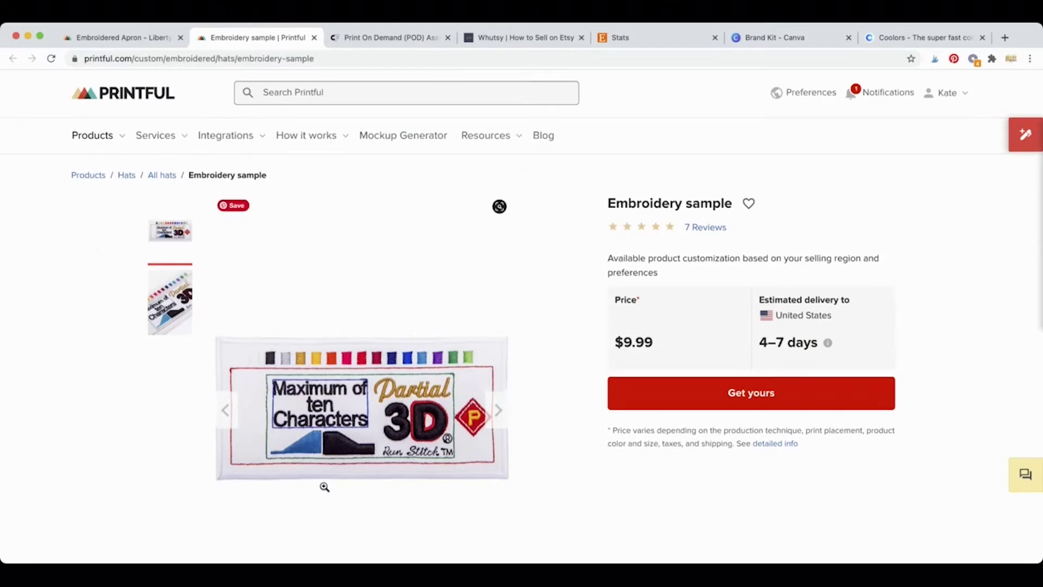
{"action": "scroll", "coordinate": [337, 471], "scroll_direction": "down", "scroll_amount": 1}
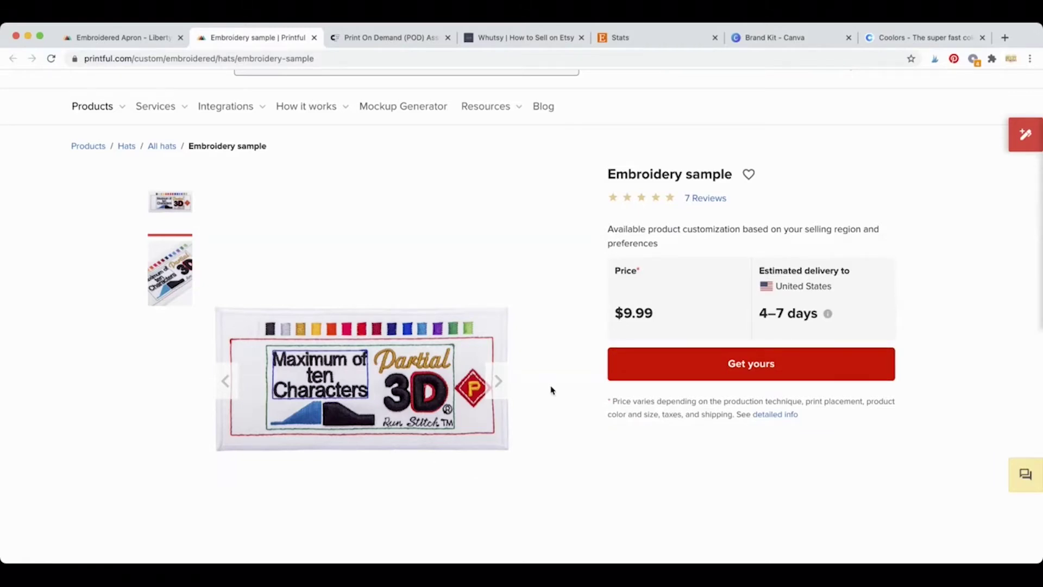
Step: Review the embroidery sample's image and description, and close its page to return to the apron guidelines
{"action": "scroll", "coordinate": [550, 390], "scroll_direction": "down", "scroll_amount": 3}
{"action": "scroll", "coordinate": [551, 390], "scroll_direction": "up", "scroll_amount": 2}
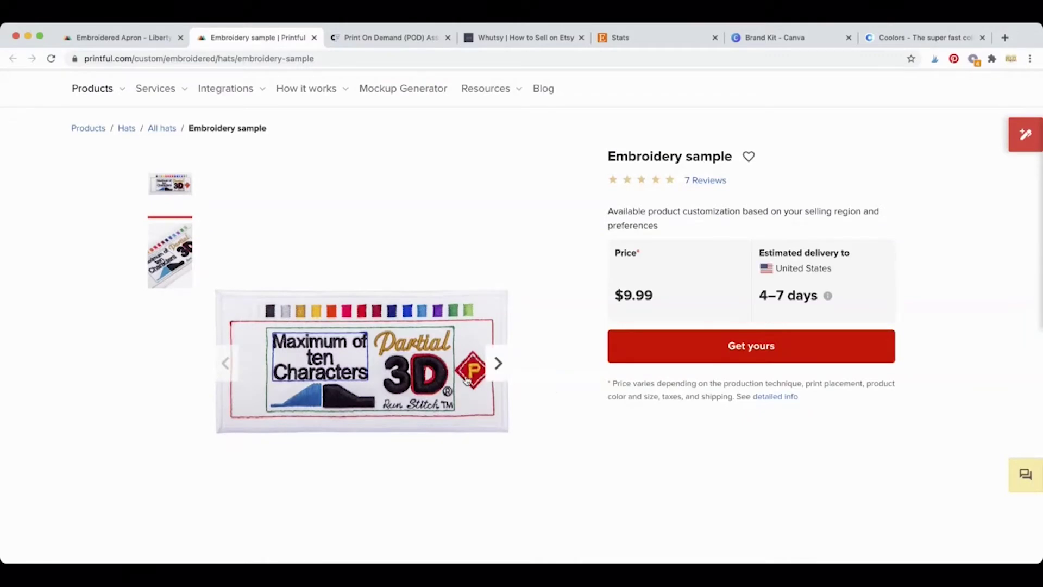
{"action": "scroll", "coordinate": [467, 381], "scroll_direction": "down", "scroll_amount": 2}
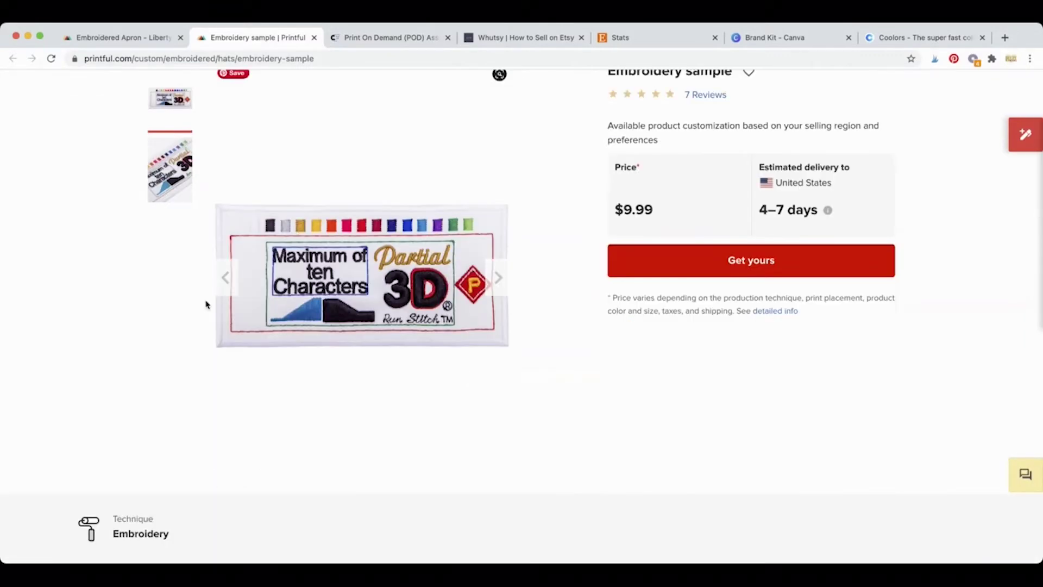
{"action": "scroll", "coordinate": [340, 372], "scroll_direction": "down", "scroll_amount": 2}
{"action": "scroll", "coordinate": [341, 372], "scroll_direction": "up", "scroll_amount": 3}
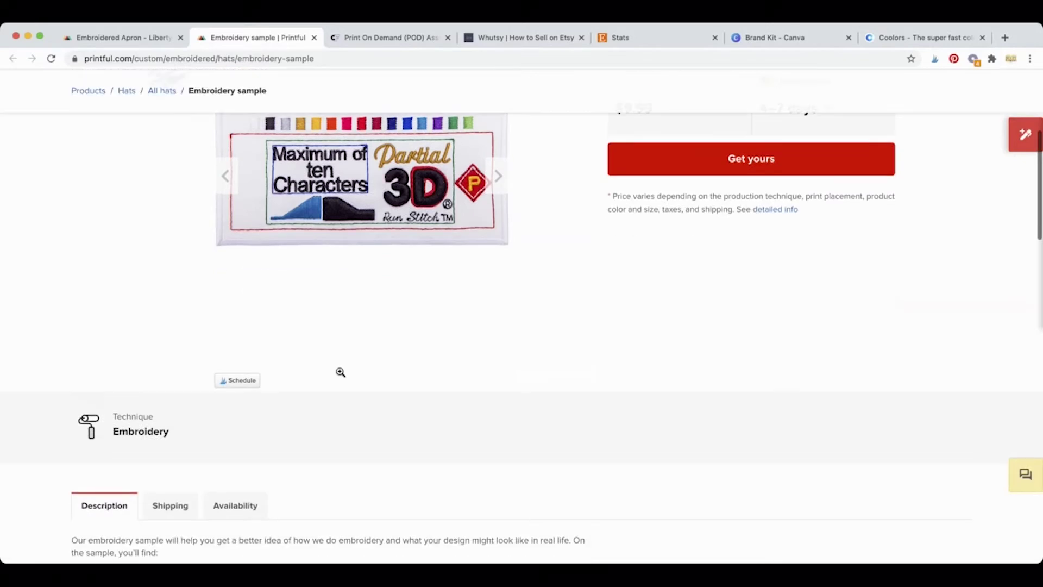
{"action": "scroll", "coordinate": [340, 372], "scroll_direction": "up", "scroll_amount": 2}
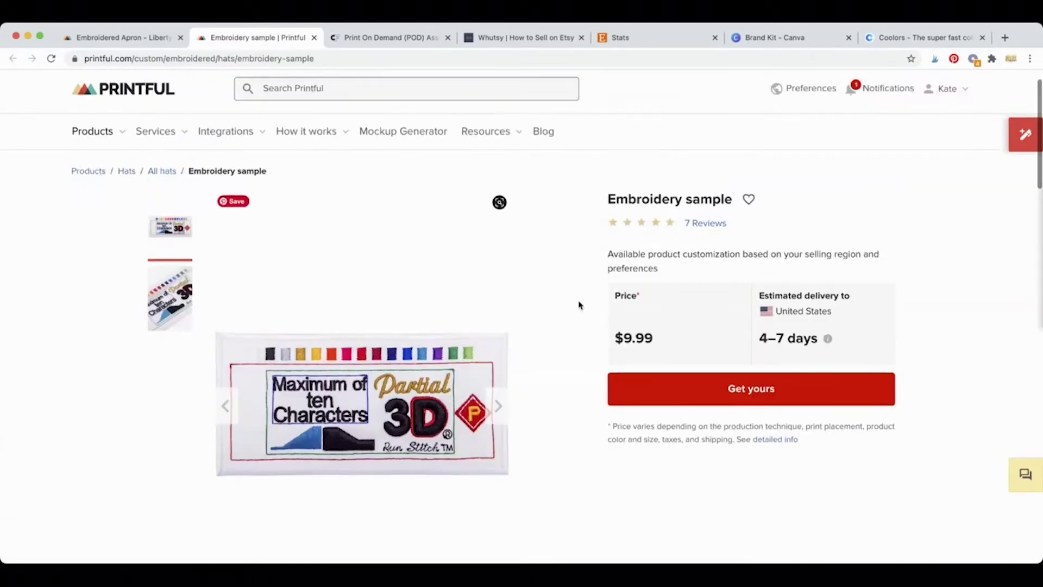
{"action": "scroll", "coordinate": [578, 305], "scroll_direction": "down", "scroll_amount": 3}
{"action": "scroll", "coordinate": [578, 305], "scroll_direction": "down", "scroll_amount": 5}
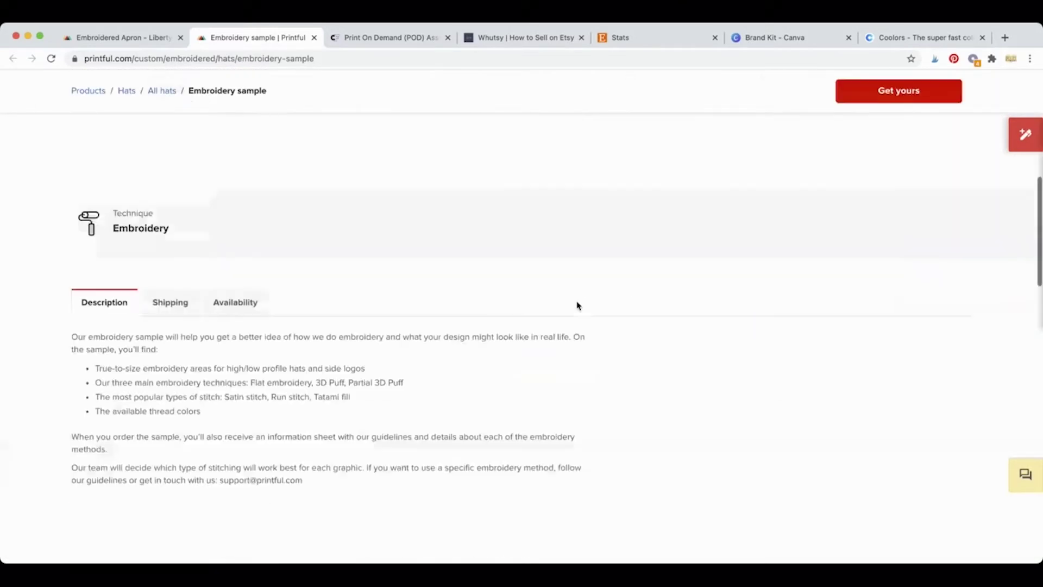
{"action": "scroll", "coordinate": [577, 304], "scroll_direction": "up", "scroll_amount": 10}
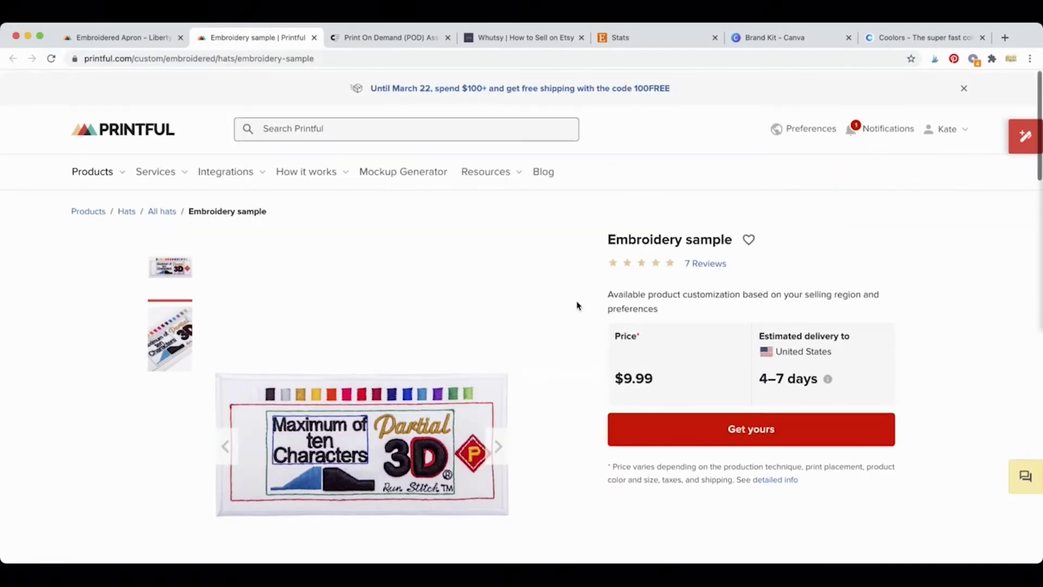
{"action": "left_click", "coordinate": [314, 38]}
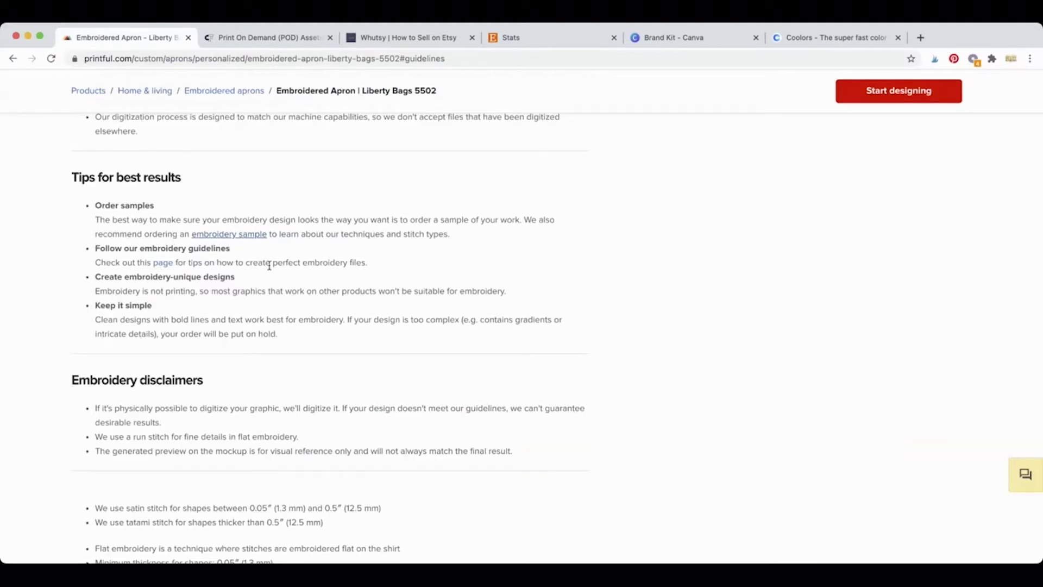
Step: Open the linked page on creating the perfect embroidery file and look over its basics and most common issues
{"action": "left_click", "coordinate": [162, 269]}
{"action": "left_click", "coordinate": [250, 37]}
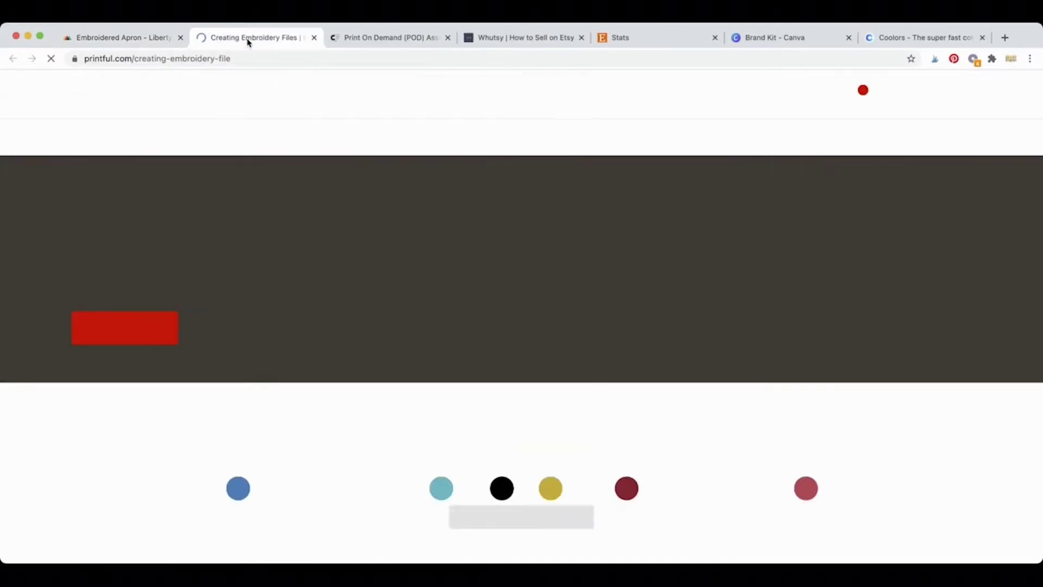
{"action": "scroll", "coordinate": [197, 419], "scroll_direction": "down", "scroll_amount": 3}
{"action": "scroll", "coordinate": [197, 419], "scroll_direction": "up", "scroll_amount": 2}
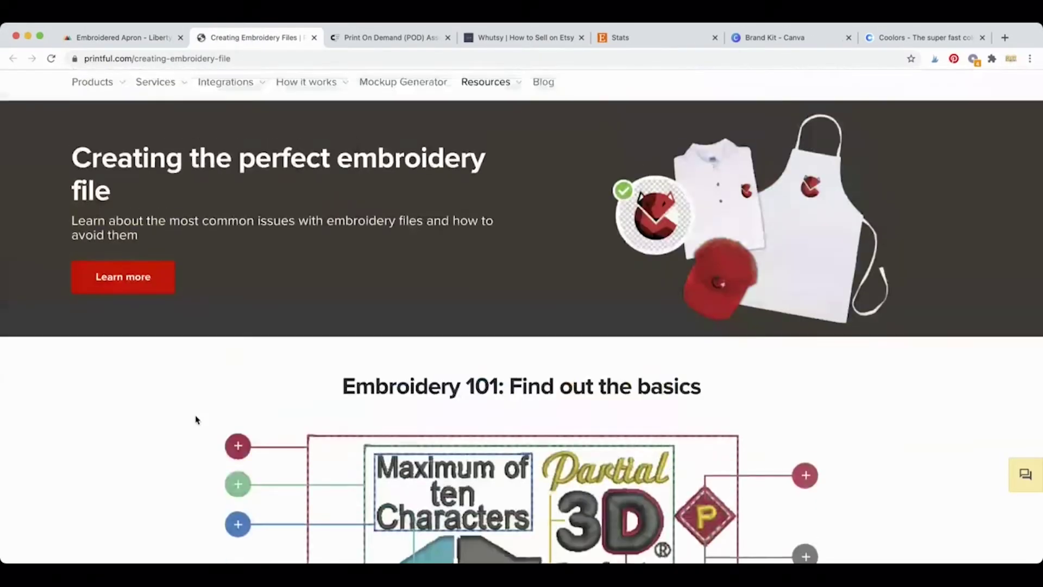
{"action": "scroll", "coordinate": [197, 420], "scroll_direction": "down", "scroll_amount": 10}
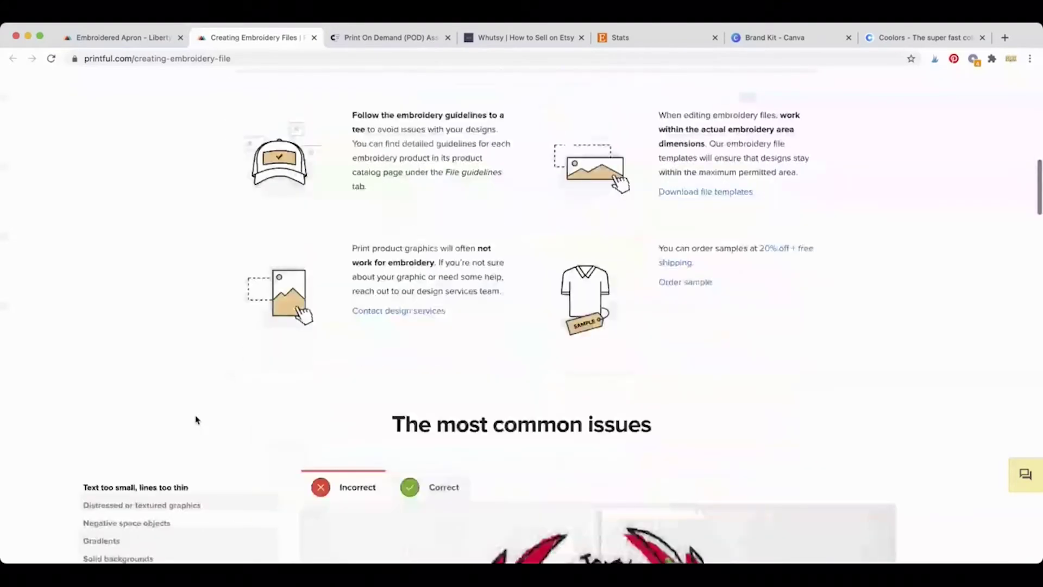
{"action": "scroll", "coordinate": [196, 419], "scroll_direction": "down", "scroll_amount": 6}
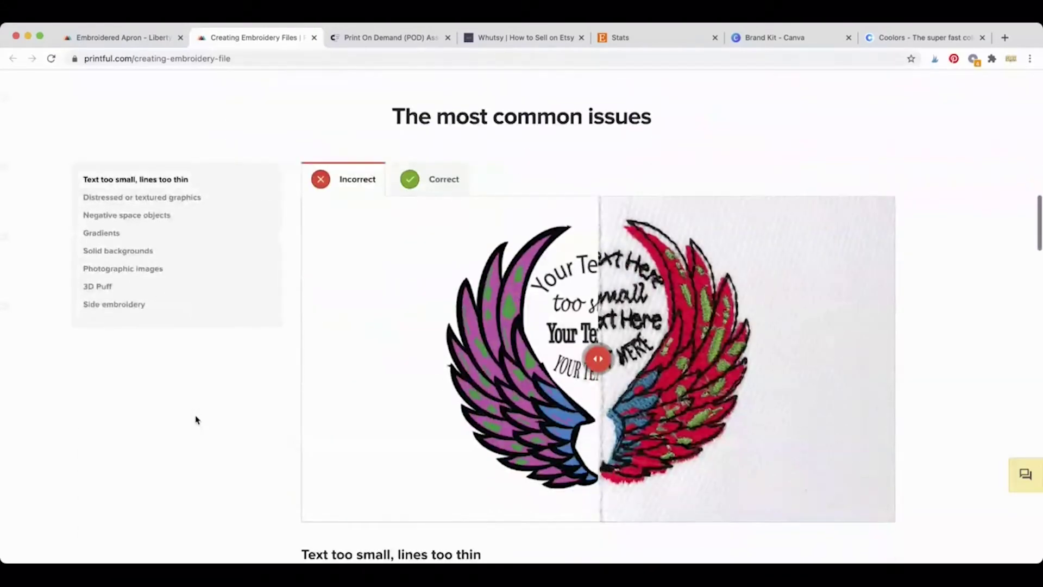
{"action": "scroll", "coordinate": [197, 419], "scroll_direction": "down", "scroll_amount": 3}
{"action": "scroll", "coordinate": [197, 420], "scroll_direction": "up", "scroll_amount": 3}
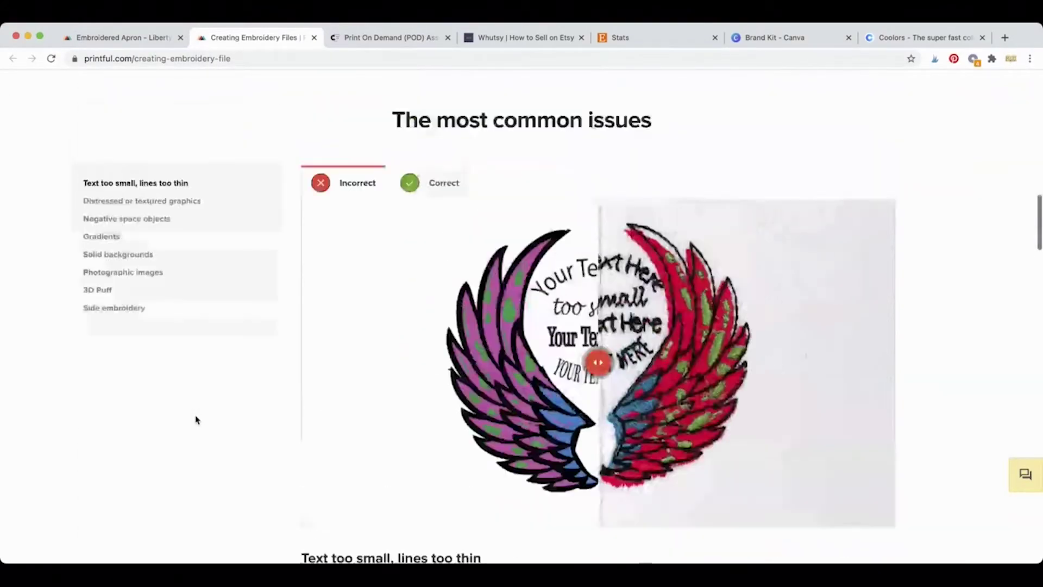
Step: Skim the important facts, adjustment fee and sample advice down to the embroidery design request form
{"action": "scroll", "coordinate": [196, 420], "scroll_direction": "down", "scroll_amount": 15}
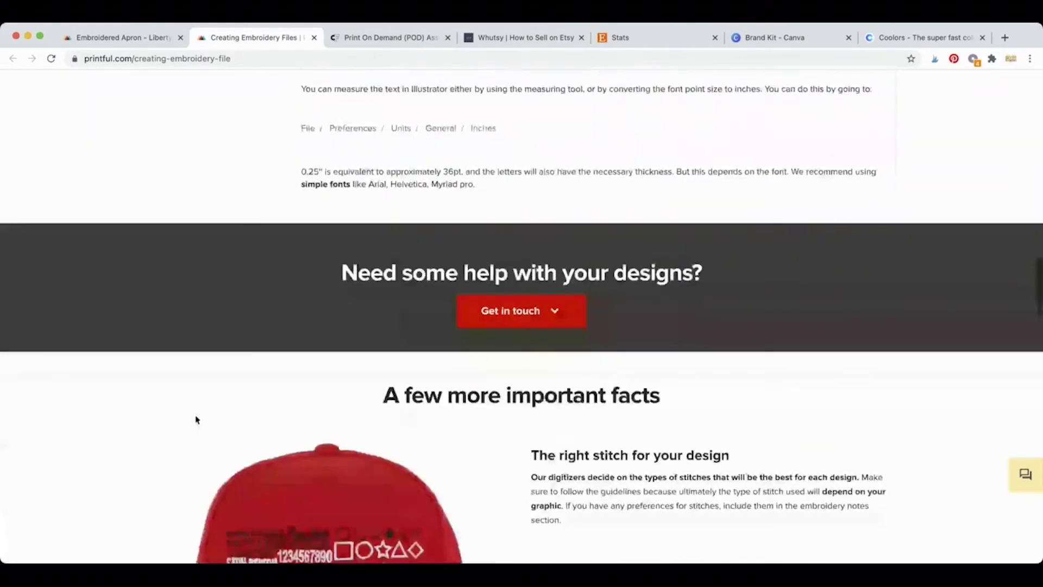
{"action": "scroll", "coordinate": [197, 419], "scroll_direction": "down", "scroll_amount": 9}
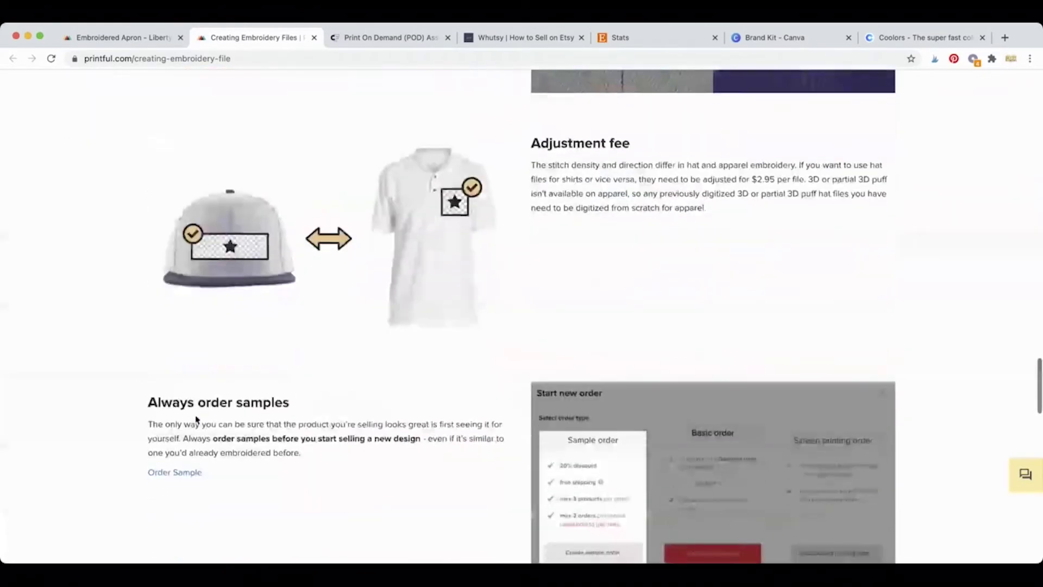
{"action": "scroll", "coordinate": [197, 420], "scroll_direction": "down", "scroll_amount": 10}
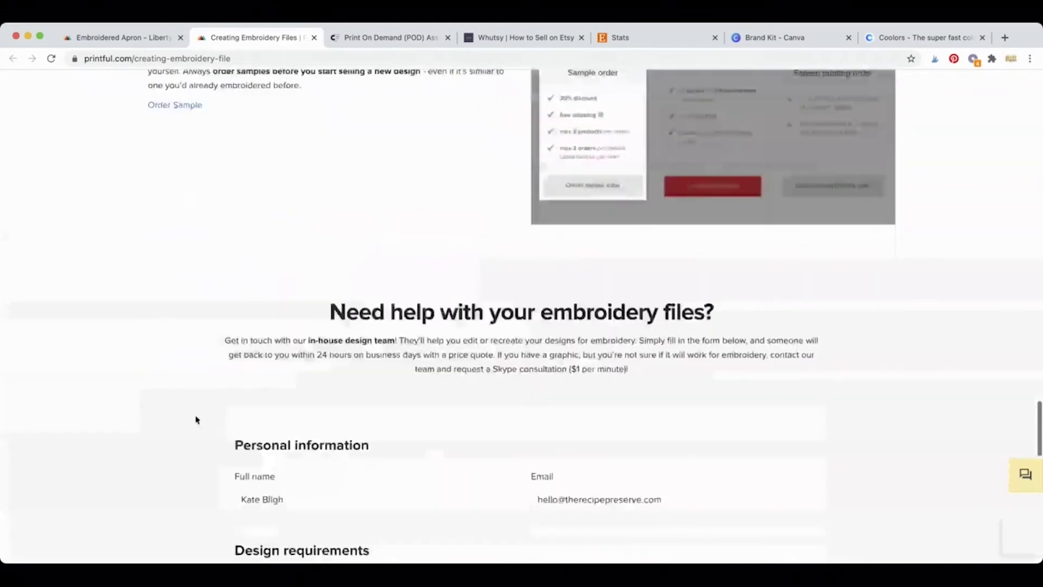
{"action": "scroll", "coordinate": [197, 419], "scroll_direction": "down", "scroll_amount": 4}
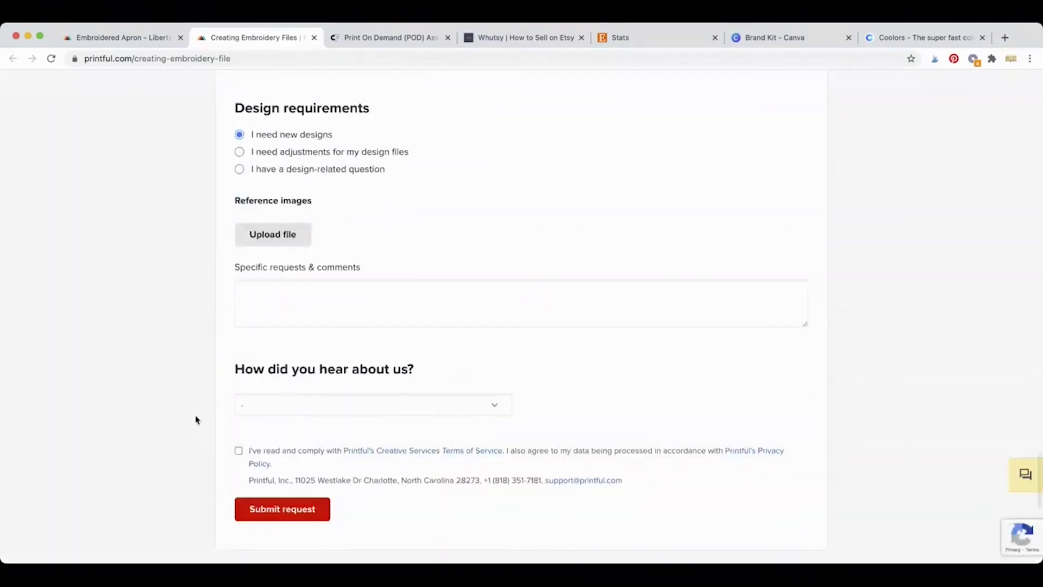
Step: Read the in-house design team's help offer and highlight its response time in business days
{"action": "scroll", "coordinate": [197, 420], "scroll_direction": "up", "scroll_amount": 9}
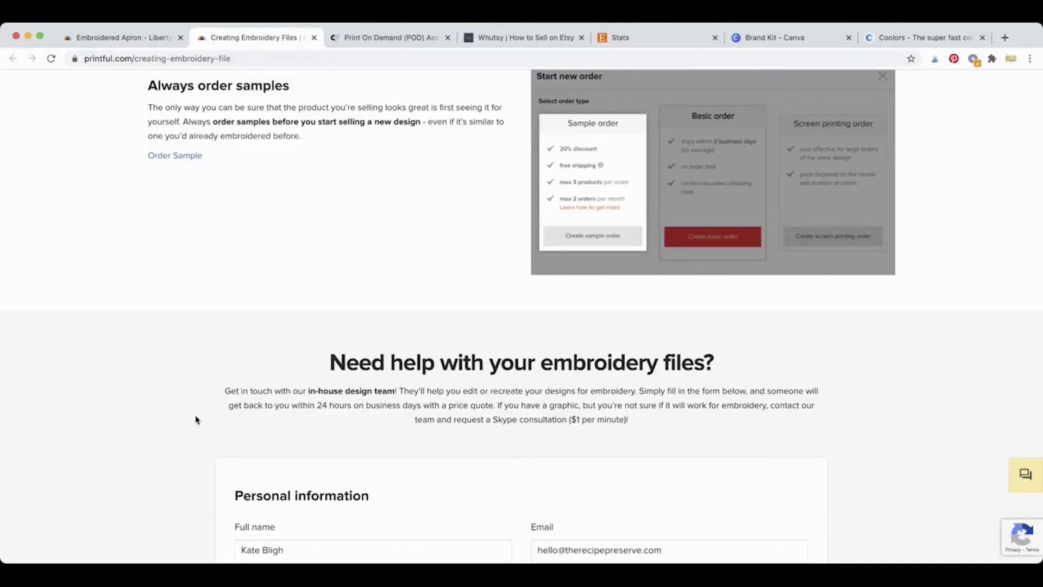
{"action": "scroll", "coordinate": [195, 420], "scroll_direction": "down", "scroll_amount": 3}
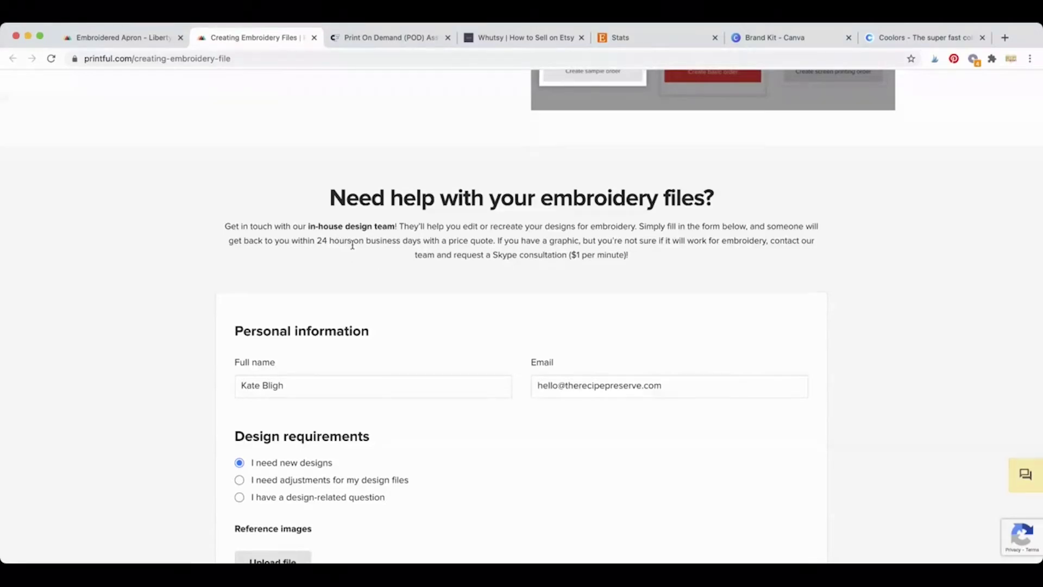
{"action": "left_click_drag", "start_coordinate": [332, 240], "coordinate": [398, 241]}
{"action": "left_click", "coordinate": [499, 259]}
{"action": "scroll", "coordinate": [570, 272], "scroll_direction": "down", "scroll_amount": 5}
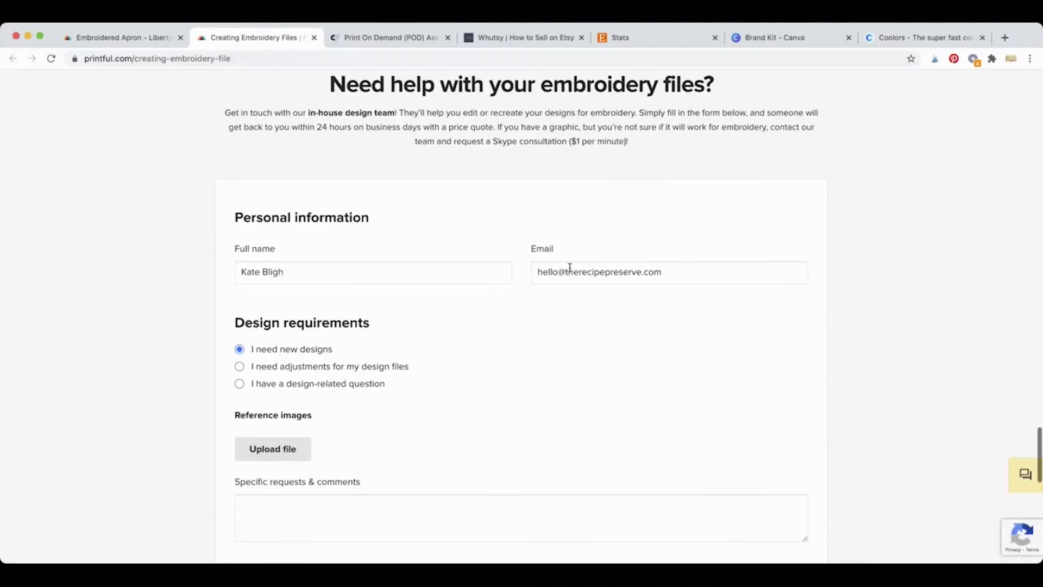
Step: Check the design request form's fields, review the page back up to its heading, and return to the apron's guidelines
{"action": "scroll", "coordinate": [569, 271], "scroll_direction": "down", "scroll_amount": 1}
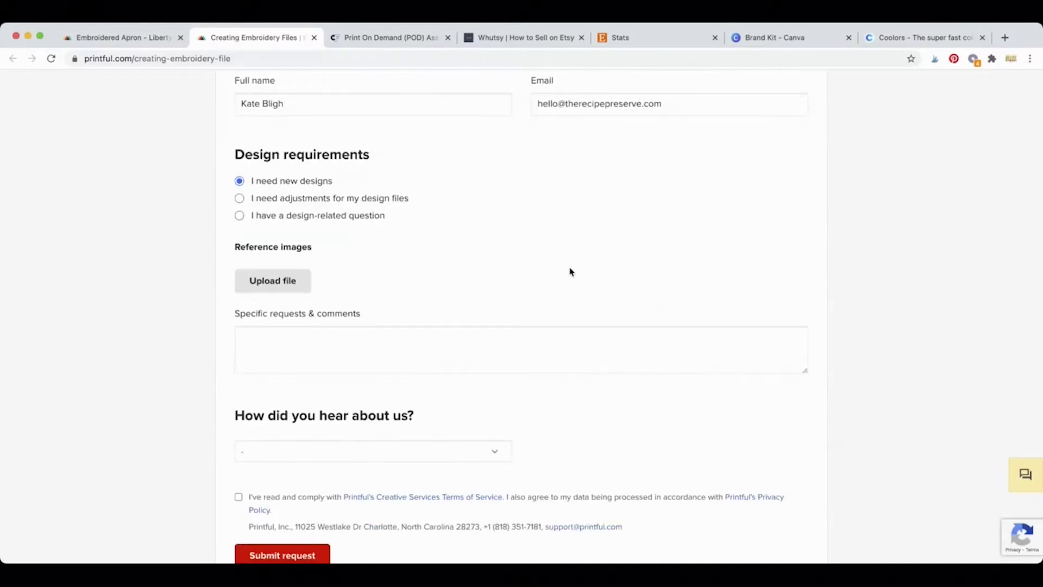
{"action": "scroll", "coordinate": [570, 272], "scroll_direction": "down", "scroll_amount": 2}
{"action": "scroll", "coordinate": [570, 271], "scroll_direction": "up", "scroll_amount": 8}
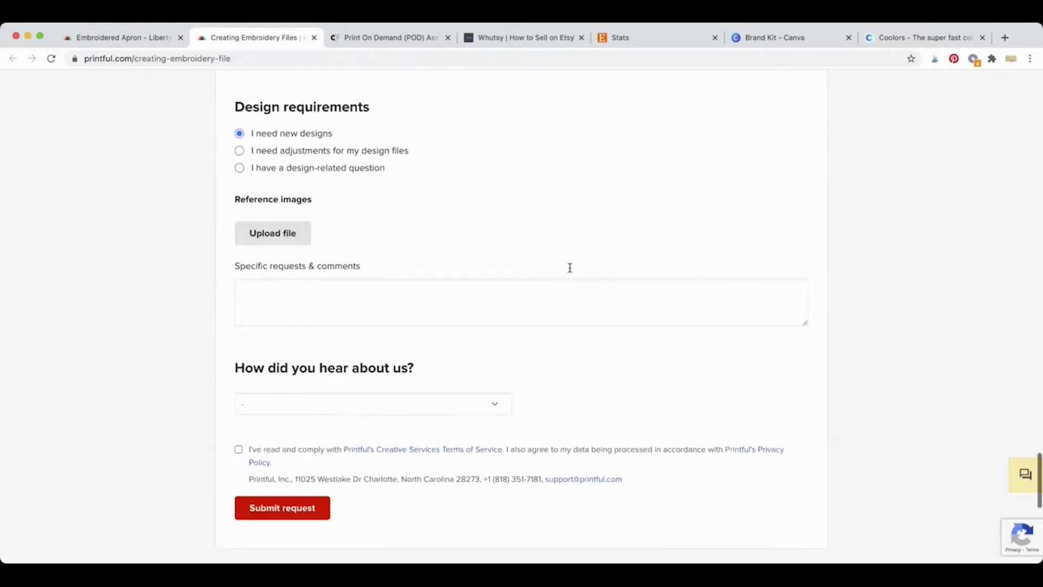
{"action": "scroll", "coordinate": [570, 272], "scroll_direction": "up", "scroll_amount": 10}
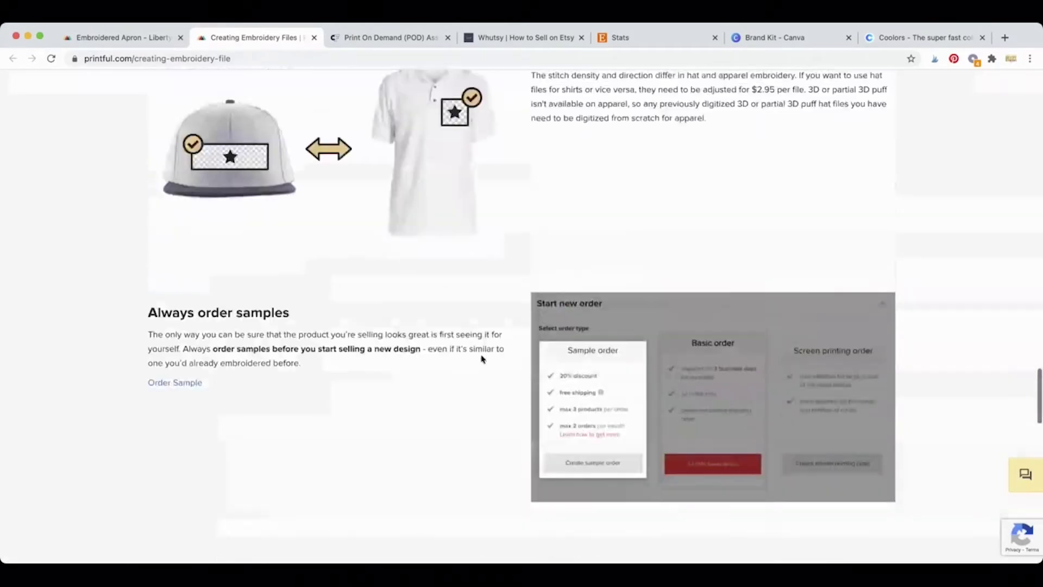
{"action": "scroll", "coordinate": [481, 359], "scroll_direction": "up", "scroll_amount": 20}
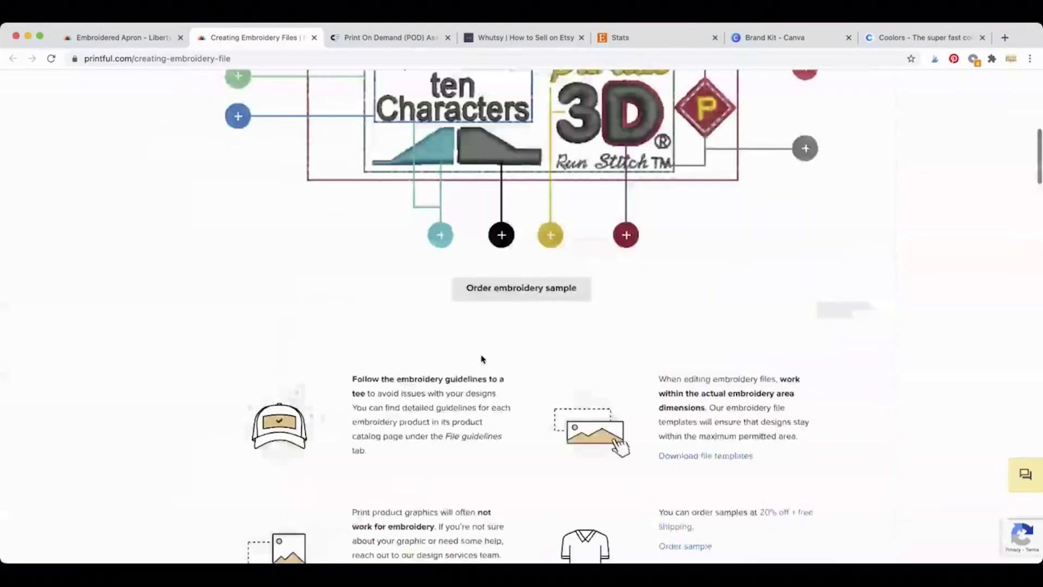
{"action": "scroll", "coordinate": [481, 359], "scroll_direction": "up", "scroll_amount": 3}
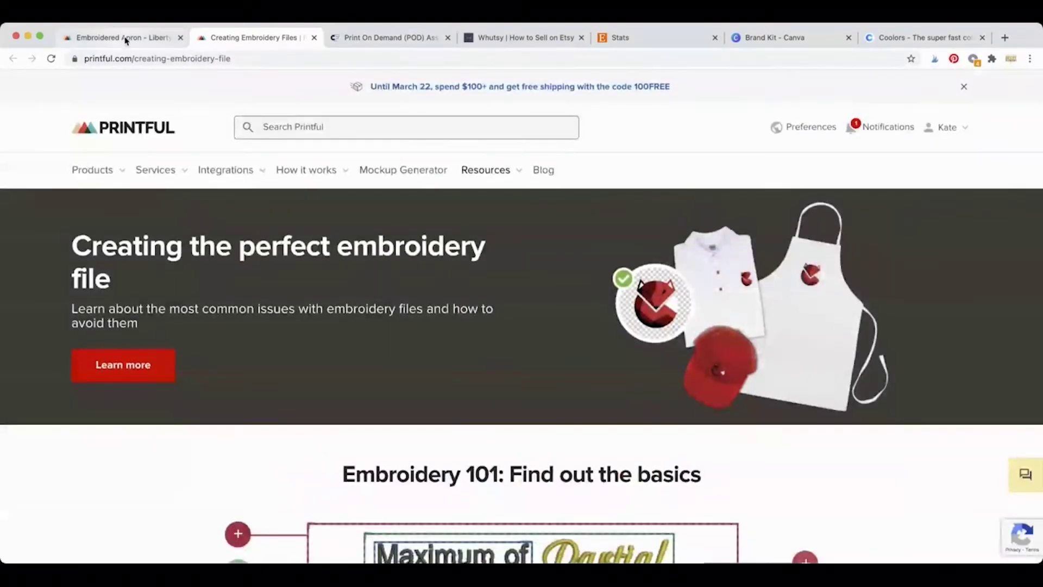
{"action": "left_click", "coordinate": [126, 38]}
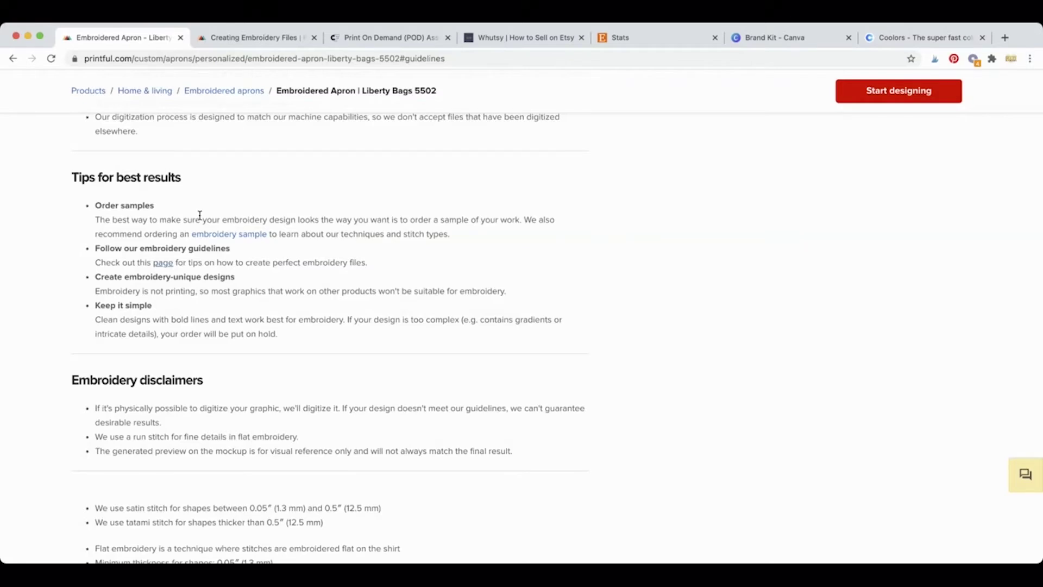
Step: Read the tips for best results, embroidery disclaimers and stitch specifications down to the available thread colors
{"action": "scroll", "coordinate": [200, 215], "scroll_direction": "down", "scroll_amount": 2}
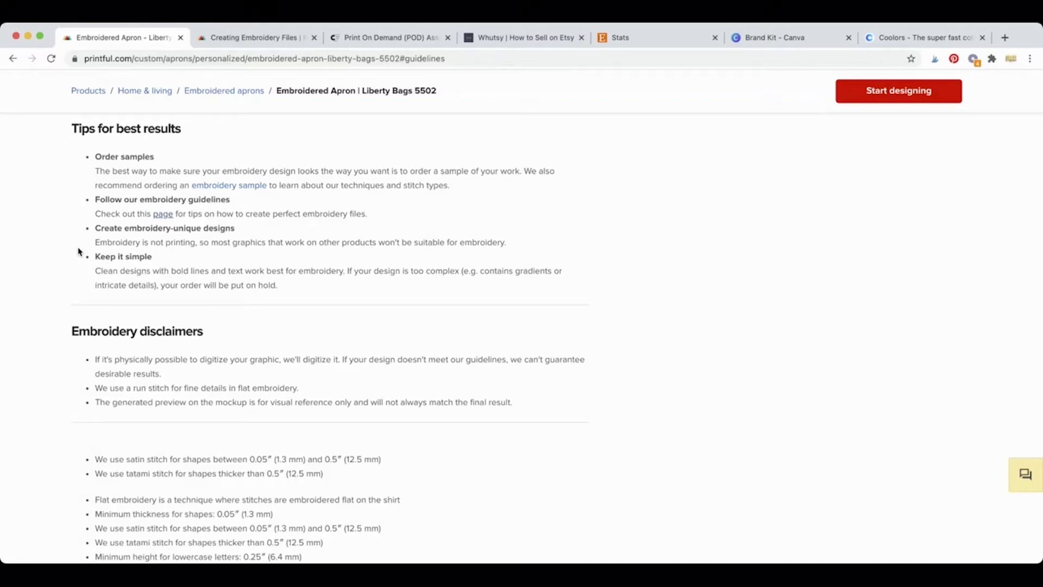
{"action": "scroll", "coordinate": [79, 252], "scroll_direction": "down", "scroll_amount": 1}
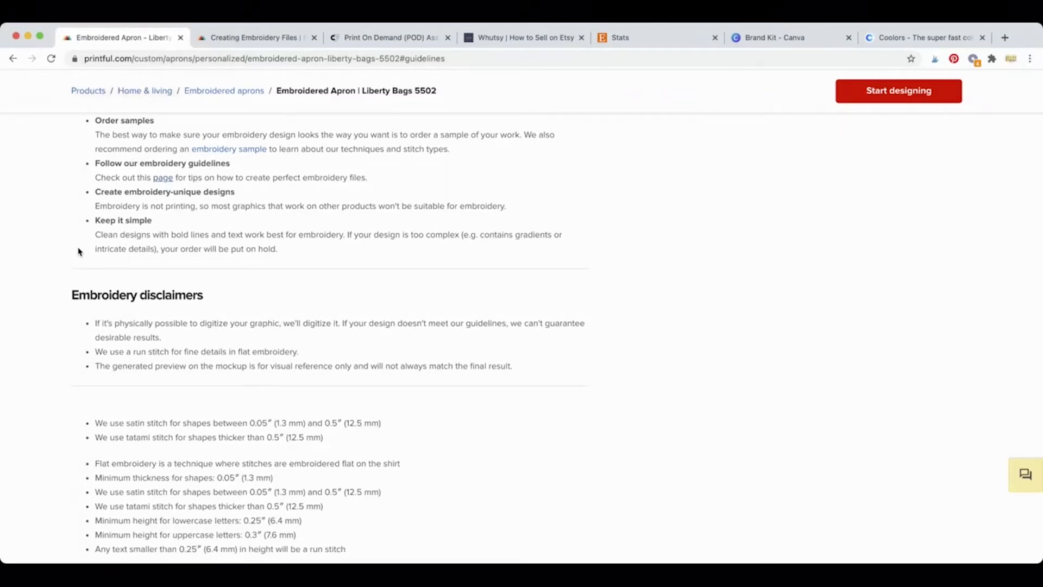
{"action": "scroll", "coordinate": [43, 282], "scroll_direction": "down", "scroll_amount": 3}
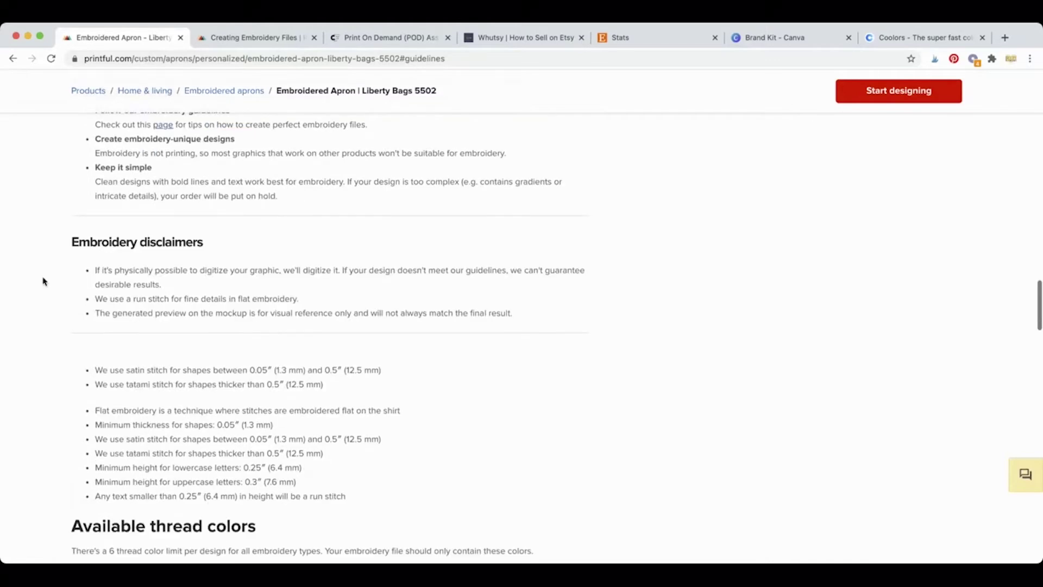
{"action": "scroll", "coordinate": [44, 281], "scroll_direction": "down", "scroll_amount": 1}
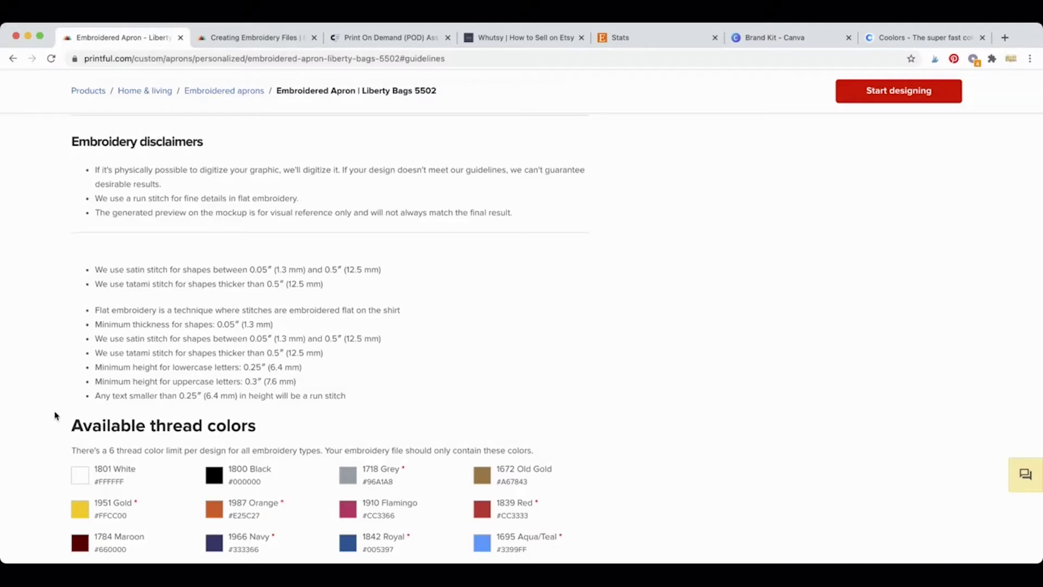
{"action": "scroll", "coordinate": [54, 416], "scroll_direction": "down", "scroll_amount": 5}
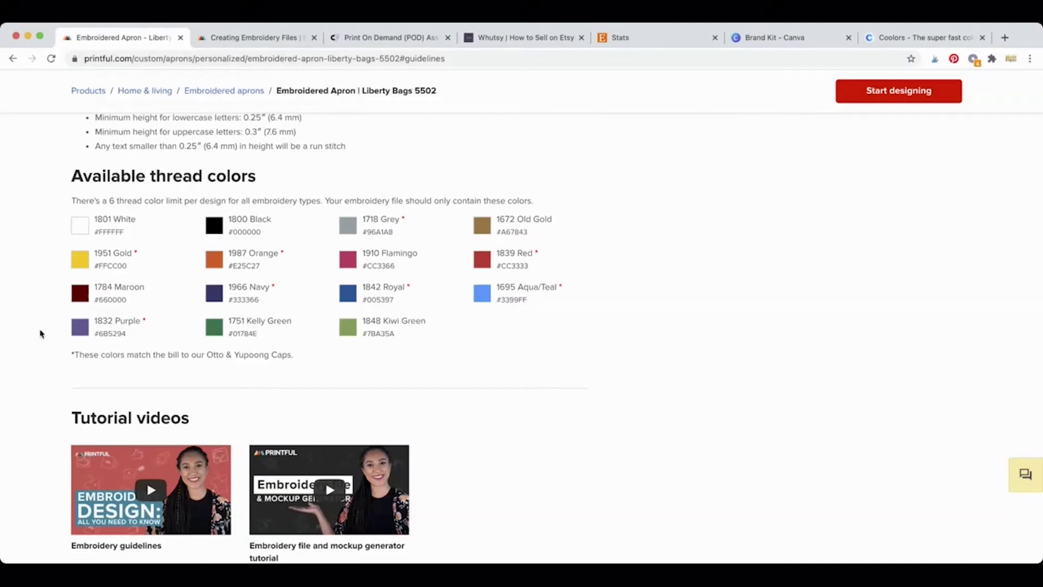
Step: Capture a screenshot of the available thread color swatches with their hex codes, and briefly highlight the note on Otto & Yupoong Caps
{"action": "key", "text": "super+shift+4"}
{"action": "left_click_drag", "start_coordinate": [57, 209], "coordinate": [573, 347]}
{"action": "left_click_drag", "start_coordinate": [73, 355], "coordinate": [299, 373]}
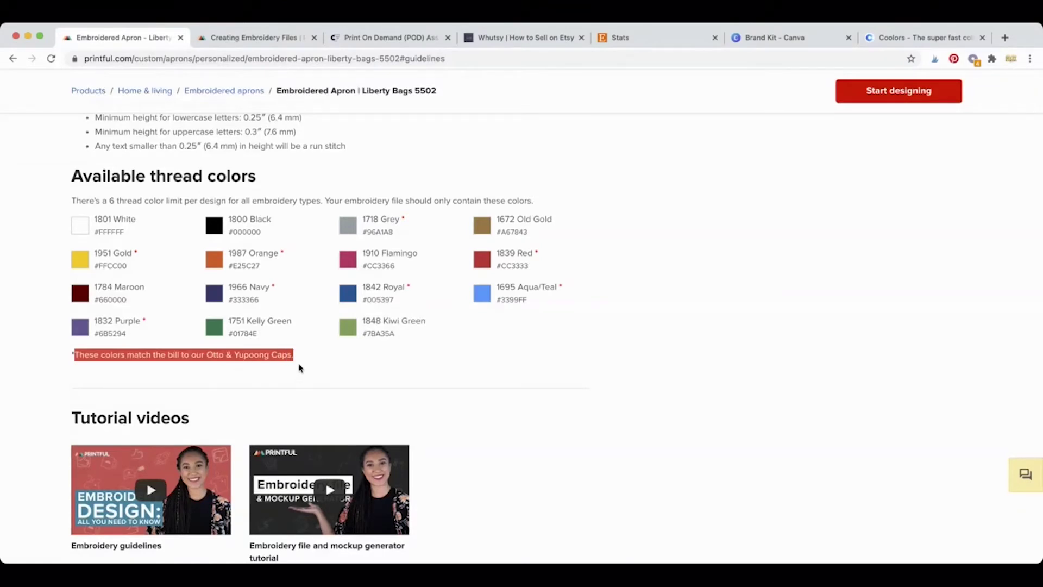
{"action": "left_click", "coordinate": [298, 365]}
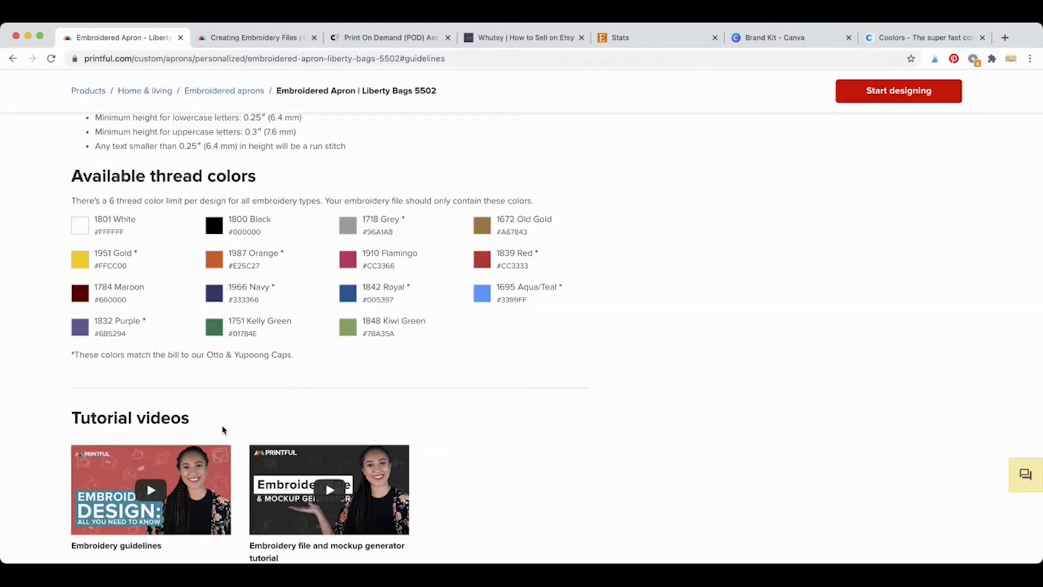
Step: Skim the tutorial videos and customer reviews, and review the file guidelines back up to the apron's price and file size
{"action": "scroll", "coordinate": [223, 430], "scroll_direction": "down", "scroll_amount": 3}
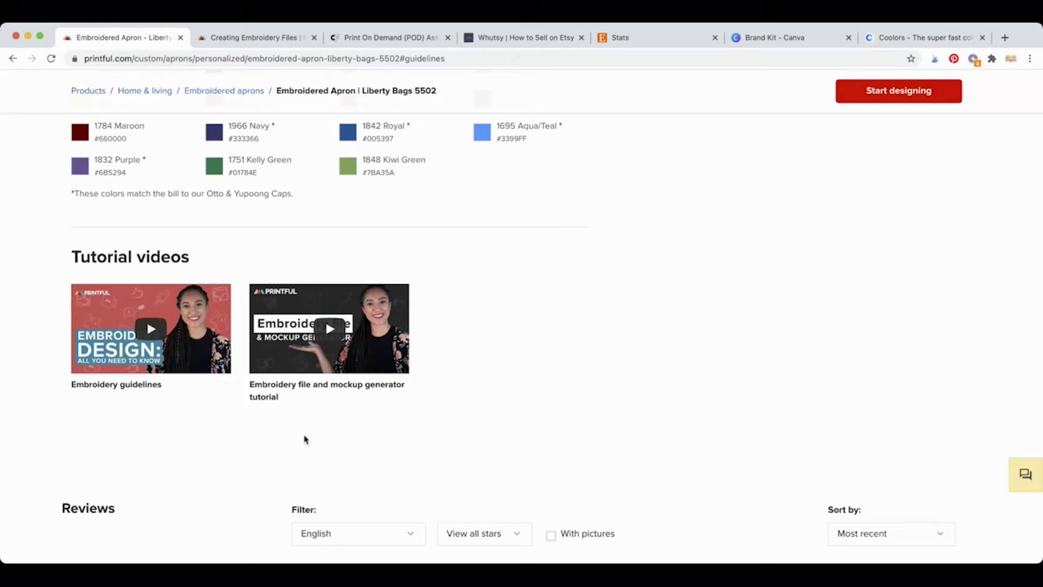
{"action": "scroll", "coordinate": [305, 439], "scroll_direction": "down", "scroll_amount": 15}
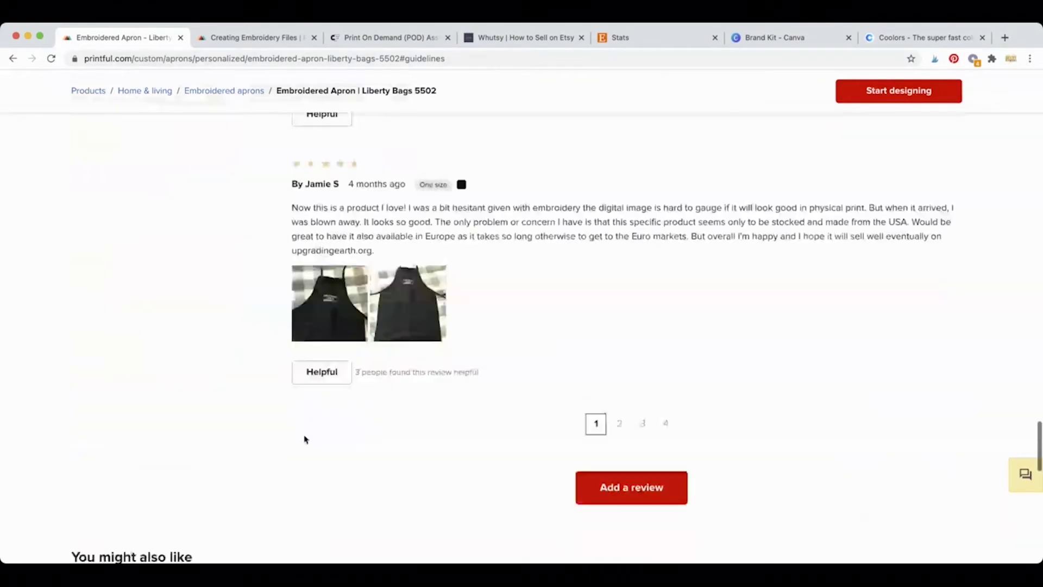
{"action": "scroll", "coordinate": [305, 439], "scroll_direction": "up", "scroll_amount": 15}
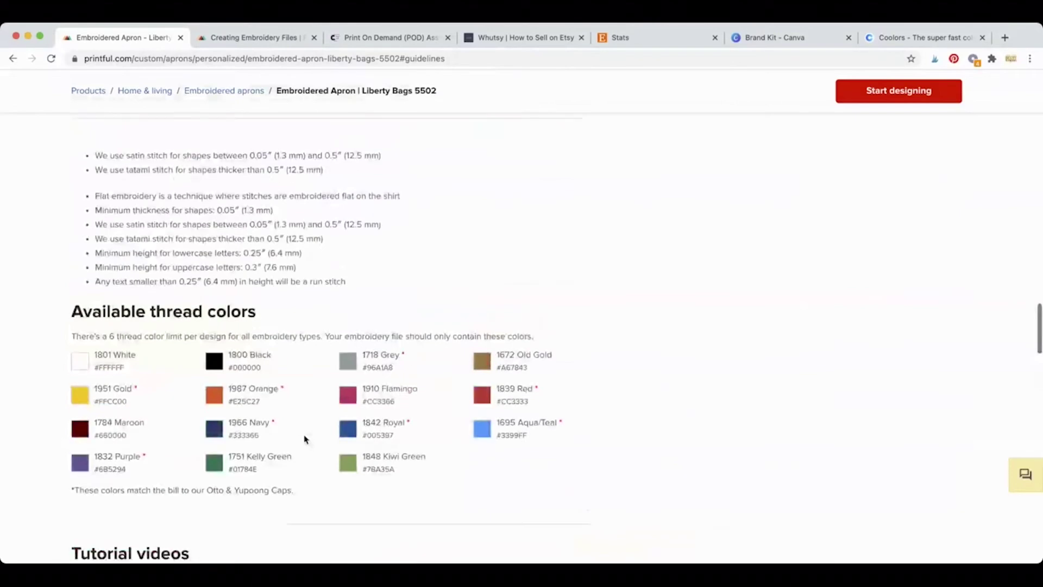
{"action": "scroll", "coordinate": [304, 439], "scroll_direction": "up", "scroll_amount": 3}
{"action": "scroll", "coordinate": [305, 439], "scroll_direction": "down", "scroll_amount": 10}
{"action": "scroll", "coordinate": [305, 439], "scroll_direction": "up", "scroll_amount": 1}
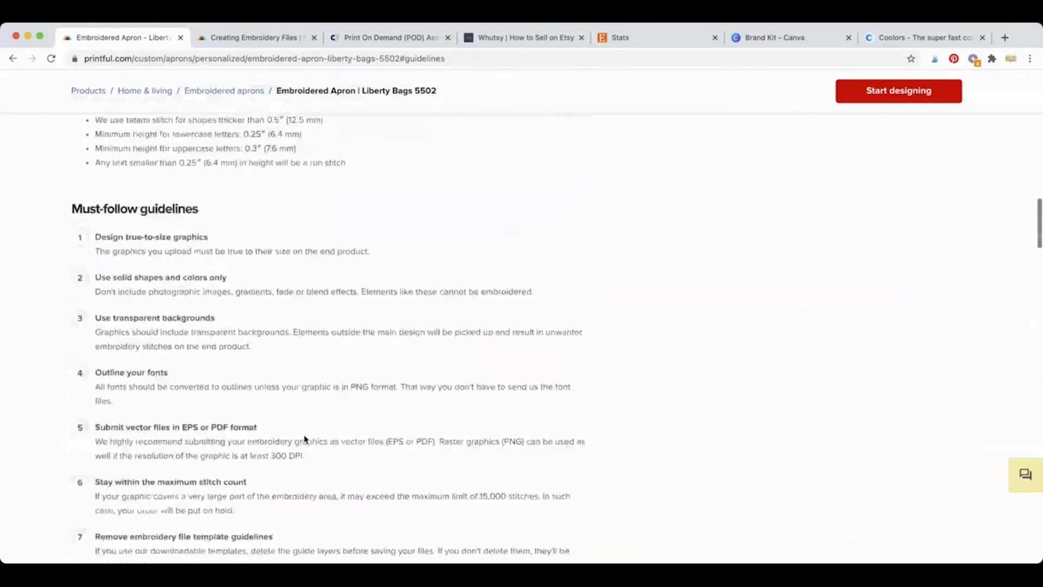
{"action": "scroll", "coordinate": [304, 439], "scroll_direction": "up", "scroll_amount": 7}
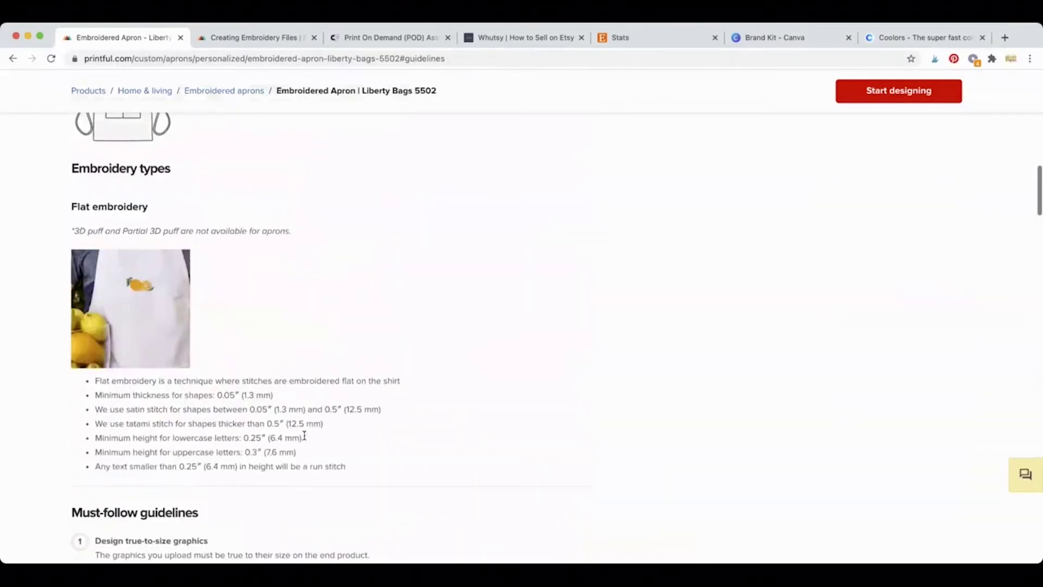
{"action": "scroll", "coordinate": [304, 437], "scroll_direction": "up", "scroll_amount": 10}
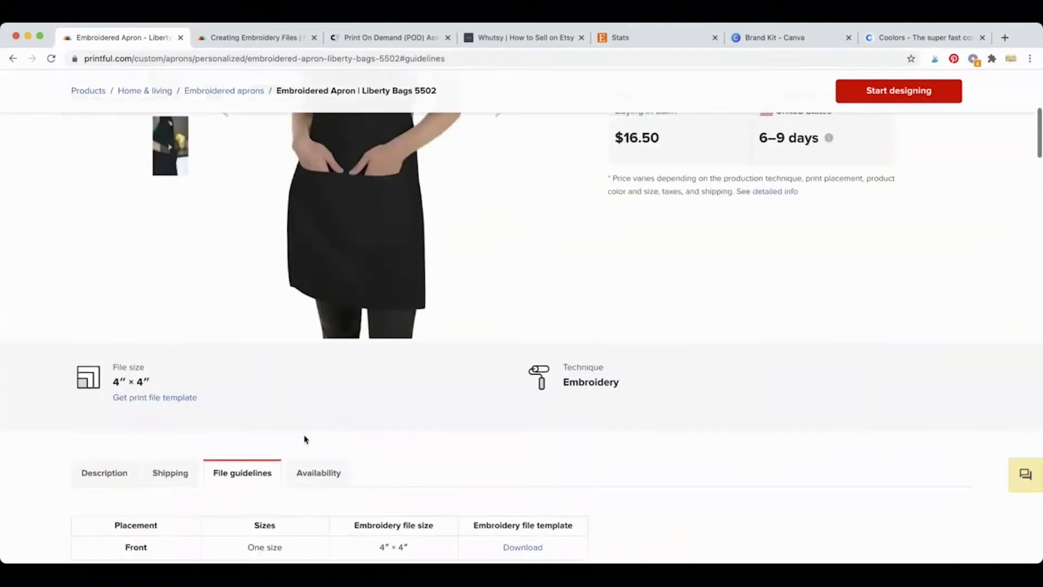
Step: Check the apron's stock availability for the black and white variants, and return to the product overview
{"action": "scroll", "coordinate": [304, 439], "scroll_direction": "down", "scroll_amount": 6}
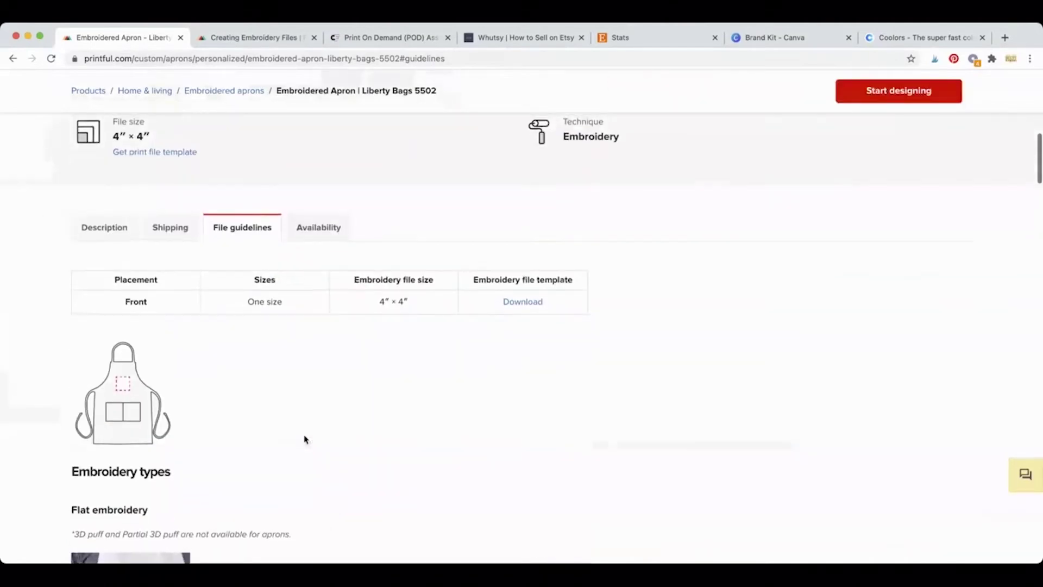
{"action": "left_click", "coordinate": [330, 250]}
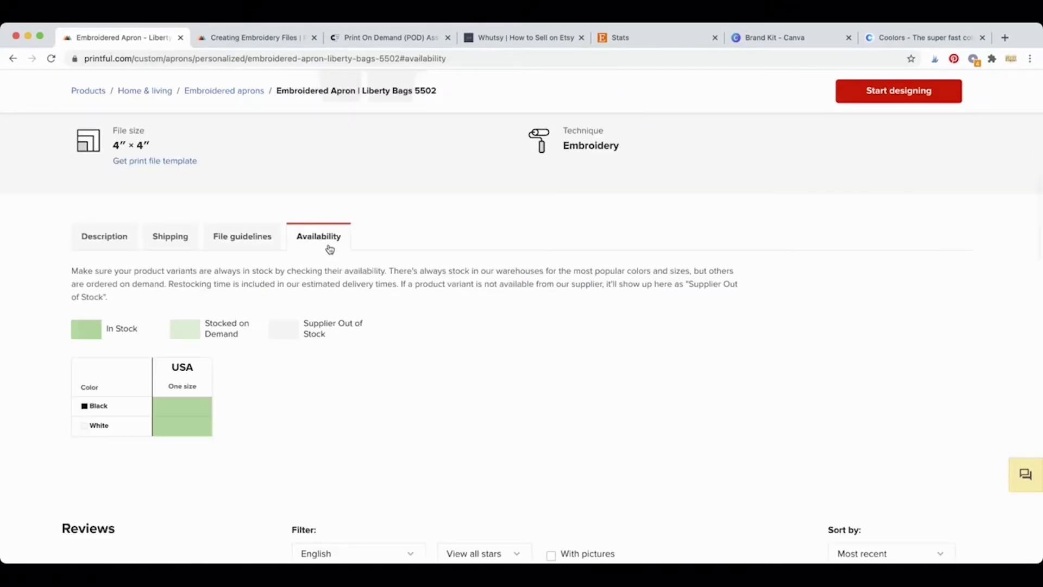
{"action": "scroll", "coordinate": [275, 400], "scroll_direction": "down", "scroll_amount": 2}
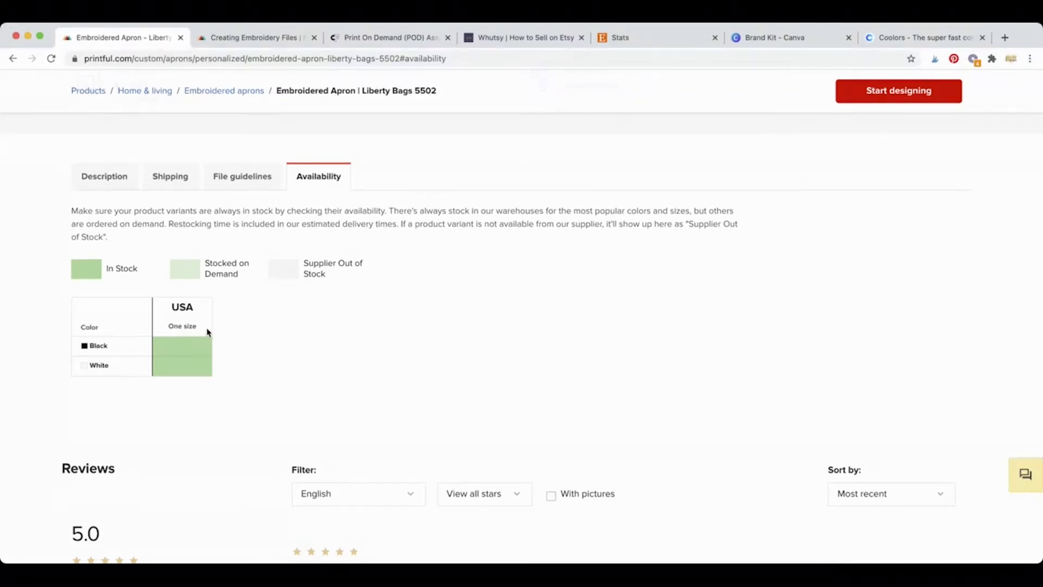
{"action": "mouse_move", "coordinate": [202, 357]}
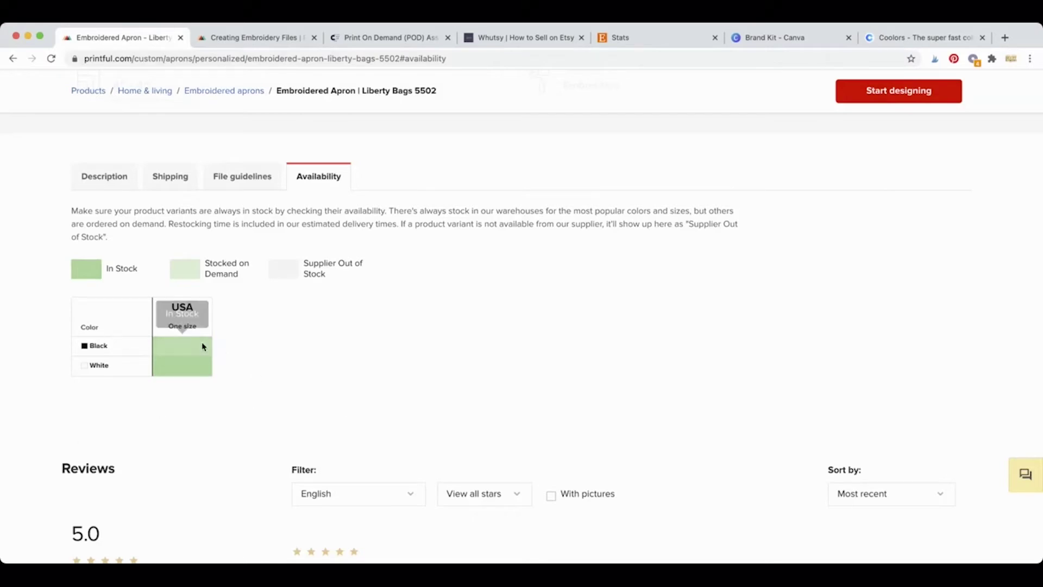
{"action": "scroll", "coordinate": [278, 392], "scroll_direction": "up", "scroll_amount": 10}
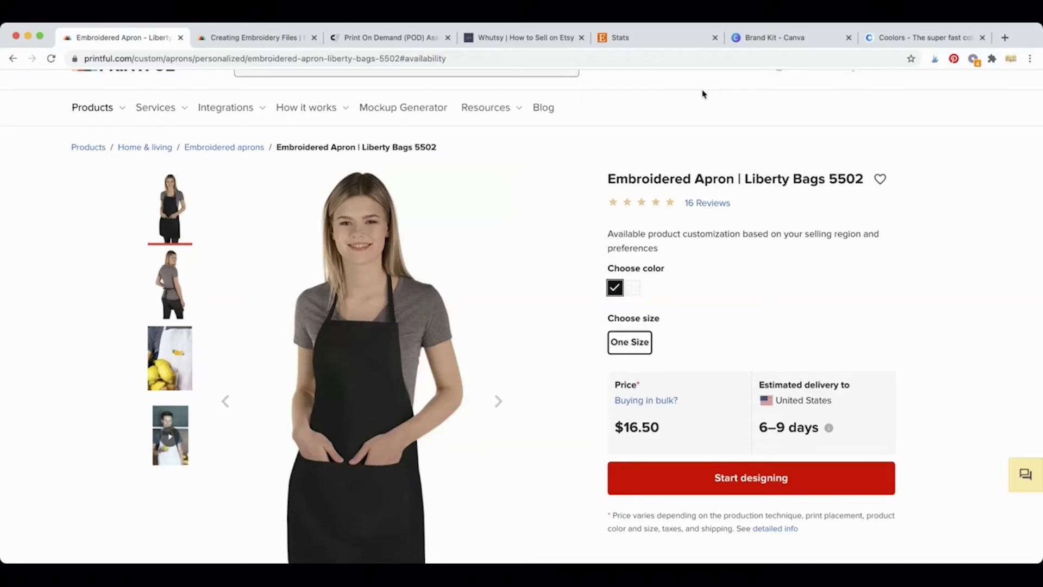
{"action": "scroll", "coordinate": [560, 181], "scroll_direction": "down", "scroll_amount": 1}
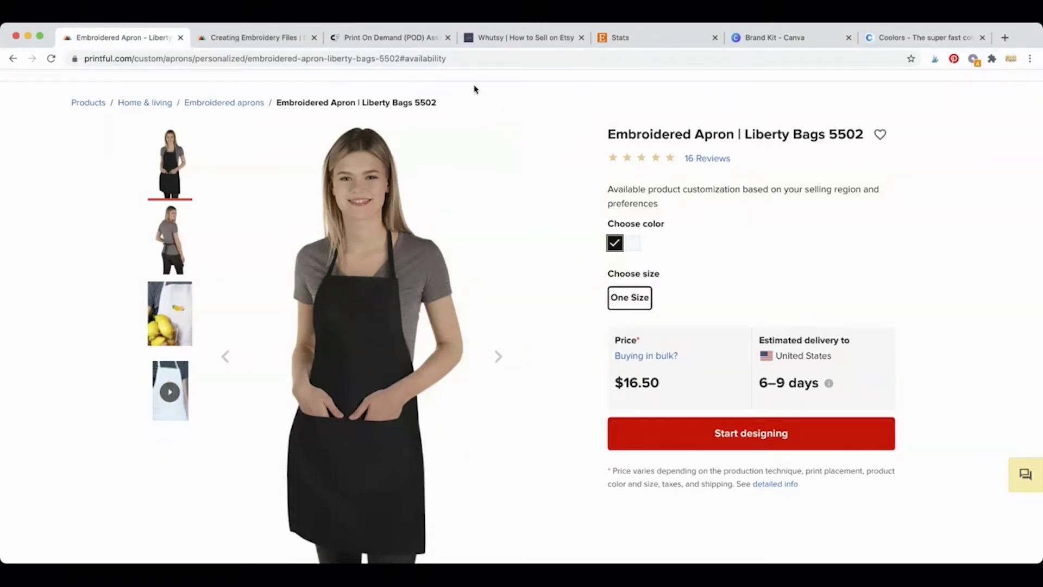
Step: Close the embroidery file guide and switch to Creative Fabrica's Print On Demand (POD) Assets page to look it over
{"action": "left_click", "coordinate": [314, 37]}
{"action": "left_click", "coordinate": [261, 39]}
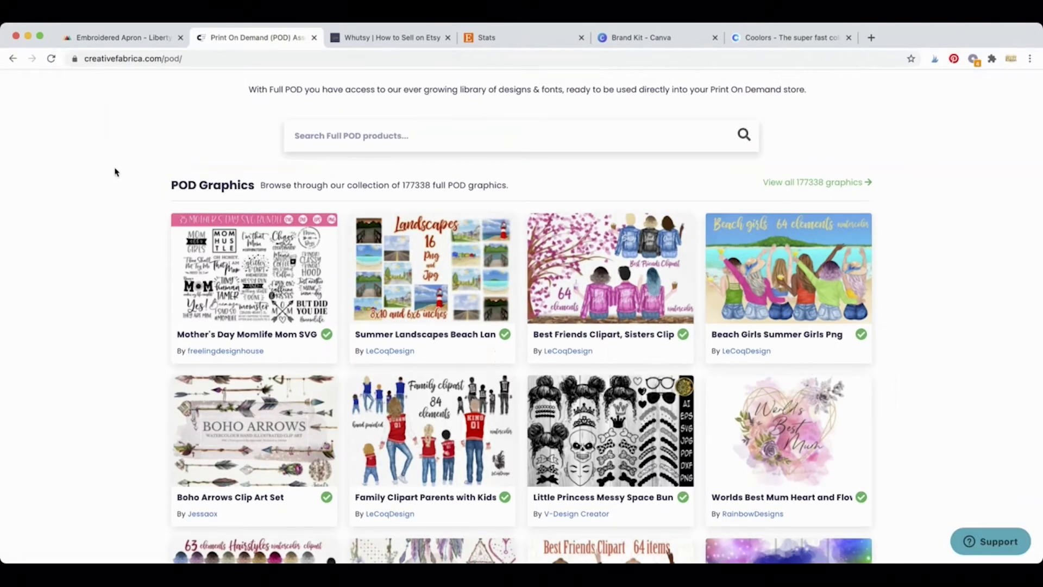
{"action": "scroll", "coordinate": [115, 172], "scroll_direction": "up", "scroll_amount": 3}
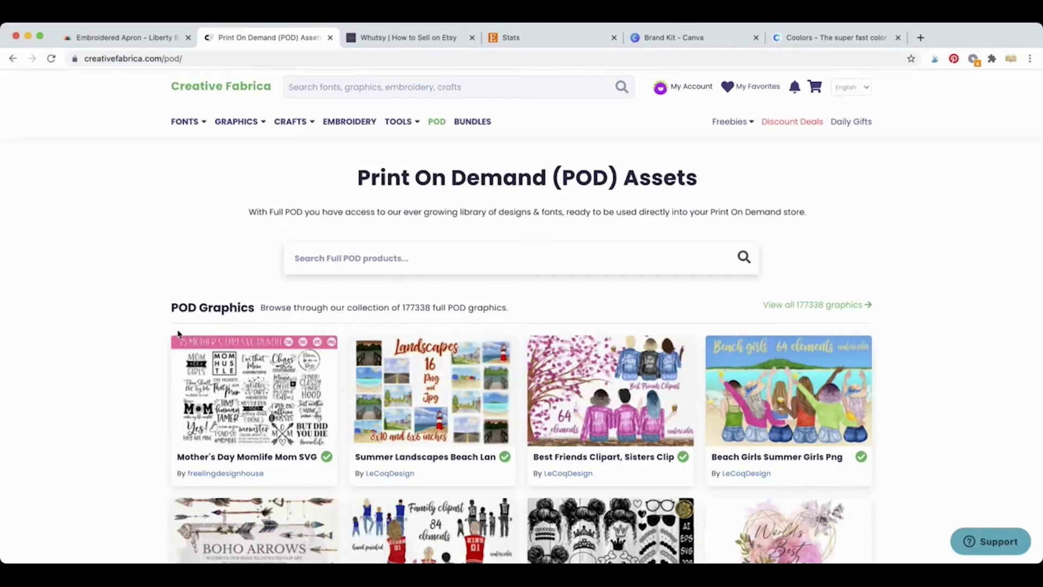
{"action": "scroll", "coordinate": [179, 334], "scroll_direction": "down", "scroll_amount": 2}
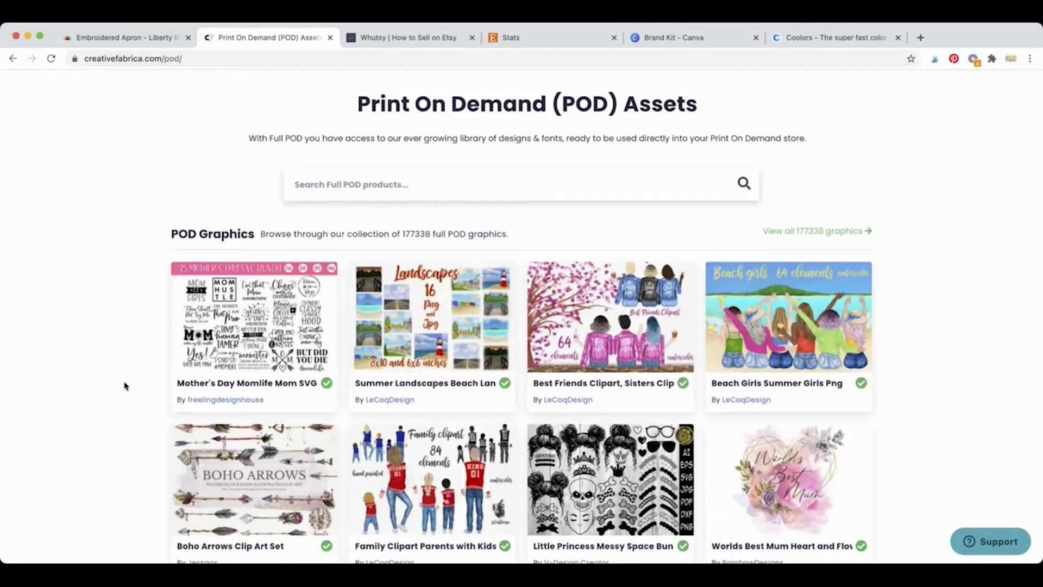
{"action": "scroll", "coordinate": [124, 386], "scroll_direction": "up", "scroll_amount": 3}
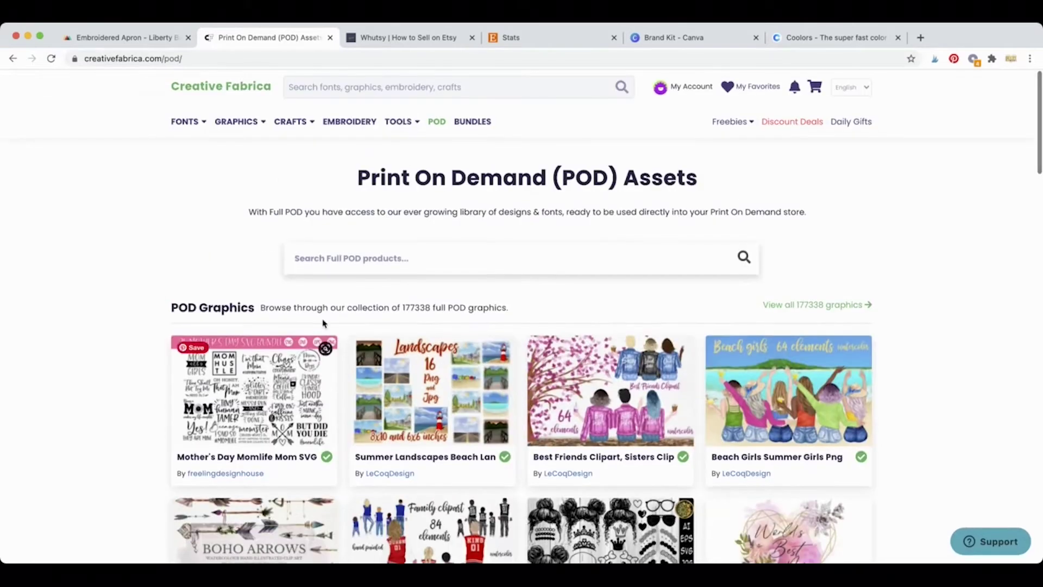
Step: Search the Full POD products for "garden"
{"action": "left_click", "coordinate": [329, 256]}
{"action": "type", "text": "garden"}
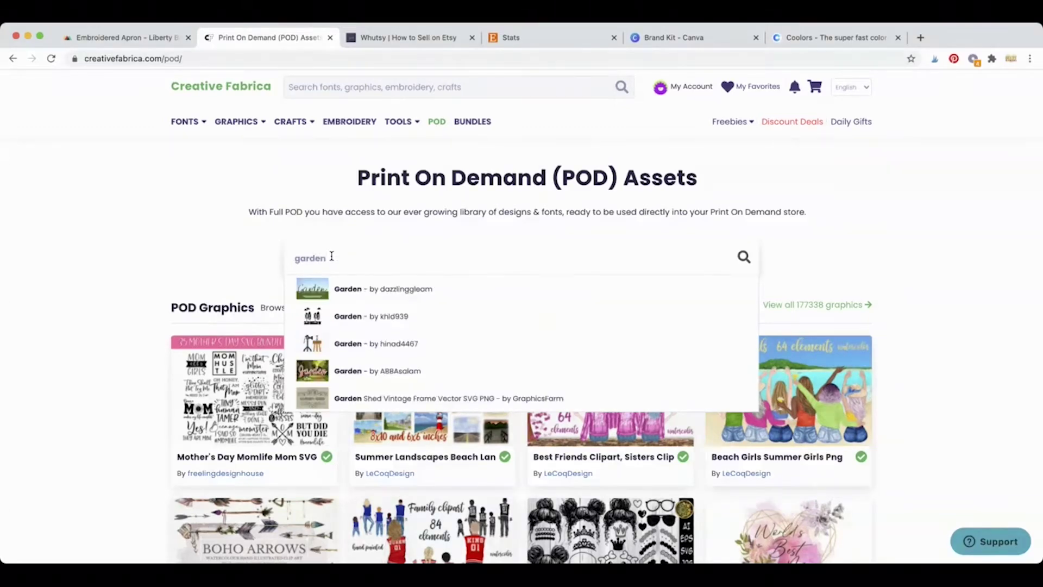
{"action": "key", "text": "Return"}
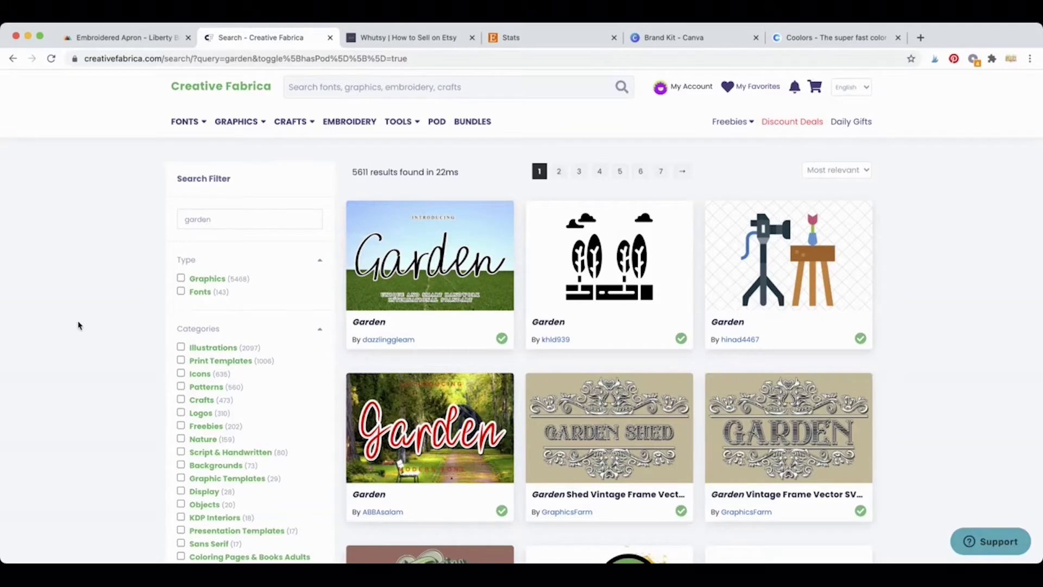
Step: Limit the garden results to the Graphics type and check that the Print On Demand special license filter is applied
{"action": "scroll", "coordinate": [108, 371], "scroll_direction": "down", "scroll_amount": 2}
{"action": "scroll", "coordinate": [109, 370], "scroll_direction": "up", "scroll_amount": 1}
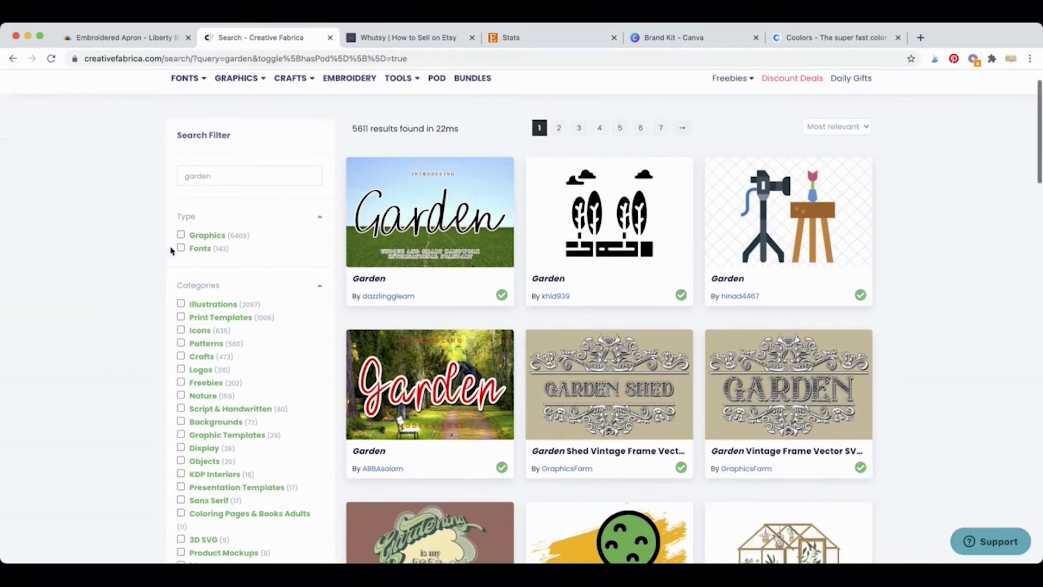
{"action": "left_click", "coordinate": [180, 235]}
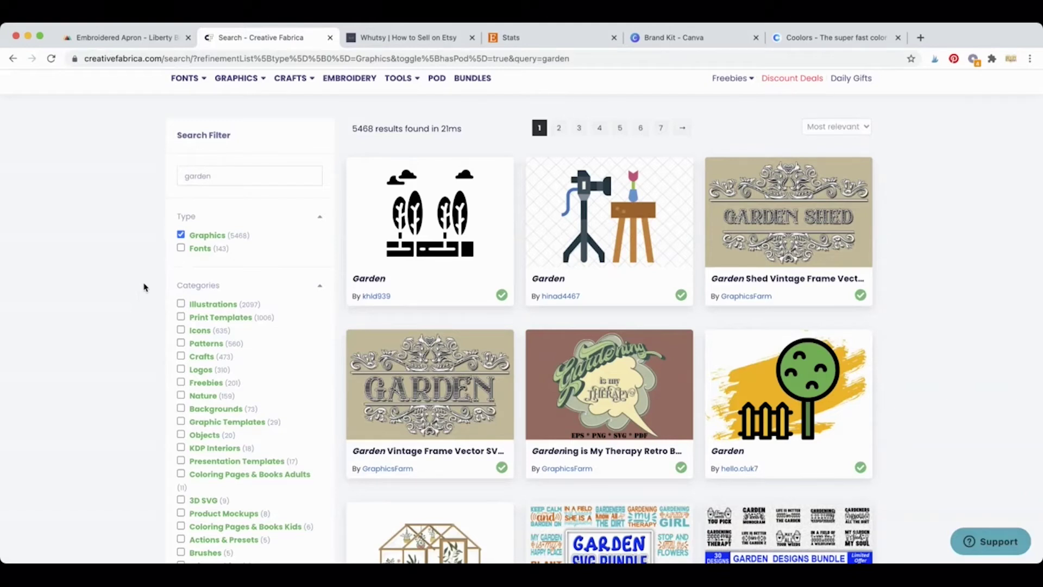
{"action": "scroll", "coordinate": [151, 324], "scroll_direction": "down", "scroll_amount": 3}
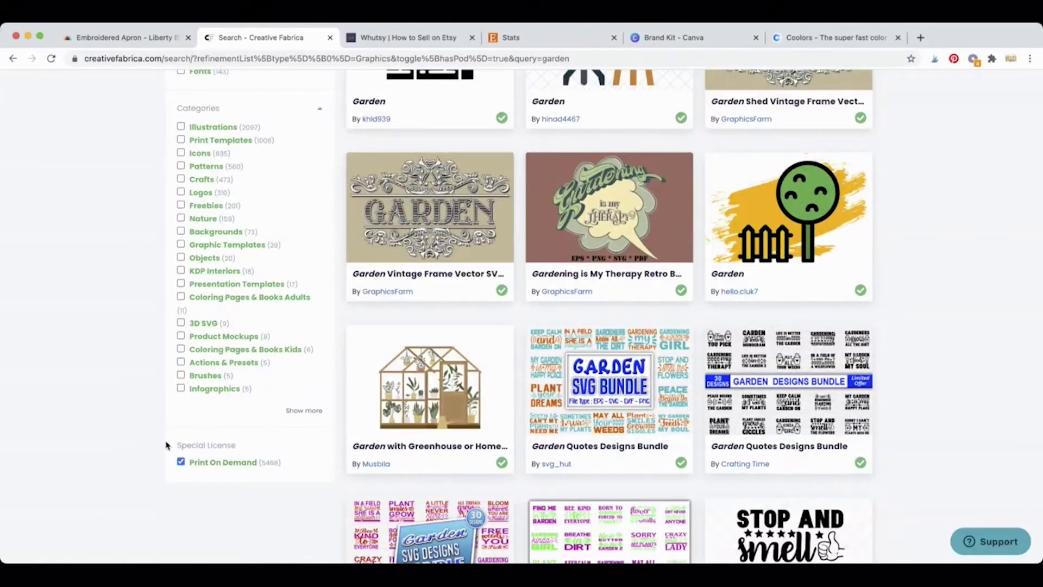
{"action": "scroll", "coordinate": [148, 477], "scroll_direction": "up", "scroll_amount": 1}
{"action": "scroll", "coordinate": [148, 477], "scroll_direction": "up", "scroll_amount": 4}
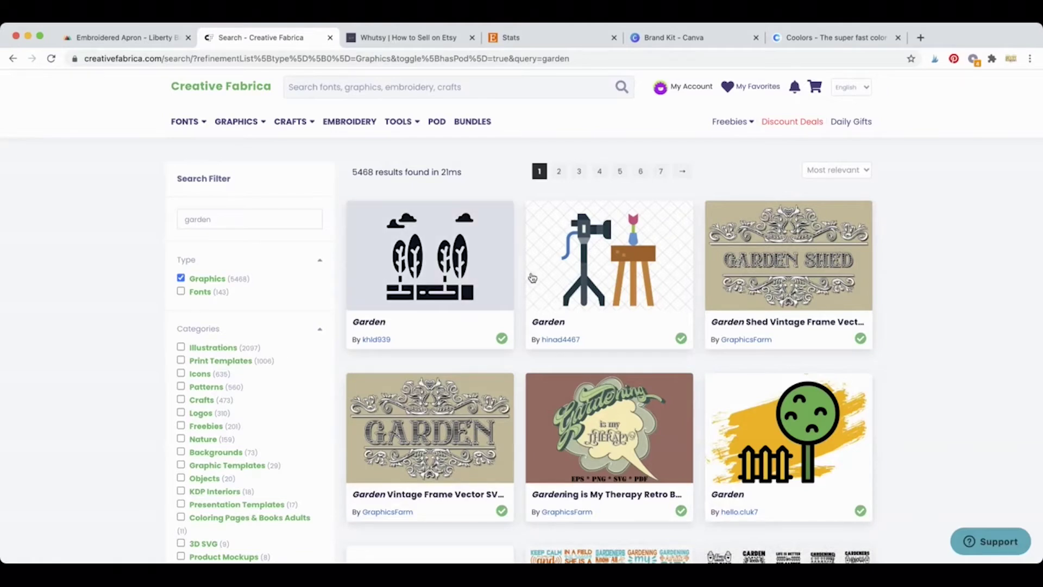
Step: Browse the most relevant garden graphics, sort the results by newest first, and look through the latest designs
{"action": "scroll", "coordinate": [923, 209], "scroll_direction": "down", "scroll_amount": 1}
{"action": "scroll", "coordinate": [922, 206], "scroll_direction": "down", "scroll_amount": 1}
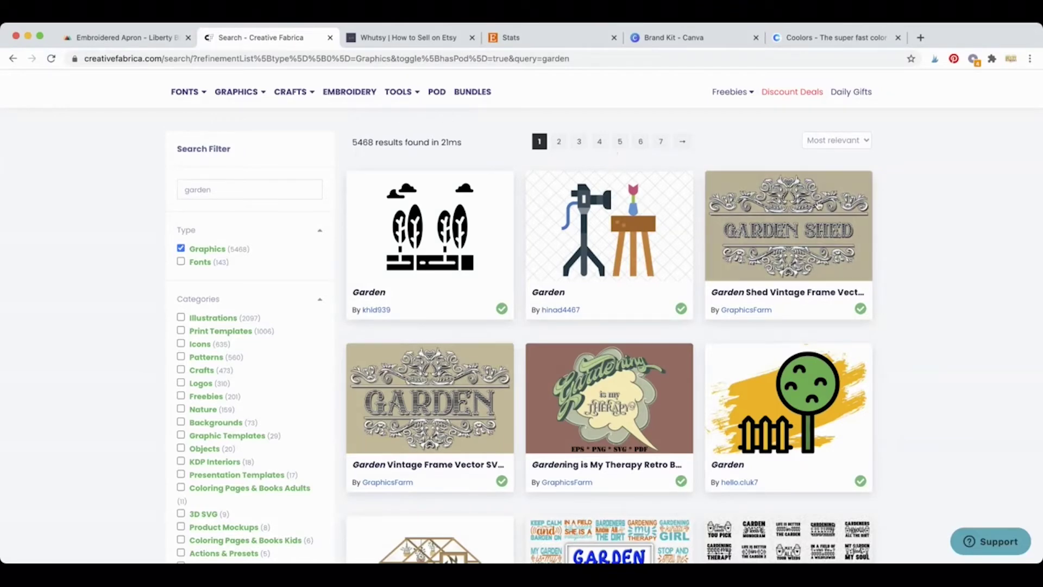
{"action": "scroll", "coordinate": [912, 404], "scroll_direction": "down", "scroll_amount": 10}
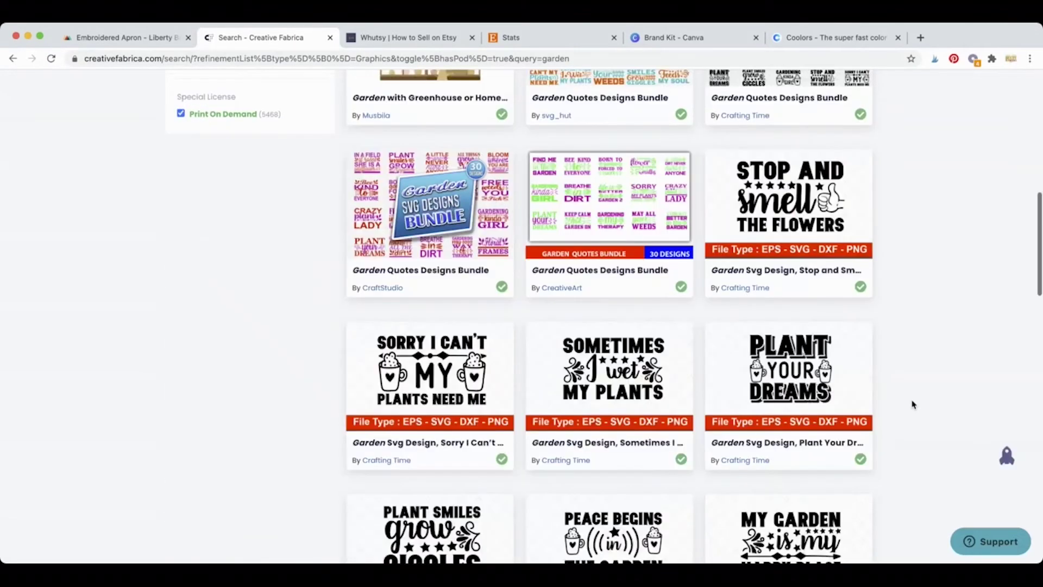
{"action": "scroll", "coordinate": [912, 404], "scroll_direction": "down", "scroll_amount": 5}
{"action": "scroll", "coordinate": [913, 403], "scroll_direction": "down", "scroll_amount": 3}
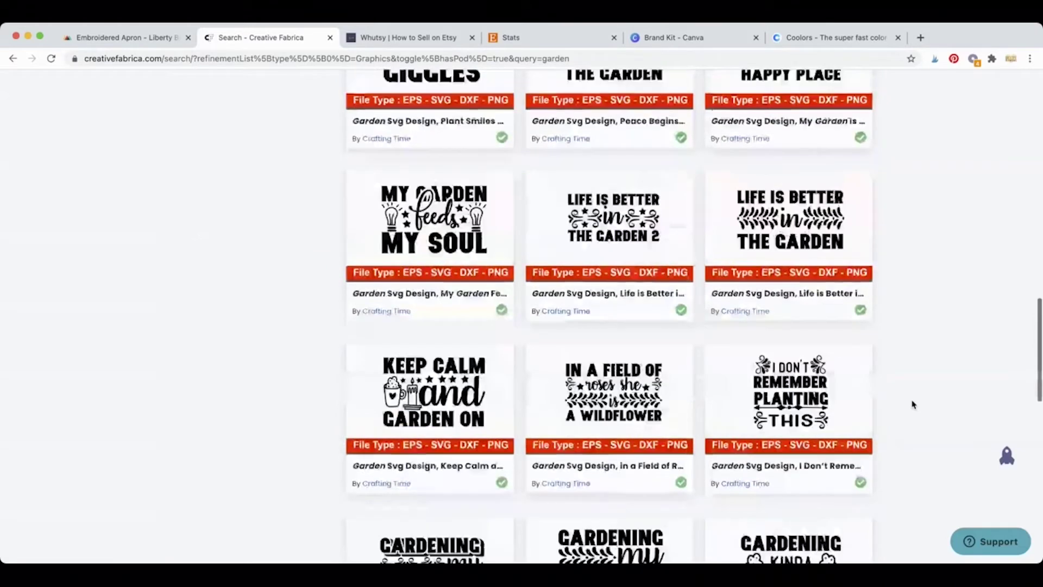
{"action": "scroll", "coordinate": [913, 403], "scroll_direction": "up", "scroll_amount": 20}
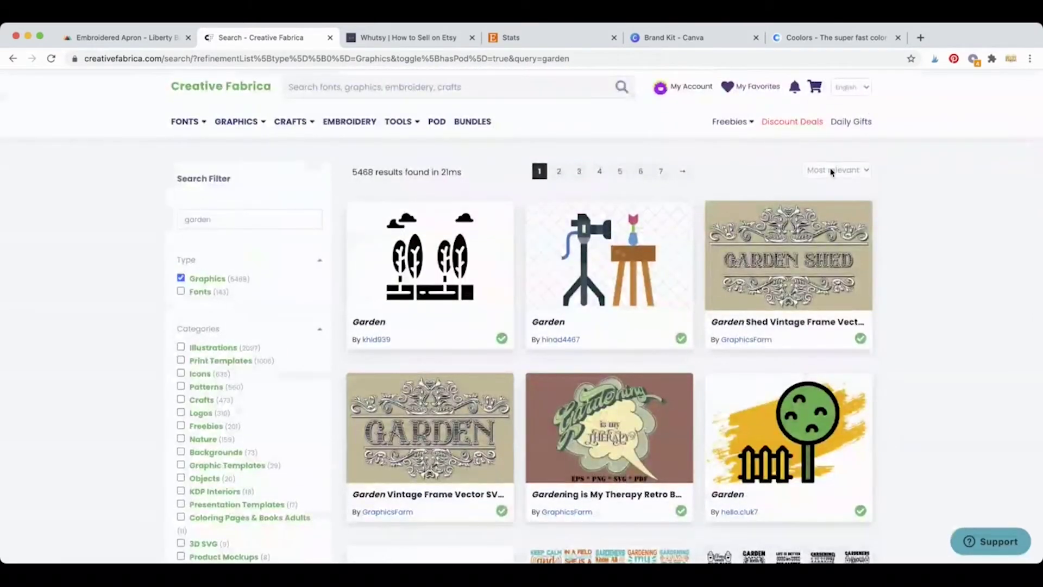
{"action": "left_click", "coordinate": [831, 170]}
{"action": "left_click", "coordinate": [825, 191]}
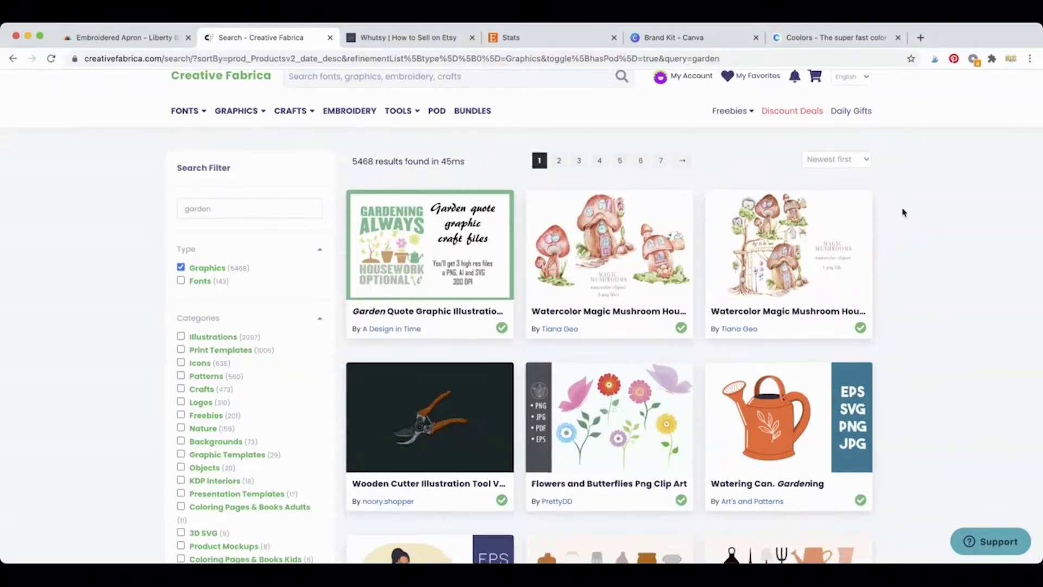
{"action": "scroll", "coordinate": [903, 212], "scroll_direction": "down", "scroll_amount": 5}
{"action": "scroll", "coordinate": [904, 212], "scroll_direction": "down", "scroll_amount": 2}
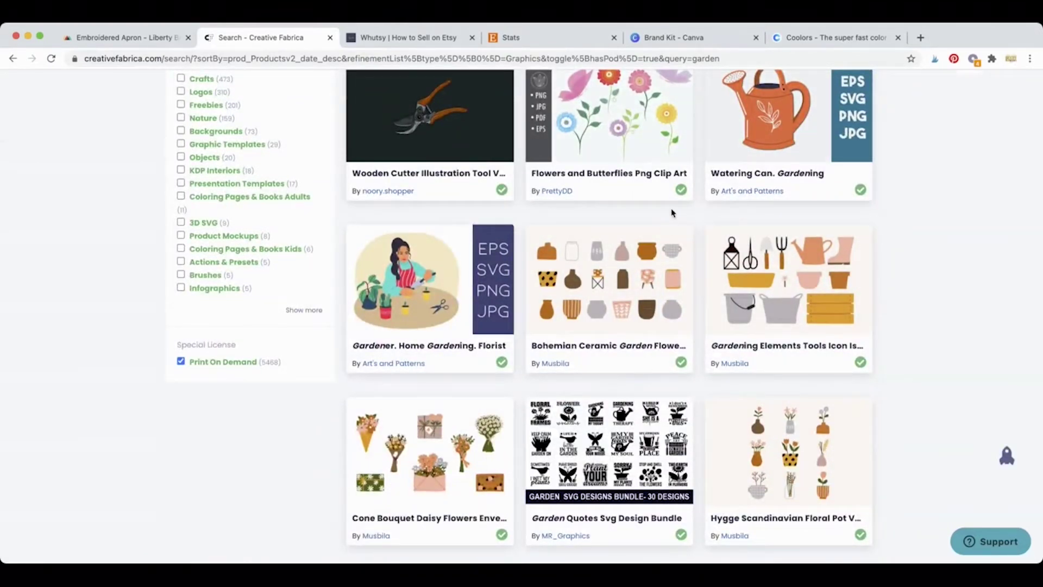
Step: Look through the newest garden graphics and open Gardening Elements Tools Icon Isolated and Hygge Scandinavian Floral Pot Vase Jar in separate tabs
{"action": "scroll", "coordinate": [696, 222], "scroll_direction": "down", "scroll_amount": 1}
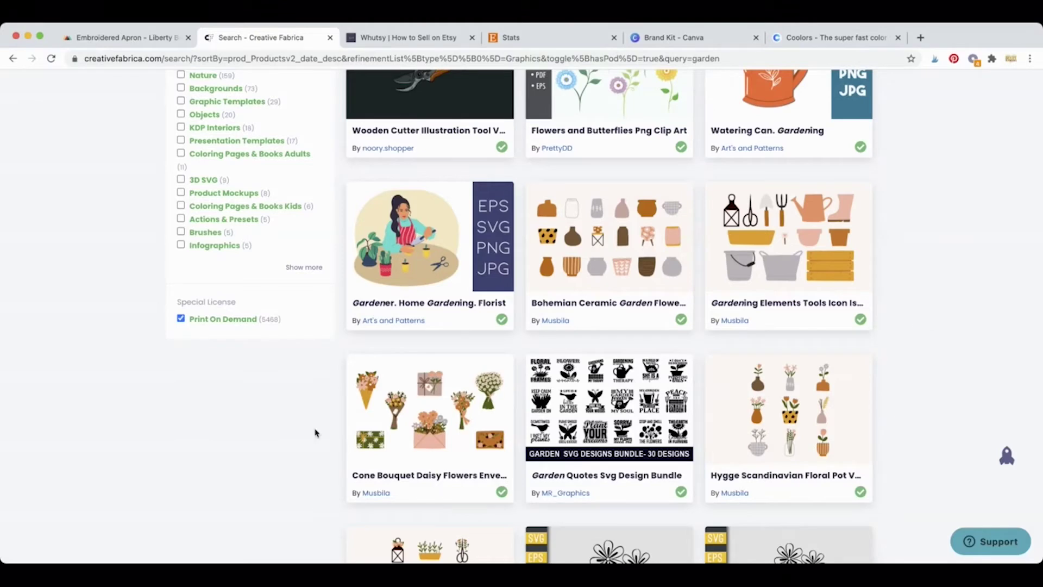
{"action": "scroll", "coordinate": [290, 421], "scroll_direction": "down", "scroll_amount": 1}
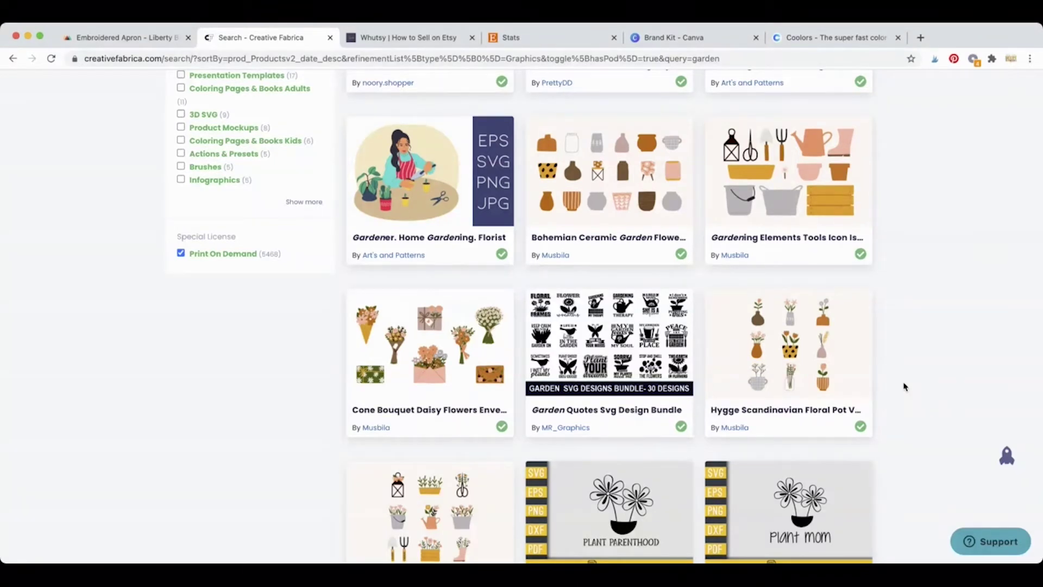
{"action": "scroll", "coordinate": [904, 387], "scroll_direction": "down", "scroll_amount": 1}
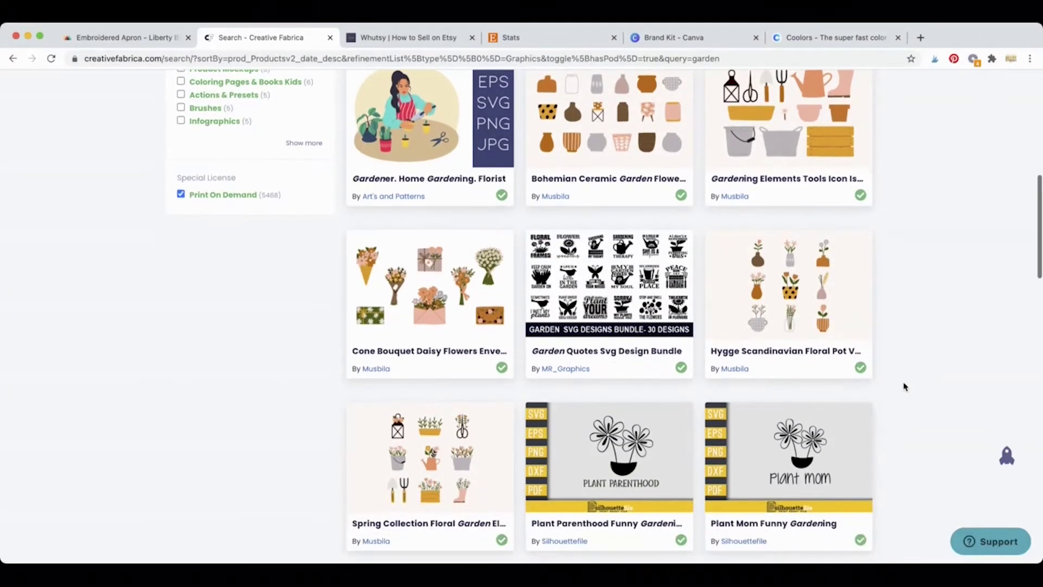
{"action": "scroll", "coordinate": [904, 386], "scroll_direction": "up", "scroll_amount": 3}
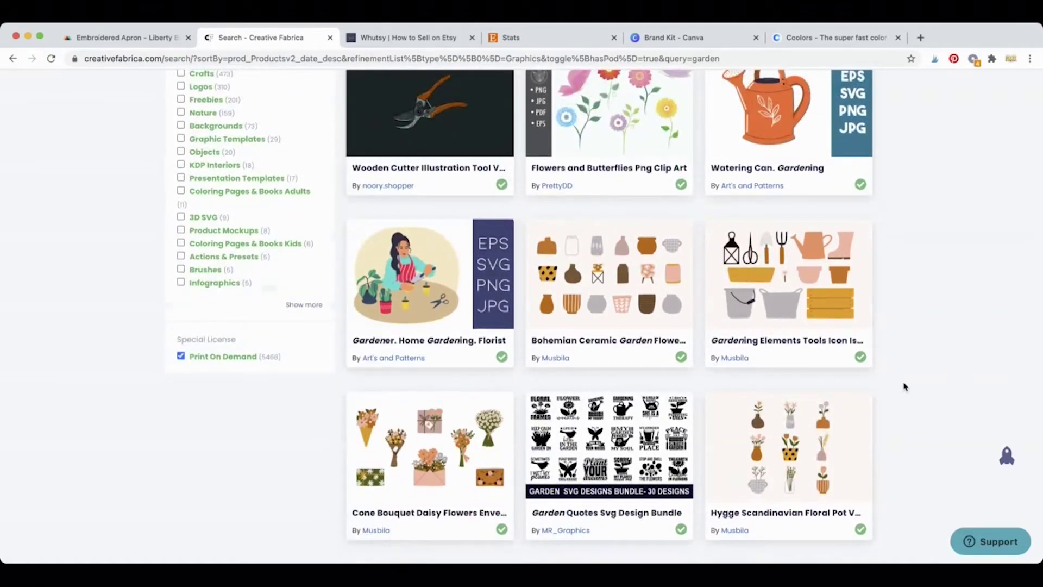
{"action": "scroll", "coordinate": [904, 387], "scroll_direction": "up", "scroll_amount": 2}
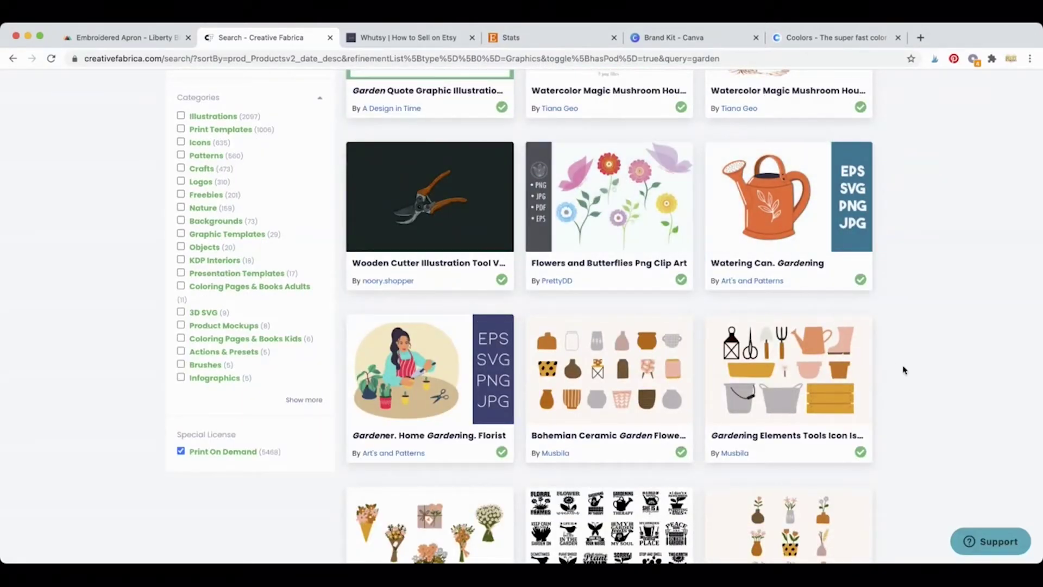
{"action": "scroll", "coordinate": [903, 368], "scroll_direction": "down", "scroll_amount": 1}
{"action": "scroll", "coordinate": [904, 370], "scroll_direction": "down", "scroll_amount": 2}
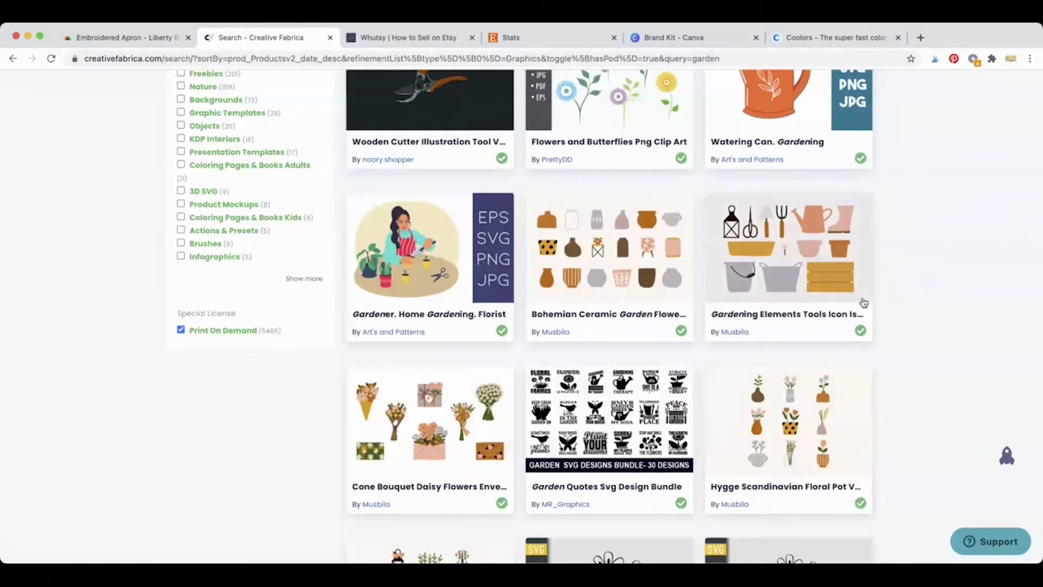
{"action": "left_click", "coordinate": [837, 292], "text": "super"}
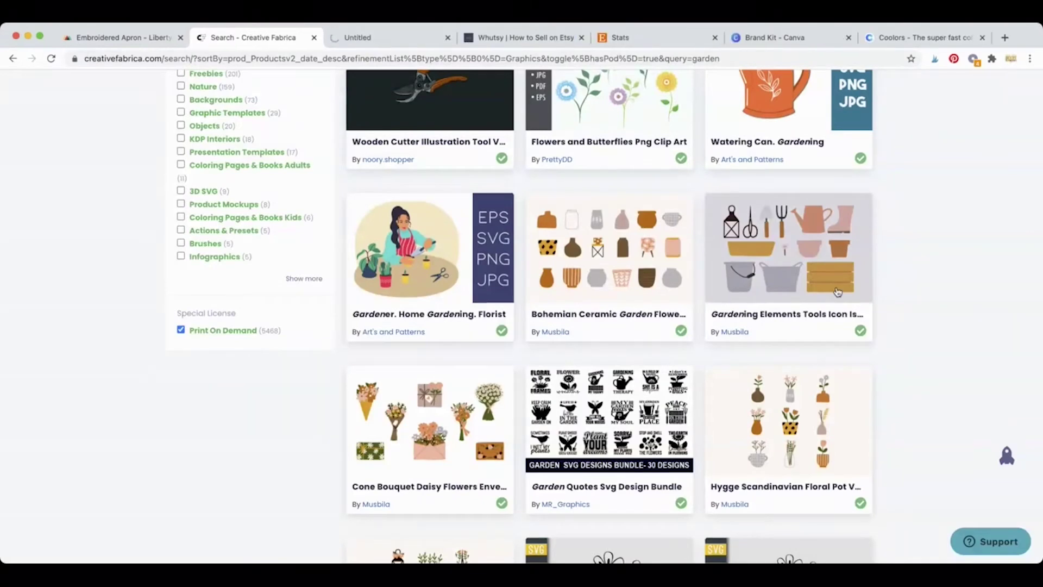
{"action": "scroll", "coordinate": [905, 439], "scroll_direction": "down", "scroll_amount": 2}
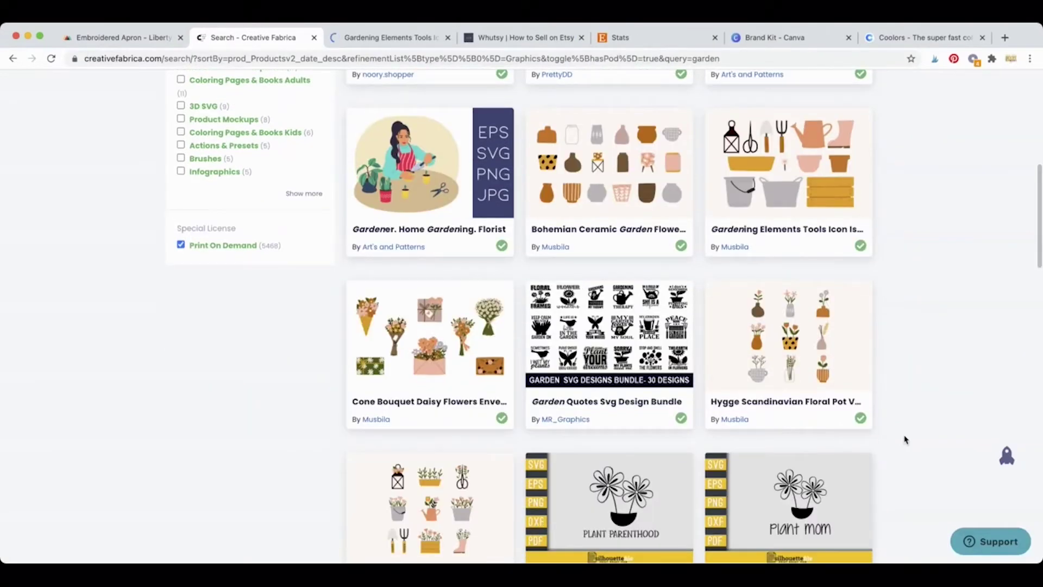
{"action": "left_click", "coordinate": [801, 352], "text": "super"}
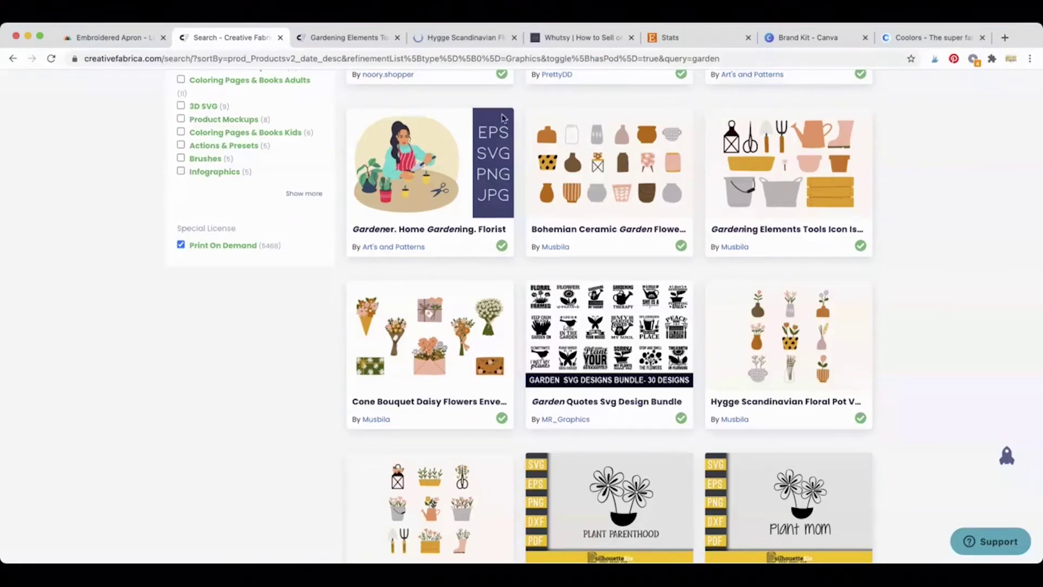
Step: Download the Gardening Elements Tools Icon Isolated graphic and close its product page
{"action": "left_click", "coordinate": [354, 39]}
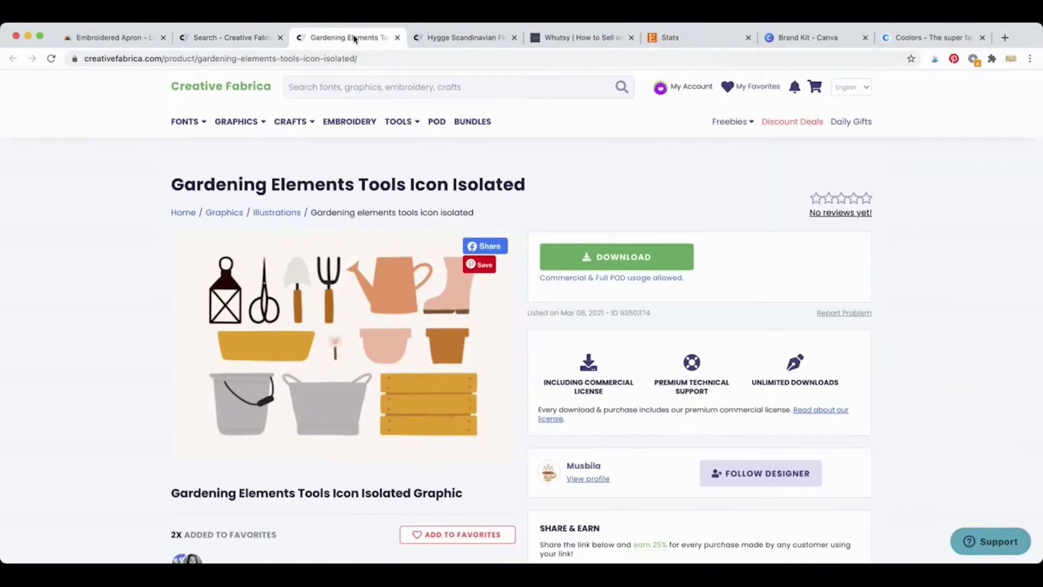
{"action": "scroll", "coordinate": [565, 186], "scroll_direction": "down", "scroll_amount": 2}
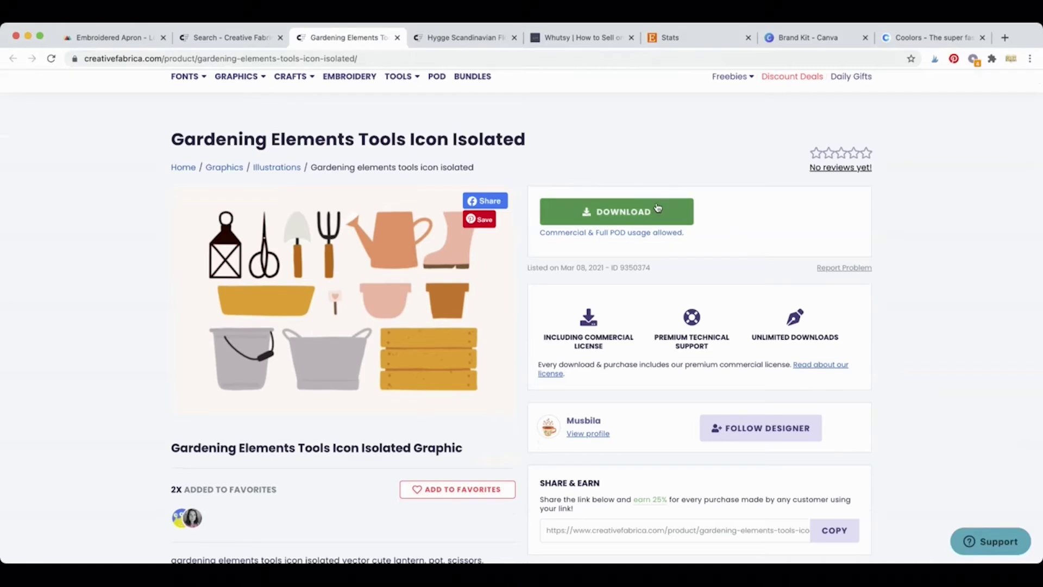
{"action": "left_click", "coordinate": [625, 212]}
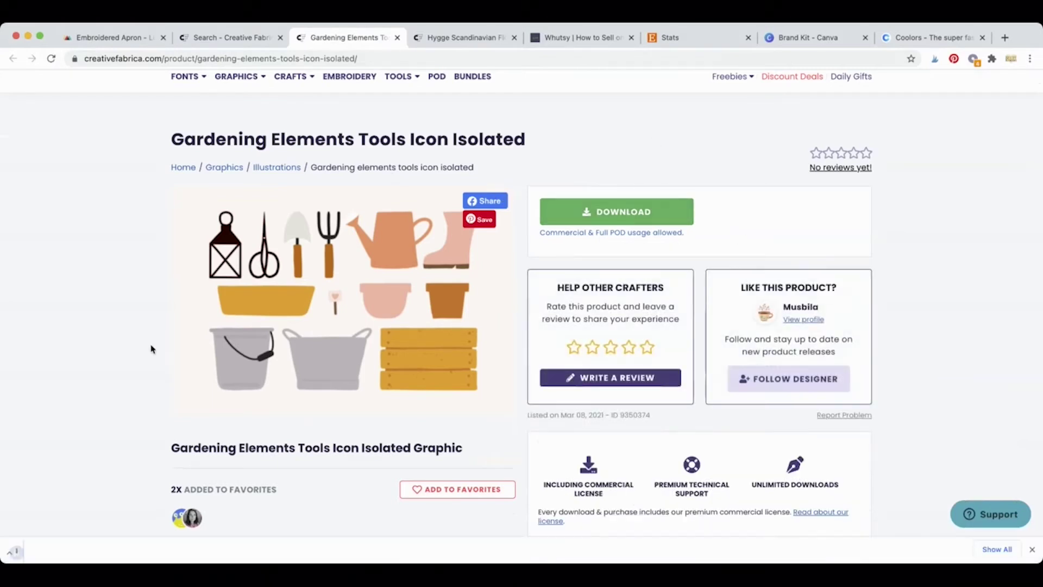
{"action": "left_click", "coordinate": [65, 548]}
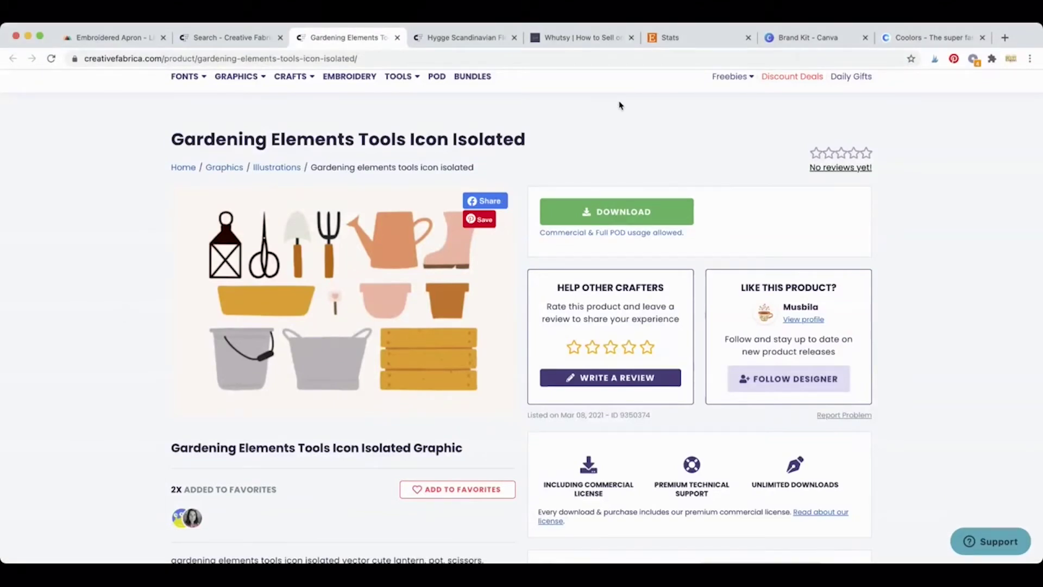
{"action": "left_click", "coordinate": [397, 37]}
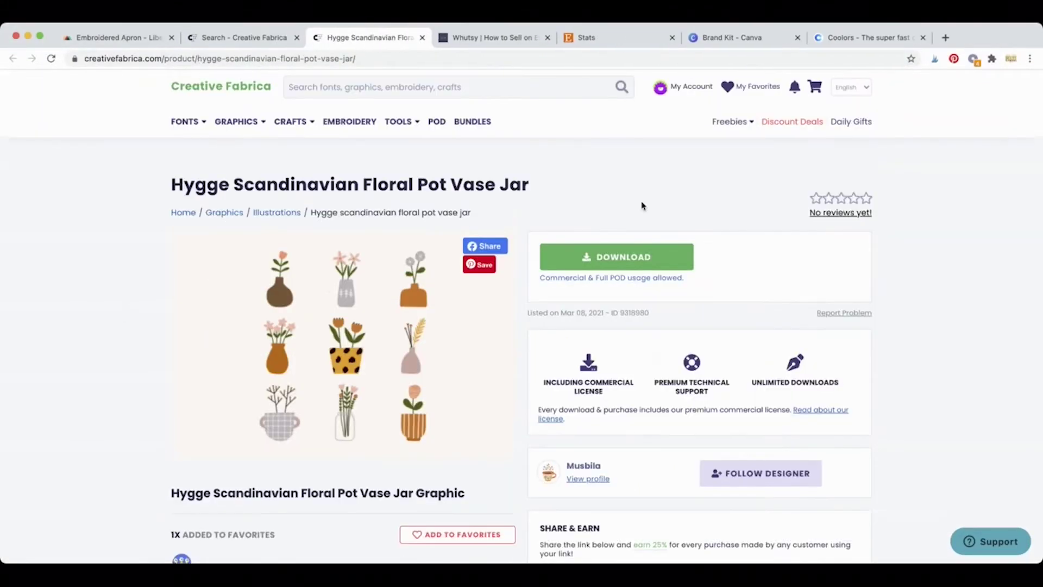
Step: Download the Hygge Scandinavian Floral Pot Vase Jar graphic, then close its product page and the Creative Fabrica search results
{"action": "left_click", "coordinate": [640, 268]}
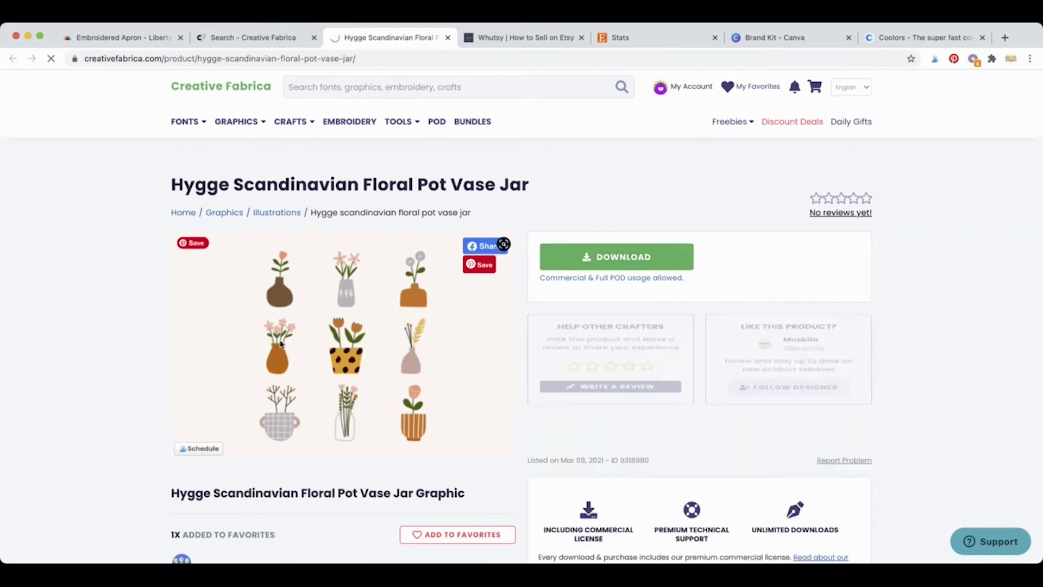
{"action": "left_click", "coordinate": [87, 541]}
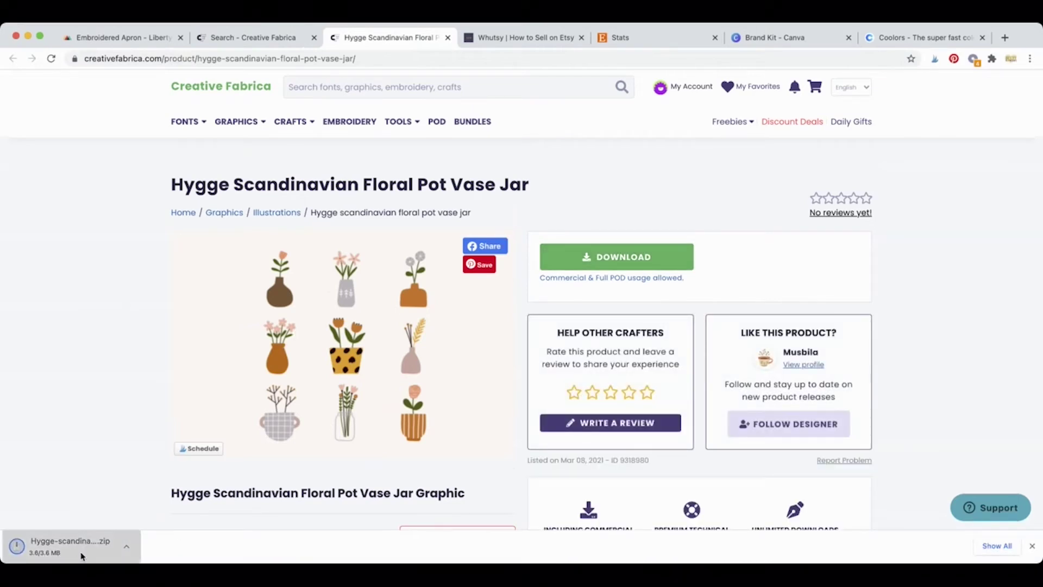
{"action": "left_click", "coordinate": [177, 299]}
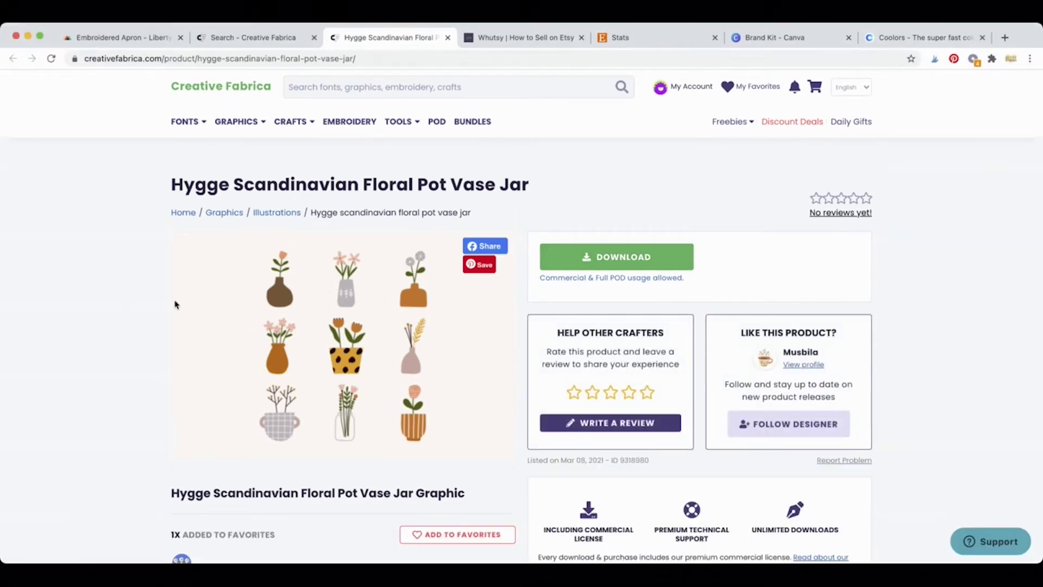
{"action": "left_click", "coordinate": [447, 38]}
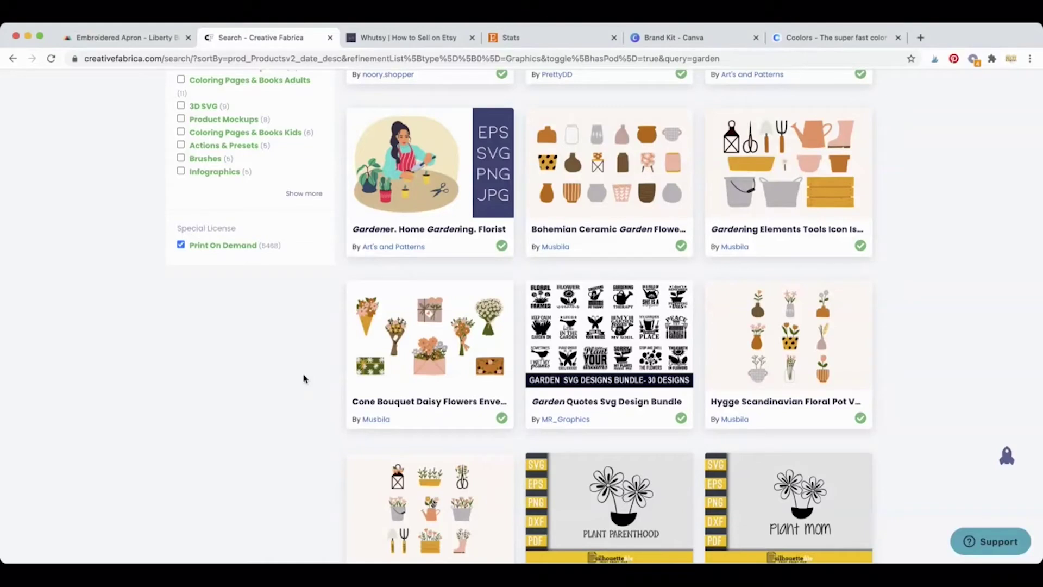
{"action": "left_click", "coordinate": [331, 38]}
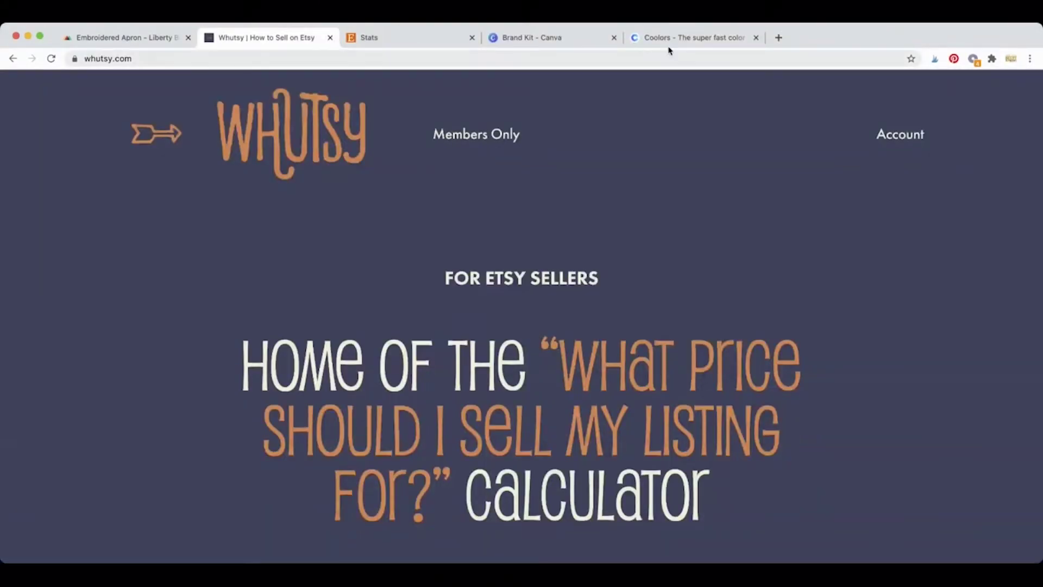
Step: Switch to the Coolors color scheme generator and look at the account options
{"action": "left_click", "coordinate": [591, 46]}
{"action": "left_click", "coordinate": [663, 40]}
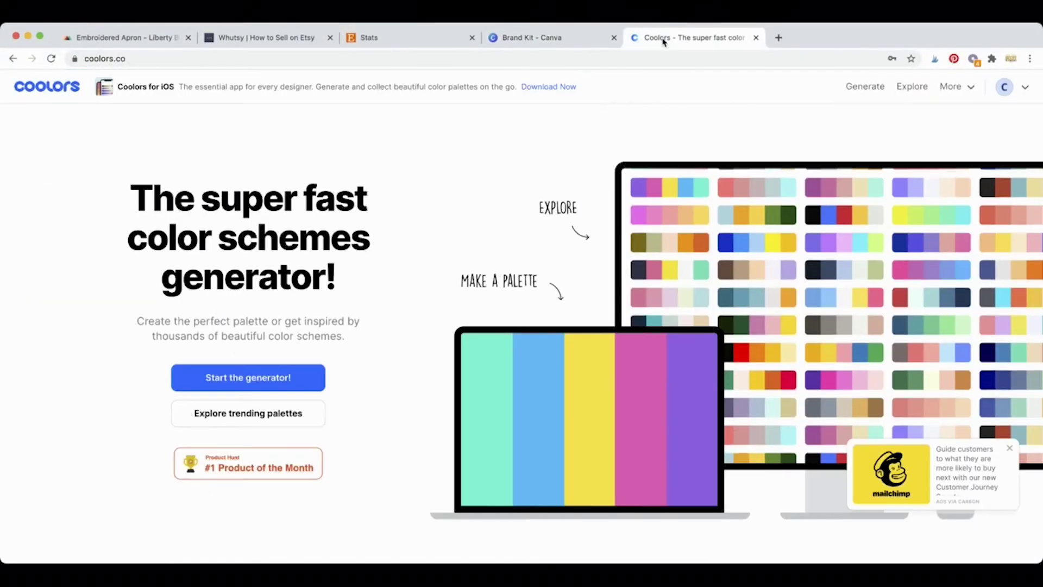
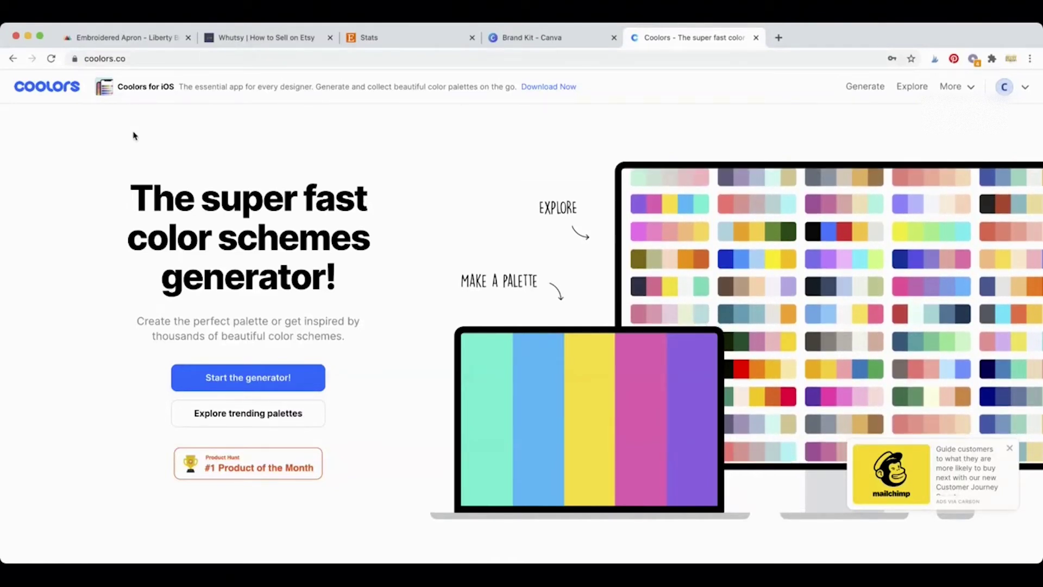
{"action": "left_click", "coordinate": [1005, 88]}
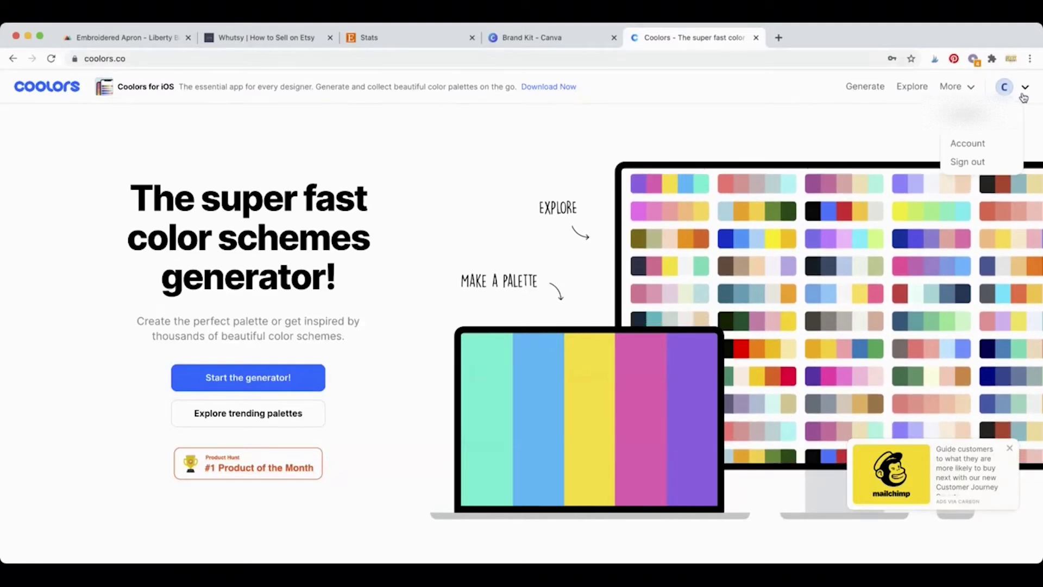
{"action": "left_click", "coordinate": [893, 133]}
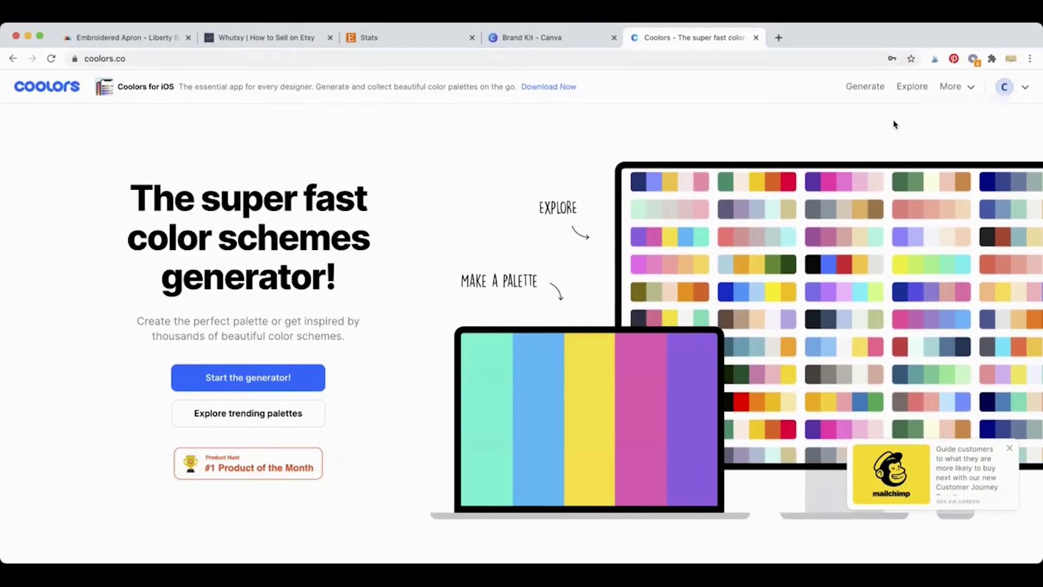
Step: Return to Printful's embroidered apron page, find the Available thread colors chart in the file guidelines, and capture it as an image
{"action": "left_click", "coordinate": [153, 36]}
{"action": "scroll", "coordinate": [159, 257], "scroll_direction": "down", "scroll_amount": 10}
{"action": "scroll", "coordinate": [159, 258], "scroll_direction": "down", "scroll_amount": 15}
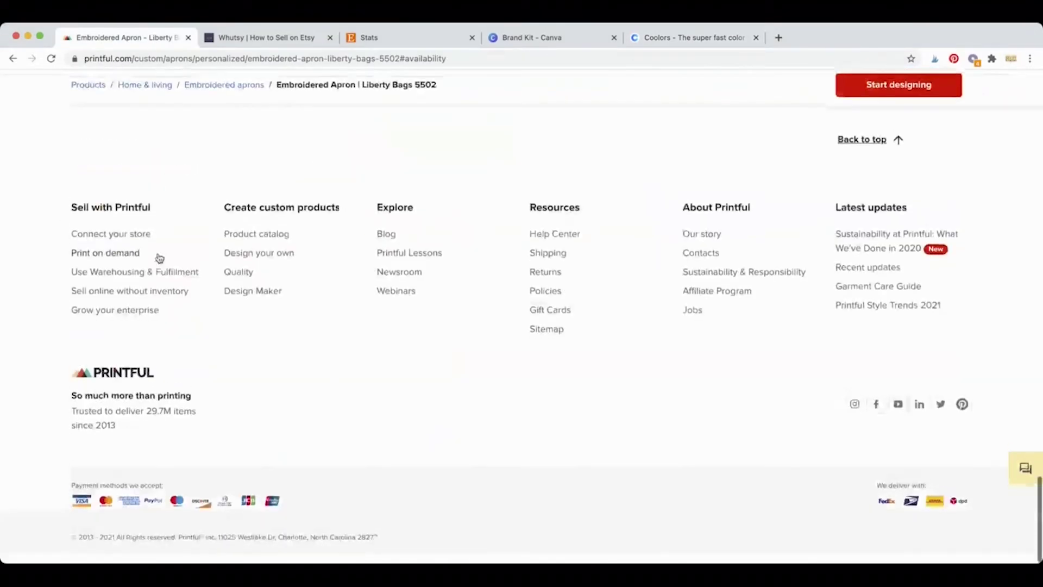
{"action": "scroll", "coordinate": [159, 257], "scroll_direction": "up", "scroll_amount": 15}
{"action": "scroll", "coordinate": [160, 257], "scroll_direction": "up", "scroll_amount": 7}
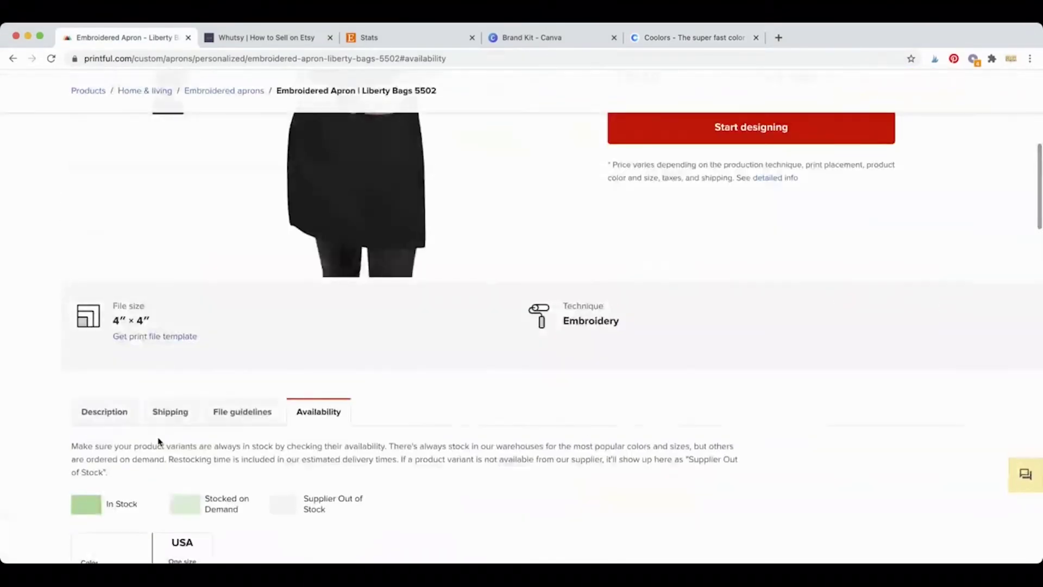
{"action": "left_click", "coordinate": [220, 418]}
{"action": "scroll", "coordinate": [220, 419], "scroll_direction": "down", "scroll_amount": 15}
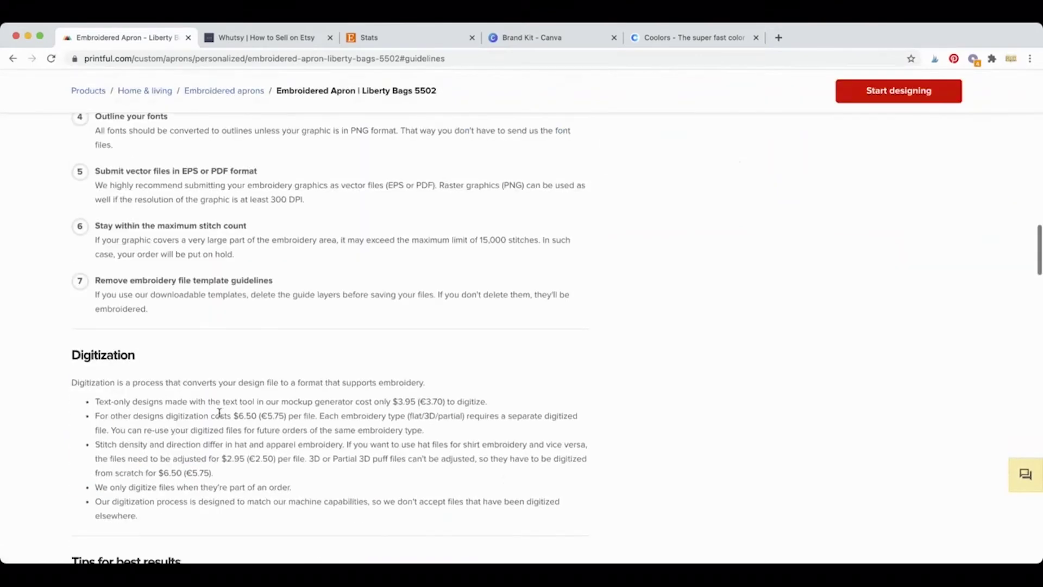
{"action": "scroll", "coordinate": [220, 417], "scroll_direction": "up", "scroll_amount": 3}
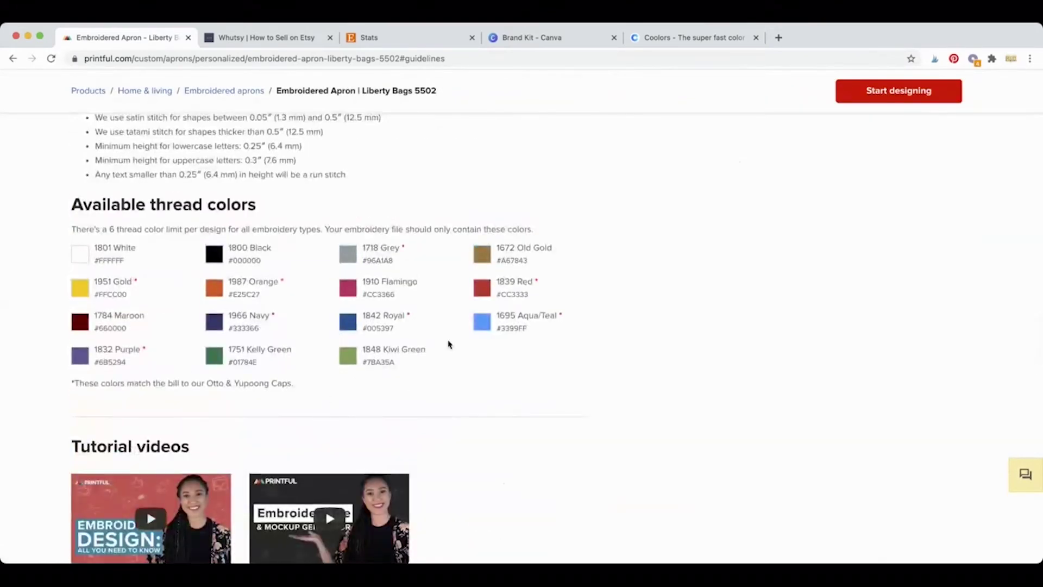
{"action": "left_click_drag", "start_coordinate": [449, 342], "coordinate": [410, 441]}
{"action": "left_click", "coordinate": [575, 374]}
Step: Switch to Coolors and load the thread color chart image into the tool for picking a palette from a photo
{"action": "left_click", "coordinate": [682, 37]}
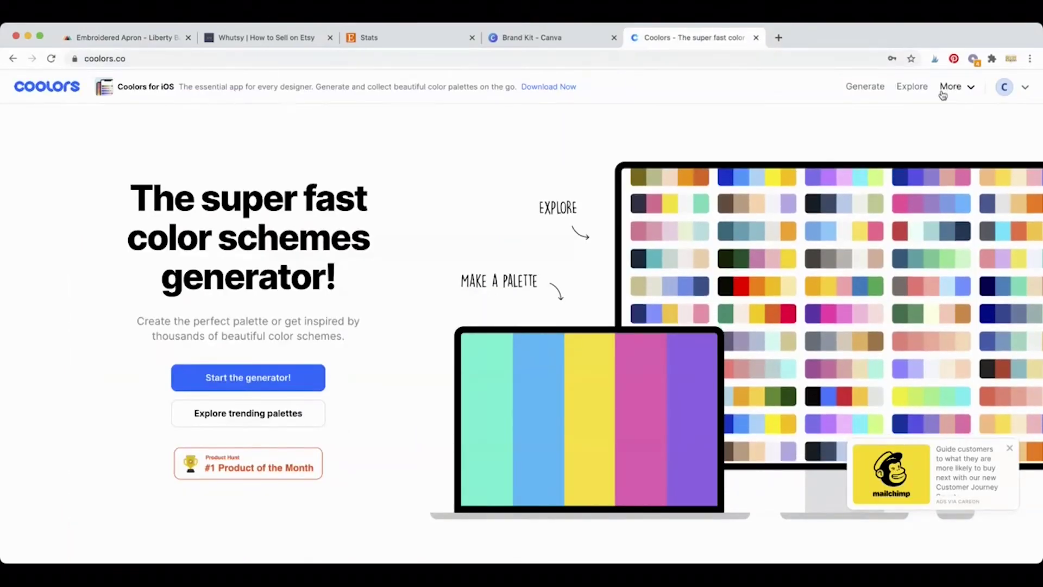
{"action": "left_click", "coordinate": [966, 89]}
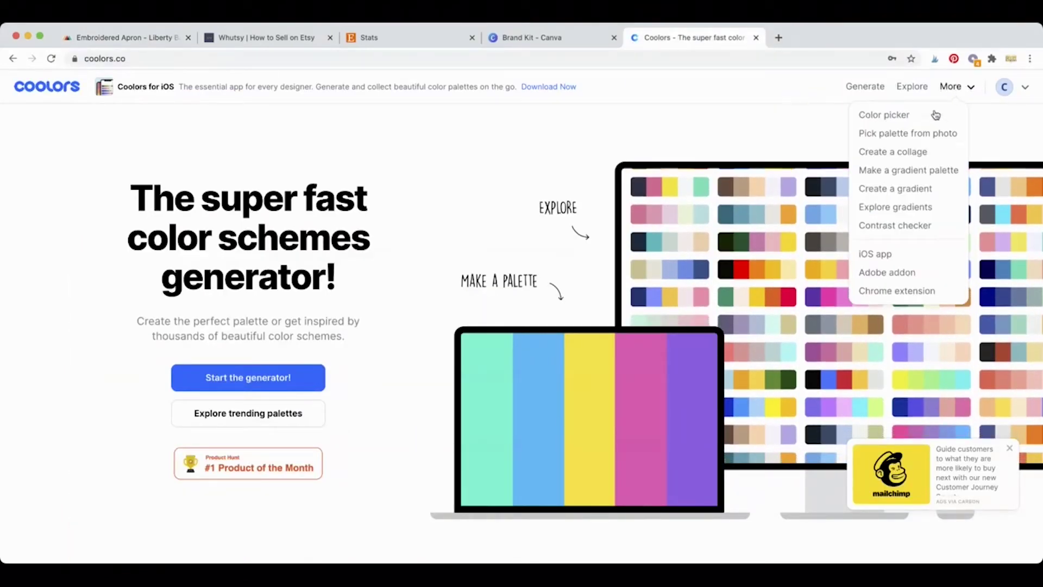
{"action": "left_click", "coordinate": [928, 140]}
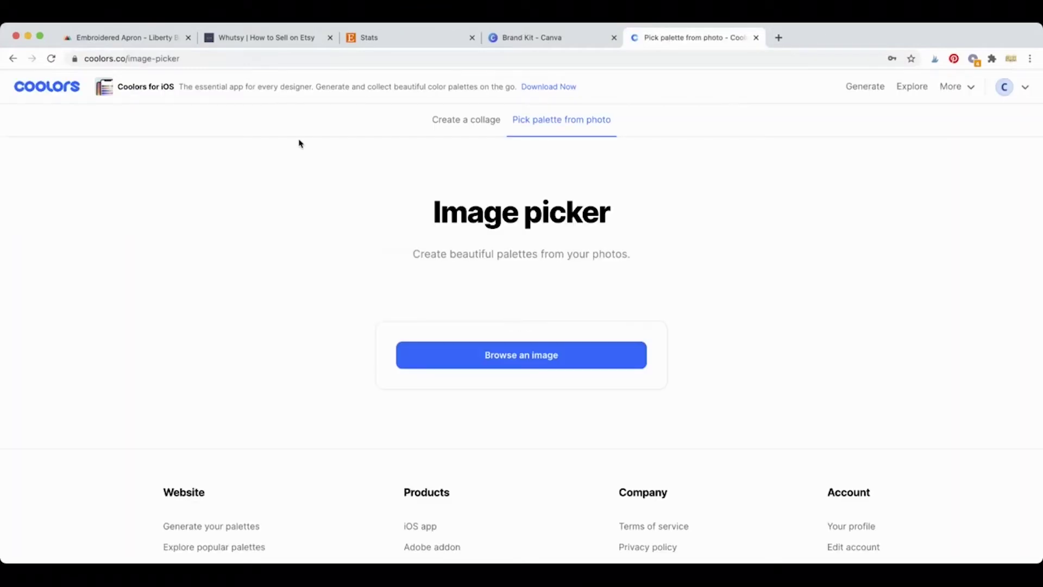
{"action": "left_click", "coordinate": [468, 357]}
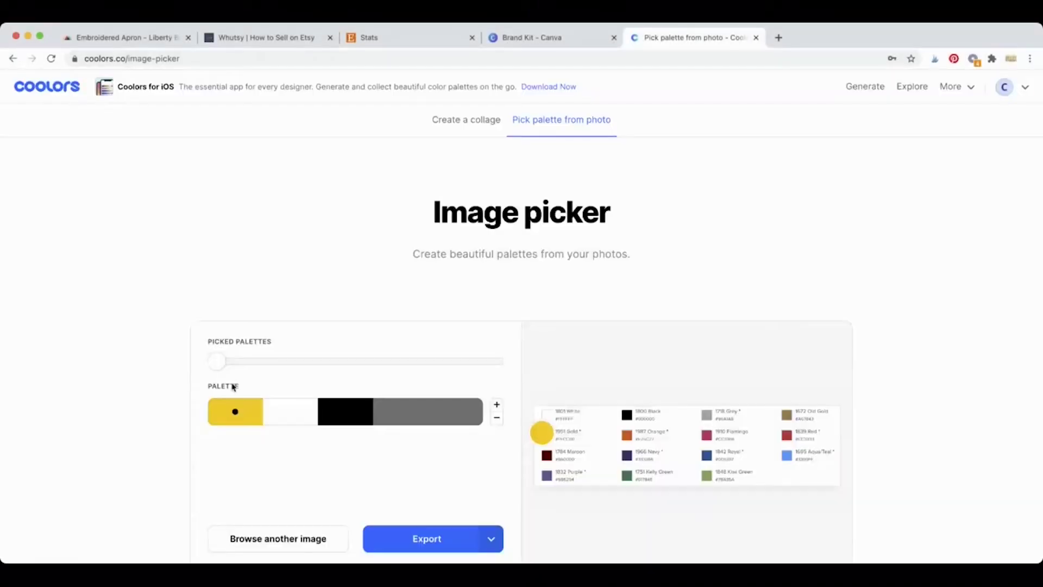
Step: Set the first three palette swatches to the Grey, Old Gold and Gold thread colors sampled from the chart image
{"action": "scroll", "coordinate": [312, 256], "scroll_direction": "down", "scroll_amount": 3}
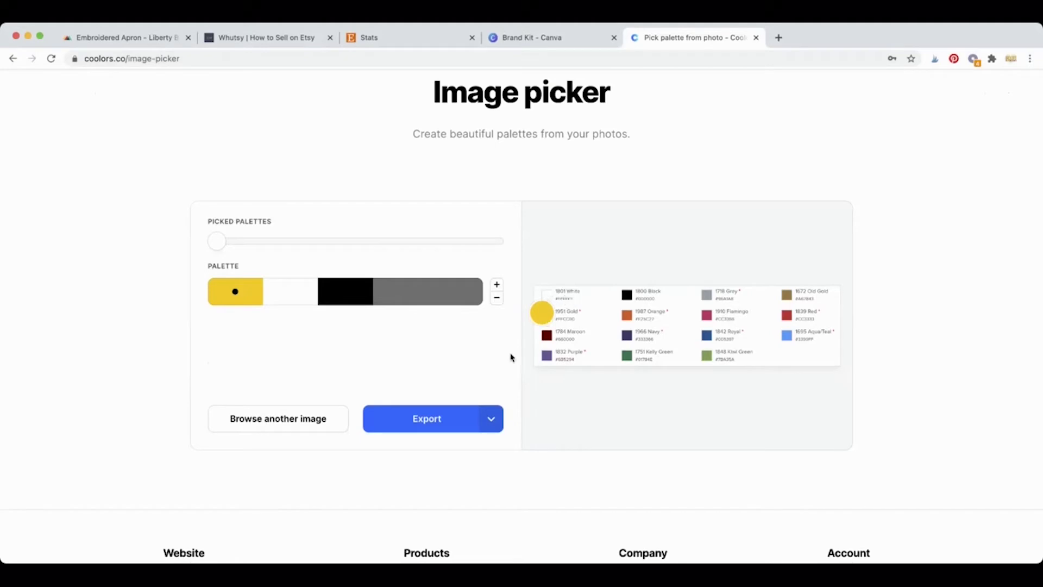
{"action": "left_click_drag", "start_coordinate": [542, 312], "coordinate": [706, 297]}
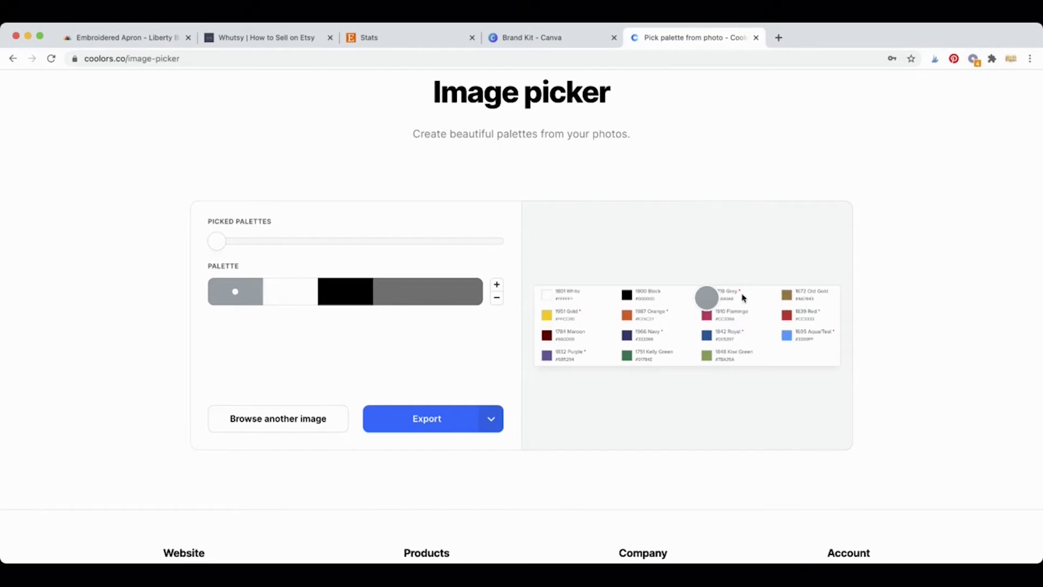
{"action": "mouse_move", "coordinate": [705, 299]}
{"action": "left_mouse_down"}
{"action": "mouse_move", "coordinate": [705, 316]}
{"action": "mouse_move", "coordinate": [707, 297]}
{"action": "left_mouse_up"}
{"action": "left_click", "coordinate": [306, 302]}
{"action": "left_click_drag", "start_coordinate": [536, 289], "coordinate": [789, 297]}
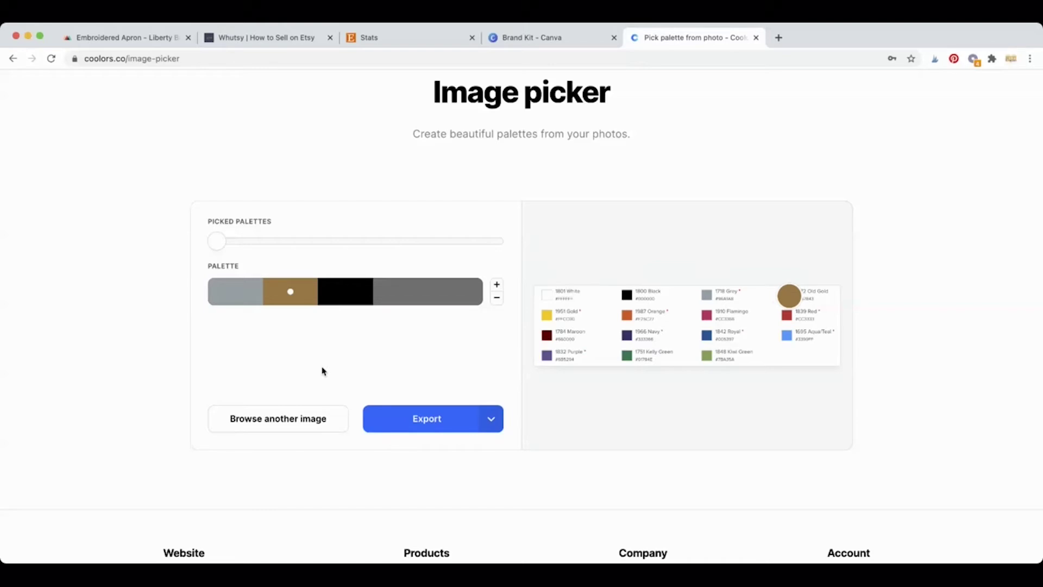
{"action": "left_click", "coordinate": [360, 292]}
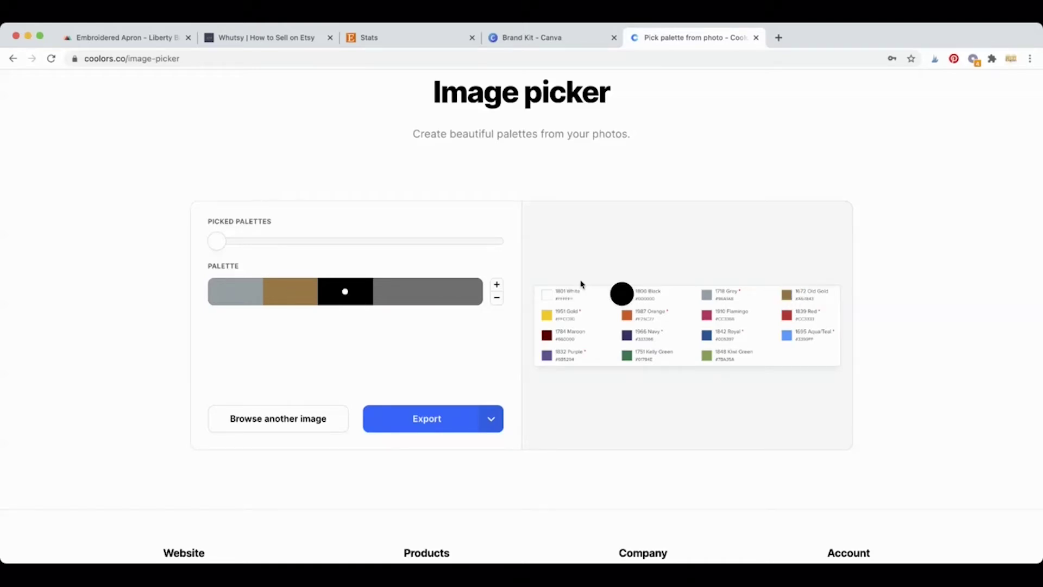
{"action": "left_click_drag", "start_coordinate": [622, 298], "coordinate": [547, 316]}
Step: Set the fourth and fifth swatches to Orange and Flamingo, add a sixth in Red, and open the palette in the generator
{"action": "left_click", "coordinate": [409, 304]}
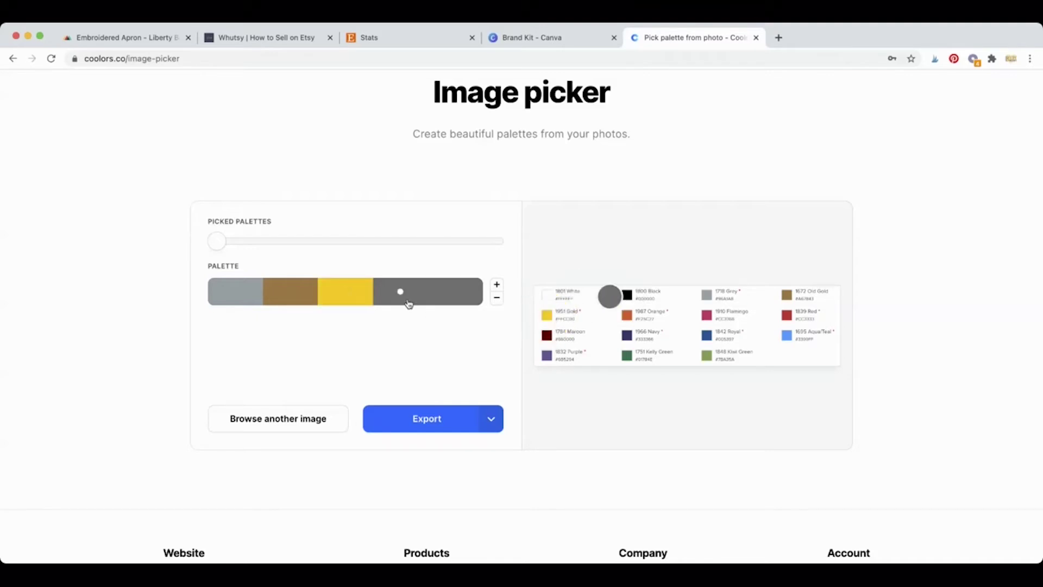
{"action": "left_click_drag", "start_coordinate": [625, 307], "coordinate": [708, 314]}
{"action": "left_click", "coordinate": [461, 293]}
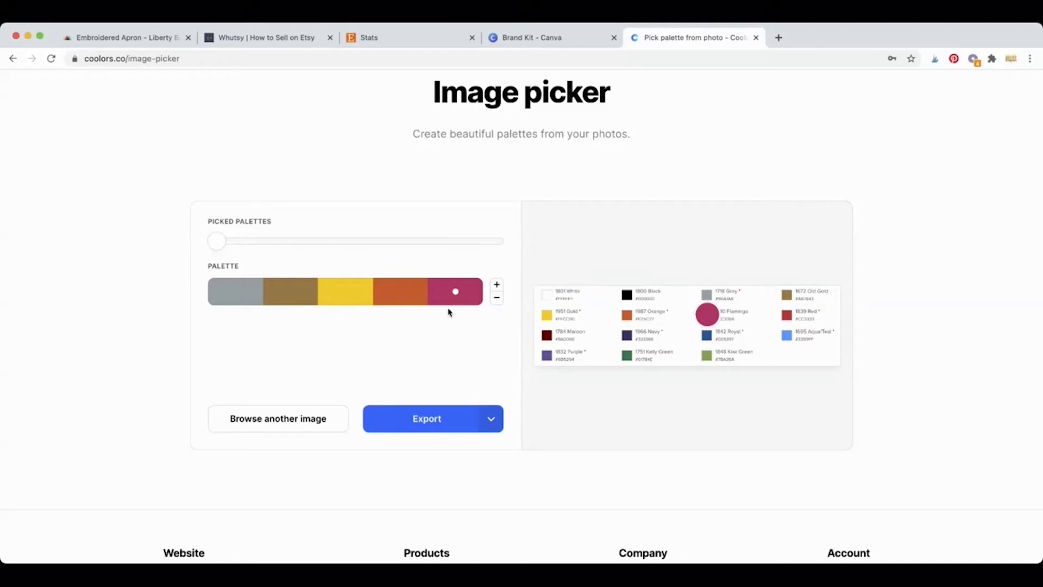
{"action": "left_click", "coordinate": [498, 285]}
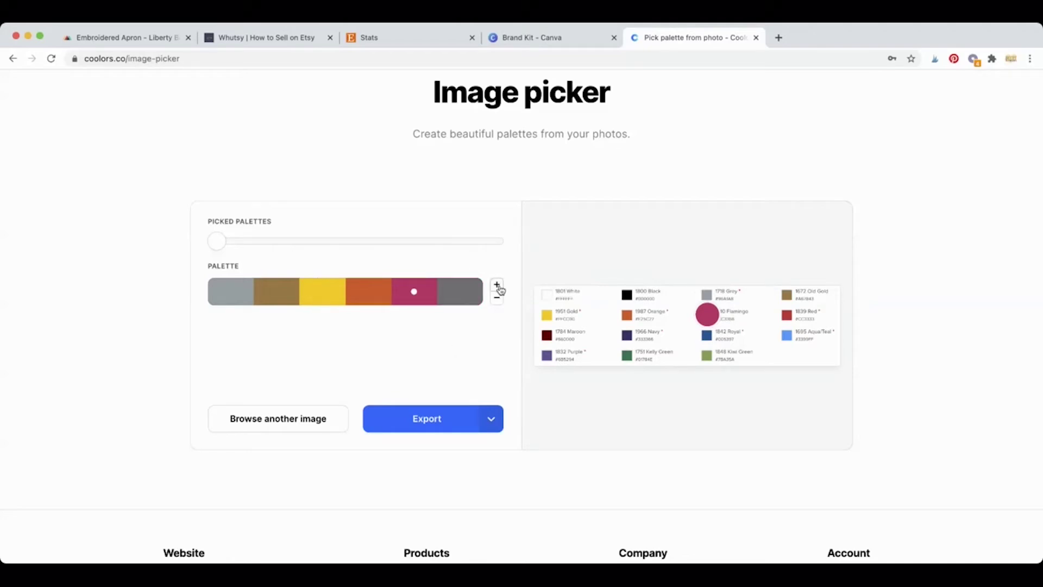
{"action": "left_click_drag", "start_coordinate": [623, 294], "coordinate": [787, 313]}
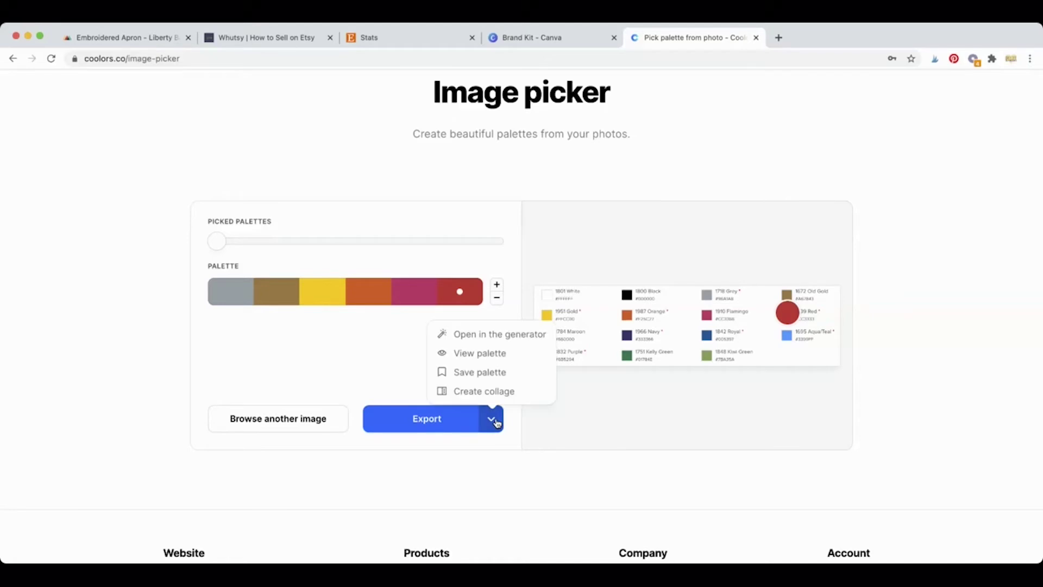
{"action": "mouse_move", "coordinate": [488, 424]}
{"action": "left_click", "coordinate": [513, 335]}
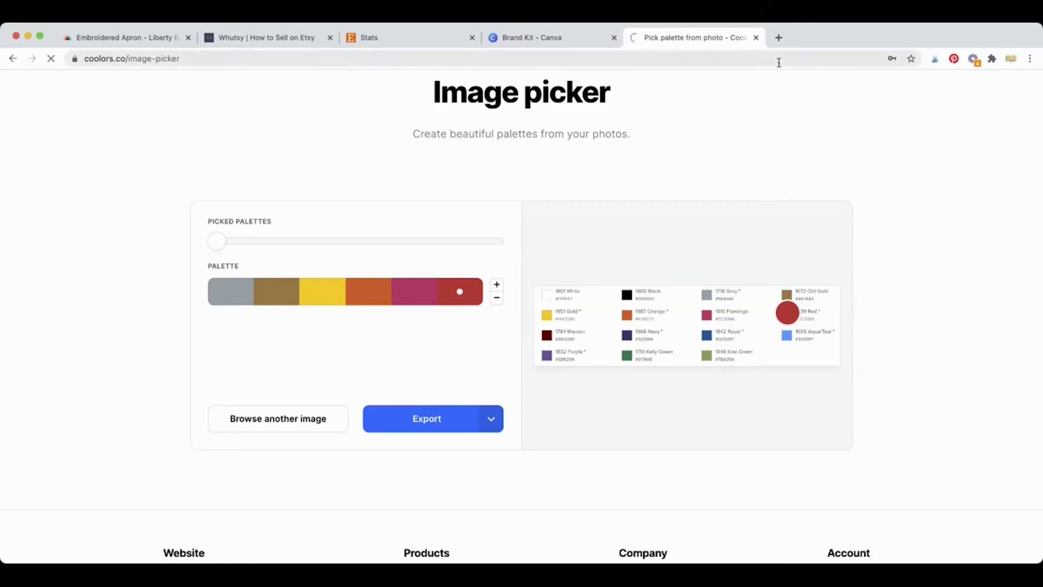
Step: Open coolors.co in a new browser tab and load the thread color chart image into the tool for picking a palette from a photo
{"action": "left_click", "coordinate": [778, 37]}
{"action": "type", "text": "coolors.co"}
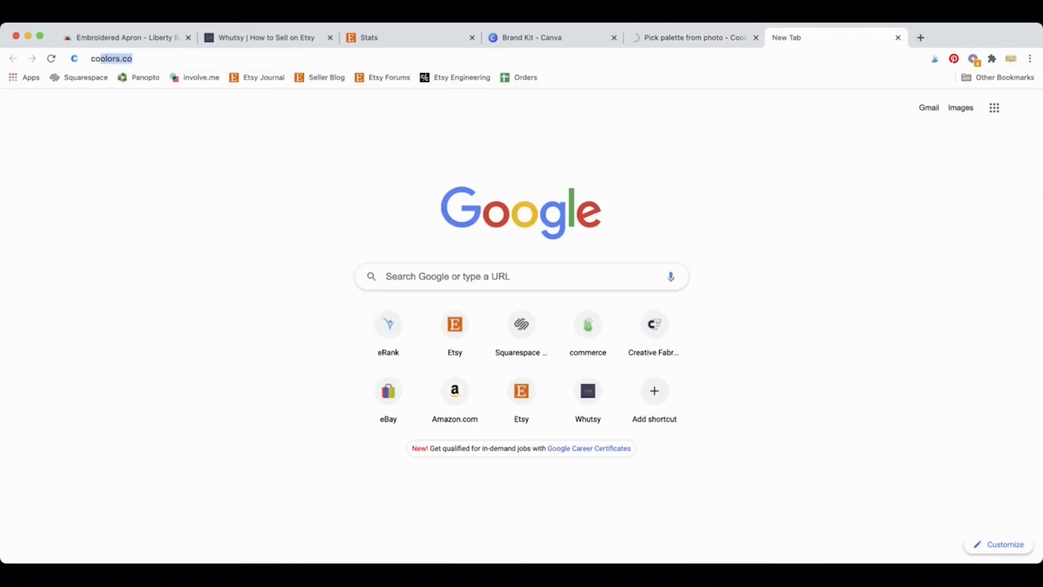
{"action": "key", "text": "Return"}
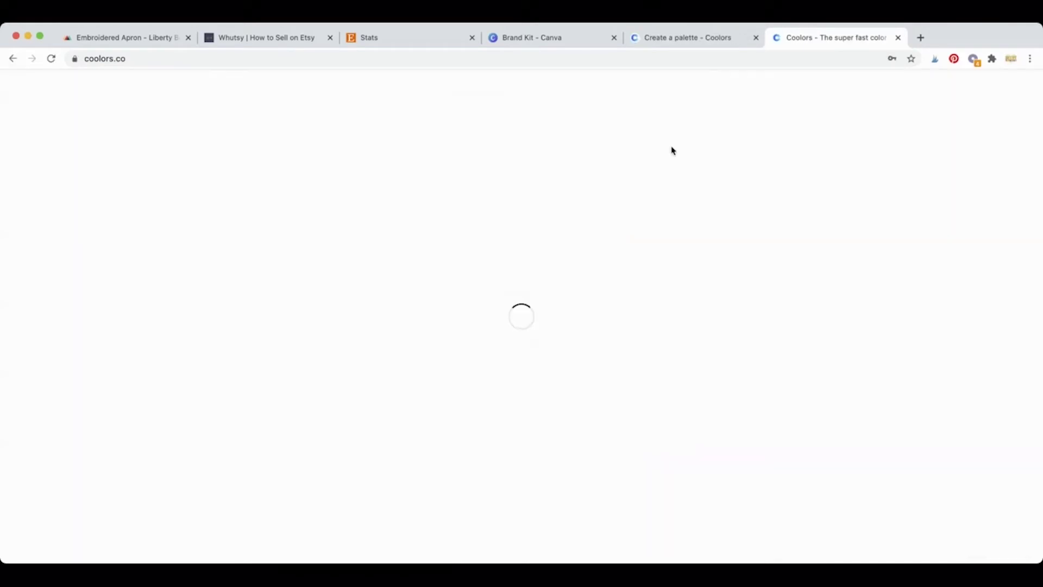
{"action": "left_click", "coordinate": [953, 87]}
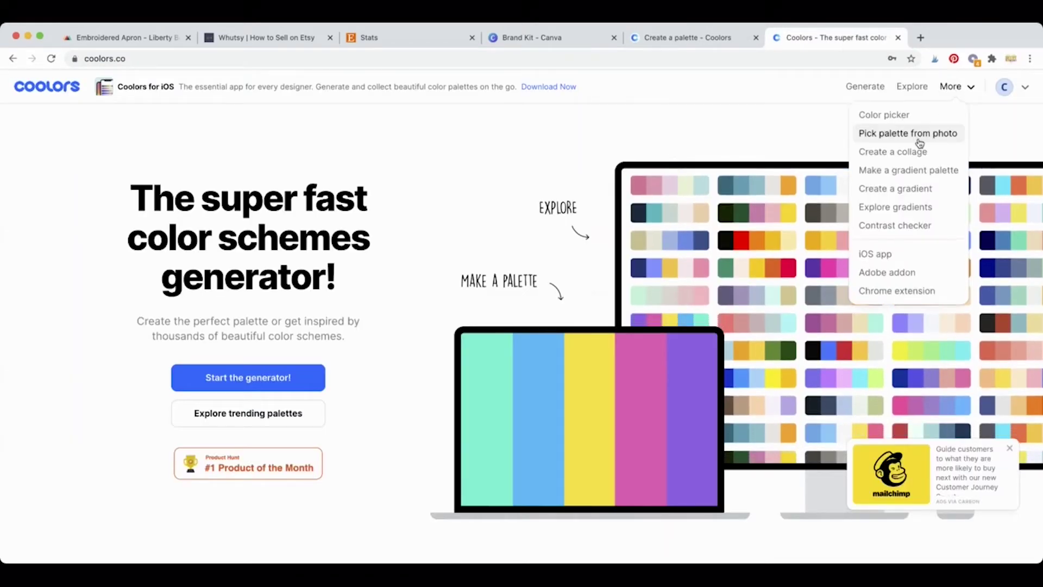
{"action": "left_click", "coordinate": [918, 136]}
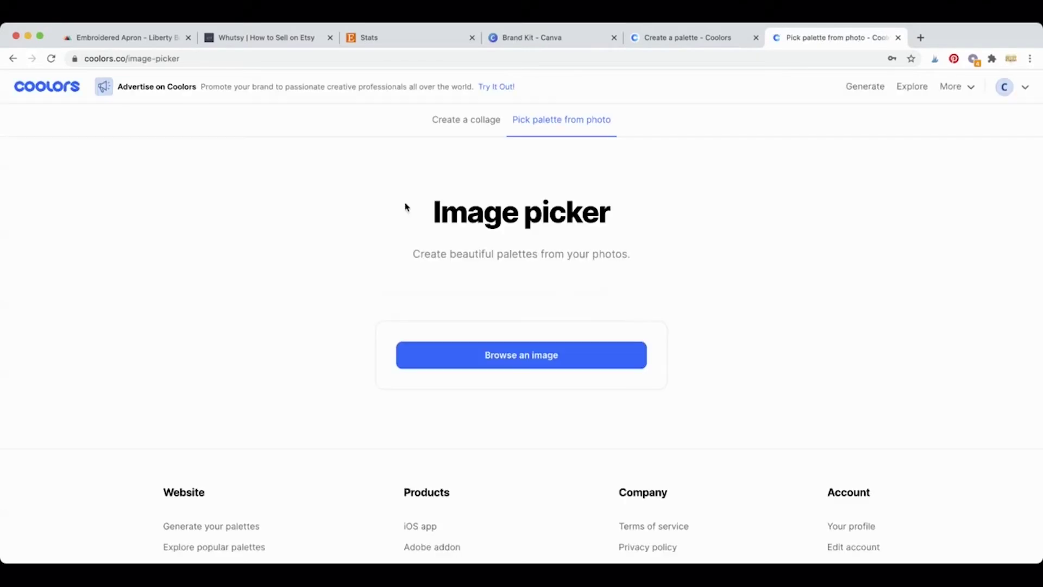
{"action": "left_click", "coordinate": [462, 362]}
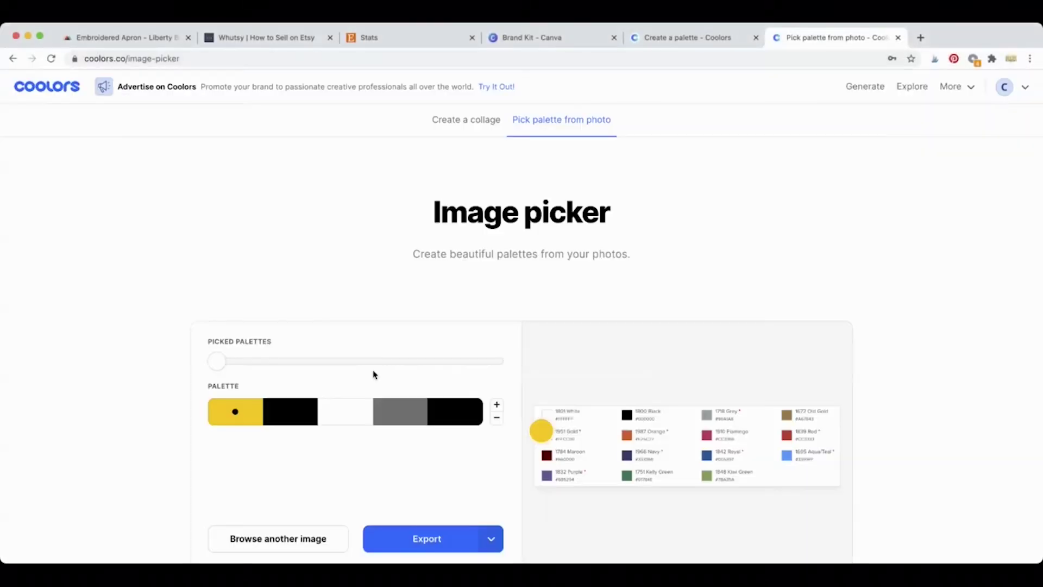
Step: Set the first three swatches of the new palette to the Maroon, Navy and Royal thread colors from the chart
{"action": "scroll", "coordinate": [429, 427], "scroll_direction": "down", "scroll_amount": 2}
{"action": "scroll", "coordinate": [429, 427], "scroll_direction": "down", "scroll_amount": 1}
{"action": "left_click_drag", "start_coordinate": [541, 333], "coordinate": [547, 355]}
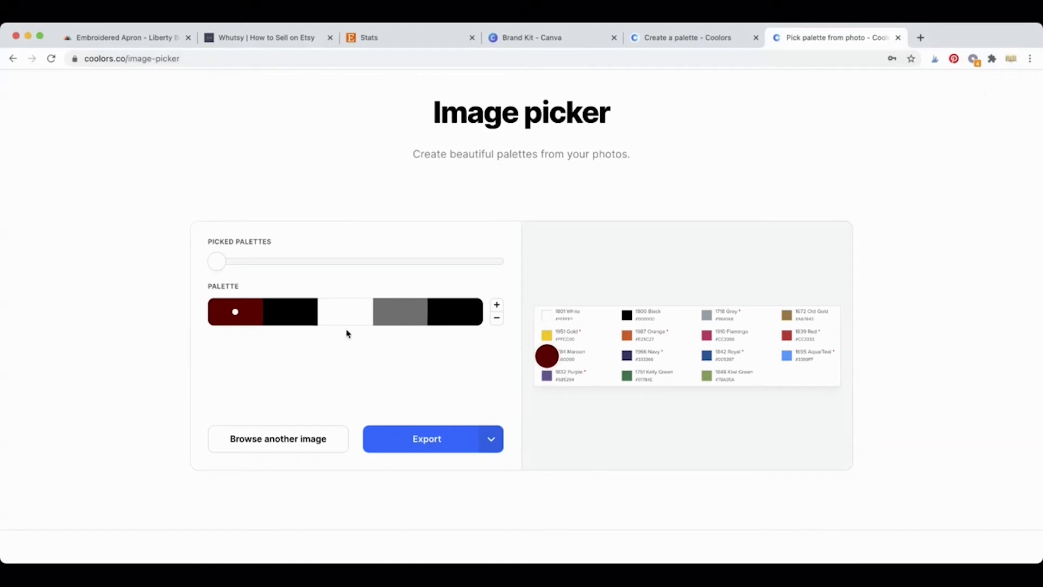
{"action": "left_click", "coordinate": [307, 324]}
{"action": "left_click_drag", "start_coordinate": [626, 305], "coordinate": [627, 353]}
{"action": "left_click", "coordinate": [368, 325]}
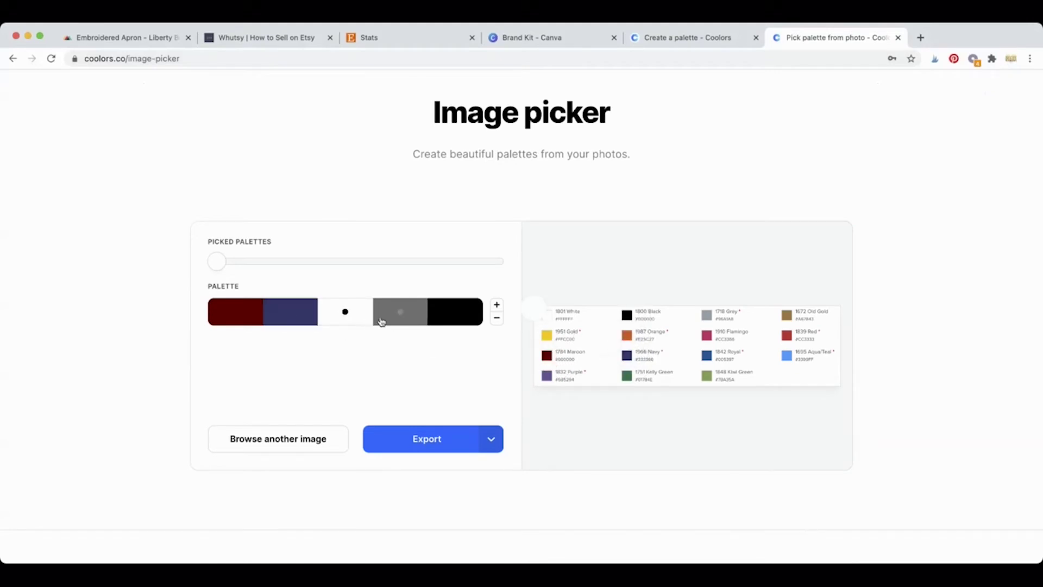
{"action": "left_click_drag", "start_coordinate": [549, 308], "coordinate": [708, 354]}
Step: Set the fourth and fifth swatches to the Aqua/Teal and Purple thread colors from the chart
{"action": "left_click", "coordinate": [412, 321]}
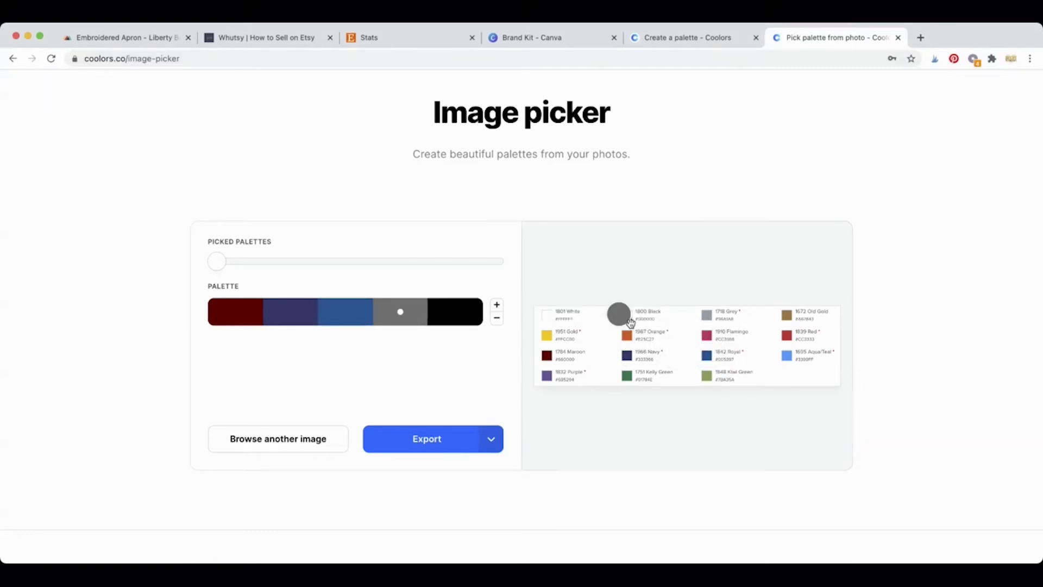
{"action": "left_click_drag", "start_coordinate": [636, 322], "coordinate": [786, 357]}
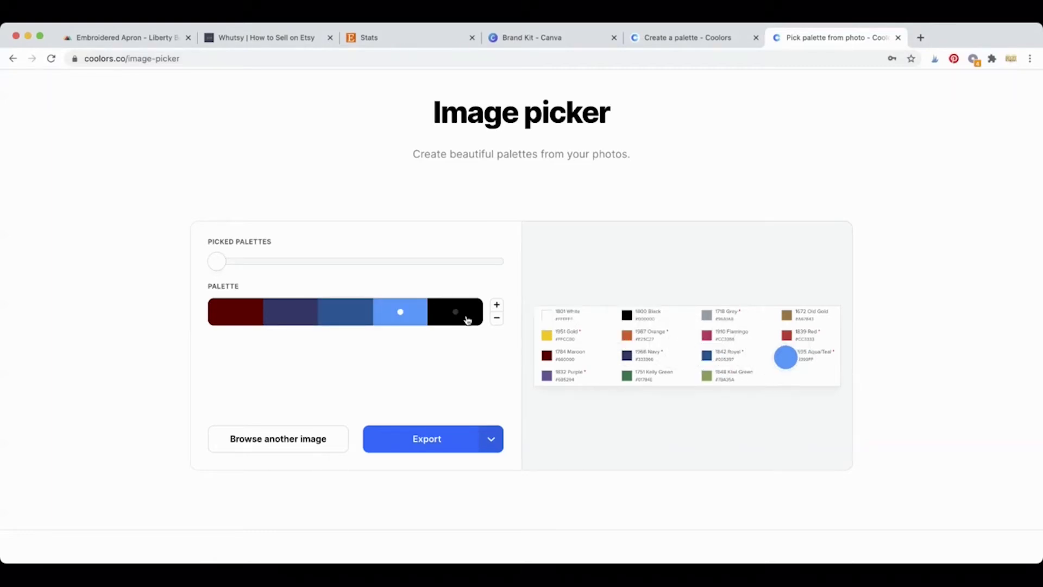
{"action": "left_click", "coordinate": [467, 314]}
{"action": "left_click", "coordinate": [542, 372]}
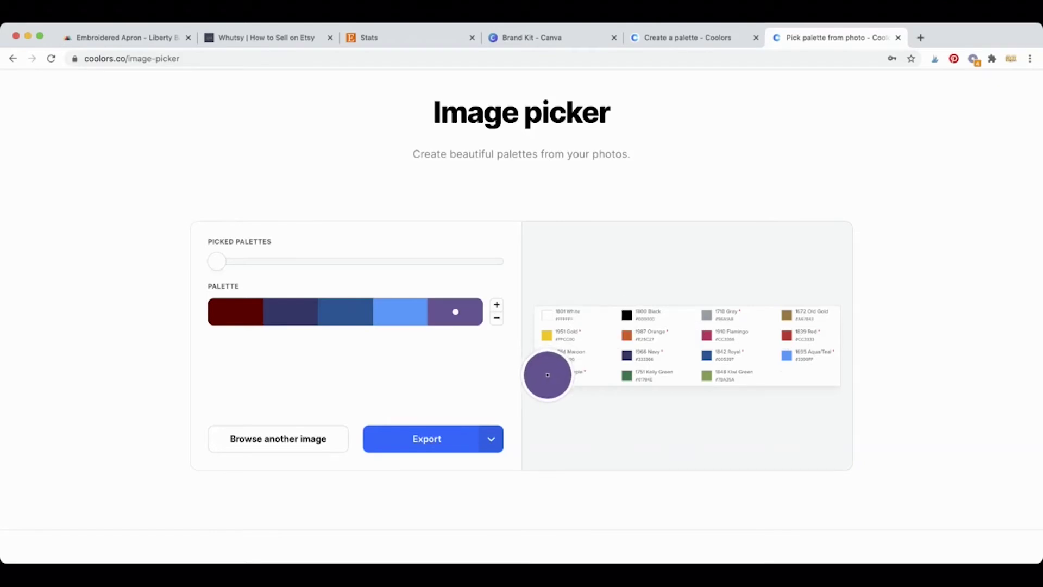
Step: Add a sixth swatch and sample Kiwi Green for it, keeping Purple as the fifth color
{"action": "left_click", "coordinate": [496, 304]}
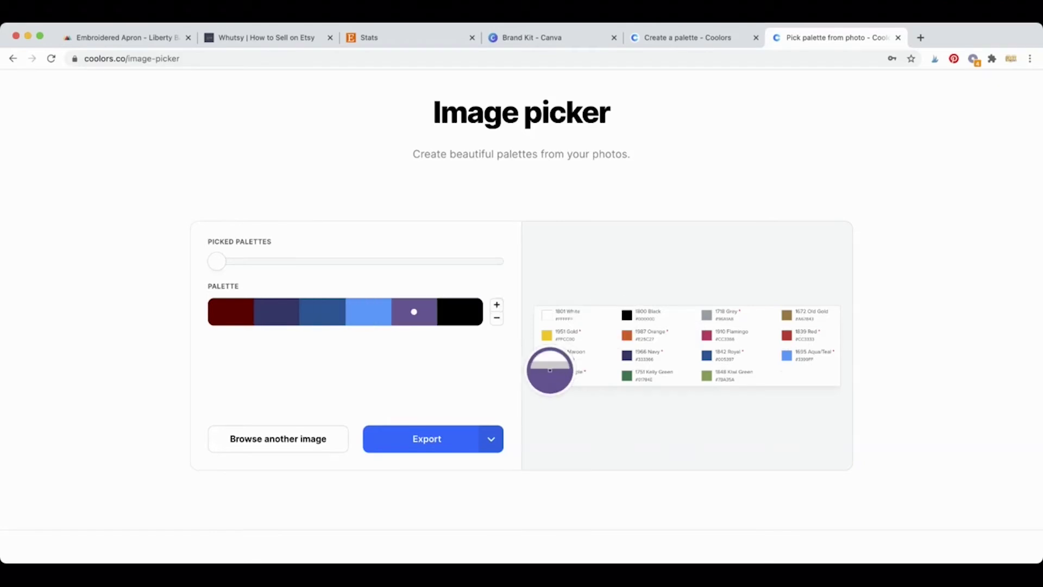
{"action": "left_click", "coordinate": [627, 374]}
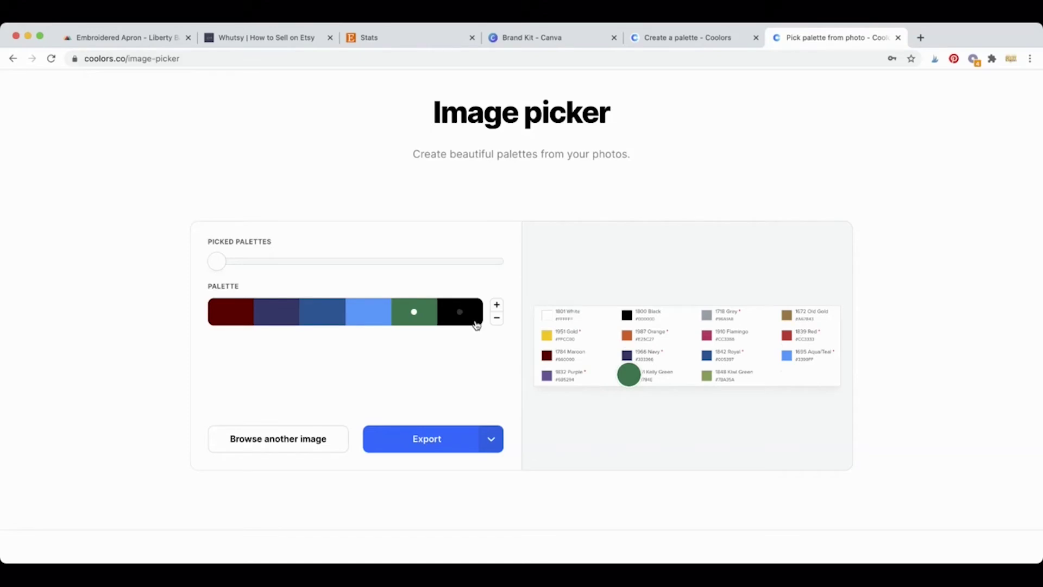
{"action": "left_click", "coordinate": [634, 377]}
{"action": "left_click", "coordinate": [546, 375]}
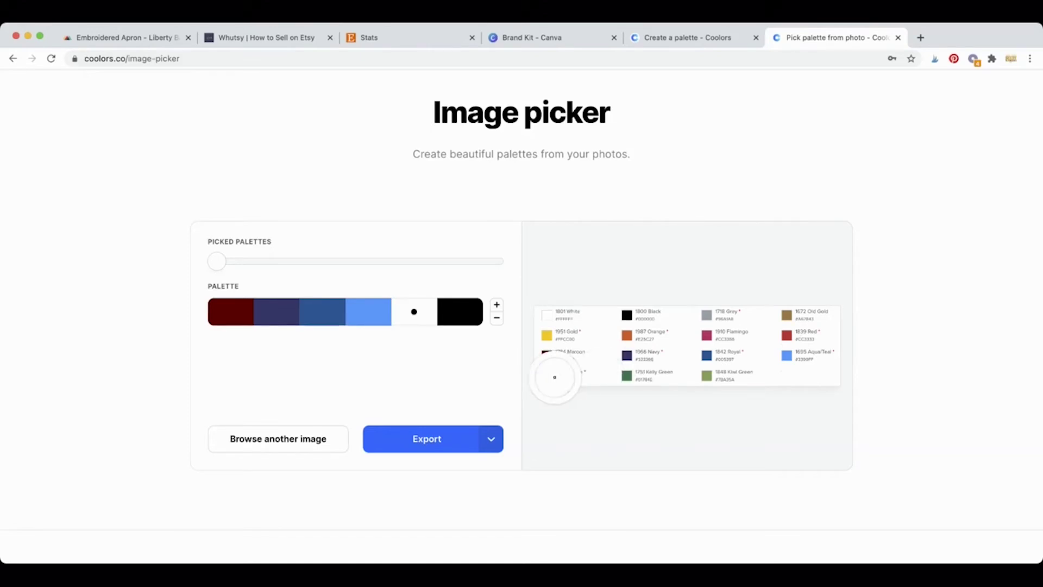
{"action": "left_click", "coordinate": [458, 324]}
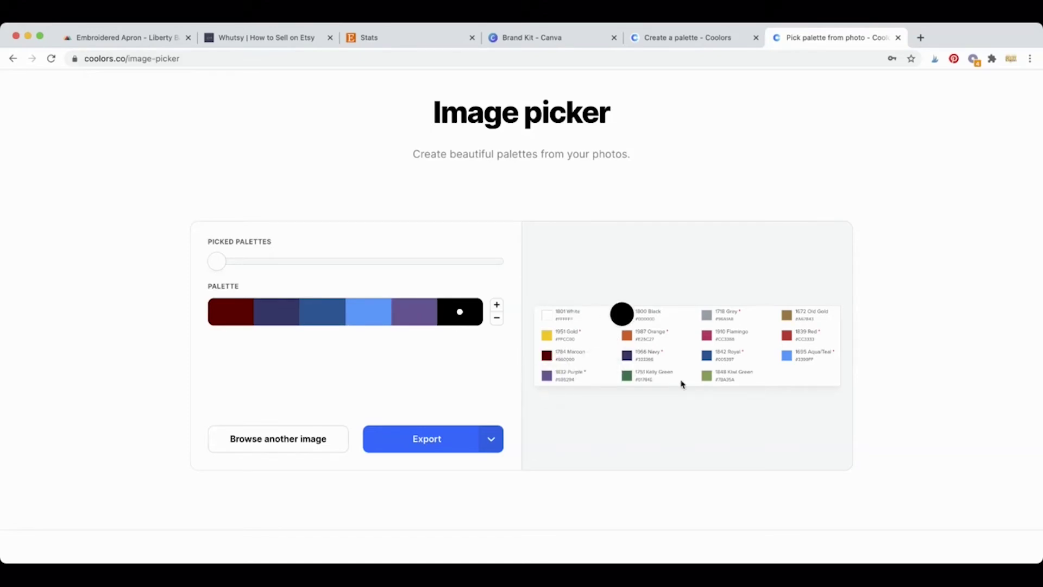
{"action": "left_click_drag", "start_coordinate": [616, 319], "coordinate": [705, 377]}
Step: Add a seventh swatch to the palette and open it in the generator
{"action": "left_click", "coordinate": [497, 304]}
{"action": "left_click", "coordinate": [490, 439]}
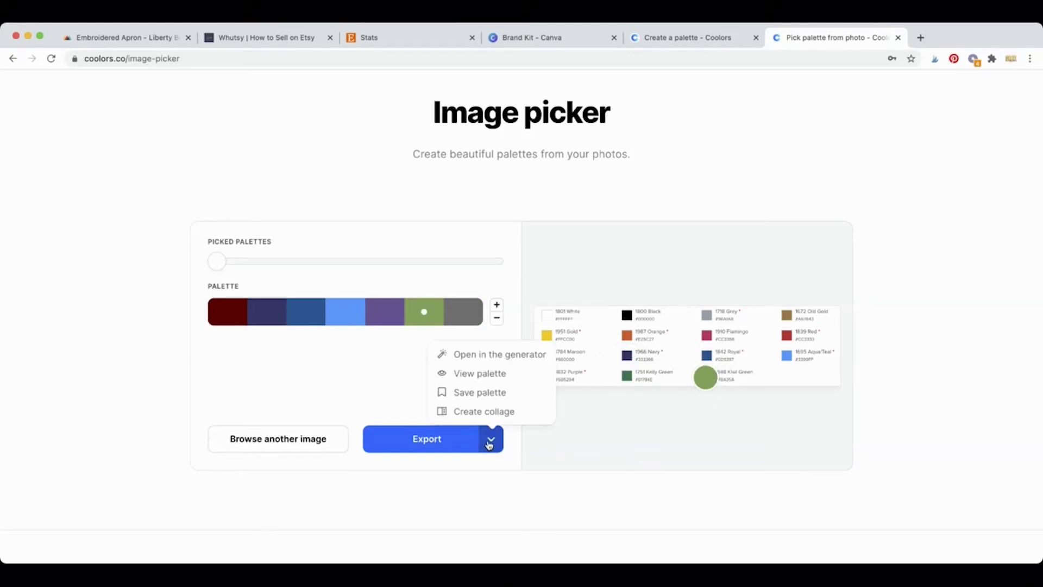
{"action": "left_click", "coordinate": [505, 358]}
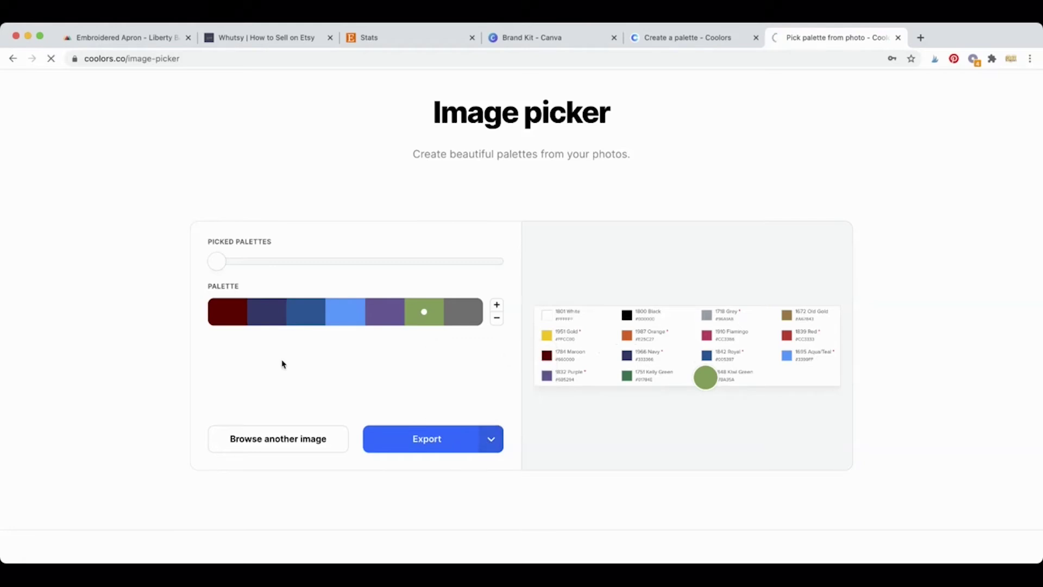
Step: Hide the Coolors for iOS promotions on the first generated palette and view the second palette
{"action": "left_click", "coordinate": [712, 39]}
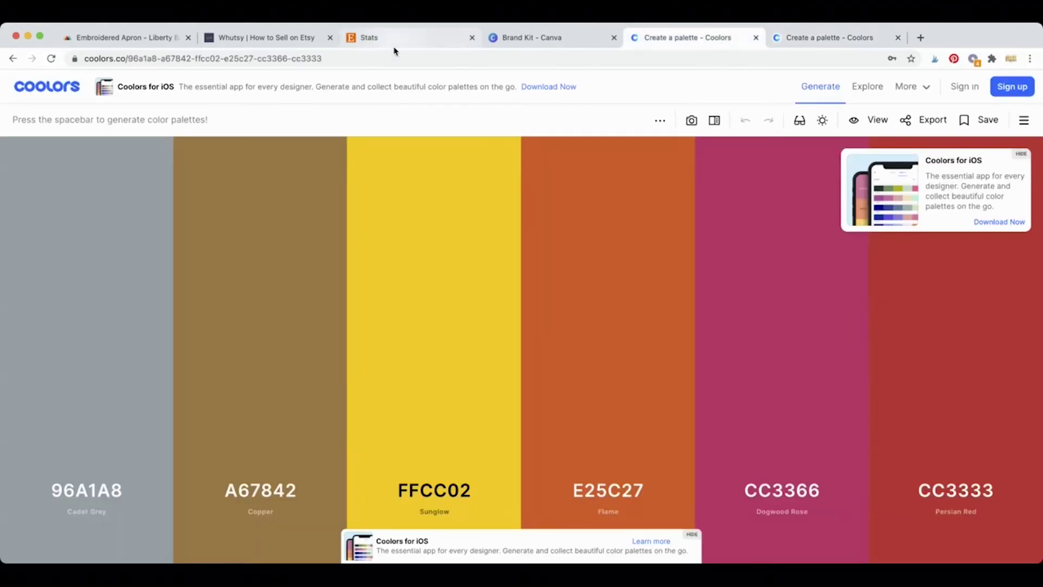
{"action": "left_click", "coordinate": [1021, 154]}
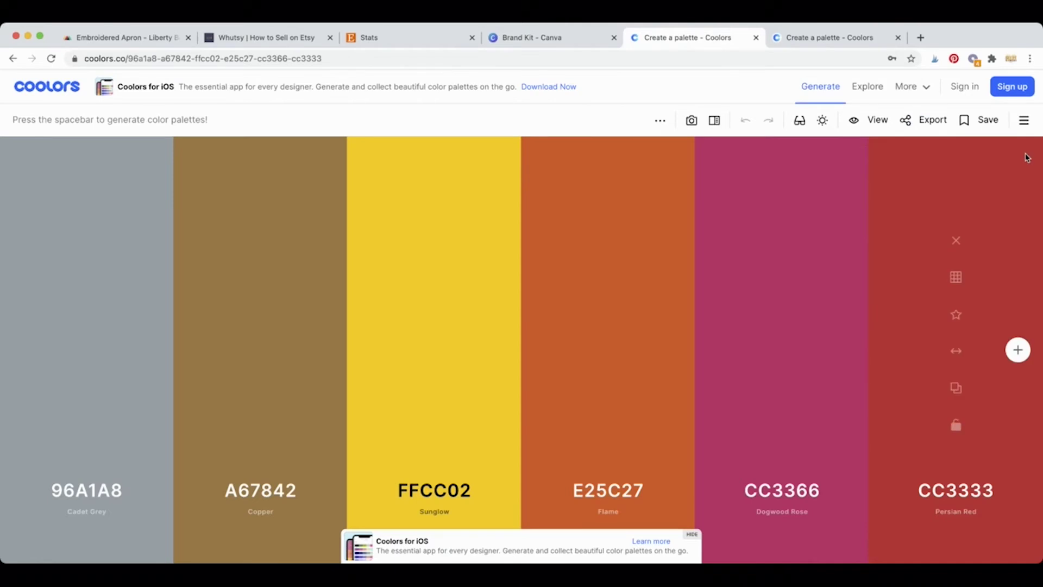
{"action": "left_click", "coordinate": [691, 534]}
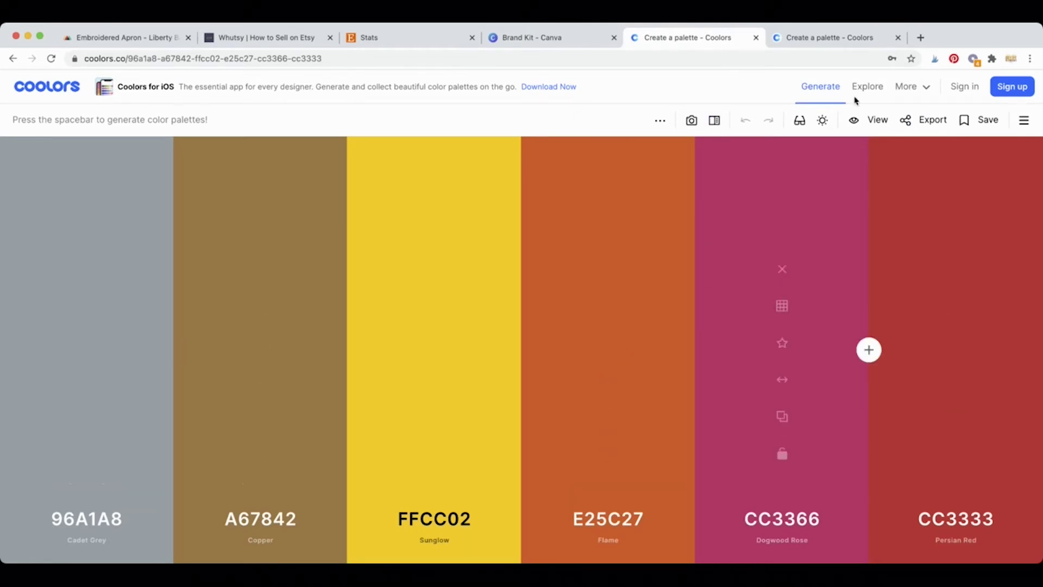
{"action": "left_click", "coordinate": [839, 46]}
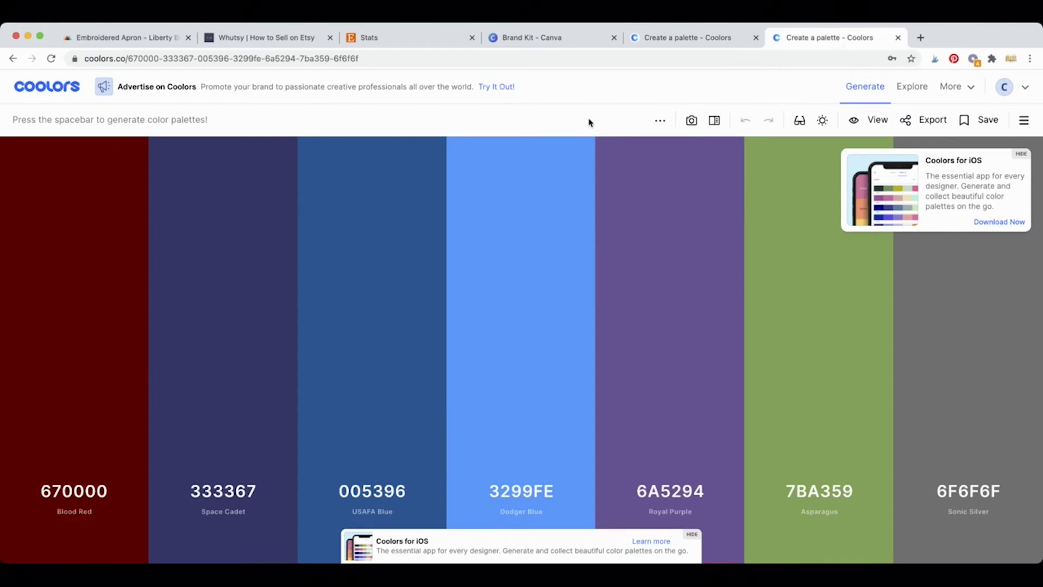
Step: Return to the first palette, sign in to the account, and save the palette as "Printful Embroidery 1"
{"action": "left_click", "coordinate": [678, 40]}
{"action": "left_click", "coordinate": [965, 86]}
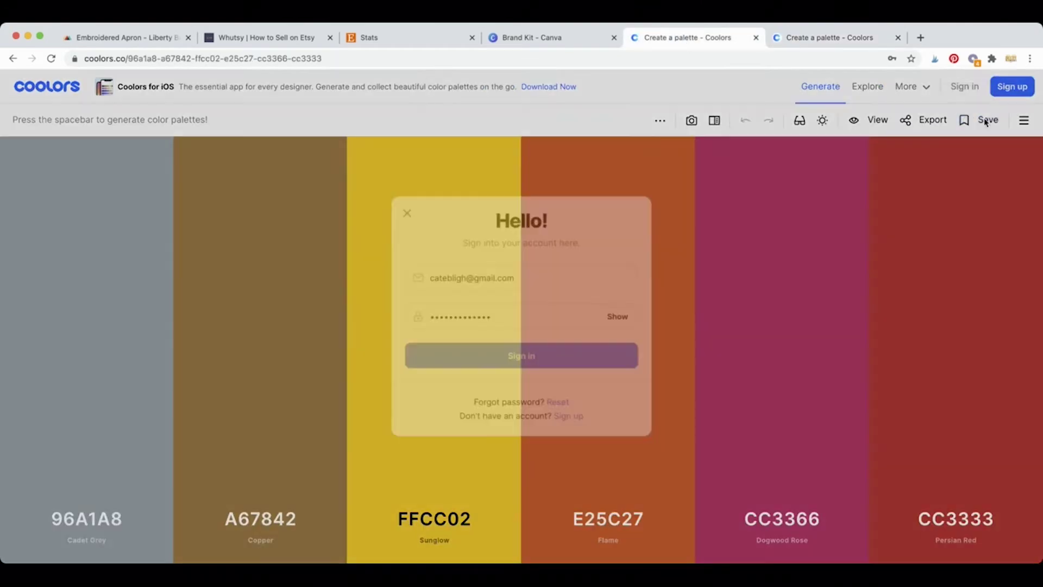
{"action": "left_click", "coordinate": [527, 368]}
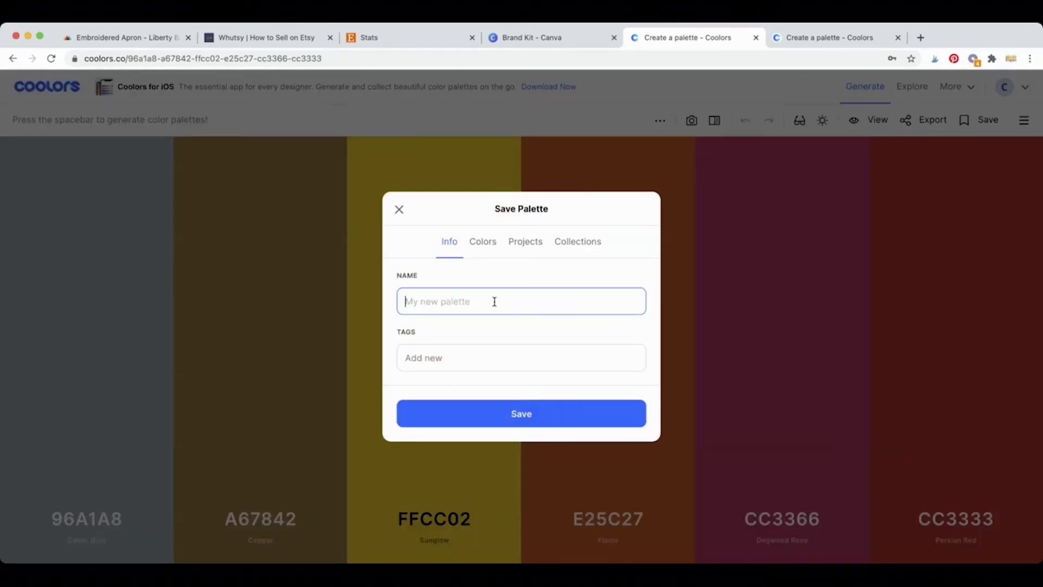
{"action": "type", "text": "Printful Embroidery 1"}
{"action": "left_click", "coordinate": [502, 413]}
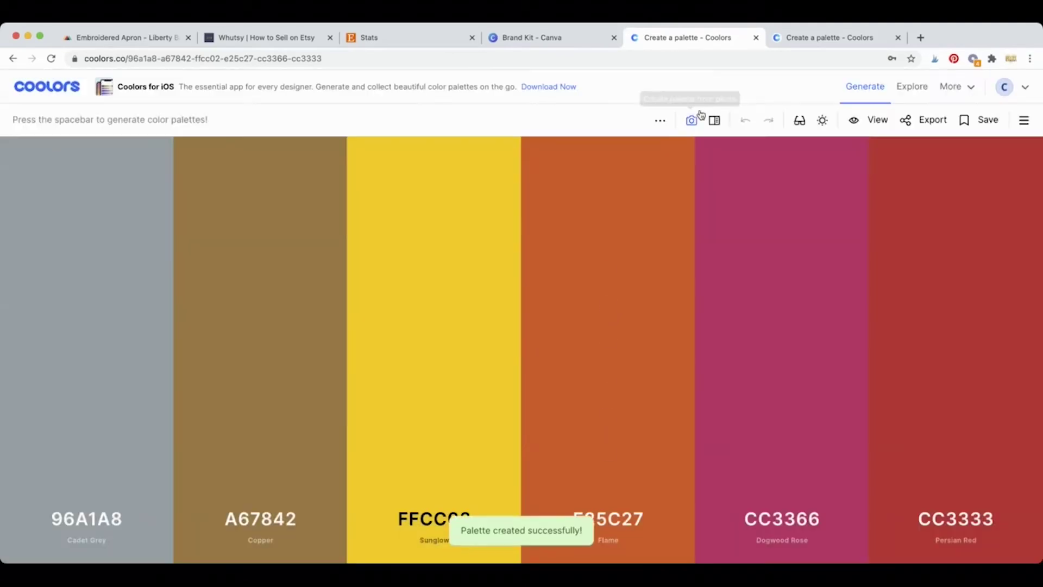
Step: Save the second palette, the one starting with 670000, under the name "Printful Embroidery 1"
{"action": "left_click", "coordinate": [804, 38]}
{"action": "left_click", "coordinate": [973, 120]}
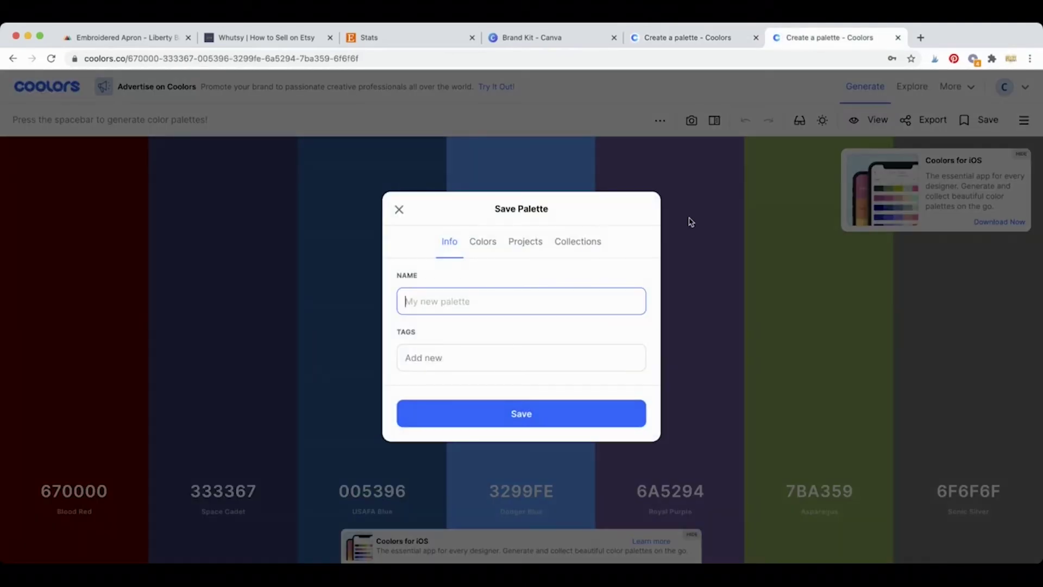
{"action": "type", "text": "Printful Embroidery 1"}
{"action": "key", "text": "BackSpace"}
{"action": "key", "text": "BackSpace"}
{"action": "key", "text": "BackSpace"}
{"action": "key", "text": "BackSpace"}
{"action": "key", "text": "BackSpace"}
{"action": "key", "text": "BackSpace"}
{"action": "key", "text": "BackSpace"}
{"action": "key", "text": "BackSpace"}
{"action": "key", "text": "BackSpace"}
{"action": "key", "text": "BackSpace"}
{"action": "key", "text": "BackSpace"}
{"action": "key", "text": "BackSpace"}
{"action": "key", "text": "BackSpace"}
{"action": "type", "text": "Embroidery 1"}
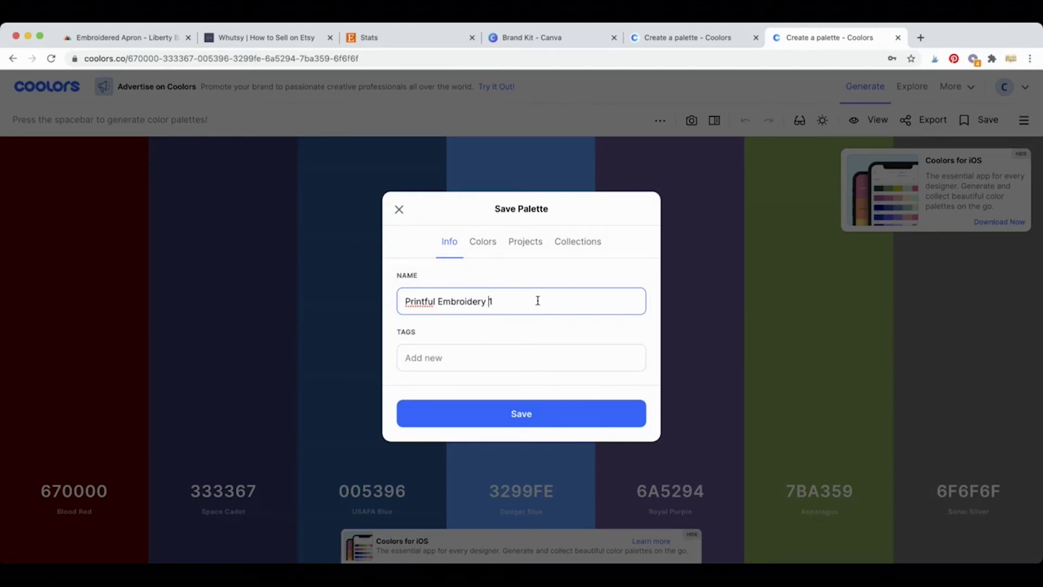
{"action": "left_click", "coordinate": [542, 414]}
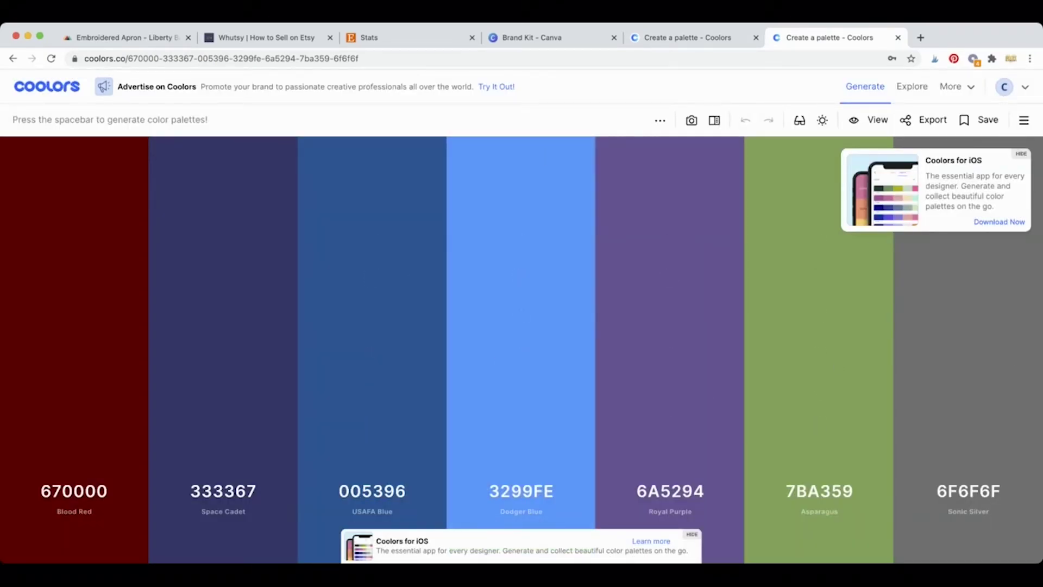
Step: Hide the upper Coolors for iOS promotion and review both generated palettes alongside the Brand Kit in Canva
{"action": "left_click", "coordinate": [1022, 158]}
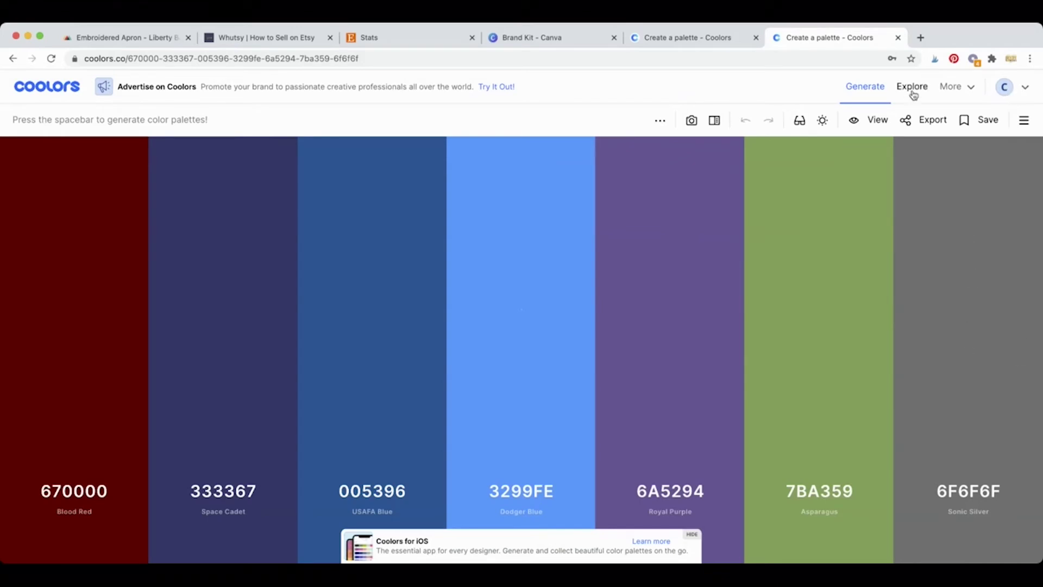
{"action": "left_click", "coordinate": [1025, 88]}
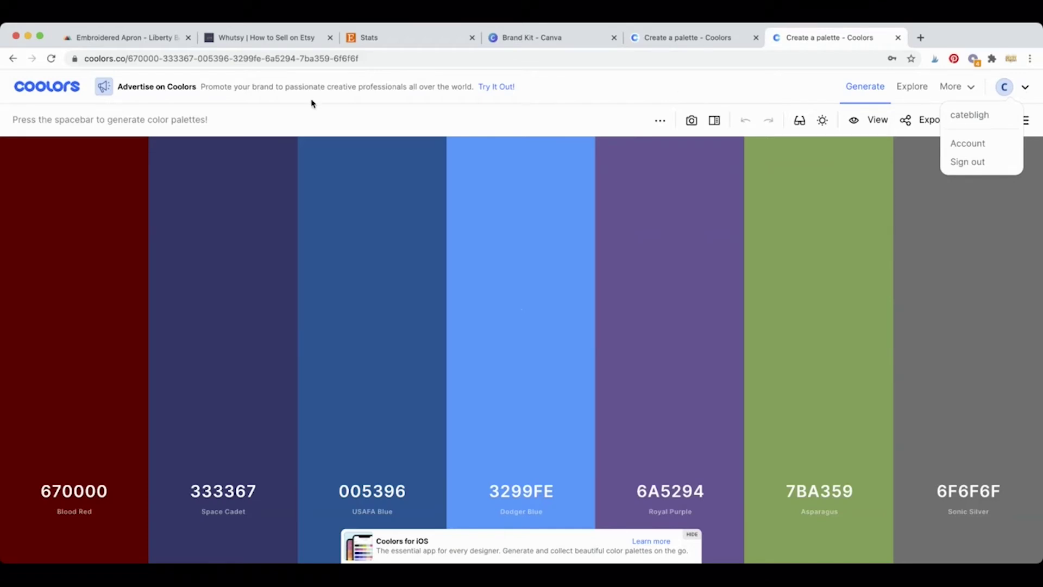
{"action": "left_click", "coordinate": [693, 38]}
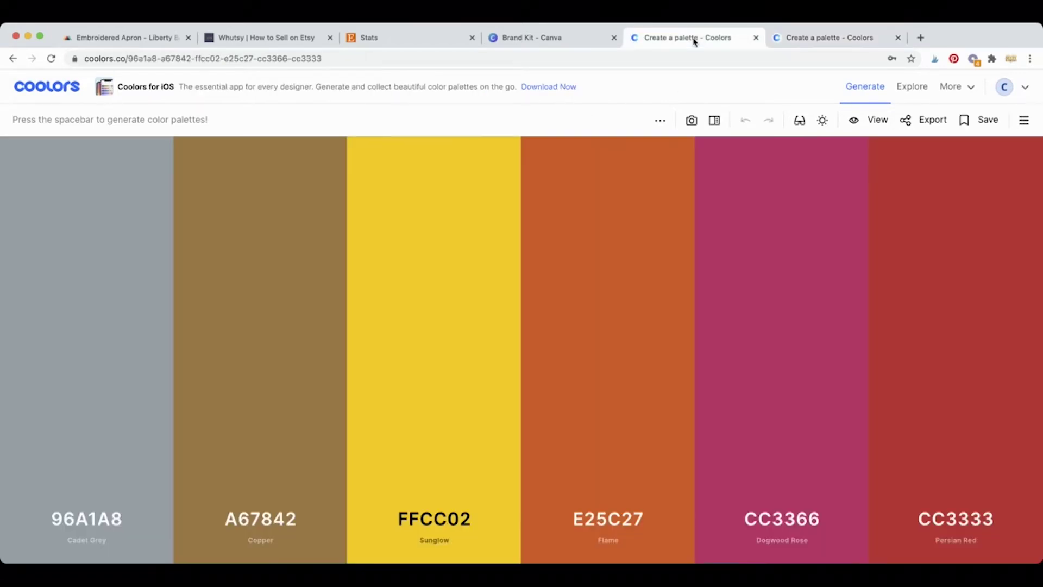
{"action": "left_click", "coordinate": [551, 41]}
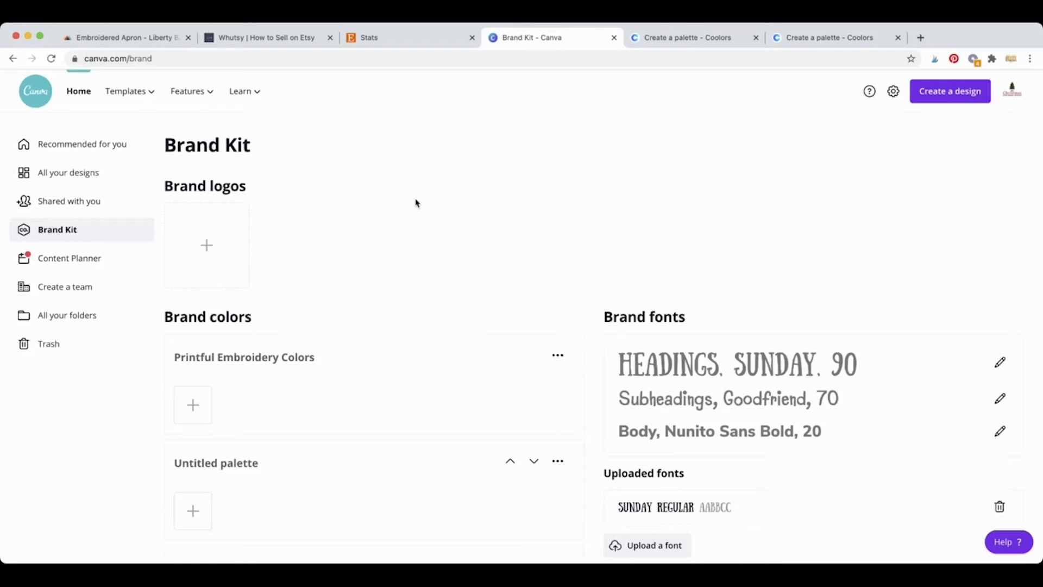
{"action": "left_click", "coordinate": [669, 38]}
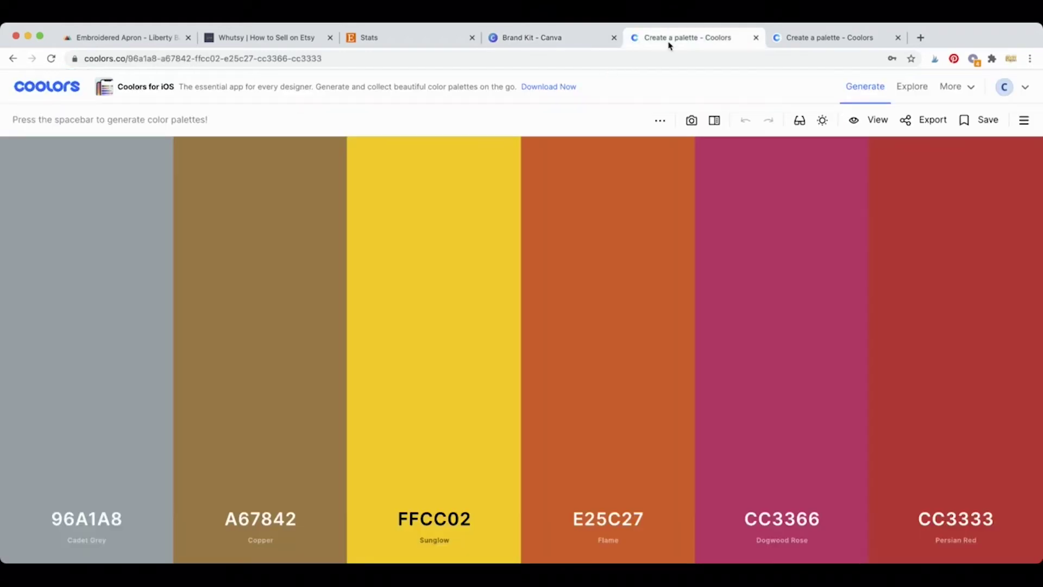
{"action": "left_click", "coordinate": [797, 44]}
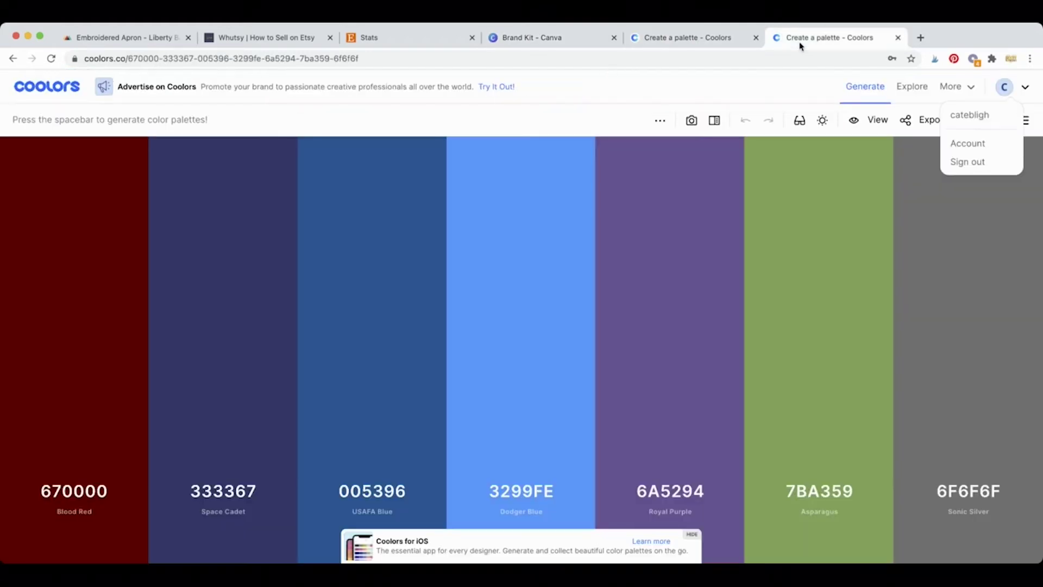
{"action": "left_click", "coordinate": [704, 39]}
{"action": "left_click", "coordinate": [560, 40]}
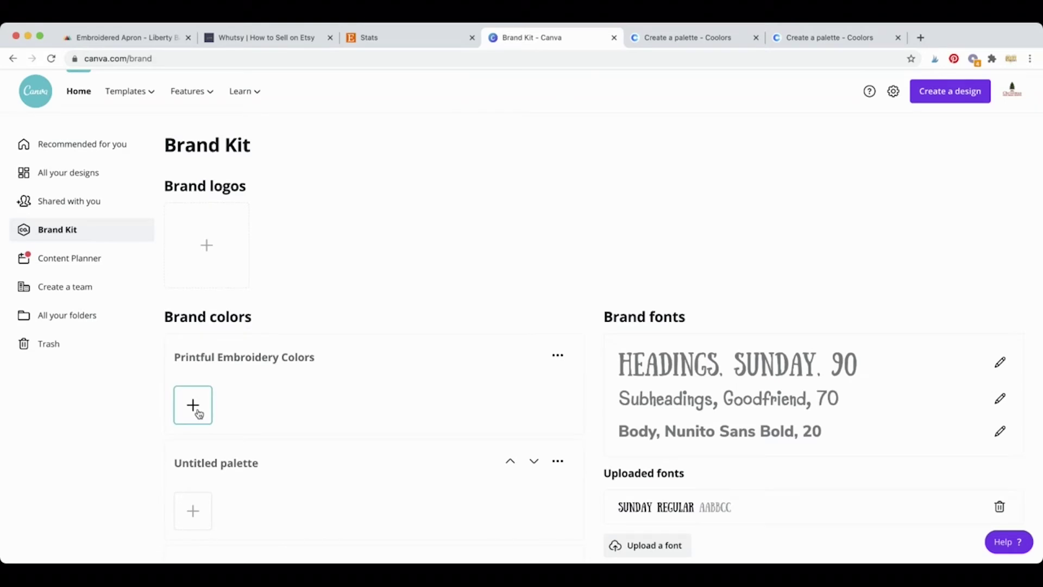
Step: Copy 96A1A8 from the first Coolors palette and add it as the first color of Printful Embroidery Colors in Canva
{"action": "left_click", "coordinate": [705, 36]}
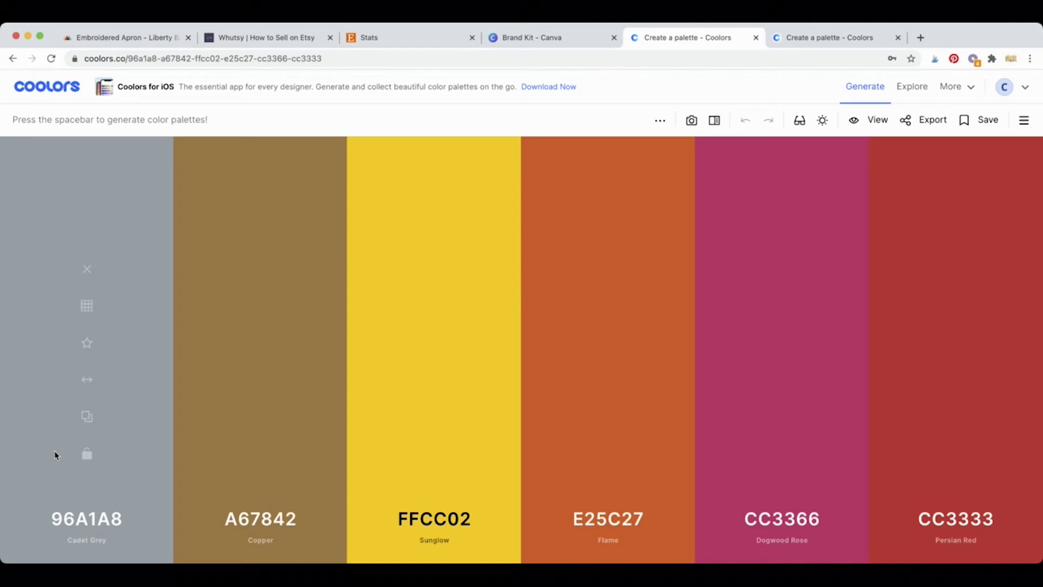
{"action": "left_click", "coordinate": [87, 418]}
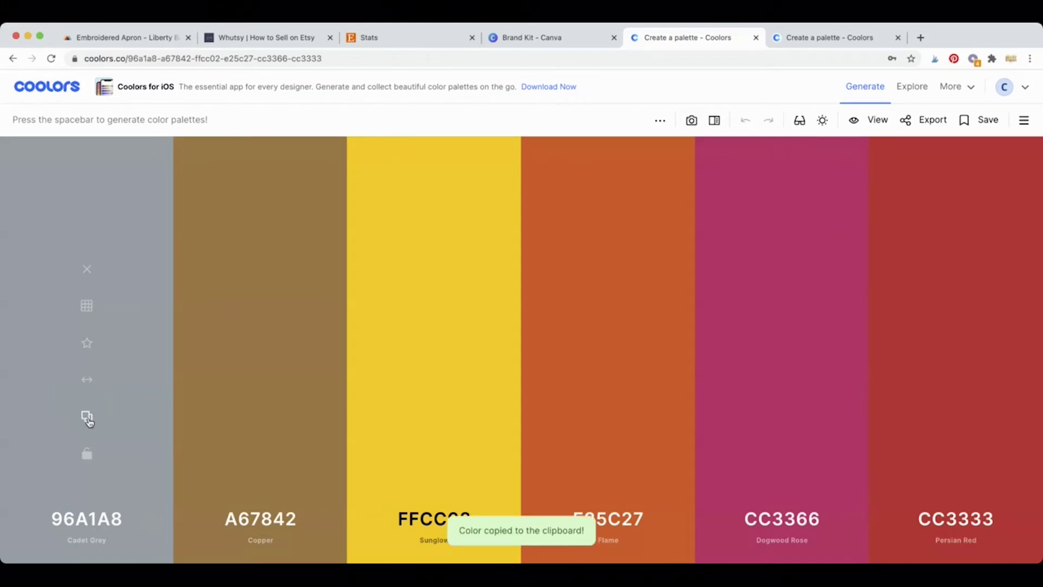
{"action": "left_click", "coordinate": [564, 39]}
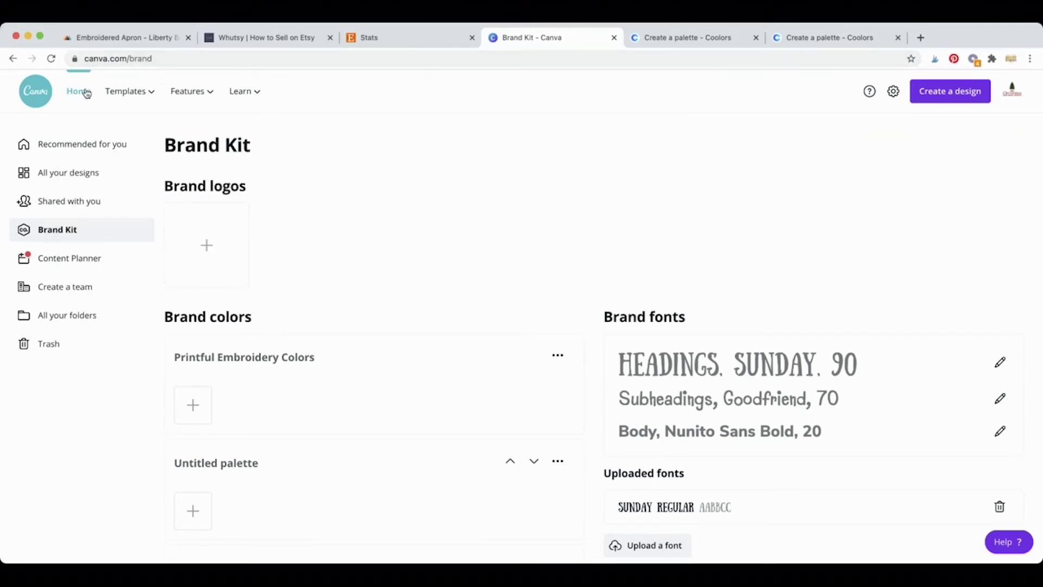
{"action": "left_click", "coordinate": [199, 408]}
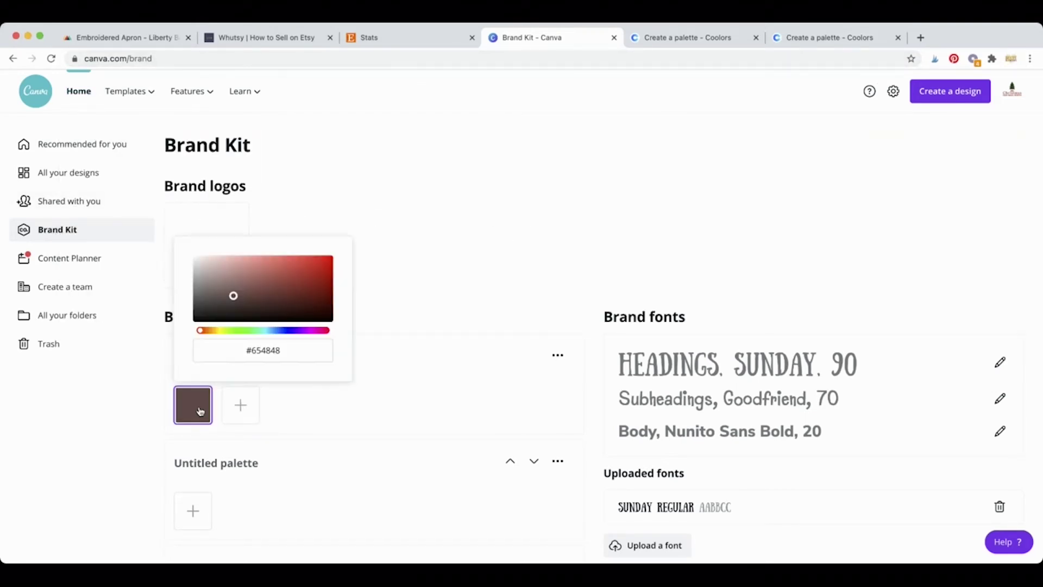
{"action": "left_click", "coordinate": [272, 352]}
{"action": "key", "text": "super+v"}
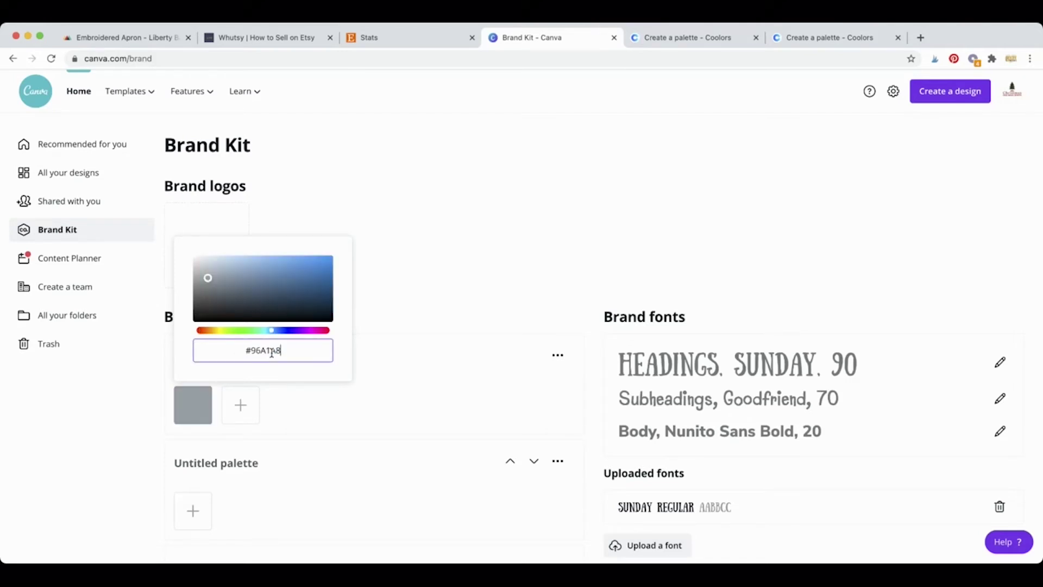
{"action": "left_click", "coordinate": [382, 444]}
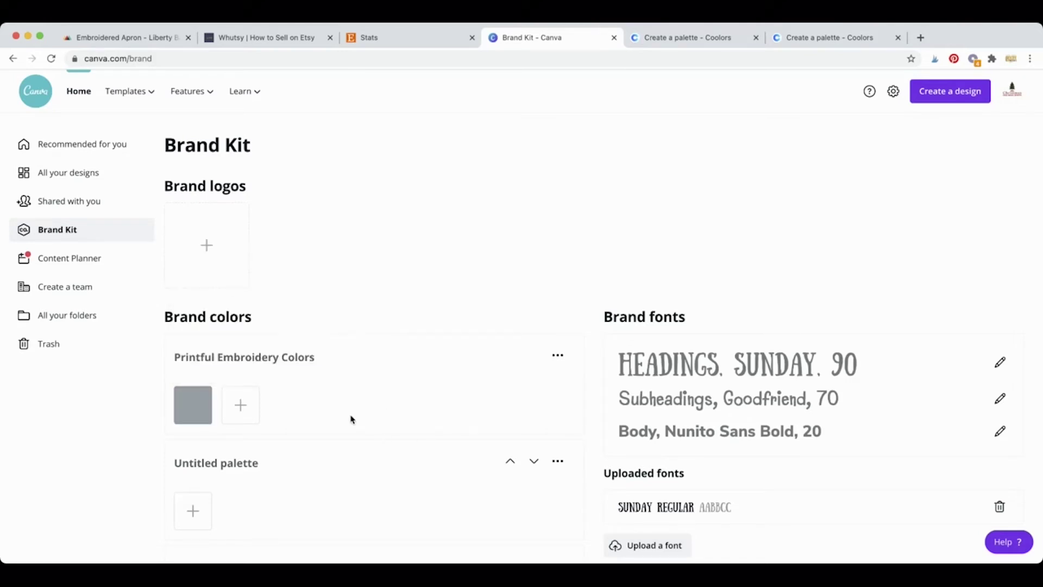
Step: Copy A67842 from the first Coolors palette and add it as the second color of Canva's Printful Embroidery Colors
{"action": "left_click", "coordinate": [672, 43]}
{"action": "left_click", "coordinate": [261, 417]}
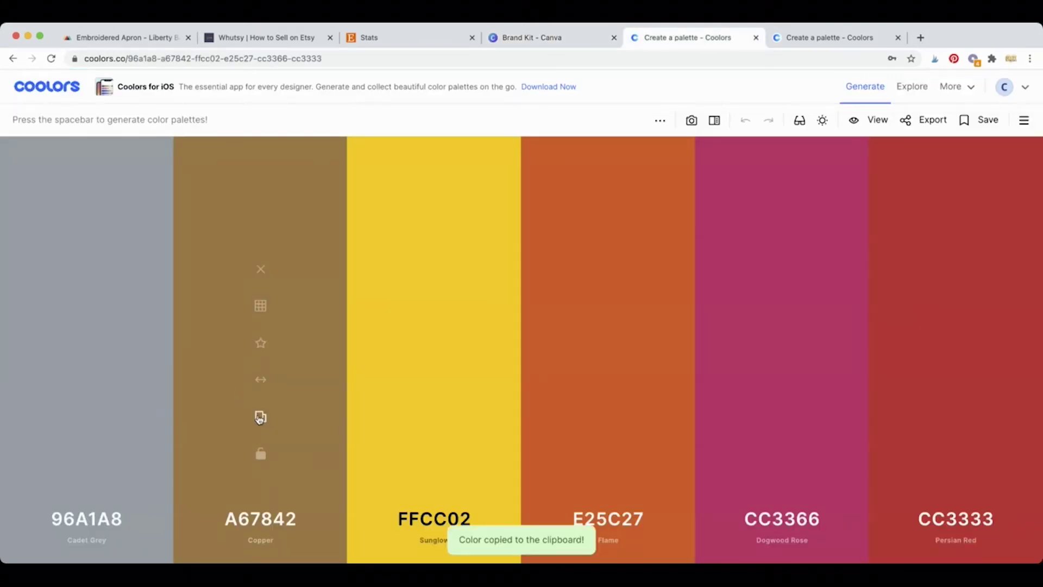
{"action": "left_click", "coordinate": [549, 38]}
{"action": "left_click", "coordinate": [240, 404]}
{"action": "left_click", "coordinate": [310, 350]}
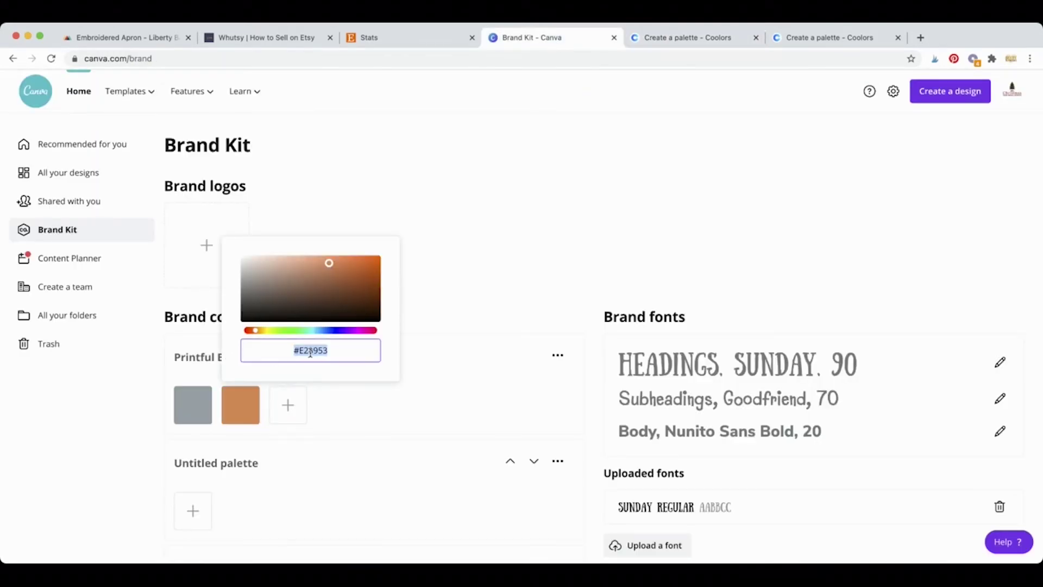
{"action": "key", "text": "super+v"}
Step: Add a third color to Canva's Printful Embroidery Colors using FFCC02 copied from the first Coolors palette
{"action": "left_click", "coordinate": [298, 414]}
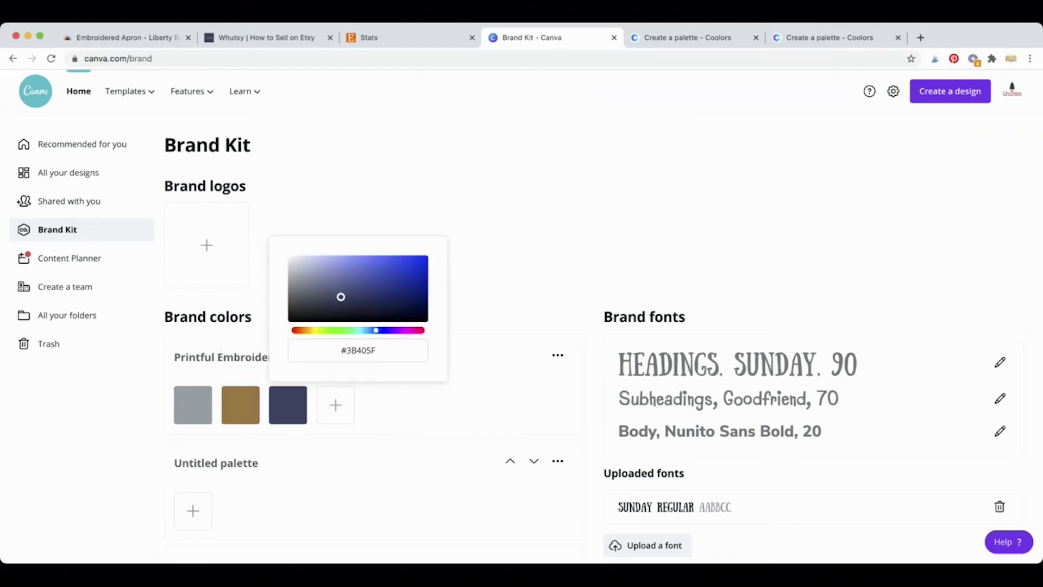
{"action": "left_click", "coordinate": [690, 38]}
{"action": "left_click", "coordinate": [434, 417]}
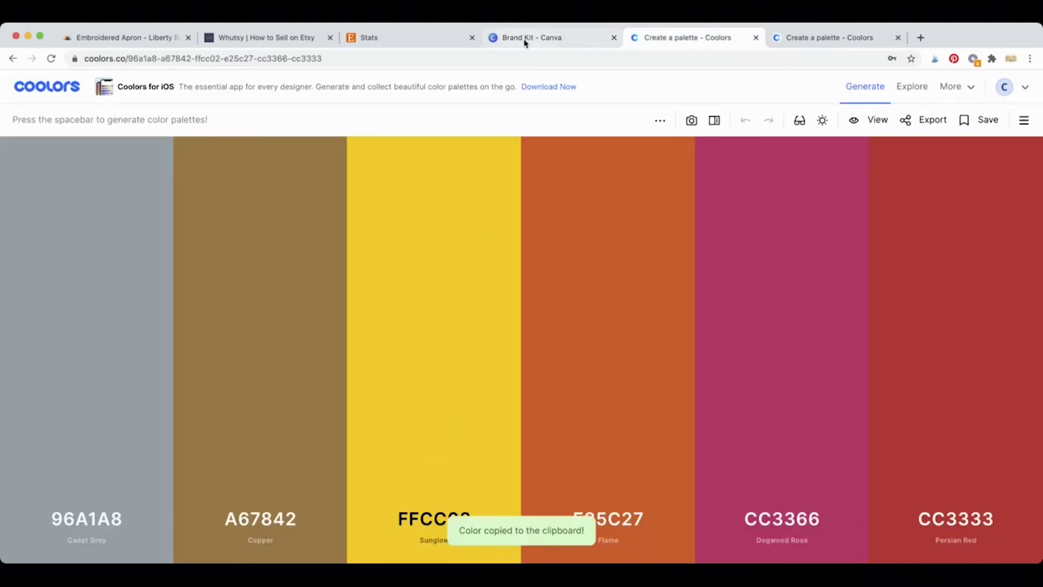
{"action": "left_click", "coordinate": [532, 37]}
{"action": "left_click", "coordinate": [367, 345]}
{"action": "key", "text": "super+v"}
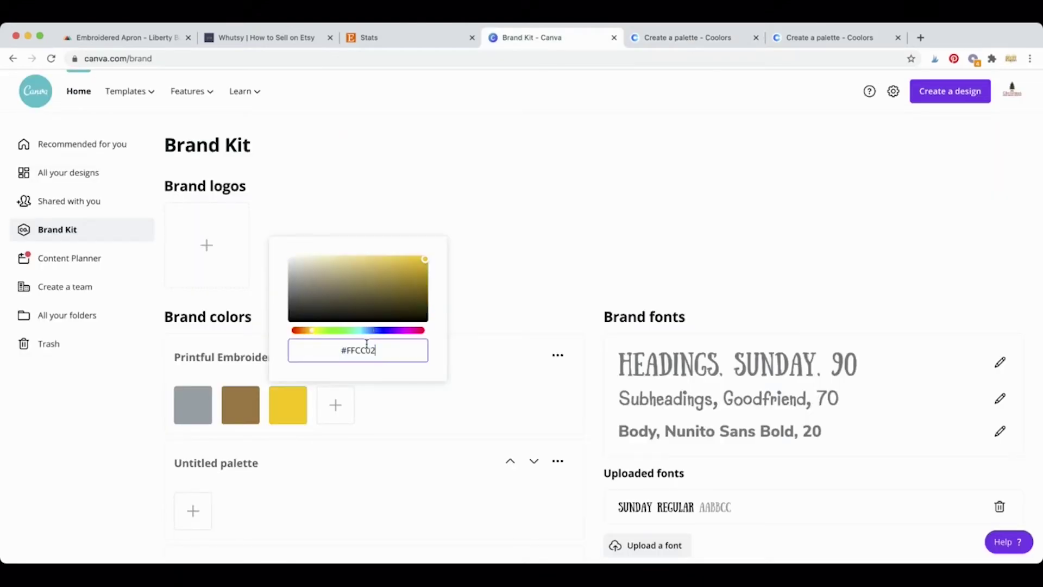
Step: Copy E25C27 from the first Coolors palette and add it as the fourth color of Canva's Printful Embroidery Colors
{"action": "left_click", "coordinate": [664, 38]}
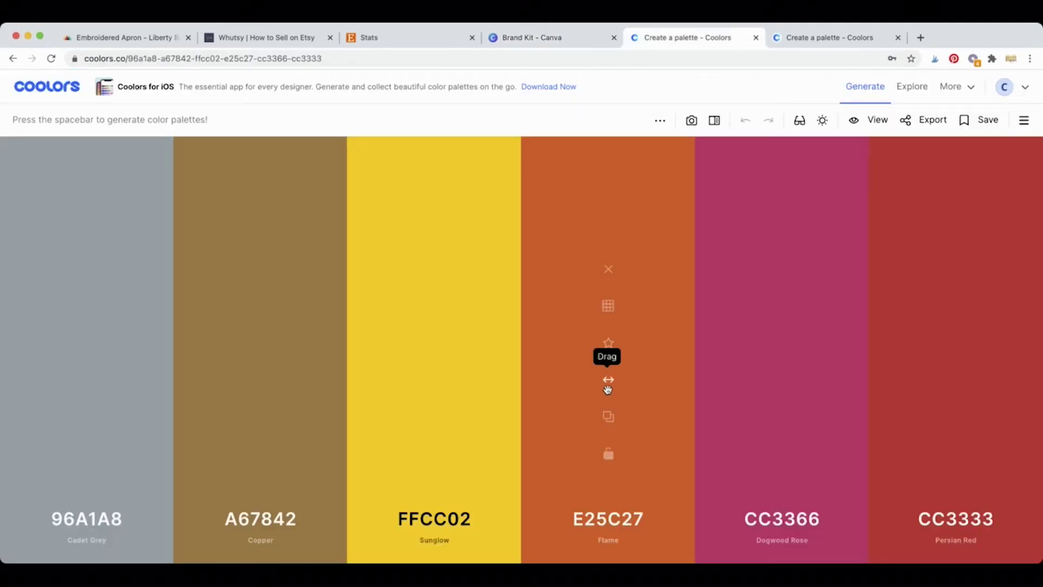
{"action": "left_click", "coordinate": [609, 416]}
{"action": "left_click", "coordinate": [577, 36]}
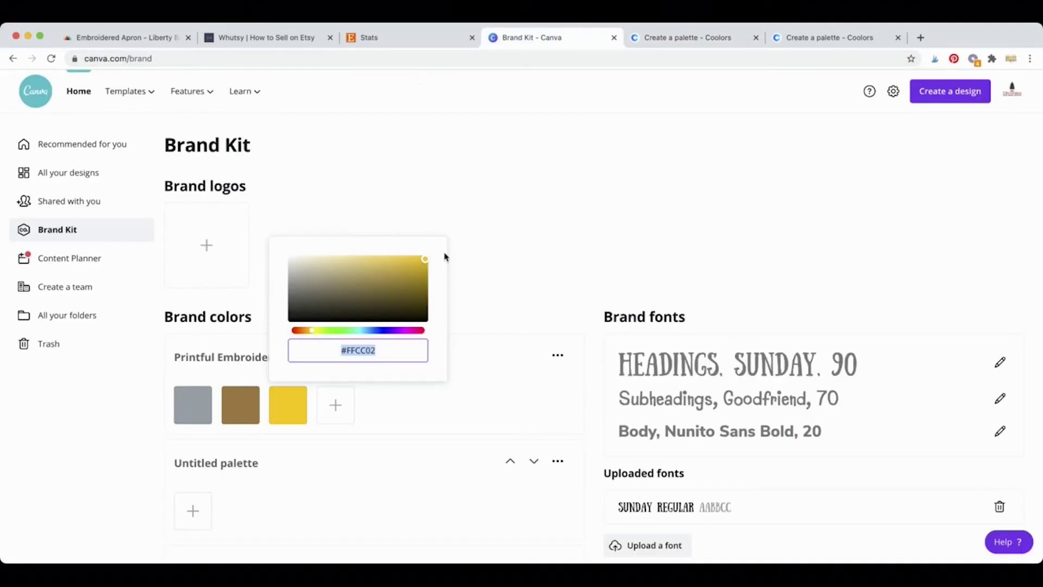
{"action": "left_click", "coordinate": [335, 406]}
{"action": "left_click", "coordinate": [406, 351]}
{"action": "key", "text": "super+v"}
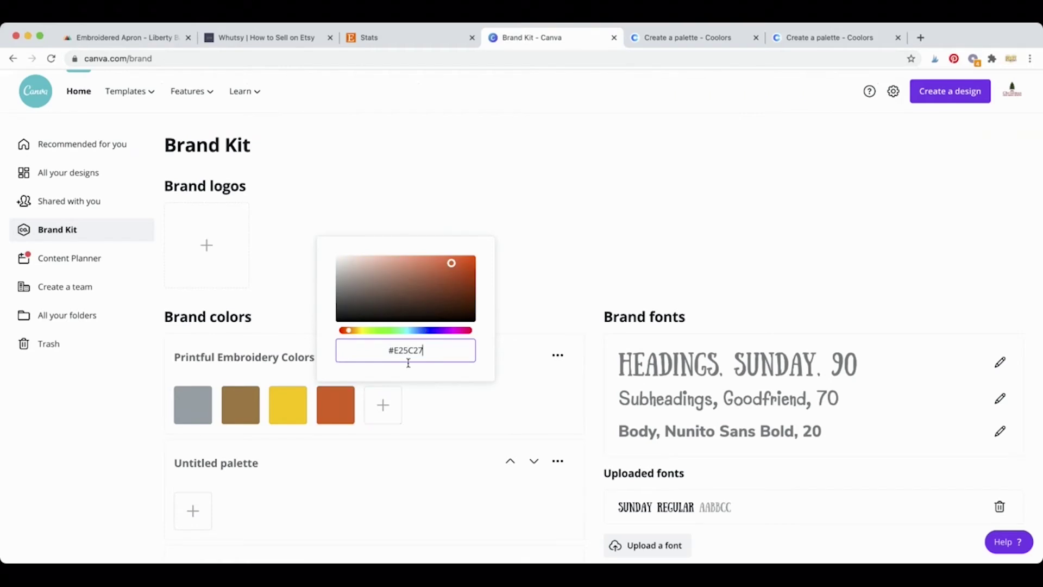
Step: Copy CC3366 from the first Coolors palette and add it as the fifth color of Canva's Printful Embroidery Colors
{"action": "left_click", "coordinate": [679, 38]}
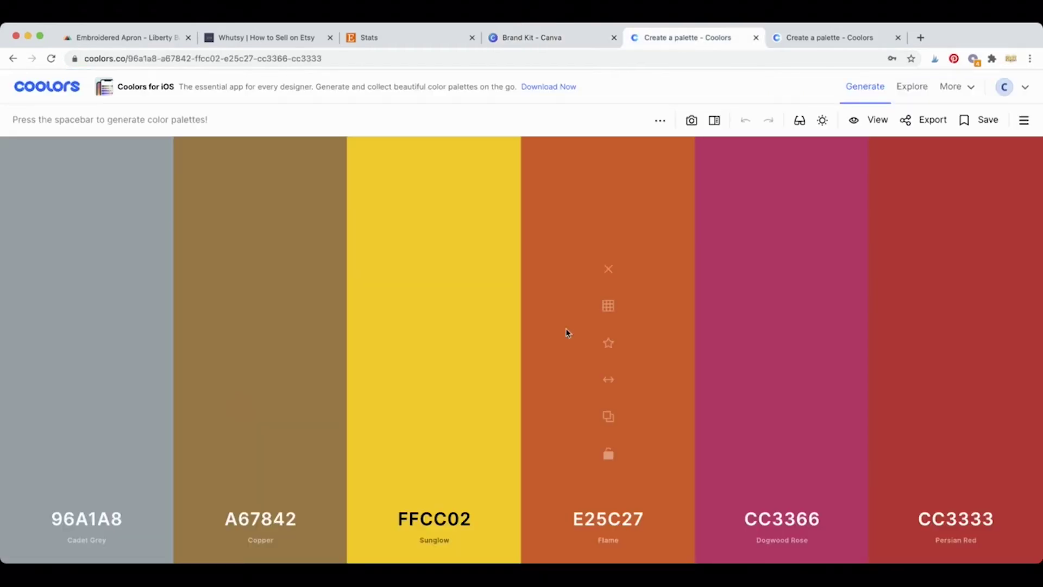
{"action": "left_click", "coordinate": [782, 418]}
{"action": "left_click", "coordinate": [535, 37]}
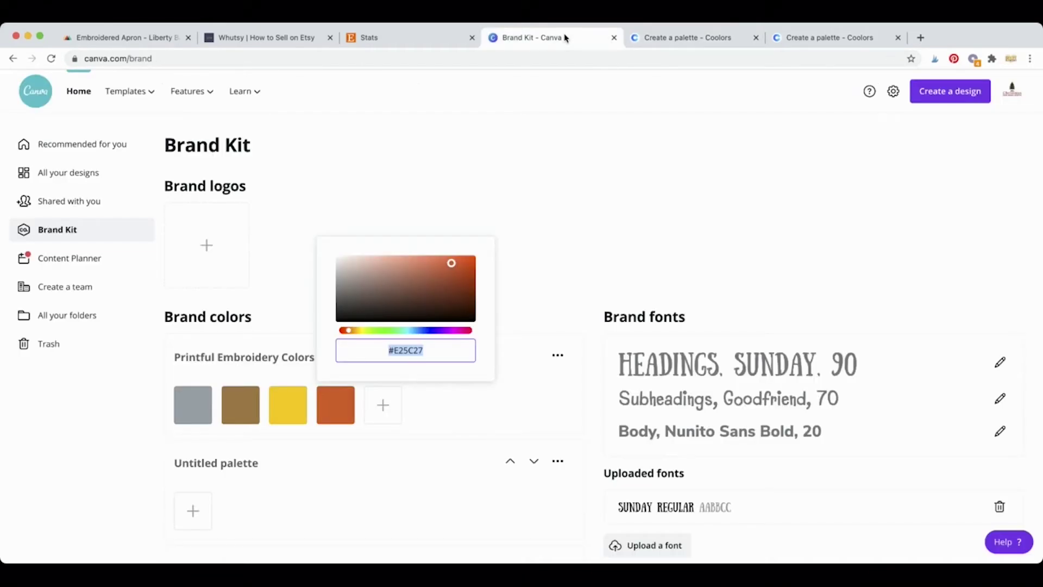
{"action": "left_click", "coordinate": [383, 404]}
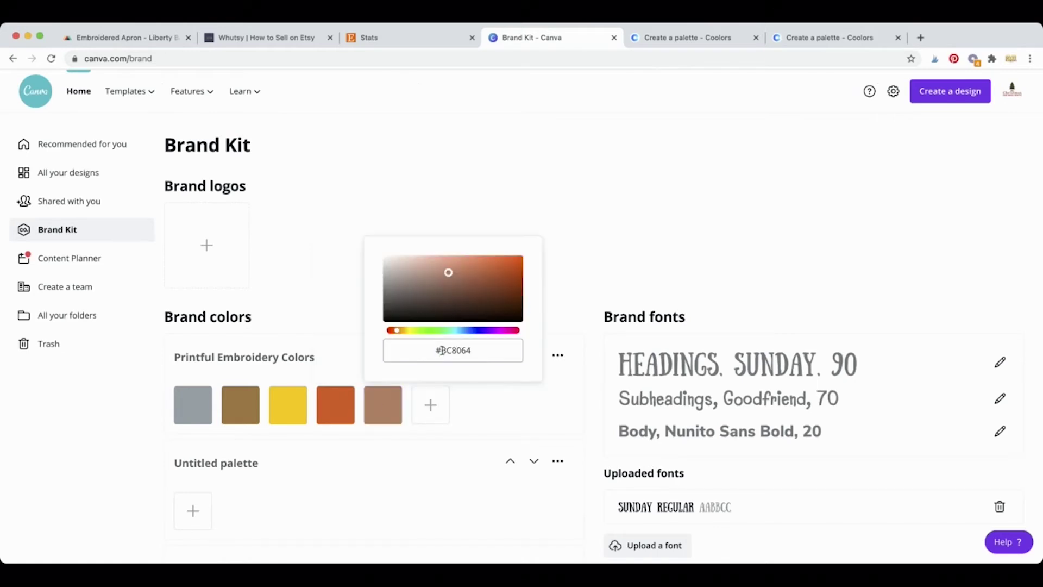
{"action": "left_click", "coordinate": [443, 351]}
{"action": "key", "text": "super+v"}
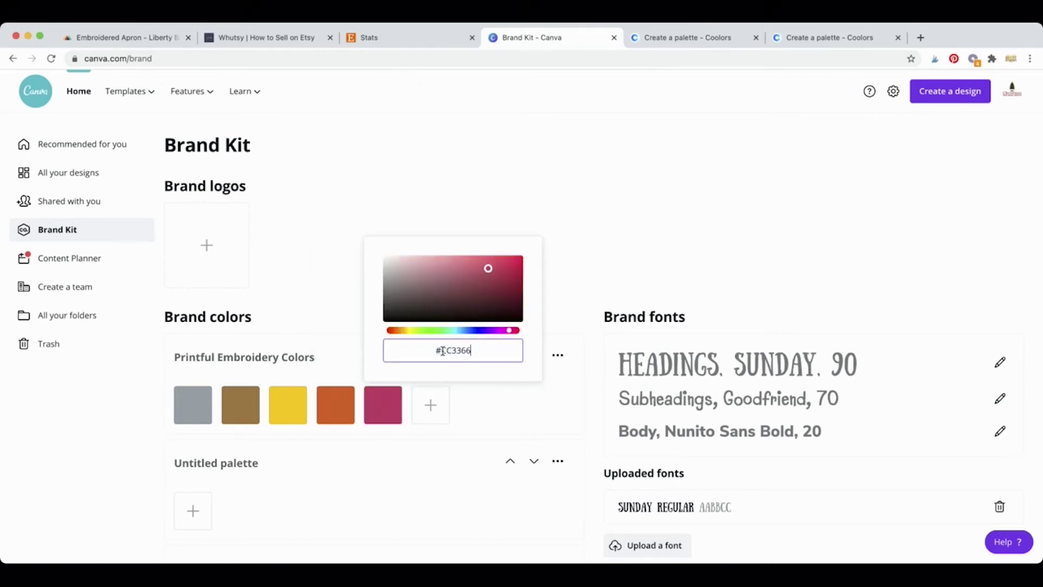
Step: Copy CC3333 from the first Coolors palette and add it as the sixth color of Canva's Printful Embroidery Colors
{"action": "left_click", "coordinate": [700, 37]}
{"action": "left_click", "coordinate": [958, 415]}
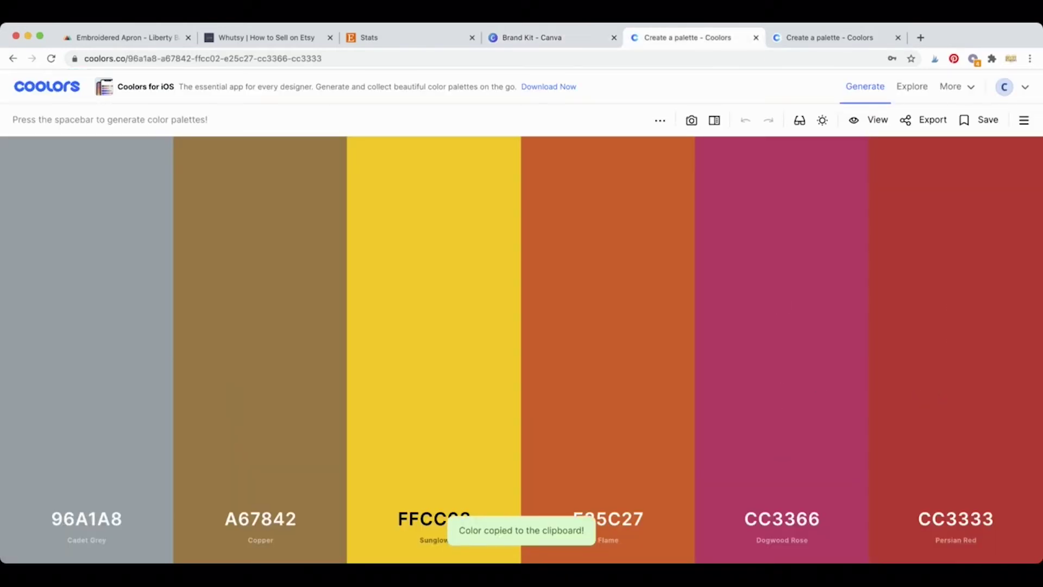
{"action": "left_click", "coordinate": [556, 36]}
{"action": "left_click", "coordinate": [430, 405]}
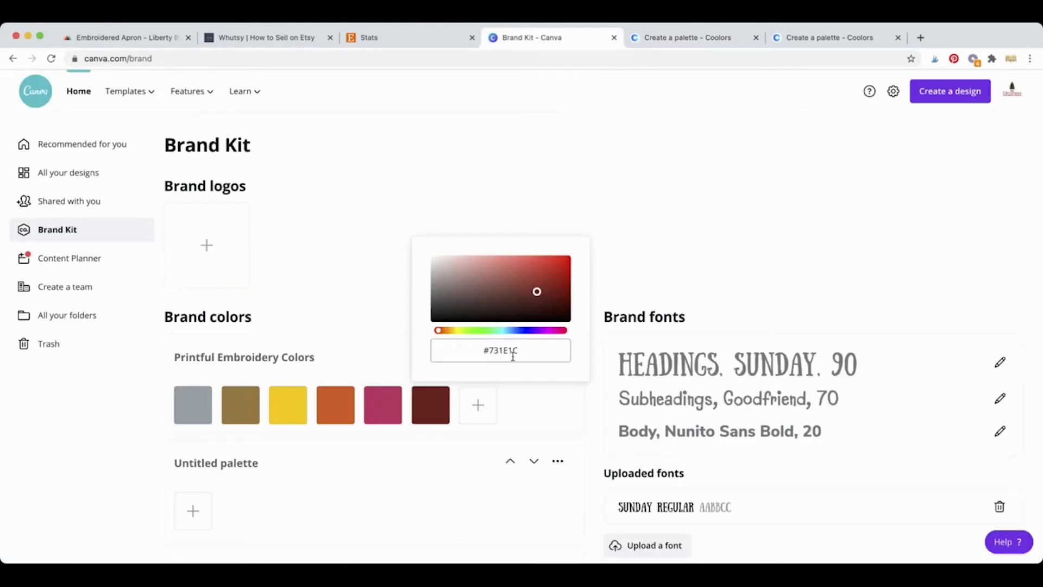
{"action": "left_click", "coordinate": [514, 352]}
{"action": "key", "text": "super+v"}
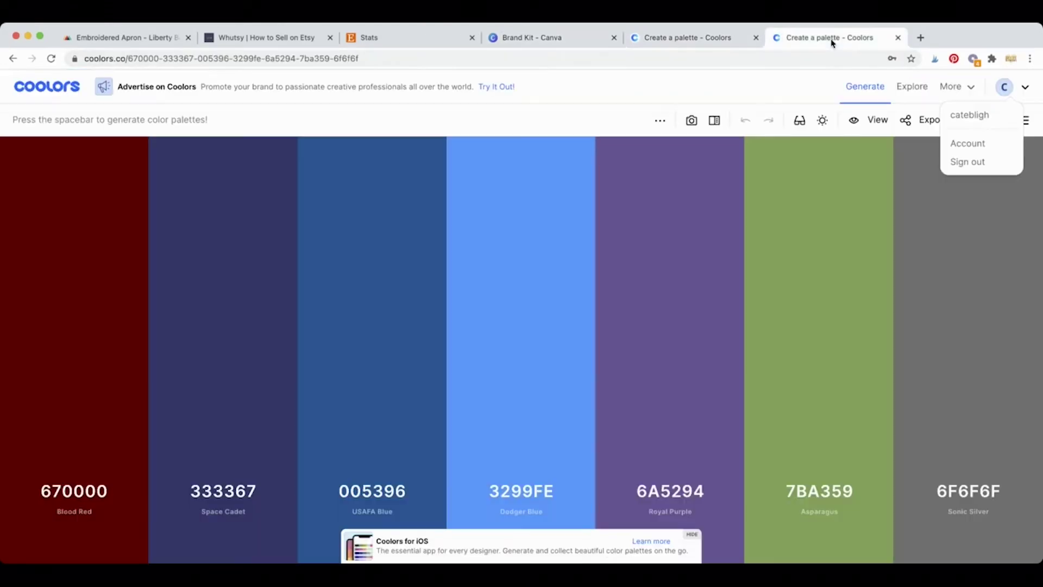
Step: Copy 670000 from the second Coolors palette and add it as the seventh color of Canva's Printful Embroidery Colors
{"action": "left_click", "coordinate": [831, 37]}
{"action": "left_click", "coordinate": [74, 387]}
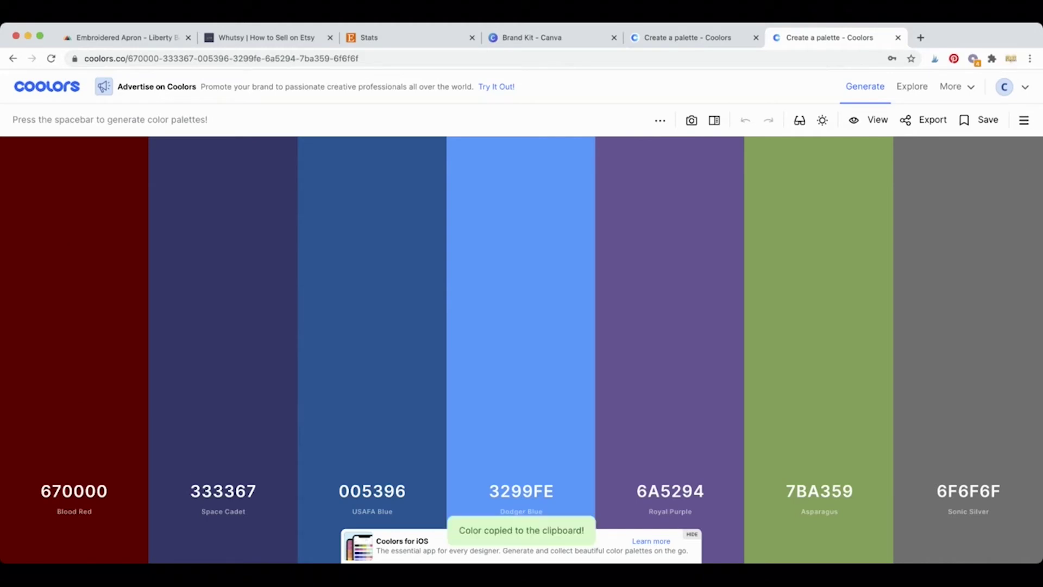
{"action": "left_click", "coordinate": [683, 38]}
{"action": "left_click", "coordinate": [583, 38]}
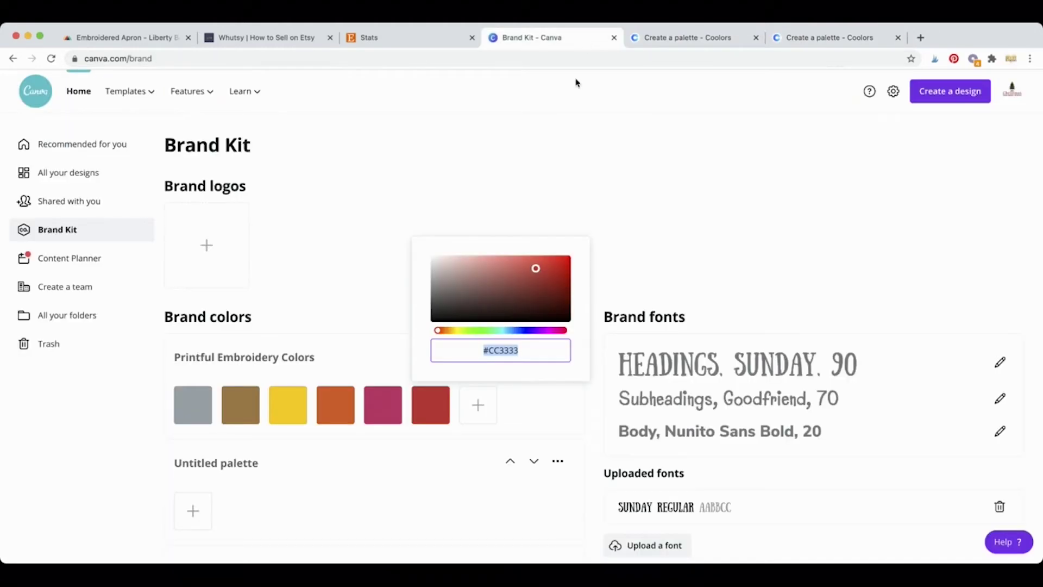
{"action": "left_click", "coordinate": [479, 404]}
{"action": "left_click", "coordinate": [485, 405]}
{"action": "key", "text": "super+v"}
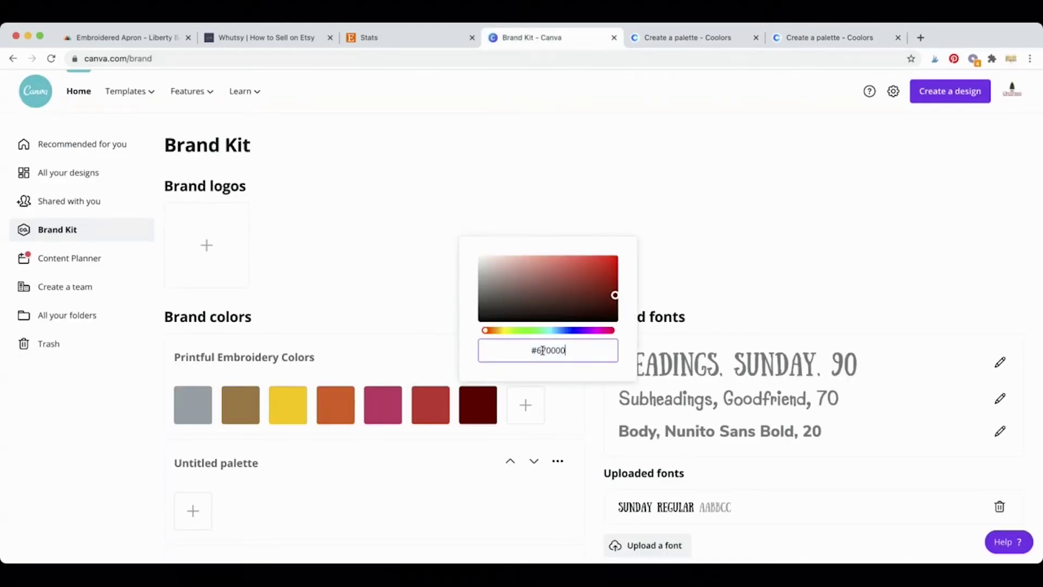
Step: Add an eighth color to Canva's Printful Embroidery Colors using 333367 copied from the second Coolors palette
{"action": "left_click", "coordinate": [526, 404]}
{"action": "left_click", "coordinate": [837, 36]}
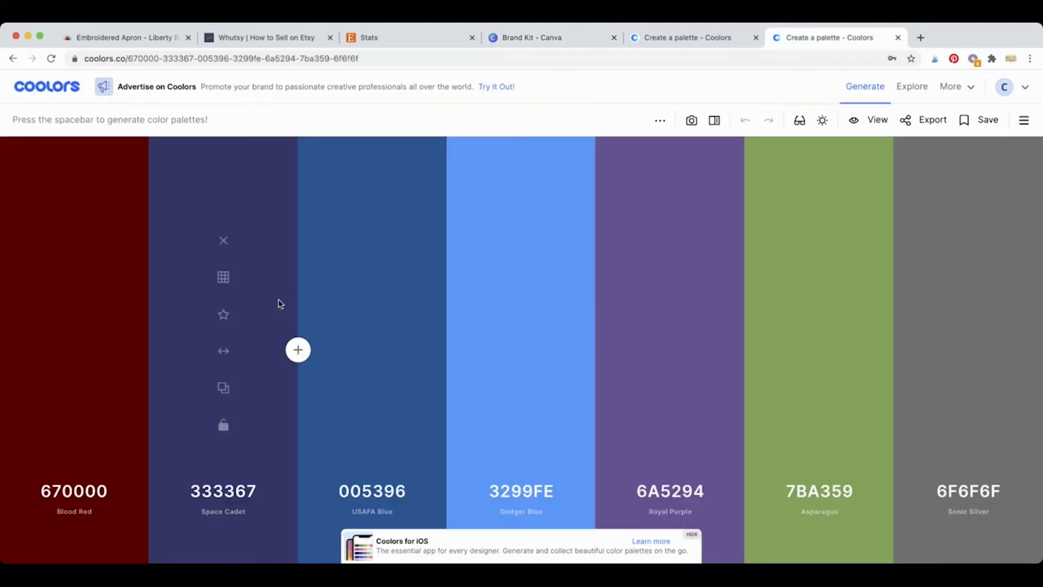
{"action": "left_click", "coordinate": [224, 389]}
{"action": "left_click", "coordinate": [570, 42]}
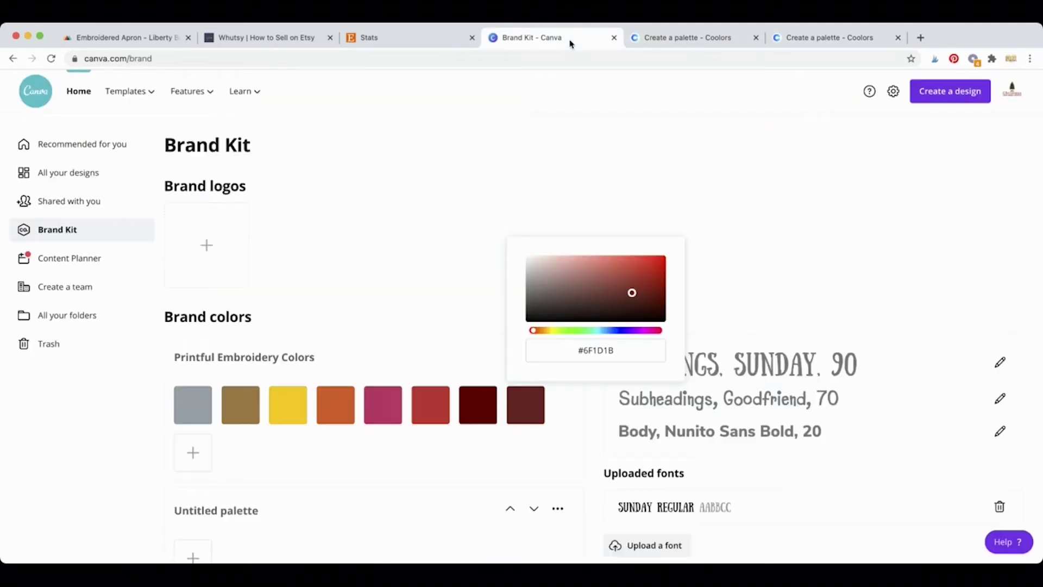
{"action": "left_click", "coordinate": [596, 352]}
{"action": "key", "text": "super+v"}
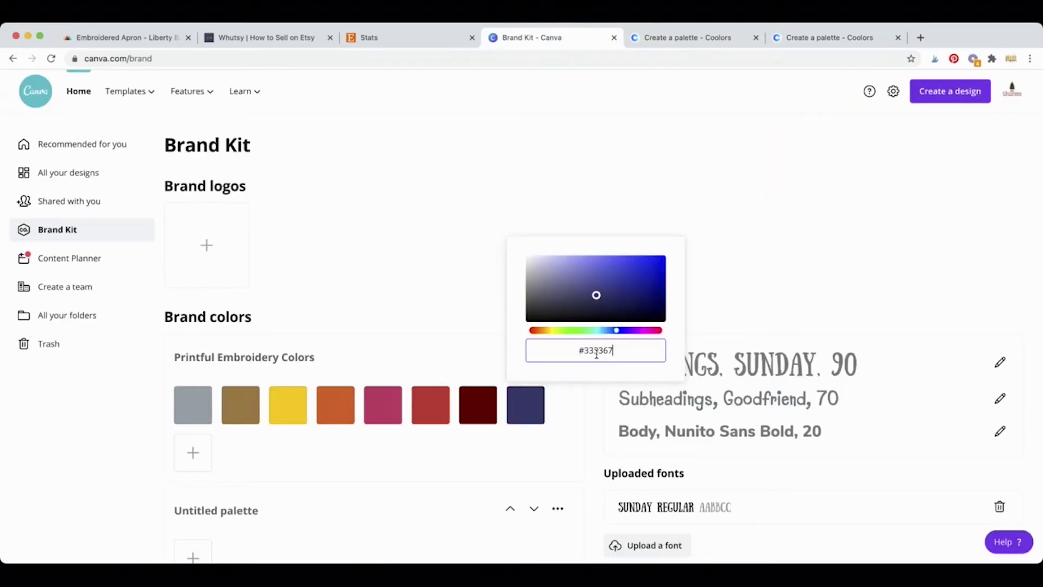
Step: Copy 005396 from the second Coolors palette and add it as the ninth color of Canva's Printful Embroidery Colors
{"action": "left_click", "coordinate": [811, 39]}
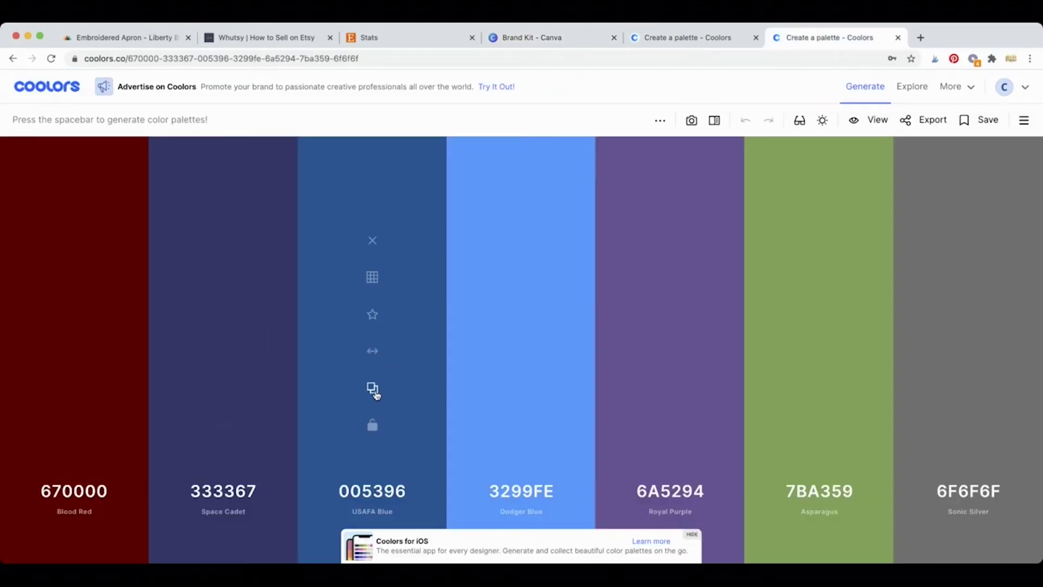
{"action": "left_click", "coordinate": [368, 400]}
{"action": "left_click", "coordinate": [575, 40]}
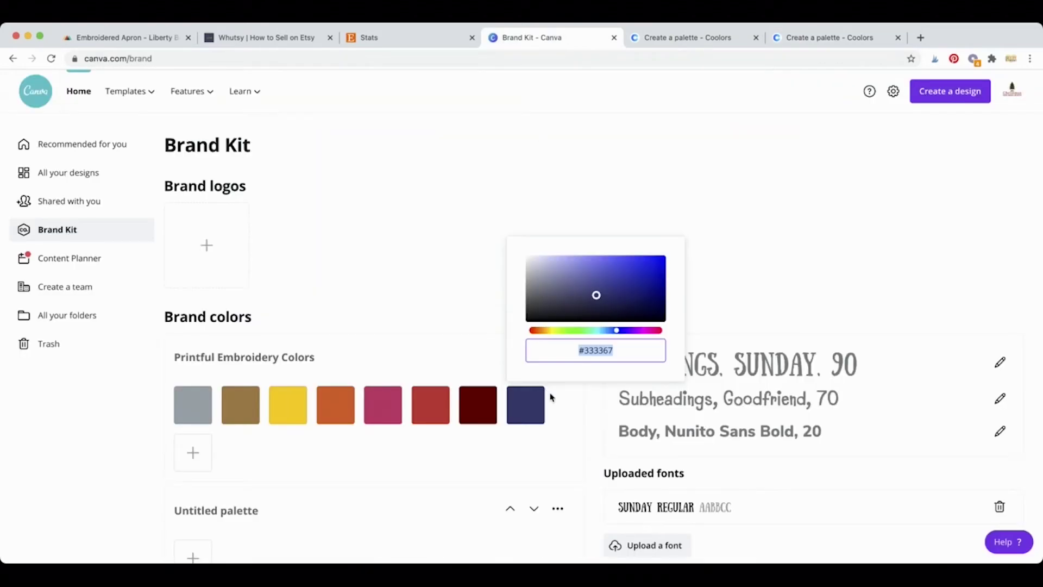
{"action": "left_click", "coordinate": [202, 454]}
{"action": "left_click", "coordinate": [271, 398]}
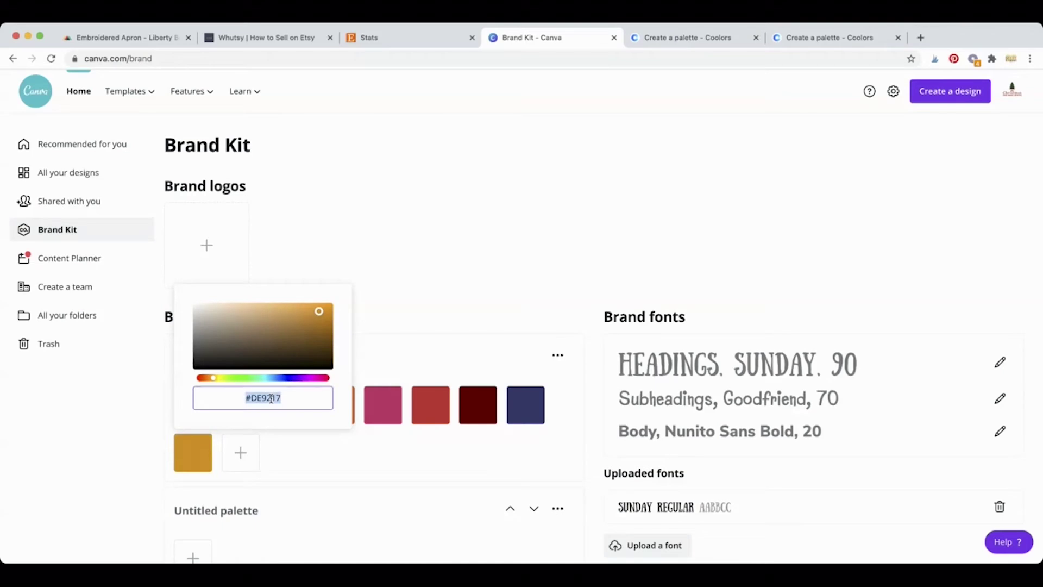
{"action": "key", "text": "super+v"}
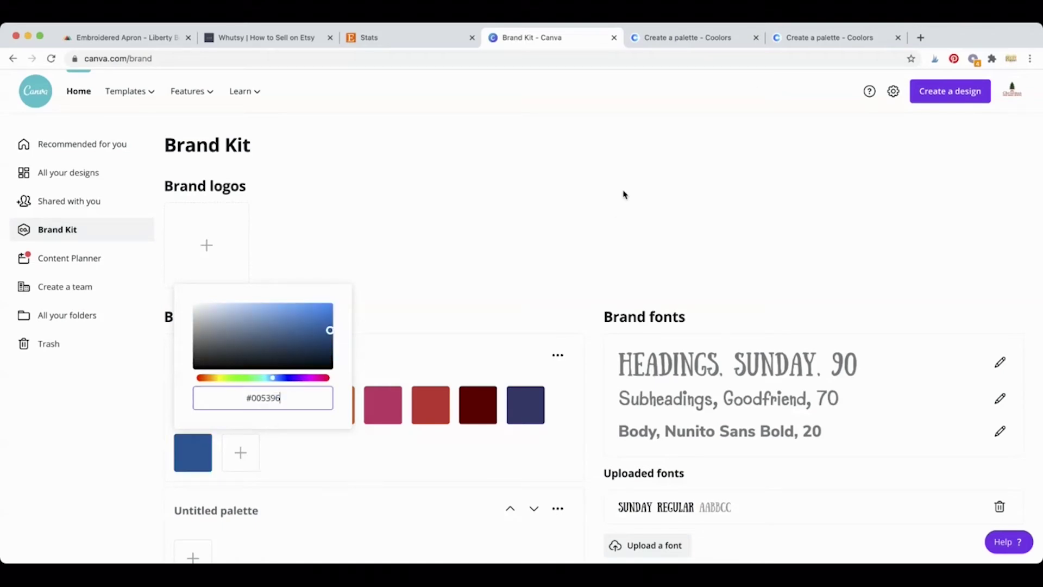
Step: Copy 3299FE from the second Coolors palette and add it as the tenth color of Canva's Printful Embroidery Colors
{"action": "left_click", "coordinate": [697, 46]}
{"action": "left_click", "coordinate": [771, 40]}
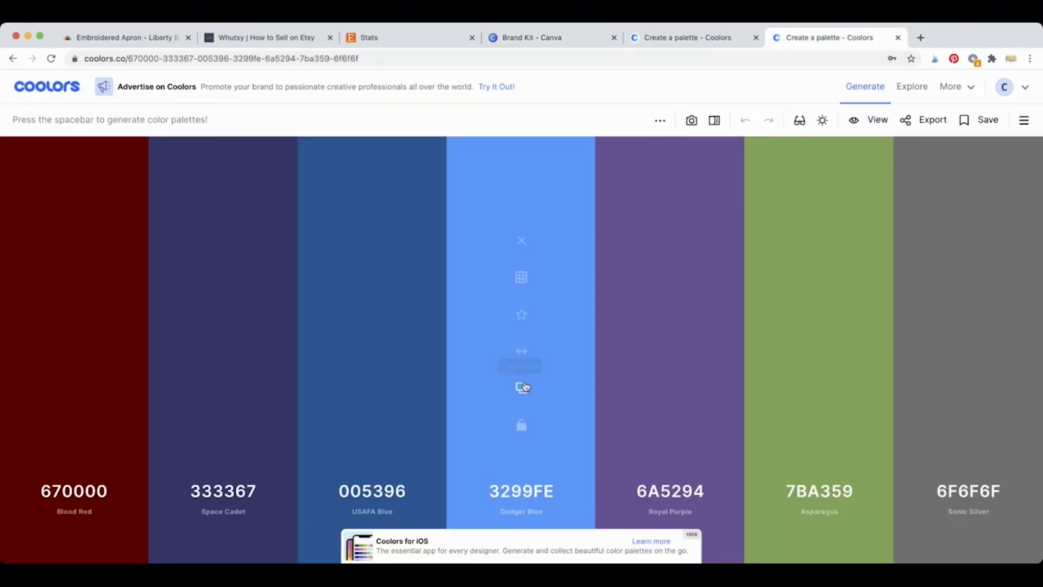
{"action": "left_click", "coordinate": [536, 386]}
{"action": "left_click", "coordinate": [543, 38]}
{"action": "left_click", "coordinate": [241, 453]}
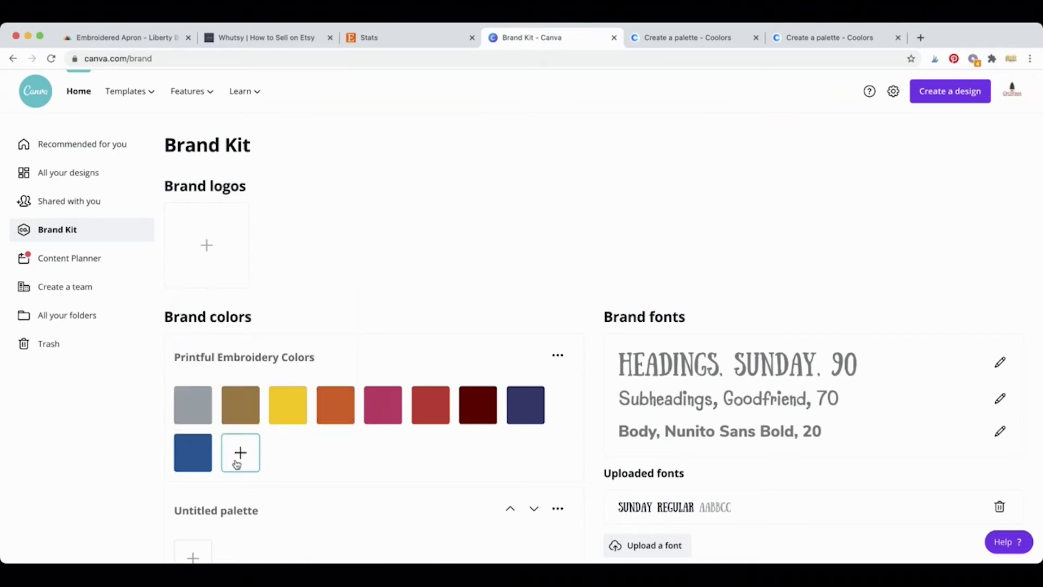
{"action": "left_click", "coordinate": [240, 452]}
{"action": "left_click", "coordinate": [306, 396]}
{"action": "key", "text": "ctrl+v"}
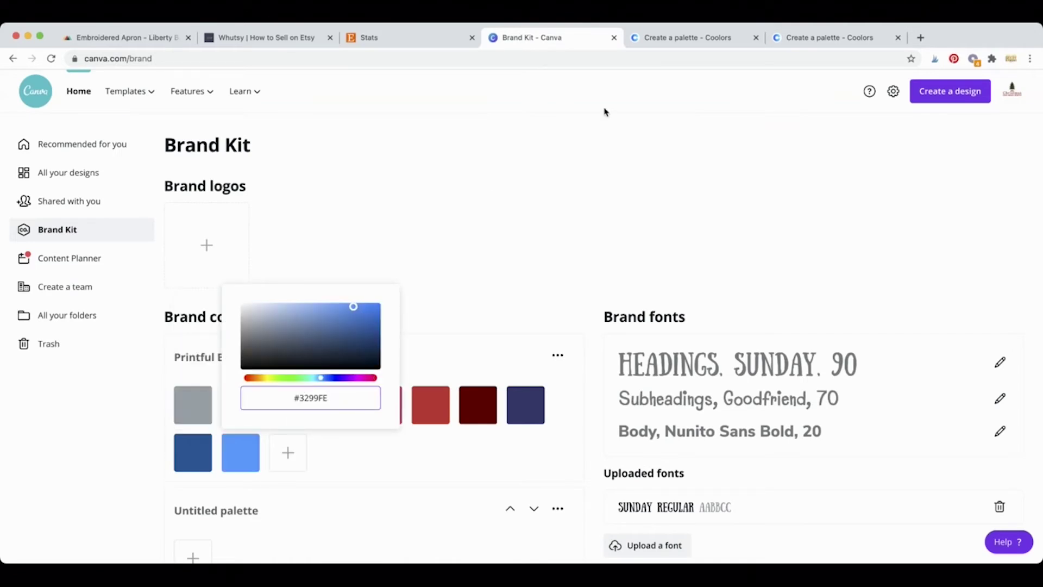
Step: Copy 6A5294 from the second Coolors palette and add it as the eleventh color of Canva's Printful Embroidery Colors
{"action": "left_click", "coordinate": [785, 39]}
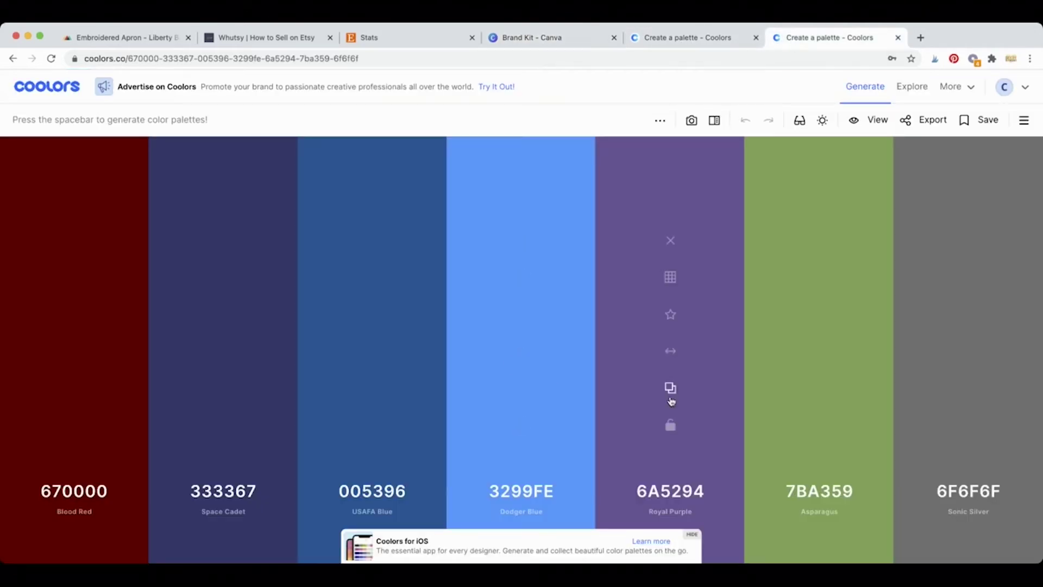
{"action": "left_click", "coordinate": [671, 388]}
{"action": "left_click", "coordinate": [555, 38]}
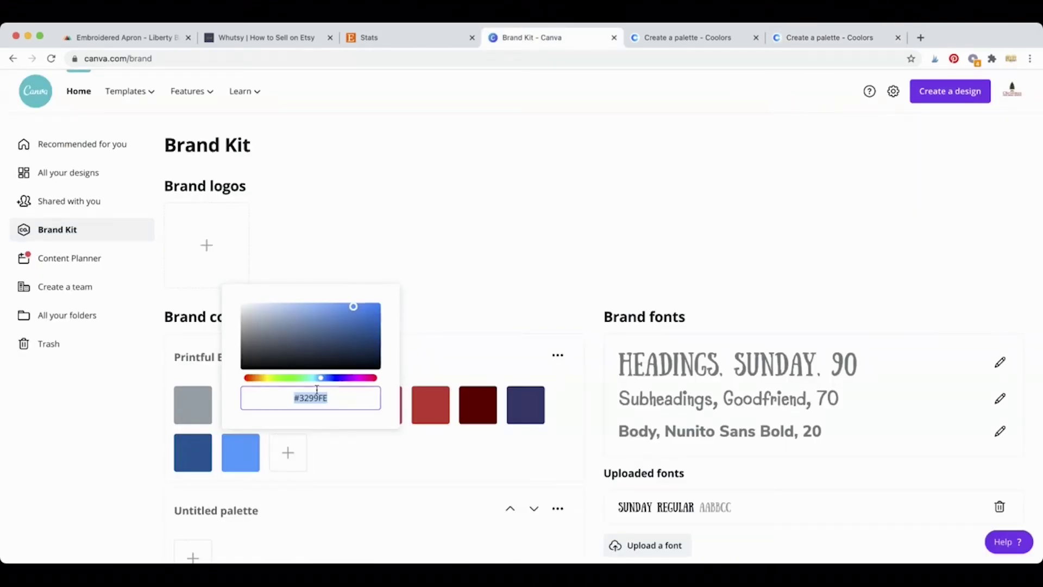
{"action": "left_click", "coordinate": [280, 458]}
{"action": "left_click", "coordinate": [280, 458]}
{"action": "left_click", "coordinate": [352, 397]}
{"action": "key", "text": "super+v"}
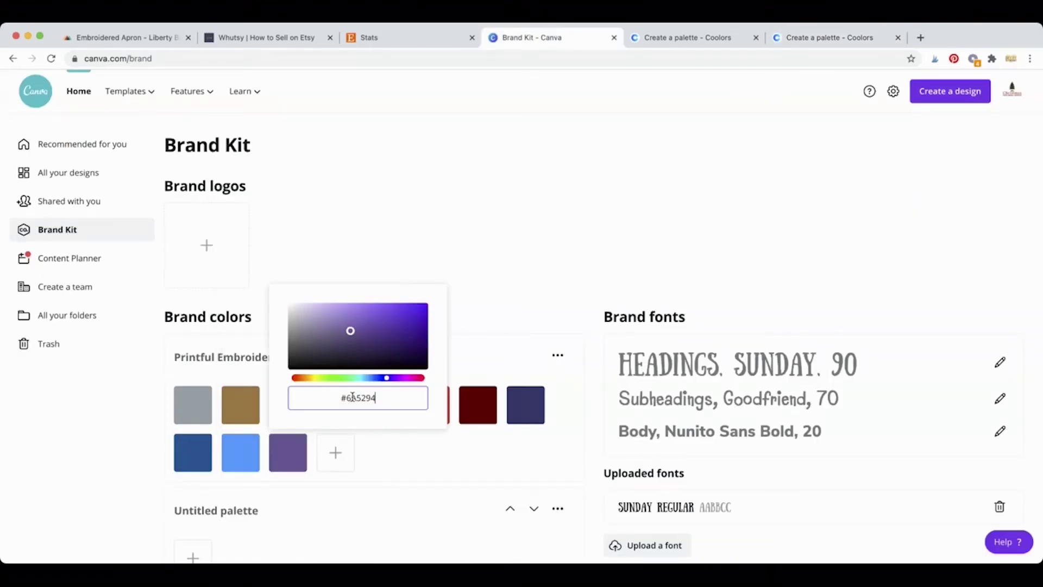
Step: Copy 7BA359 from the second Coolors palette and add it as the twelfth color of Canva's Printful Embroidery Colors
{"action": "left_click", "coordinate": [864, 38]}
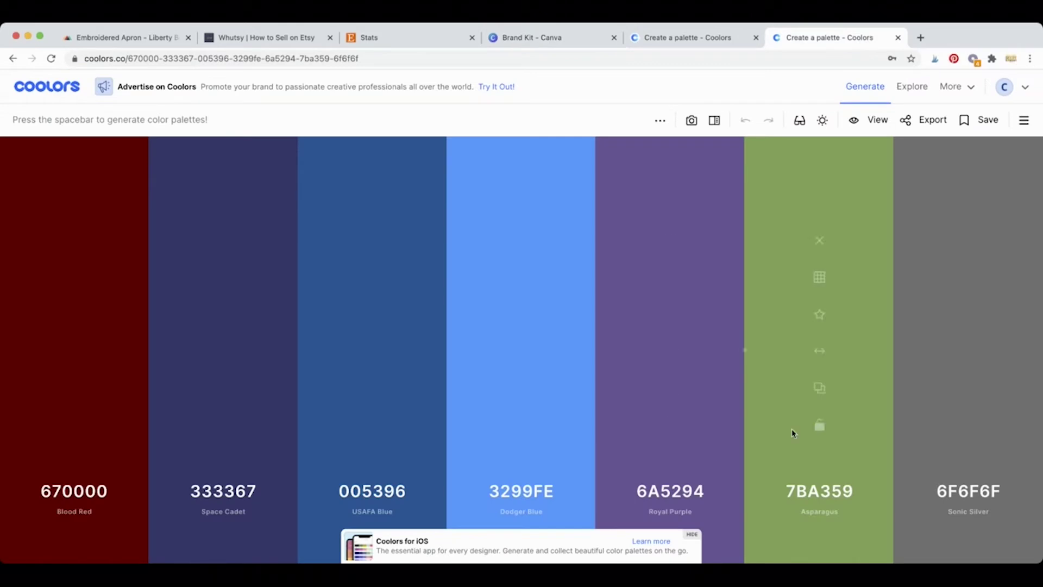
{"action": "left_click", "coordinate": [819, 387]}
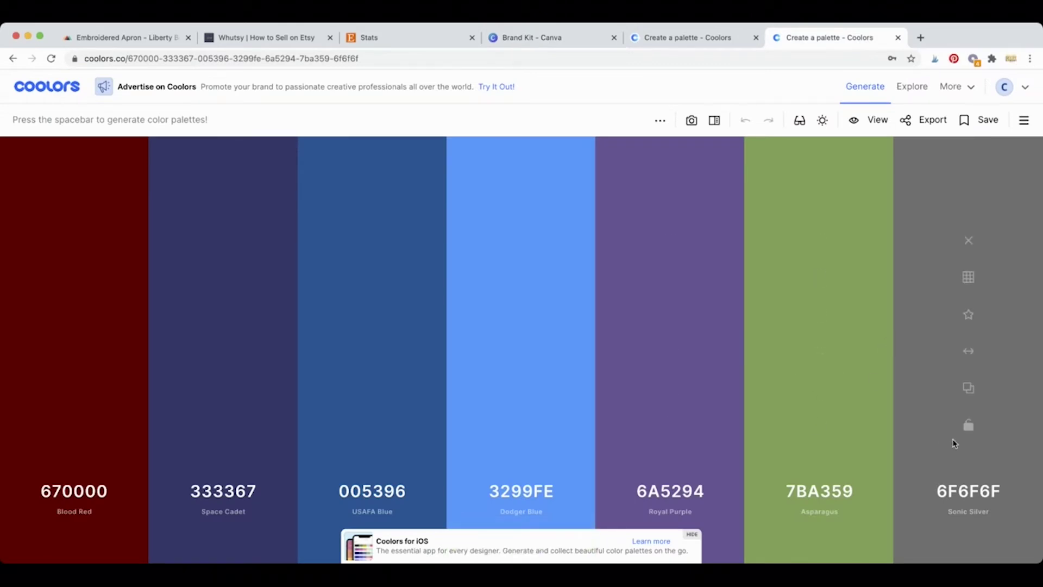
{"action": "left_click", "coordinate": [541, 39]}
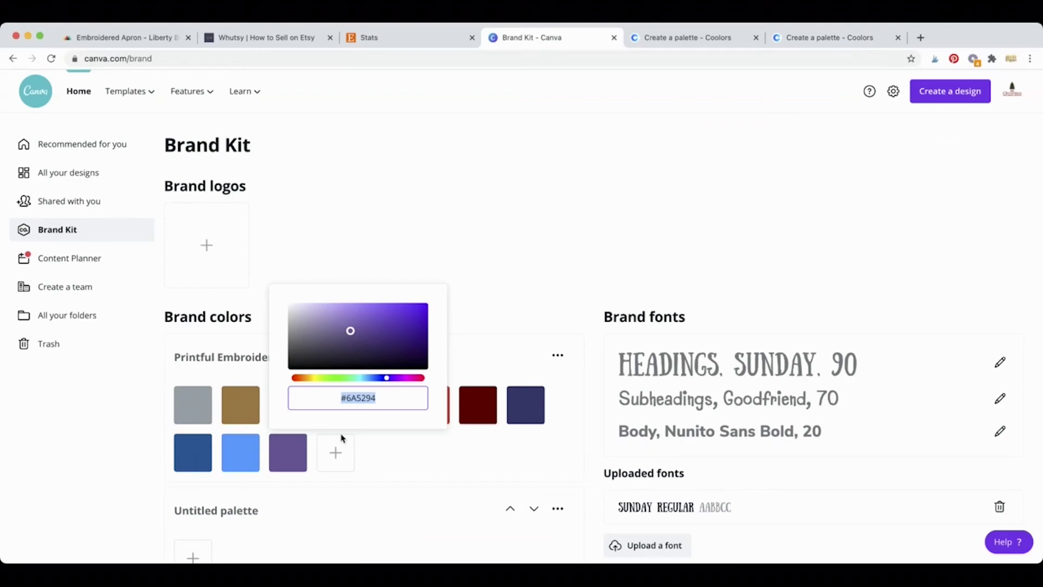
{"action": "left_click", "coordinate": [337, 450]}
{"action": "left_click", "coordinate": [407, 397]}
{"action": "key", "text": "ctrl+v"}
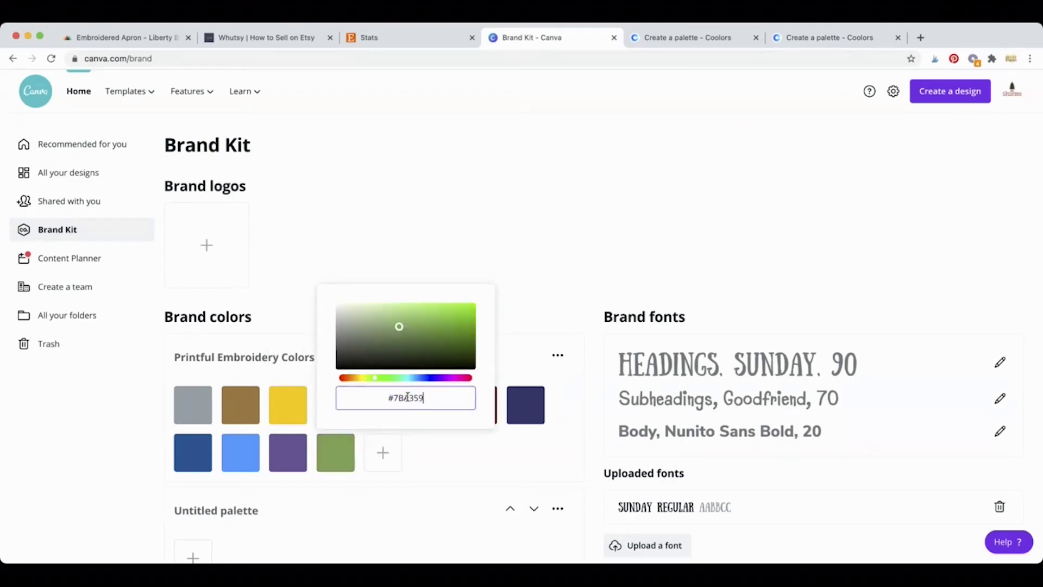
{"action": "left_click", "coordinate": [461, 453]}
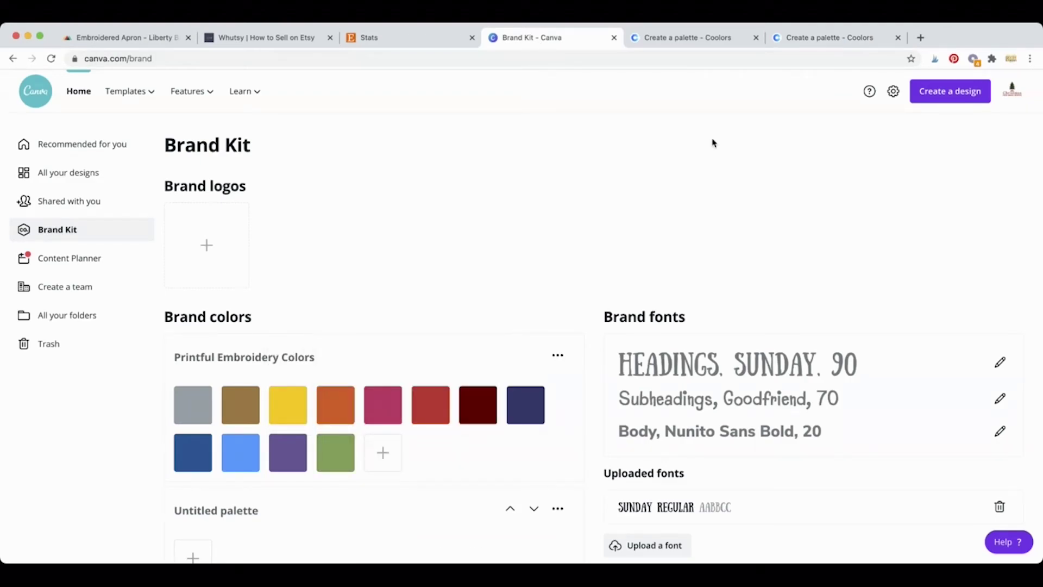
Step: Open coolors.co in a new browser tab and close the two old Coolors palette tabs
{"action": "left_click", "coordinate": [809, 36]}
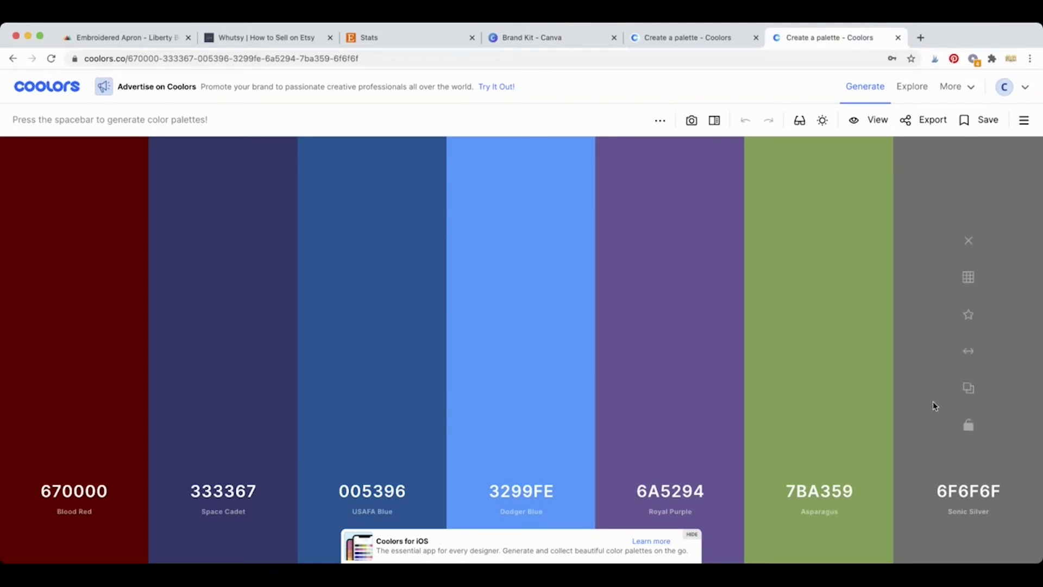
{"action": "left_click", "coordinate": [920, 37]}
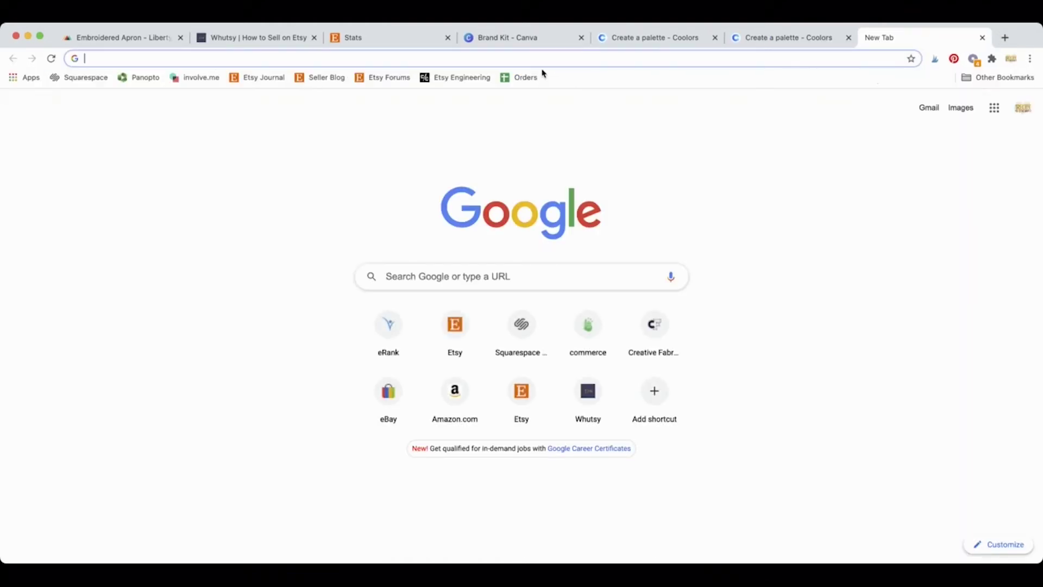
{"action": "type", "text": "cool"}
{"action": "key", "text": "Return"}
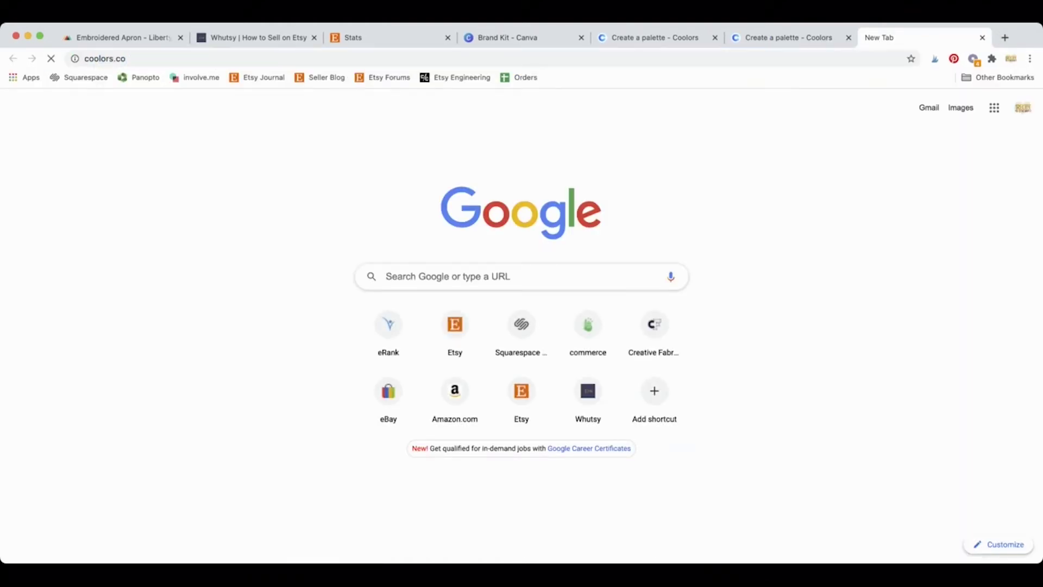
{"action": "left_click", "coordinate": [715, 37]}
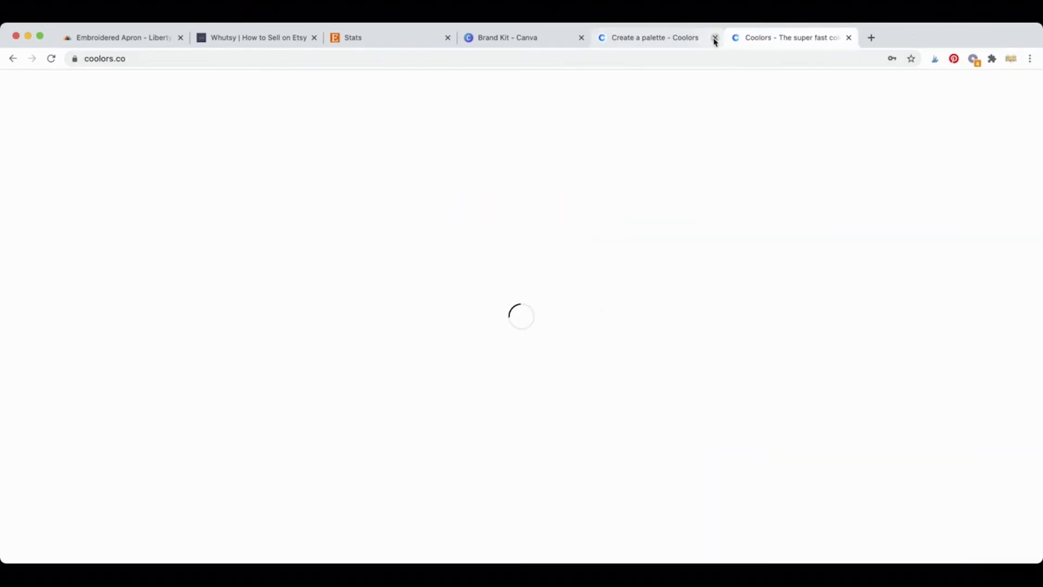
{"action": "left_click", "coordinate": [715, 38]}
Step: Load the thread color chart image into Coolors' photo palette picker and sample the 1848 Kiwi Green swatch
{"action": "mouse_move", "coordinate": [953, 87]}
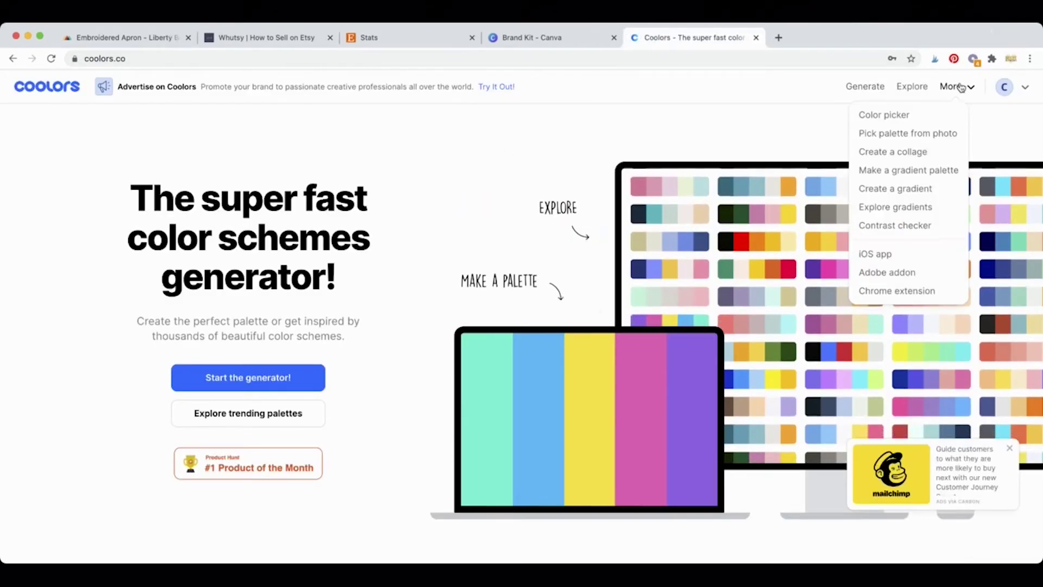
{"action": "left_click", "coordinate": [908, 133]}
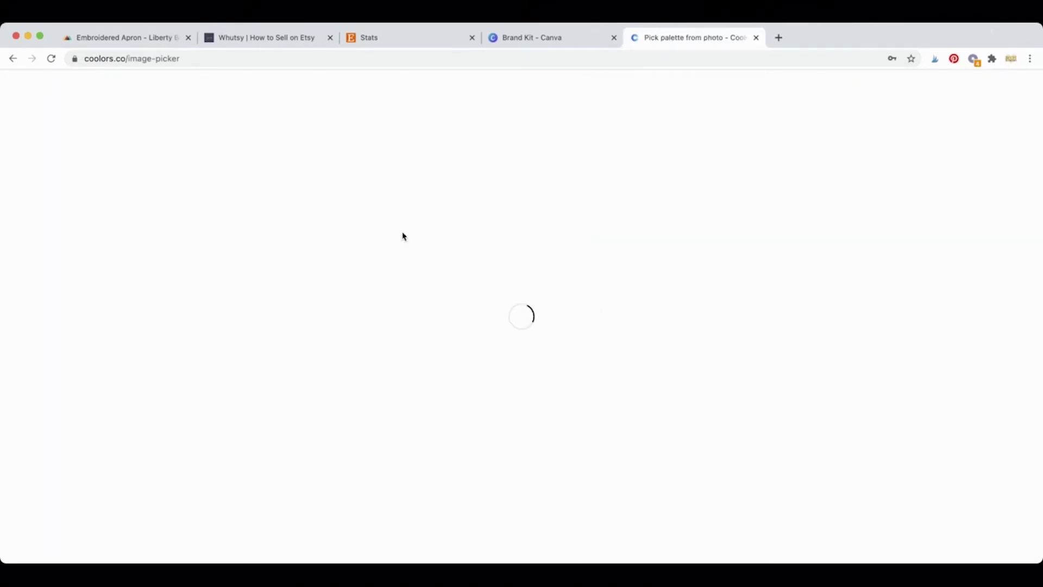
{"action": "left_click", "coordinate": [524, 354]}
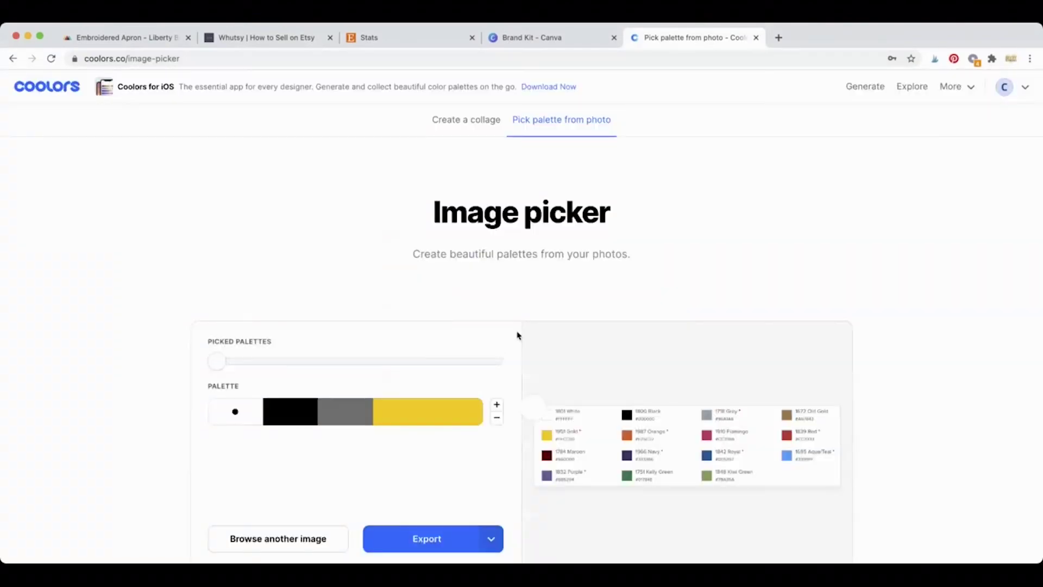
{"action": "scroll", "coordinate": [505, 257], "scroll_direction": "down", "scroll_amount": 3}
{"action": "left_click_drag", "start_coordinate": [537, 278], "coordinate": [704, 344]}
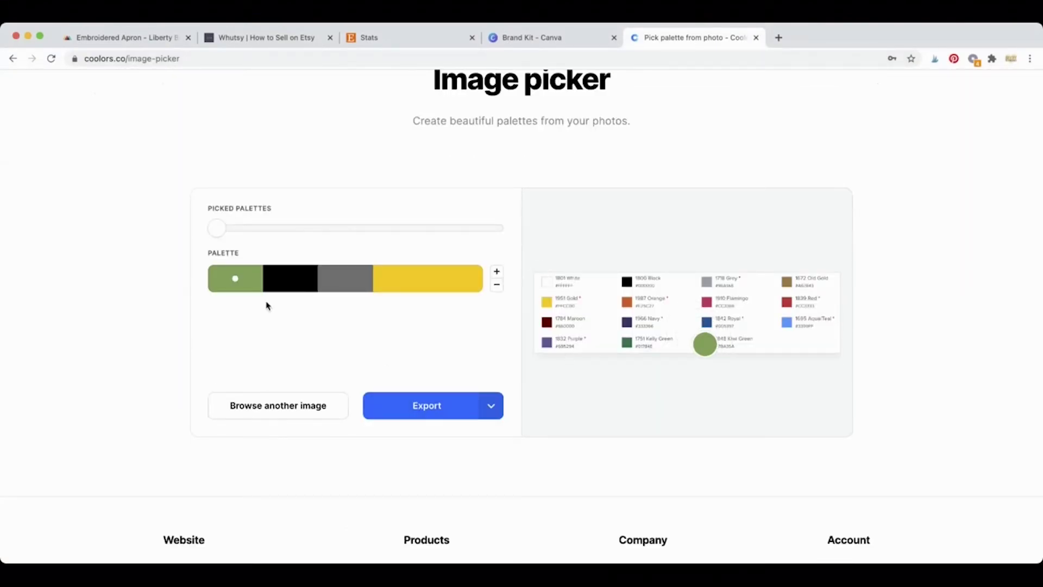
Step: Reduce the picked palette to two colors and open it in the Coolors generator
{"action": "left_click", "coordinate": [496, 285]}
{"action": "left_click", "coordinate": [496, 286]}
{"action": "left_click", "coordinate": [496, 287]}
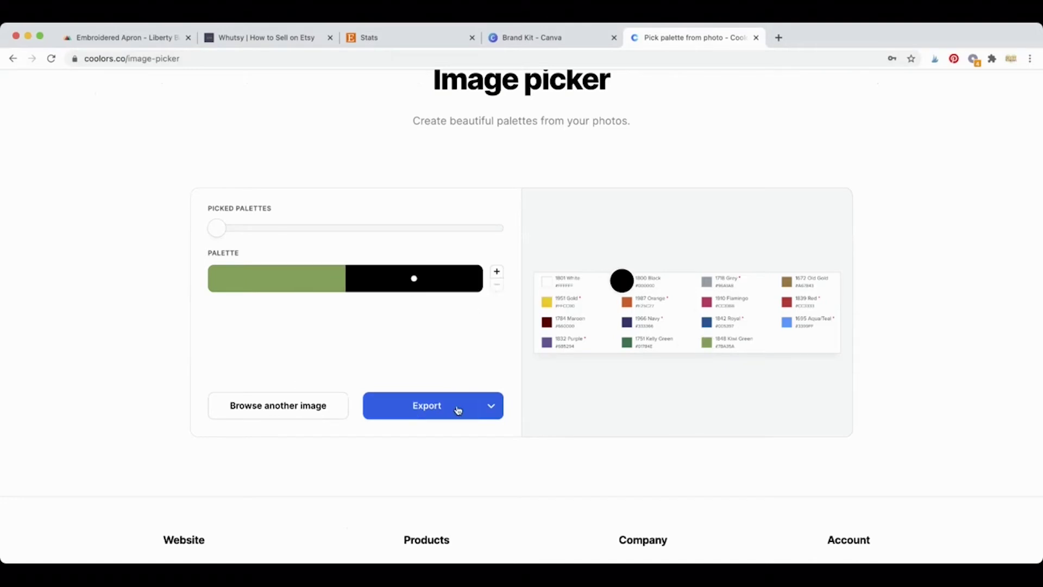
{"action": "left_click", "coordinate": [492, 407]}
{"action": "left_click", "coordinate": [495, 322]}
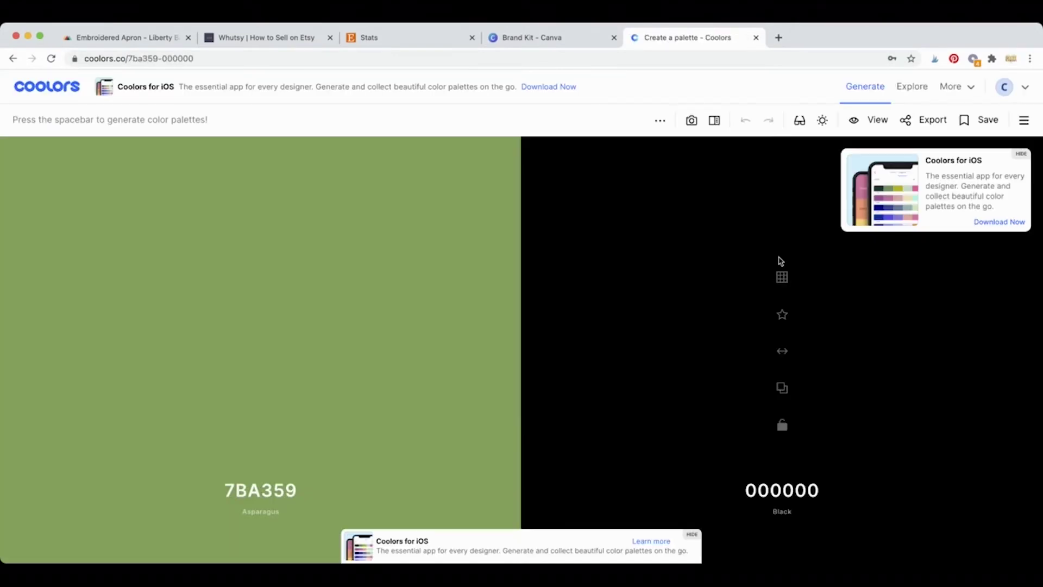
Step: Copy 7BA359 from the new two-color Coolors palette and add it as the thirteenth color of Canva's Printful Embroidery Colors
{"action": "left_click", "coordinate": [261, 387]}
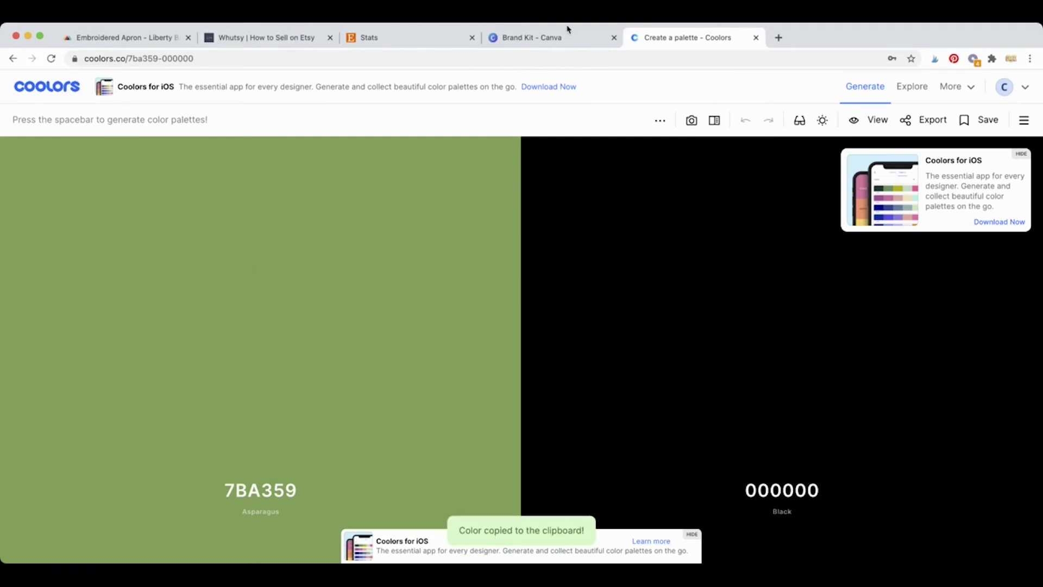
{"action": "left_click", "coordinate": [555, 38]}
{"action": "left_click", "coordinate": [371, 451]}
{"action": "left_click", "coordinate": [454, 399]}
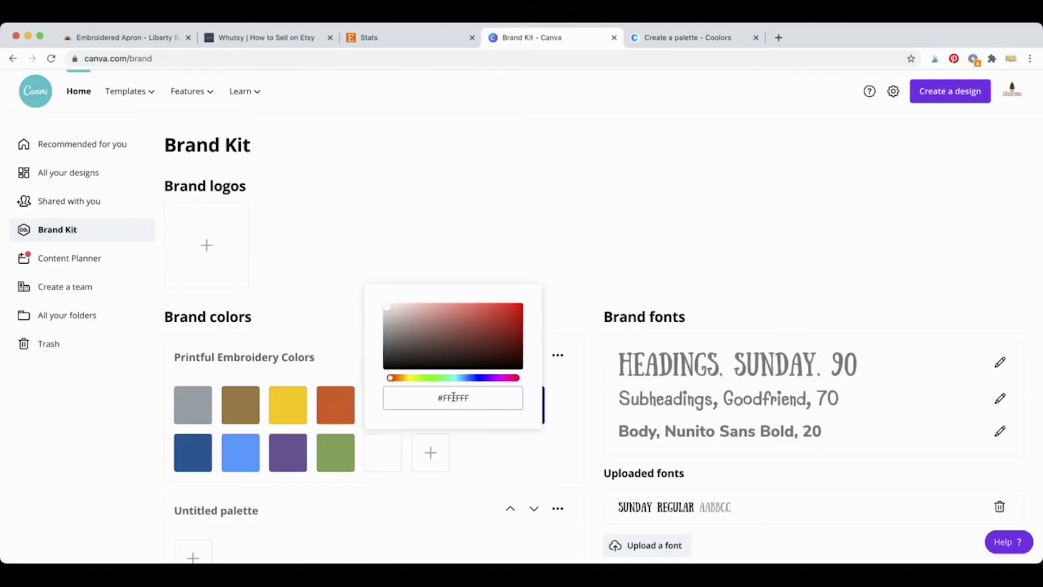
{"action": "key", "text": "super+a"}
{"action": "key", "text": "super+v"}
{"action": "left_click", "coordinate": [500, 472]}
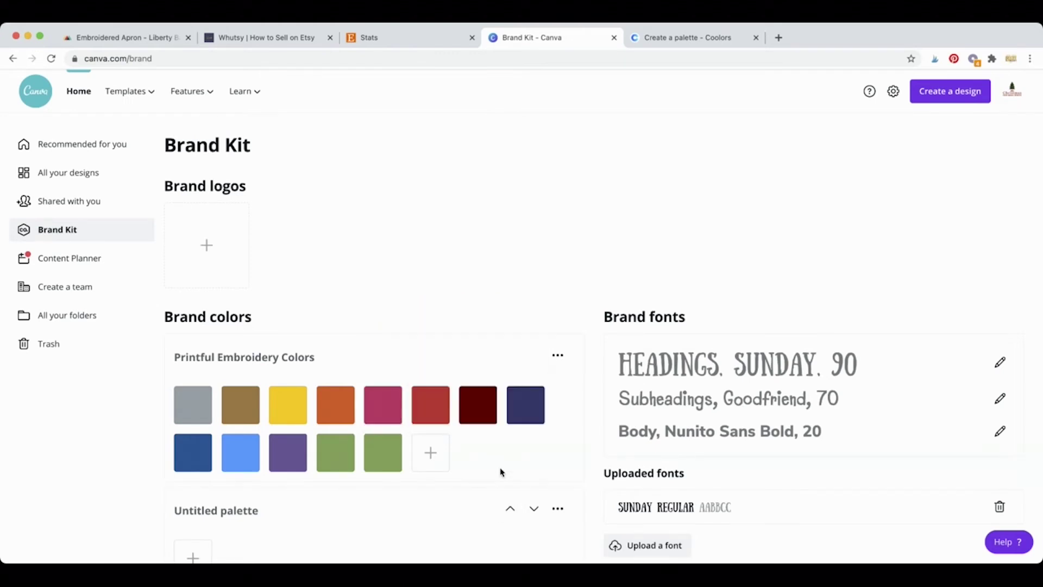
Step: Return to Coolors and reopen the tool for picking a palette from a photo
{"action": "left_click", "coordinate": [728, 39]}
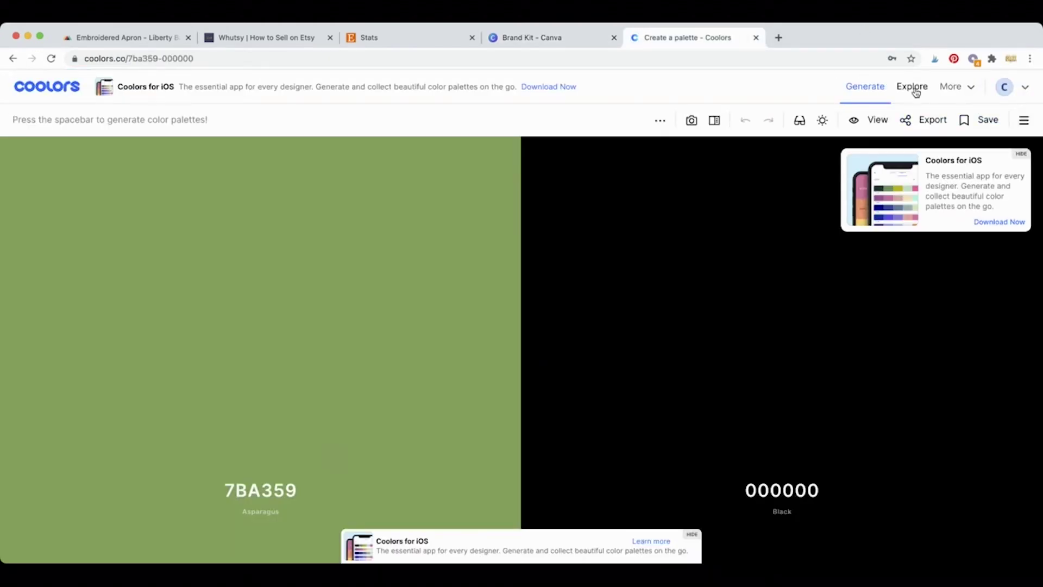
{"action": "mouse_move", "coordinate": [956, 91]}
{"action": "left_click", "coordinate": [905, 133]}
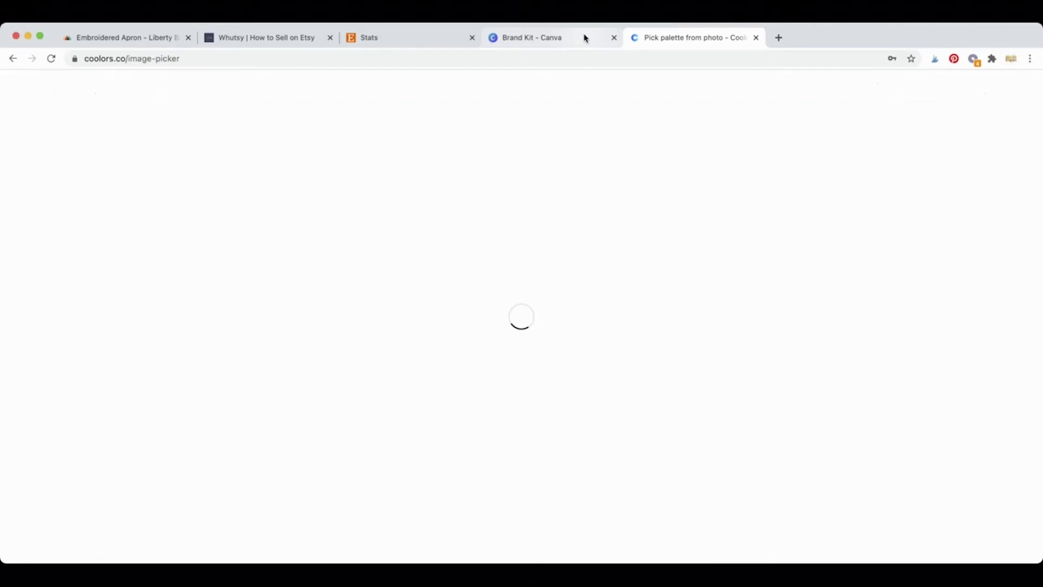
Step: Sample Kelly Green from the thread color chart as the palette's first color, open the palette in the generator and copy its hex code 00784E
{"action": "left_click", "coordinate": [555, 363]}
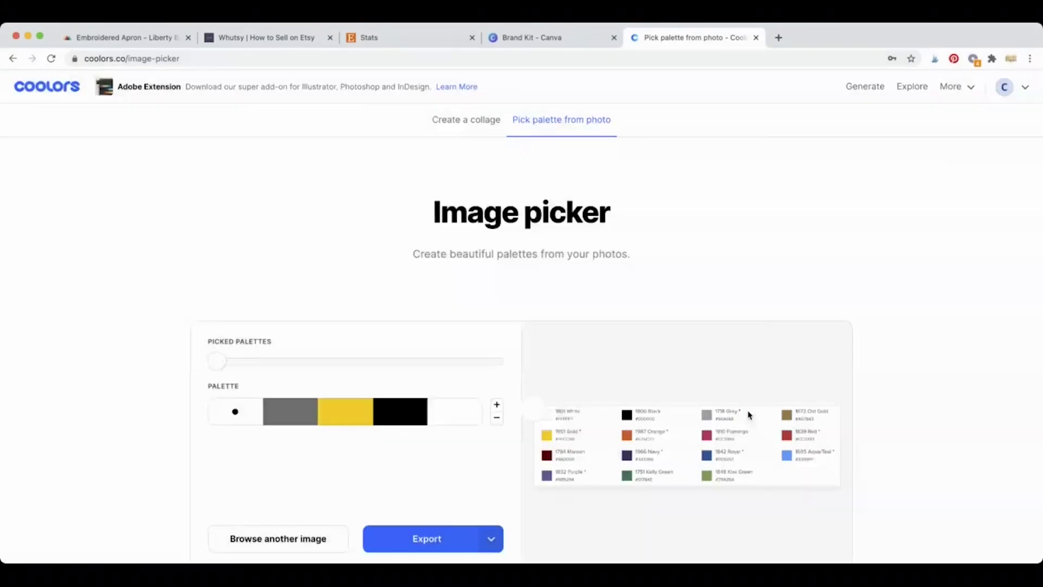
{"action": "left_click_drag", "start_coordinate": [523, 409], "coordinate": [626, 476]}
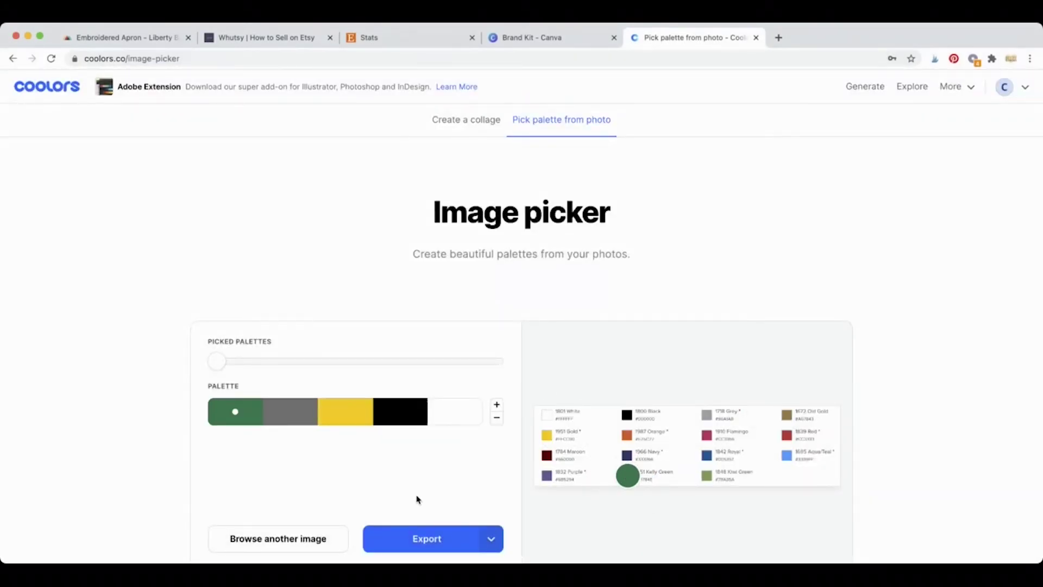
{"action": "left_click", "coordinate": [491, 538]}
{"action": "left_click", "coordinate": [493, 457]}
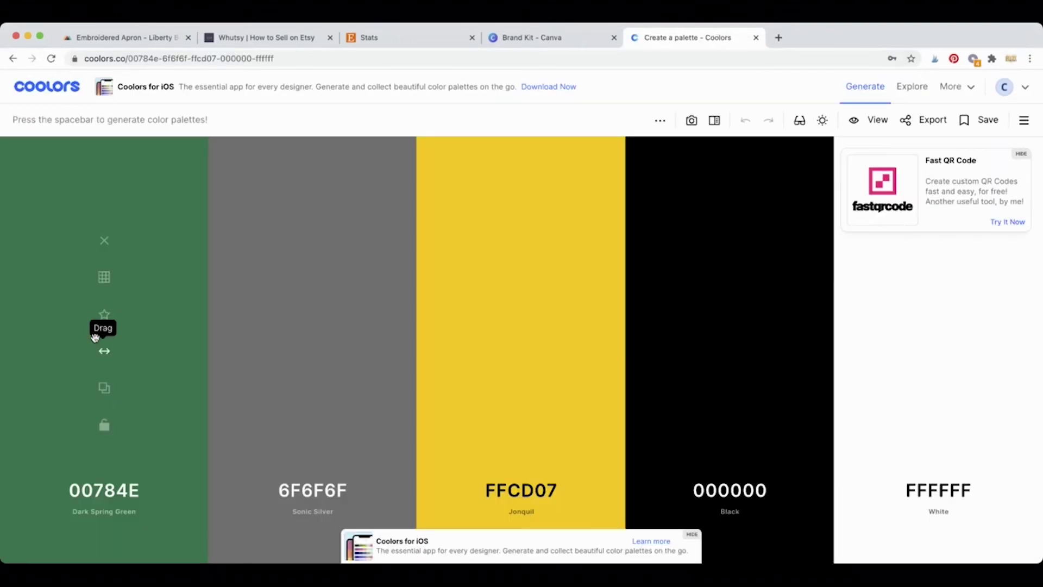
{"action": "left_click", "coordinate": [104, 388]}
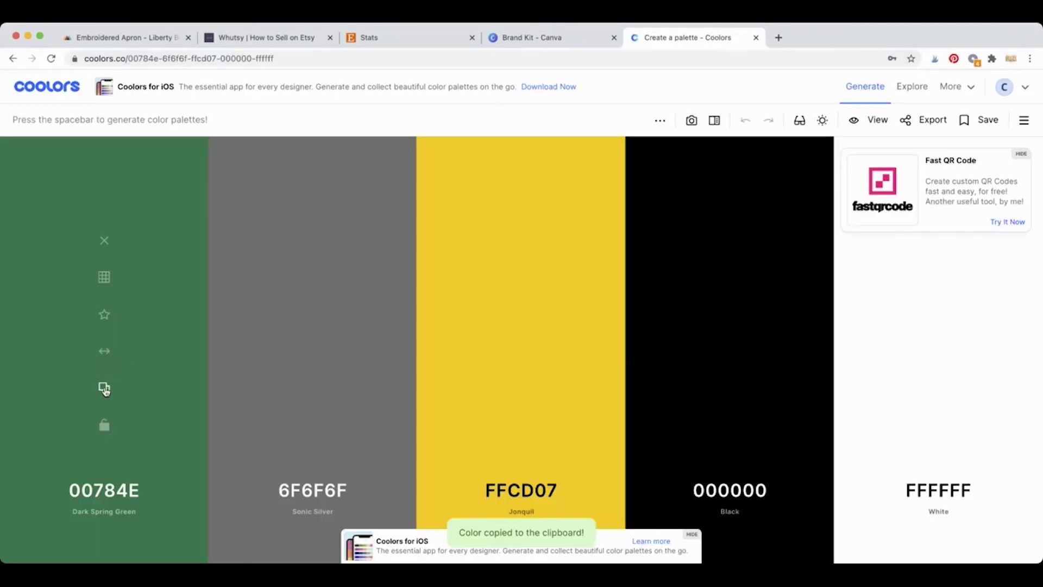
Step: Switch to Canva's Brand Kit, recolor the first of the two light green embroidery swatches with the copied hex code, and close Coolors
{"action": "left_click", "coordinate": [584, 38]}
{"action": "left_click", "coordinate": [339, 453]}
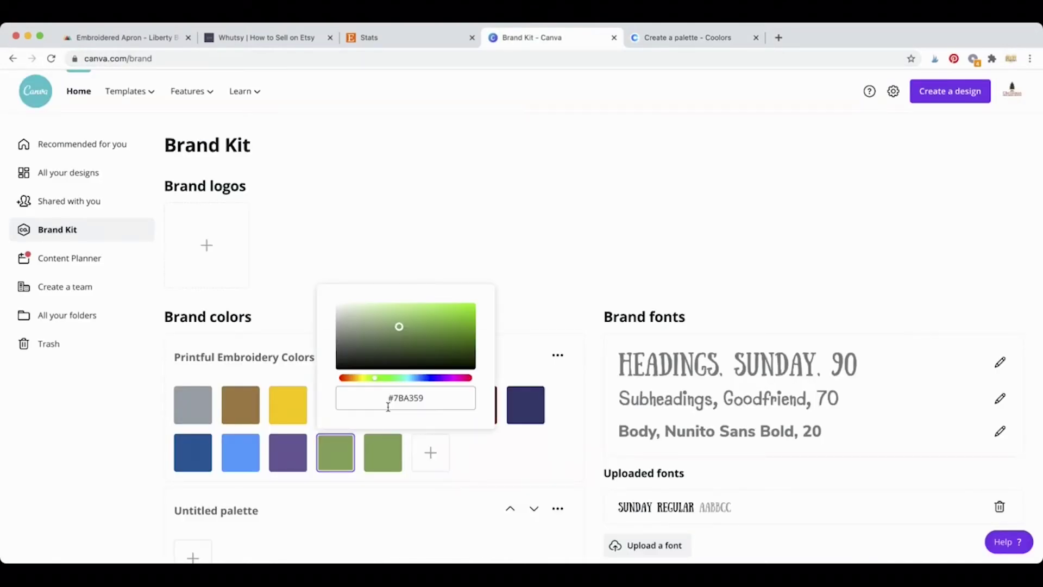
{"action": "left_click", "coordinate": [388, 407]}
{"action": "key", "text": "super+v"}
{"action": "left_click", "coordinate": [520, 277]}
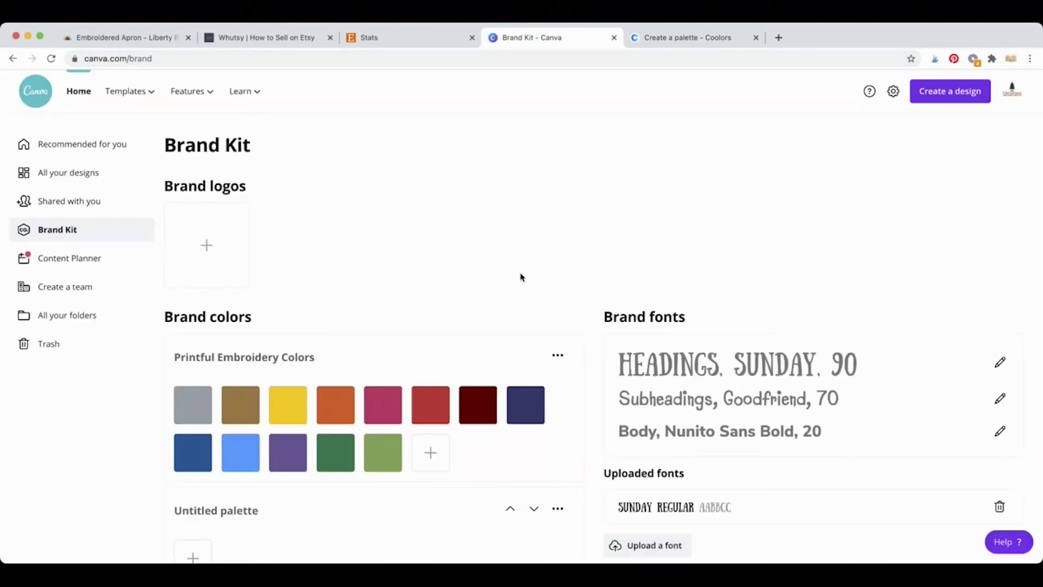
{"action": "left_click", "coordinate": [756, 37]}
Step: Create a new blank design with a custom size of 4 × 4 in
{"action": "left_click", "coordinate": [29, 90]}
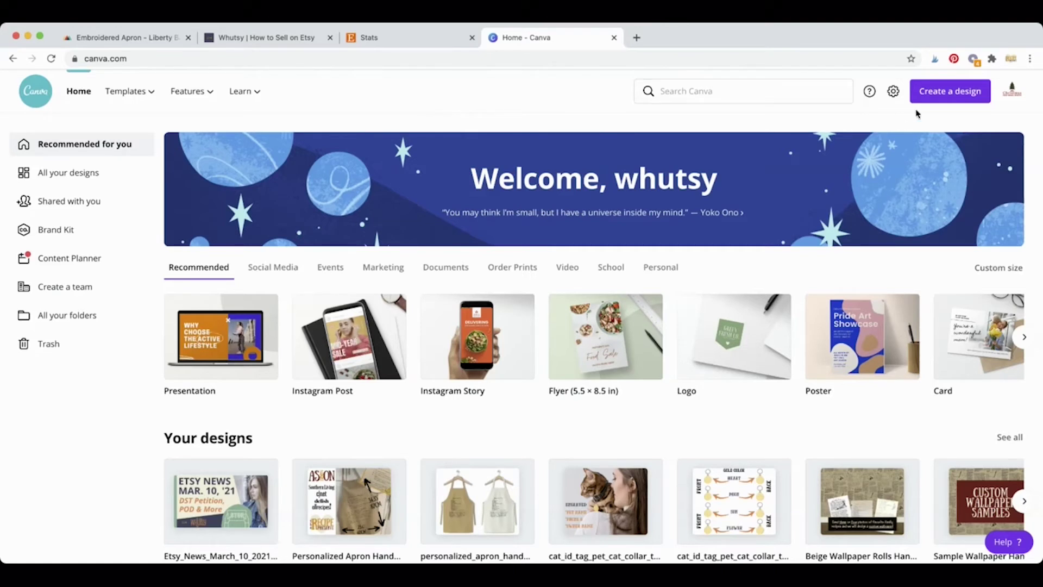
{"action": "left_click", "coordinate": [930, 96]}
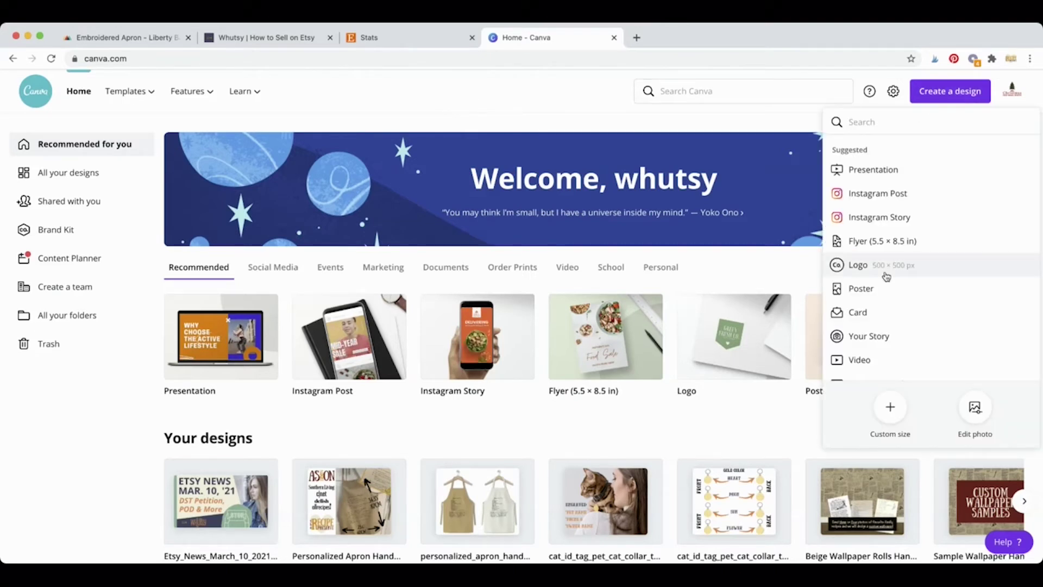
{"action": "left_click", "coordinate": [887, 427]}
{"action": "left_click", "coordinate": [999, 156]}
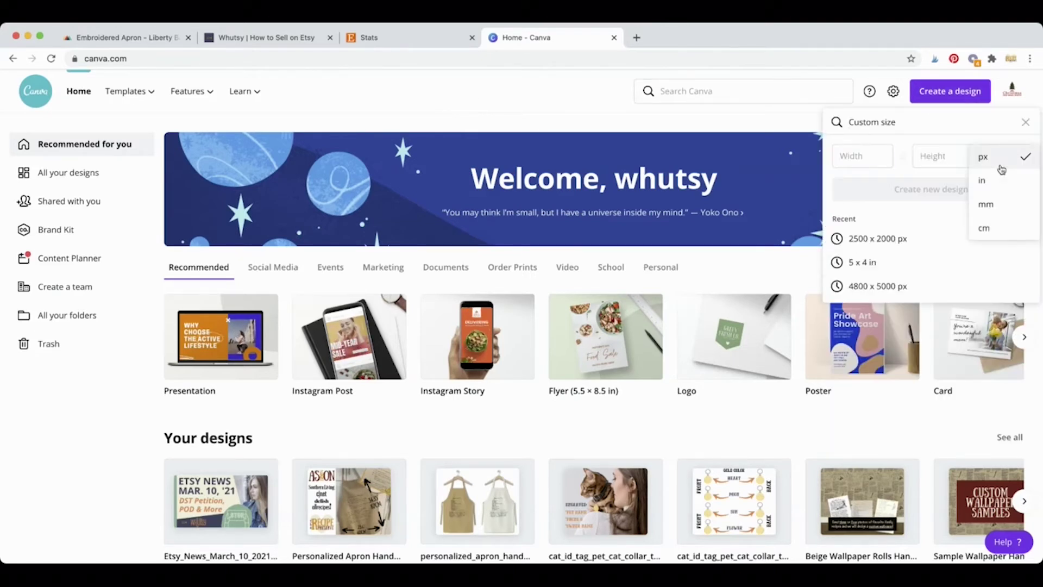
{"action": "left_click", "coordinate": [998, 180]}
{"action": "left_click", "coordinate": [879, 153]}
{"action": "type", "text": "4"}
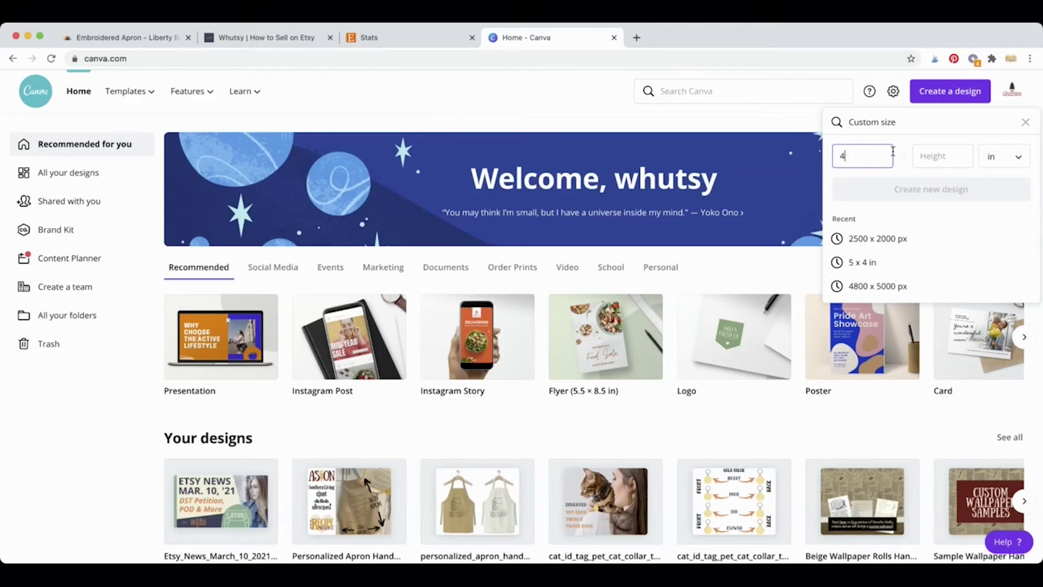
{"action": "left_click", "coordinate": [933, 156]}
{"action": "type", "text": "4"}
{"action": "left_click", "coordinate": [942, 190]}
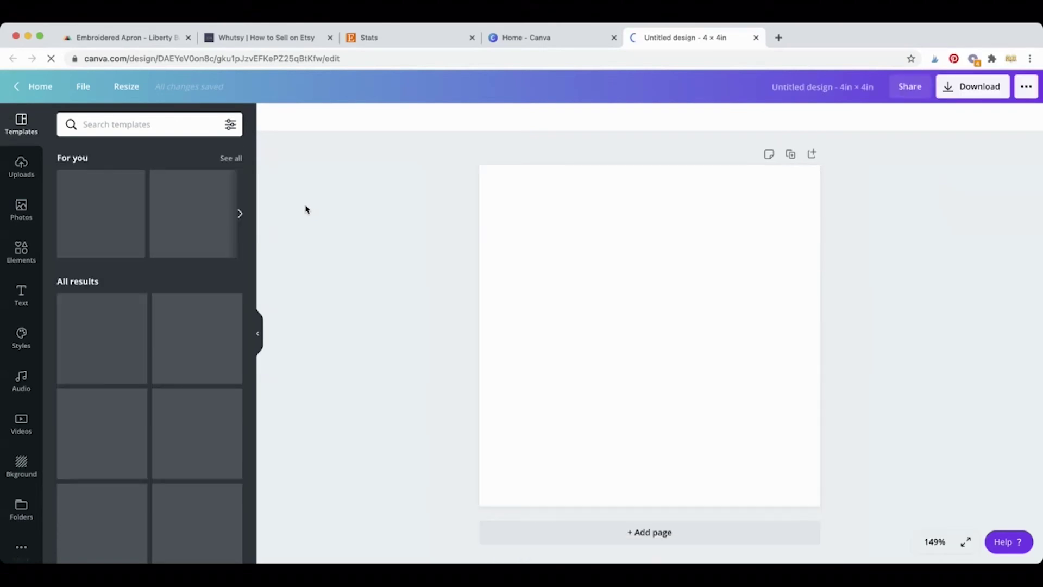
Step: Upload the garden illustrations, such as the watering can, boot, pots and hand tools, from the device to the uploads library
{"action": "left_click", "coordinate": [22, 165]}
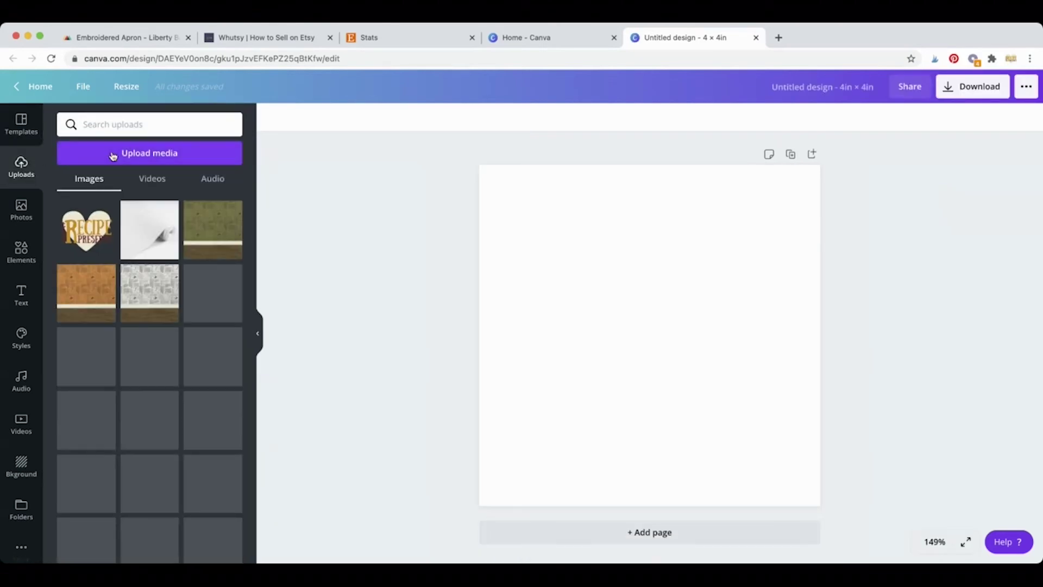
{"action": "left_click", "coordinate": [112, 155]}
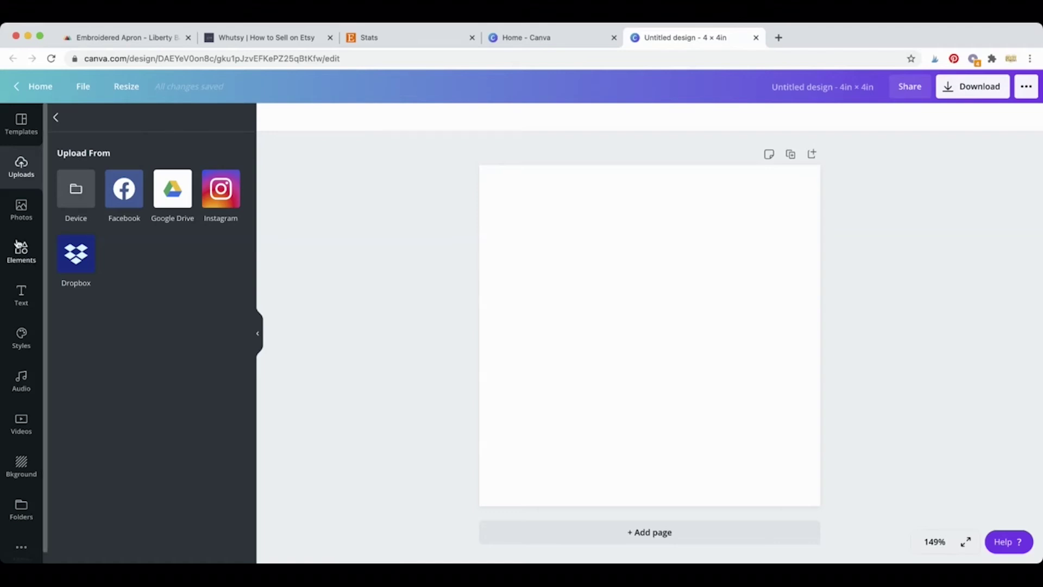
{"action": "left_click", "coordinate": [21, 296]}
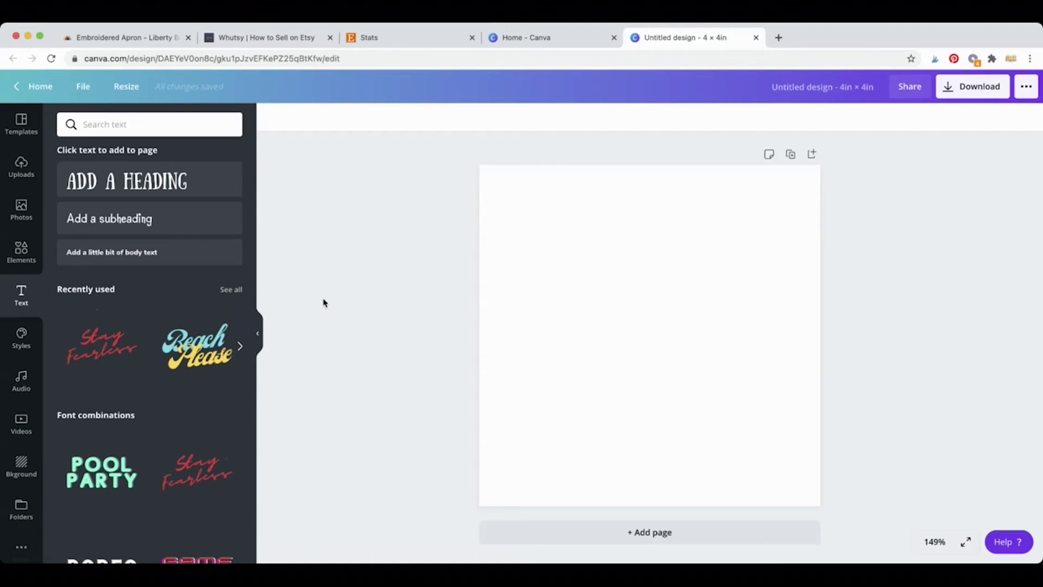
{"action": "left_click", "coordinate": [21, 165]}
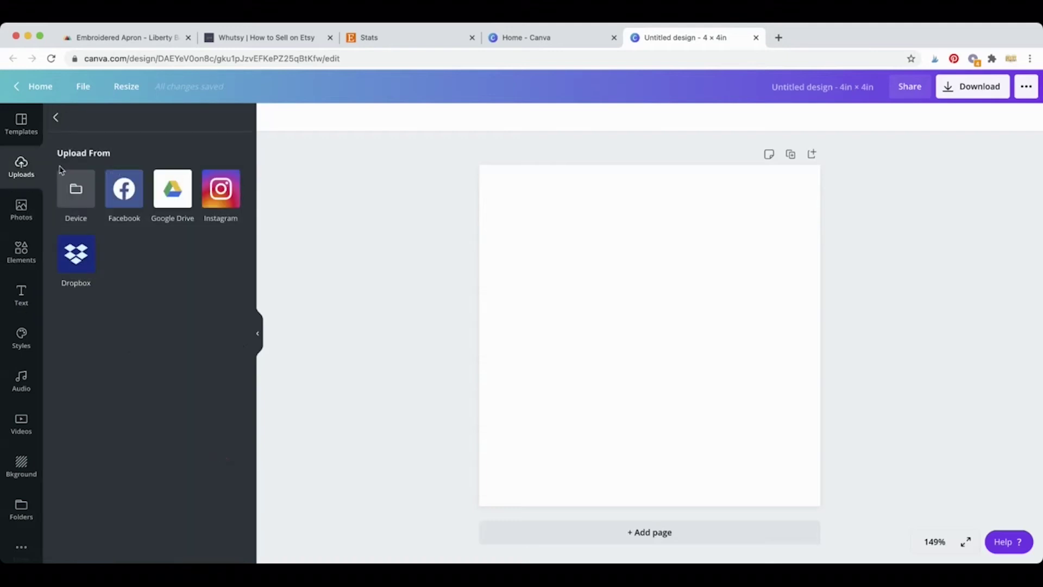
{"action": "left_click", "coordinate": [89, 178]}
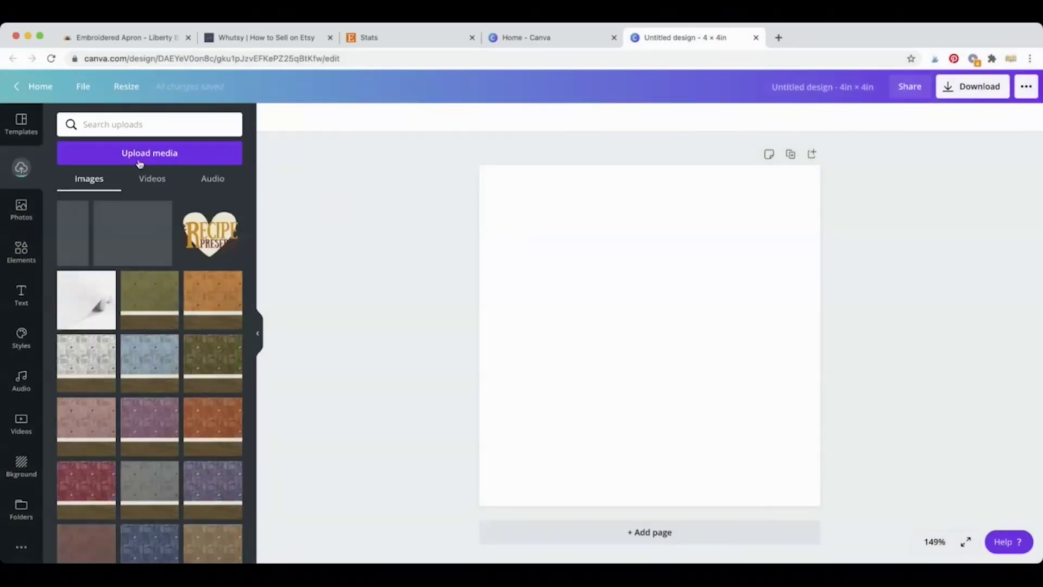
{"action": "left_click", "coordinate": [143, 158]}
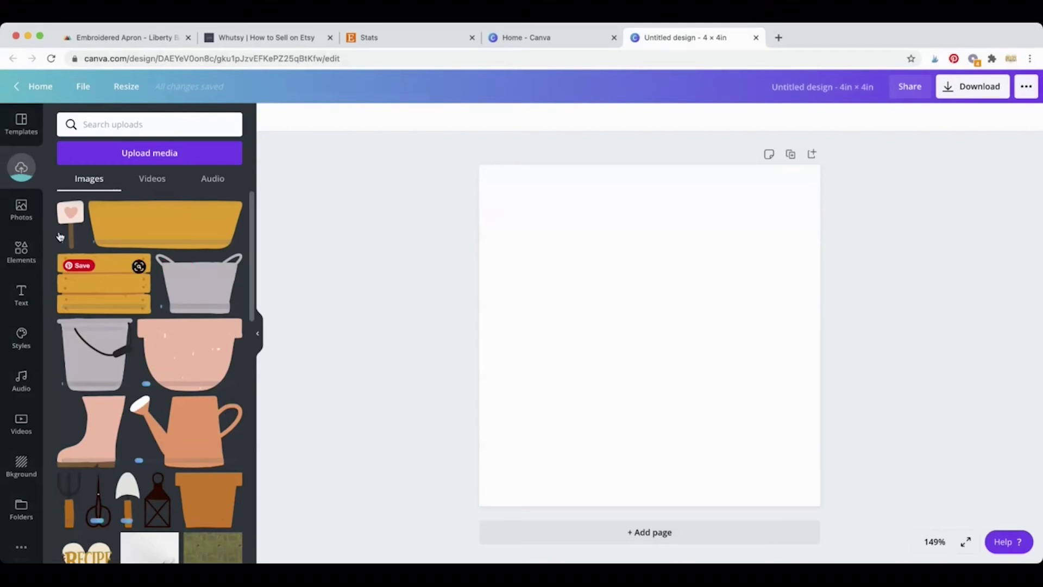
Step: Add a default heading to the blank page and delete it
{"action": "left_click", "coordinate": [23, 296]}
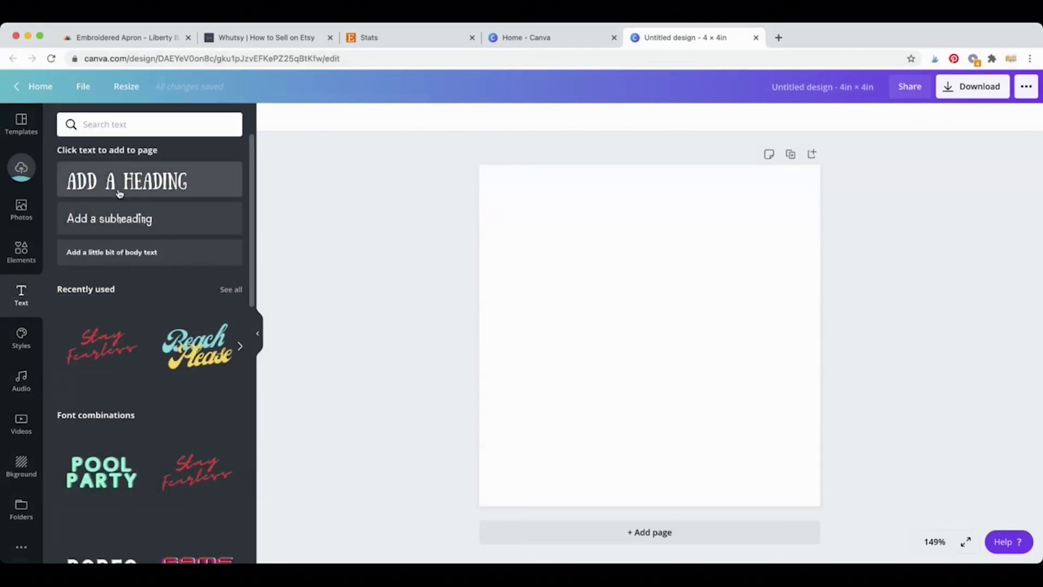
{"action": "left_click", "coordinate": [120, 194]}
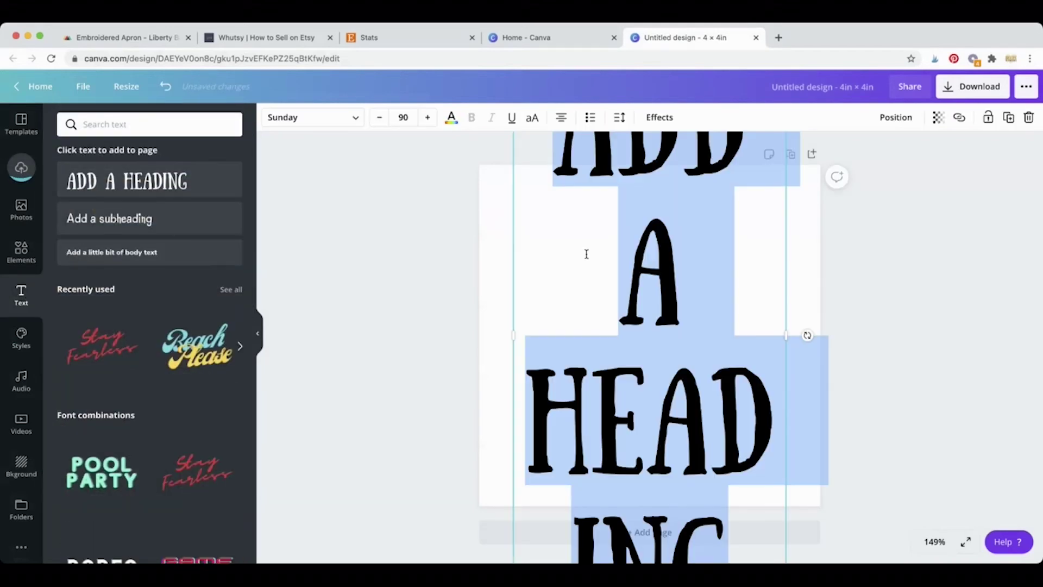
{"action": "left_click", "coordinate": [403, 117]}
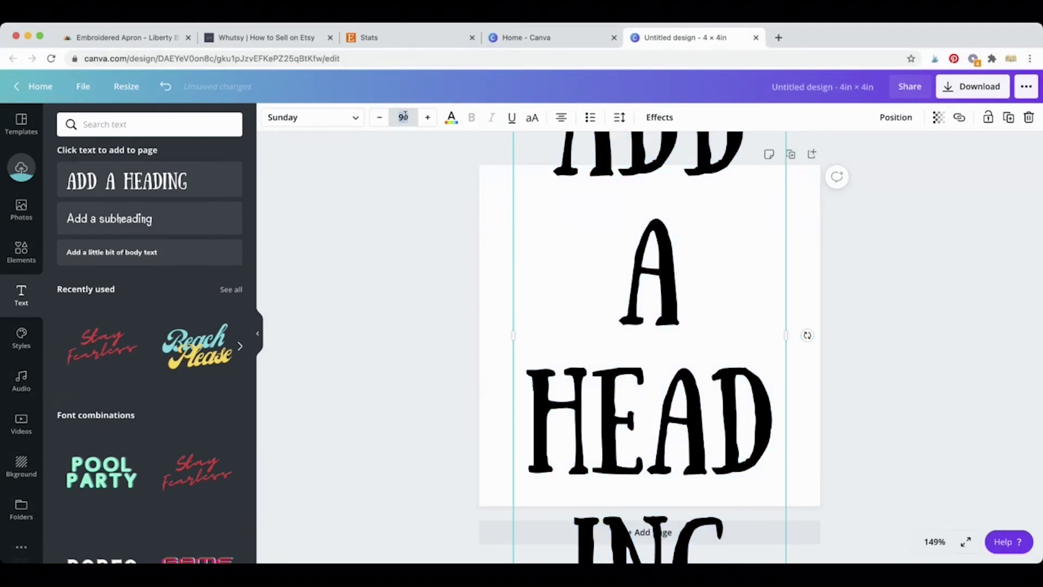
{"action": "left_click", "coordinate": [440, 284]}
{"action": "left_click", "coordinate": [672, 325]}
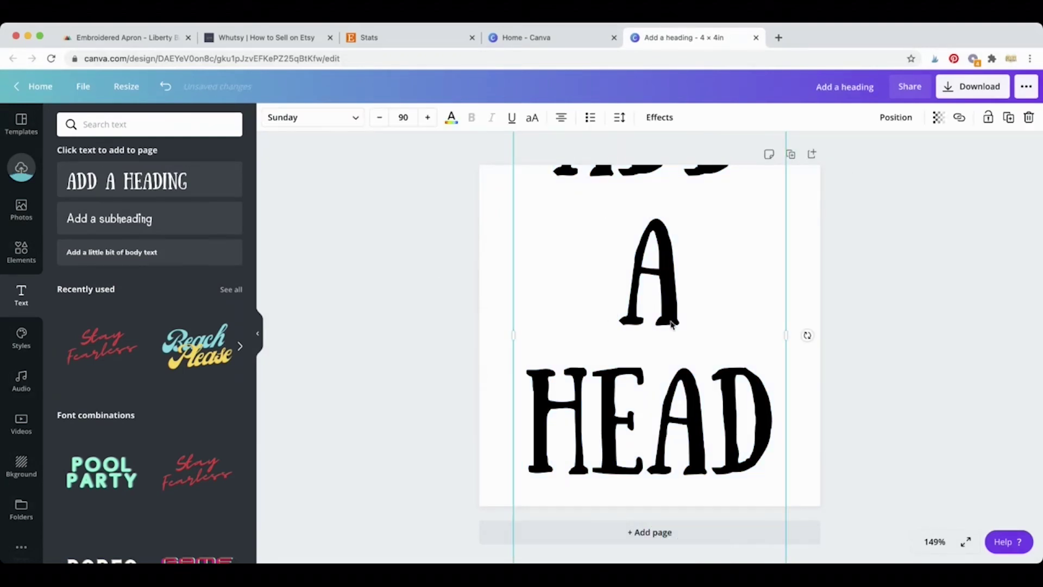
{"action": "key", "text": "Delete"}
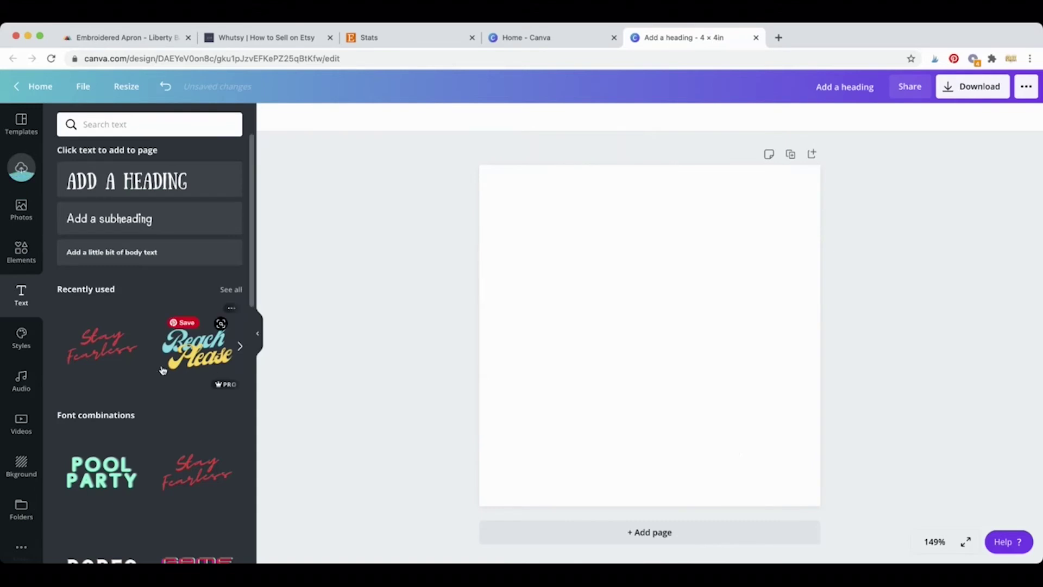
Step: Look through the font combinations and place the "Thank you!" design on the page
{"action": "scroll", "coordinate": [147, 368], "scroll_direction": "down", "scroll_amount": 2}
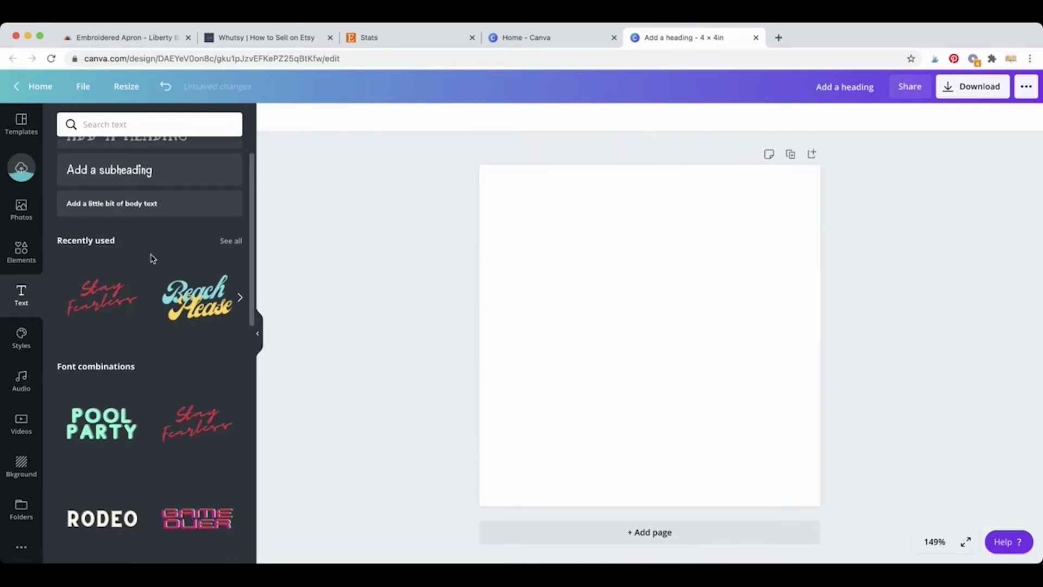
{"action": "scroll", "coordinate": [149, 259], "scroll_direction": "down", "scroll_amount": 4}
{"action": "scroll", "coordinate": [107, 406], "scroll_direction": "down", "scroll_amount": 7}
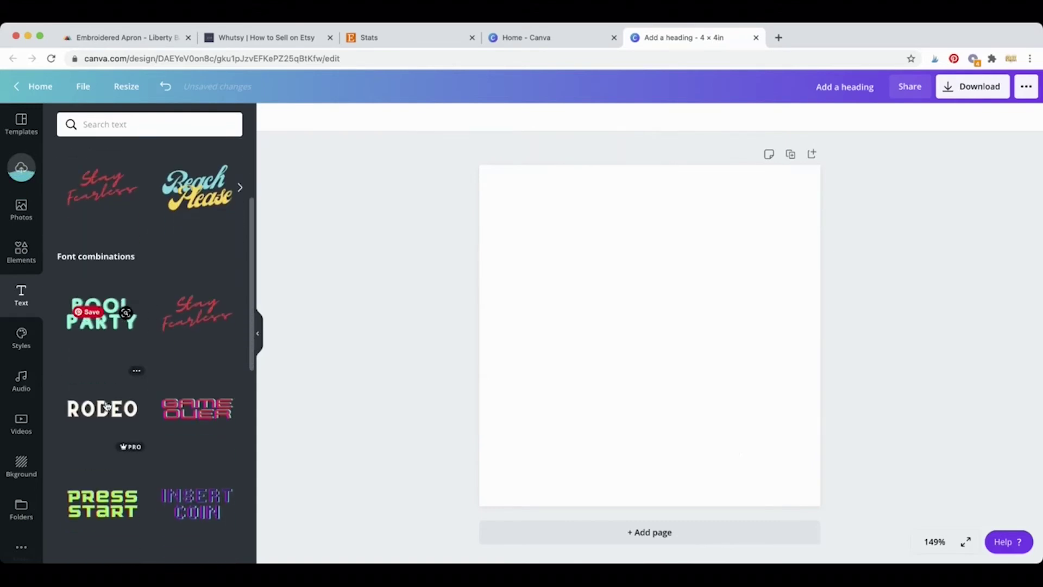
{"action": "scroll", "coordinate": [107, 405], "scroll_direction": "down", "scroll_amount": 1}
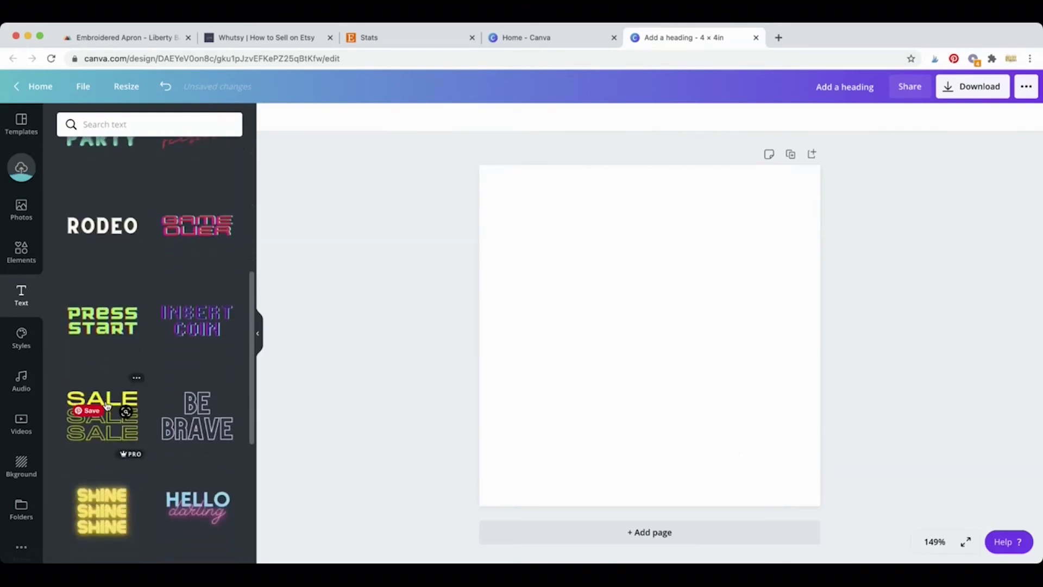
{"action": "scroll", "coordinate": [62, 381], "scroll_direction": "down", "scroll_amount": 6}
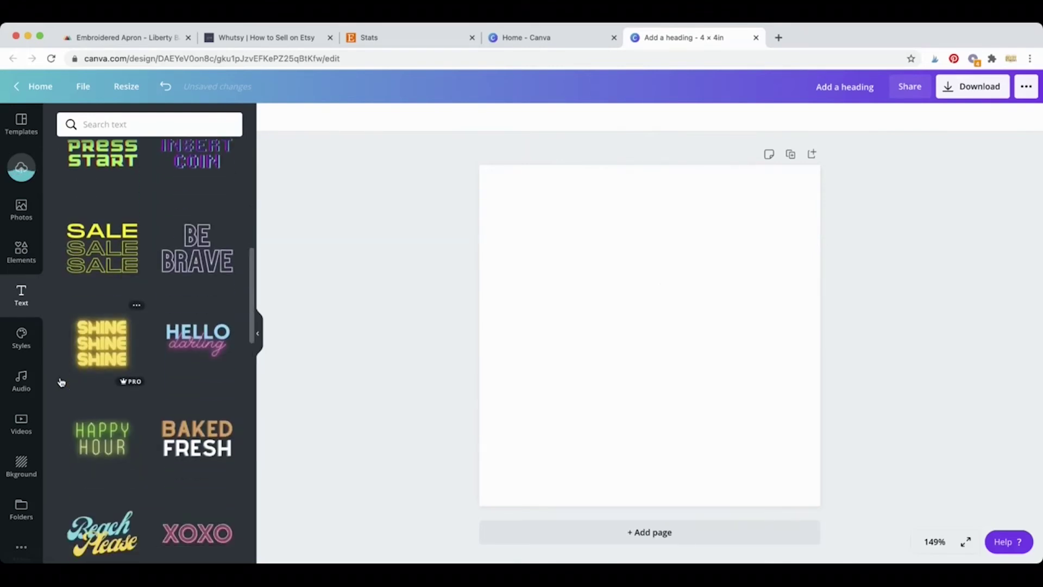
{"action": "scroll", "coordinate": [62, 382], "scroll_direction": "down", "scroll_amount": 5}
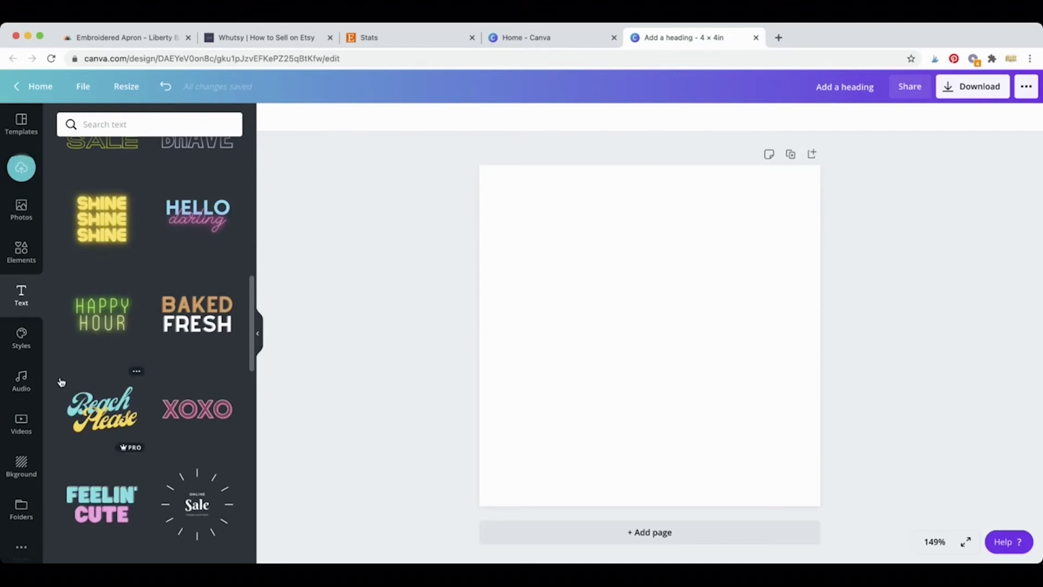
{"action": "scroll", "coordinate": [61, 382], "scroll_direction": "down", "scroll_amount": 4}
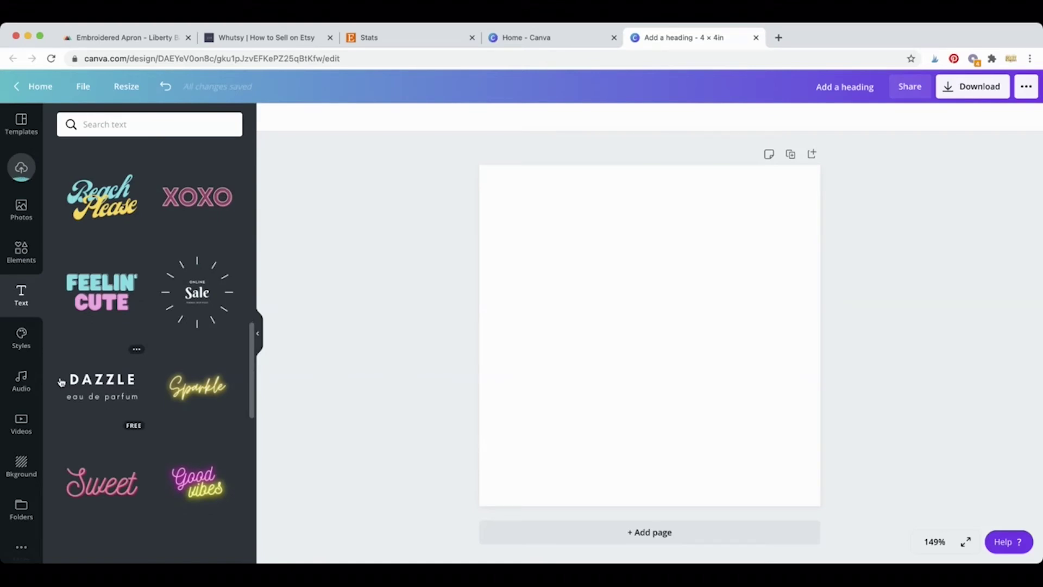
{"action": "scroll", "coordinate": [61, 382], "scroll_direction": "down", "scroll_amount": 3}
{"action": "scroll", "coordinate": [61, 382], "scroll_direction": "down", "scroll_amount": 3}
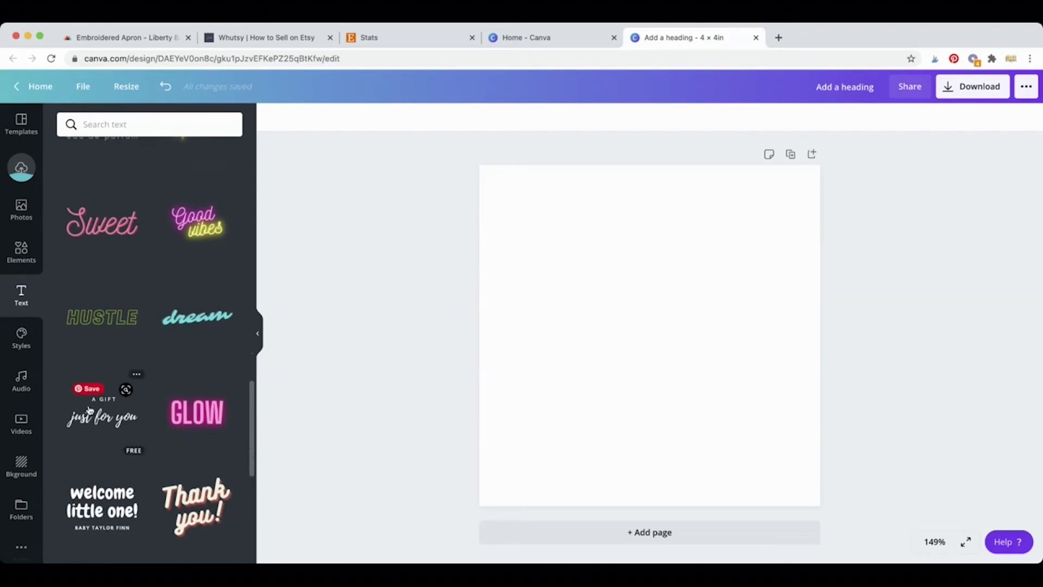
{"action": "scroll", "coordinate": [63, 485], "scroll_direction": "down", "scroll_amount": 2}
{"action": "scroll", "coordinate": [63, 485], "scroll_direction": "down", "scroll_amount": 2}
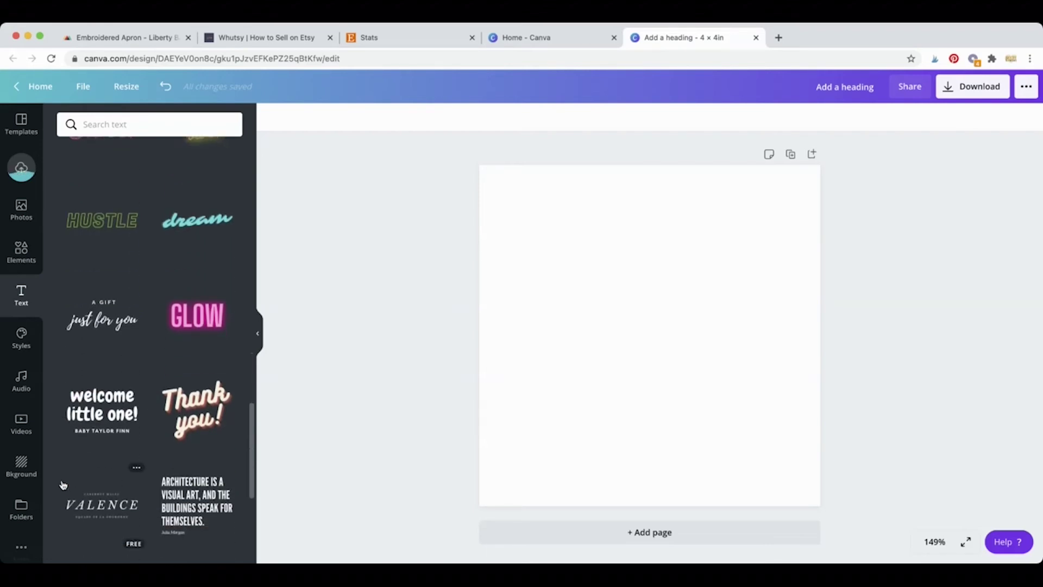
{"action": "scroll", "coordinate": [63, 485], "scroll_direction": "down", "scroll_amount": 2}
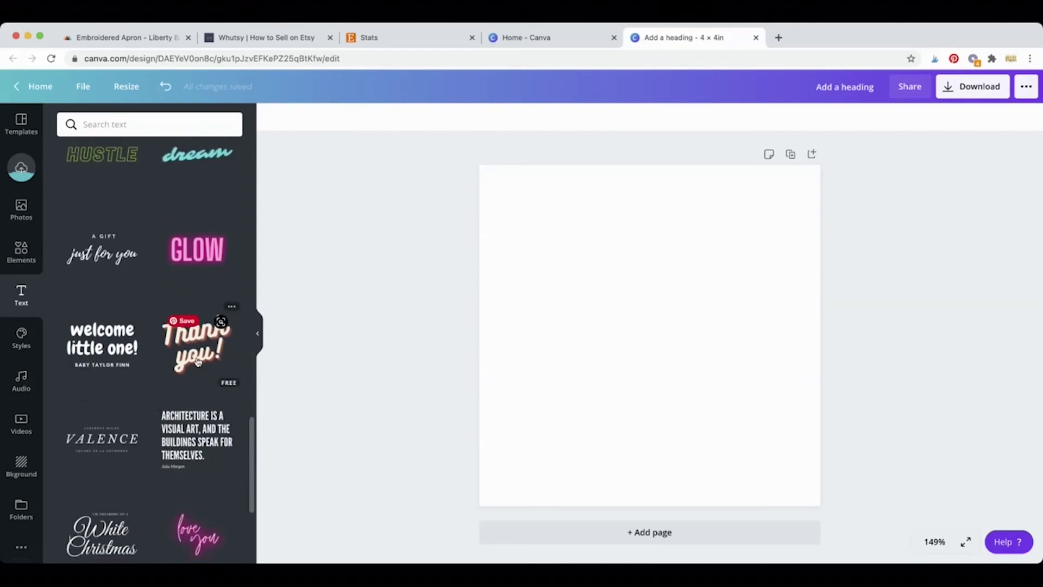
{"action": "scroll", "coordinate": [197, 362], "scroll_direction": "down", "scroll_amount": 9}
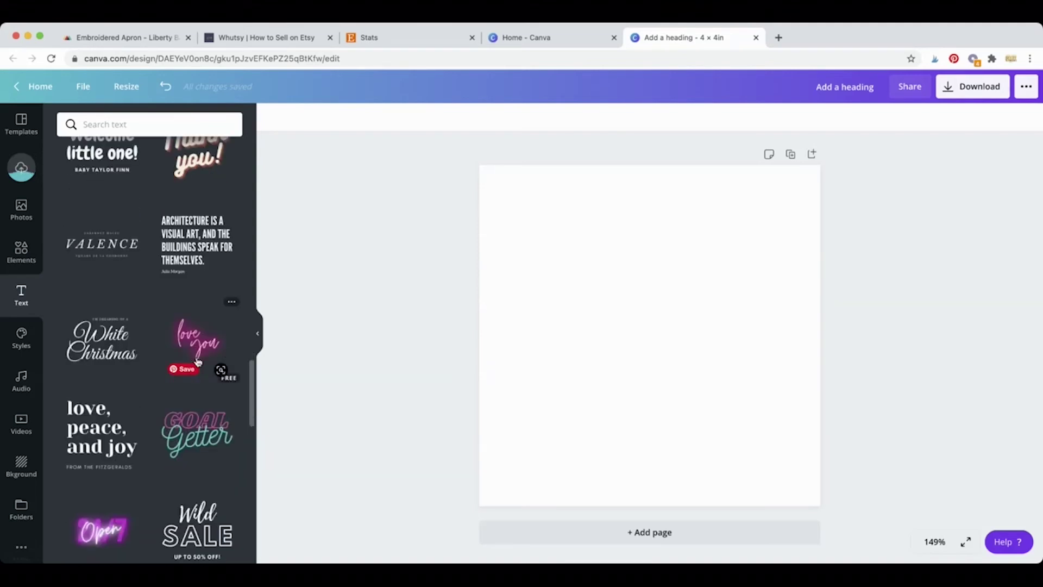
{"action": "scroll", "coordinate": [197, 362], "scroll_direction": "up", "scroll_amount": 6}
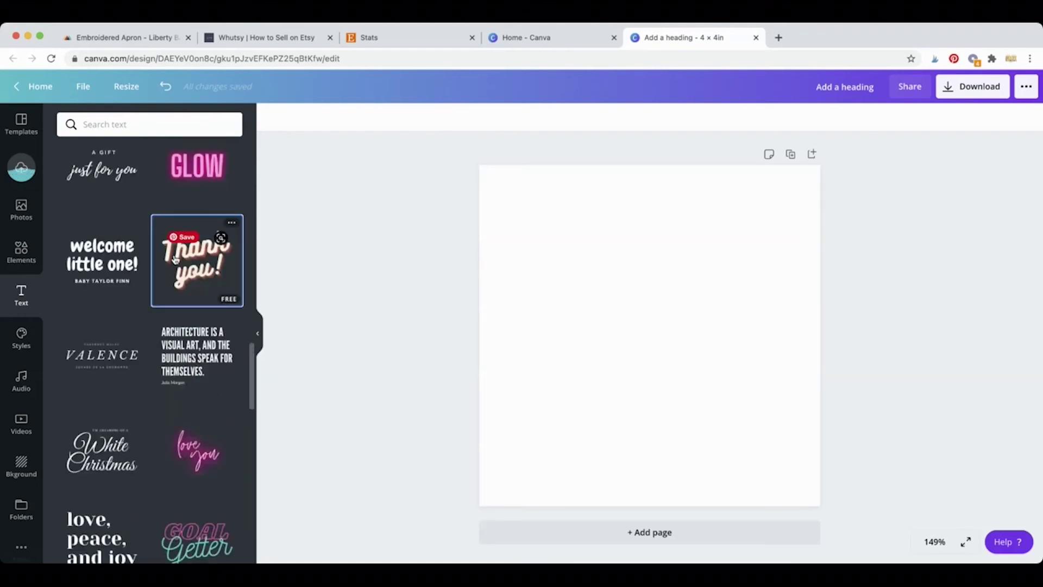
{"action": "scroll", "coordinate": [143, 432], "scroll_direction": "down", "scroll_amount": 4}
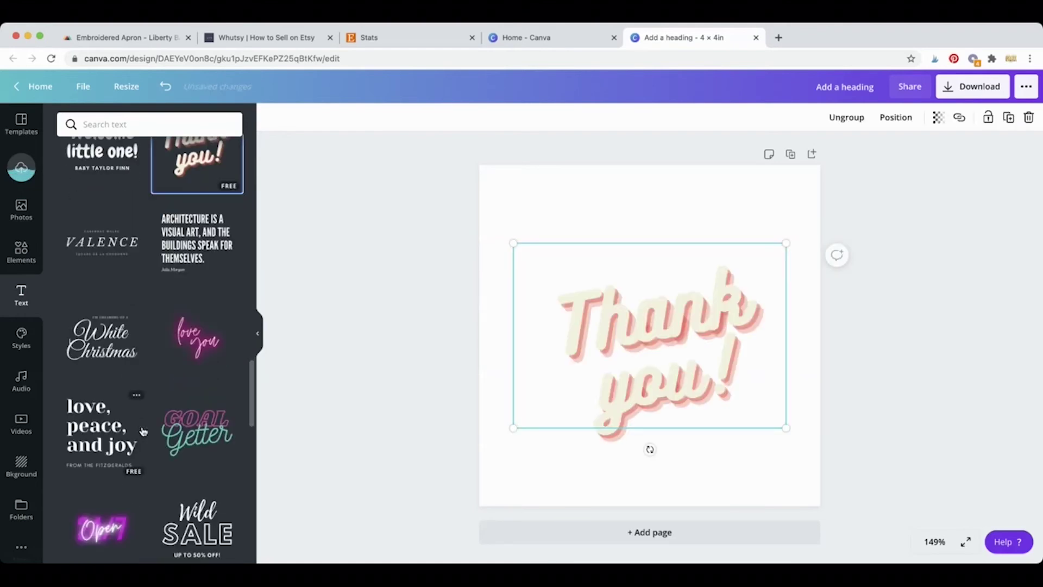
{"action": "scroll", "coordinate": [143, 431], "scroll_direction": "down", "scroll_amount": 6}
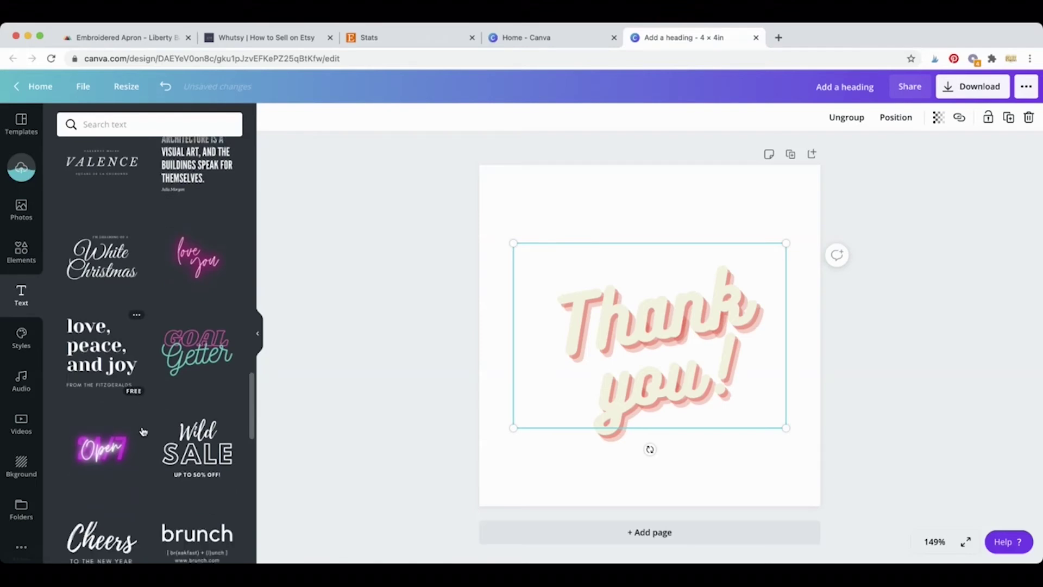
Step: Look through more of the ready-made font combinations in the text library
{"action": "scroll", "coordinate": [143, 431], "scroll_direction": "down", "scroll_amount": 9}
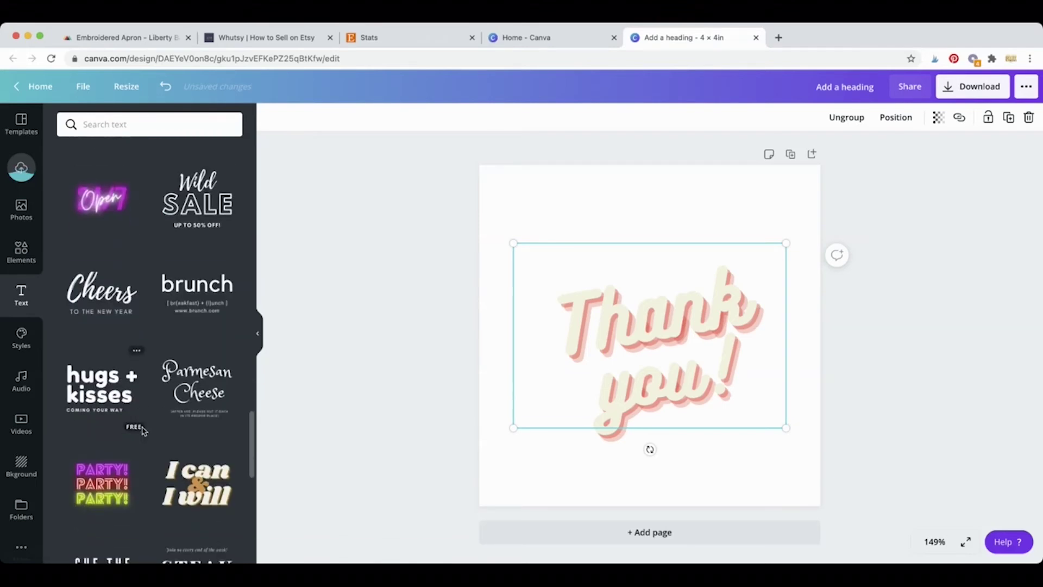
{"action": "scroll", "coordinate": [143, 432], "scroll_direction": "down", "scroll_amount": 1}
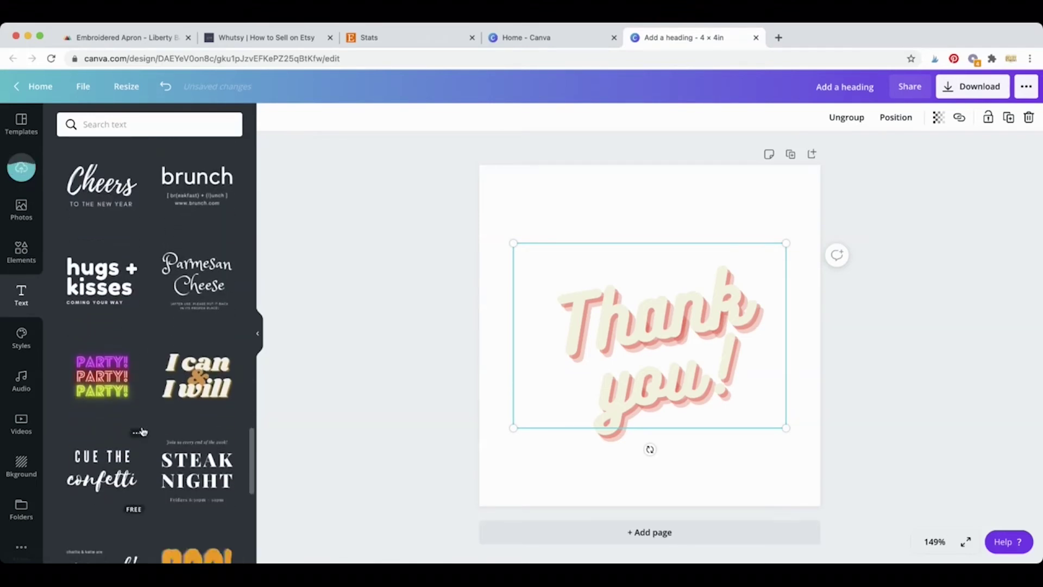
{"action": "scroll", "coordinate": [143, 432], "scroll_direction": "down", "scroll_amount": 9}
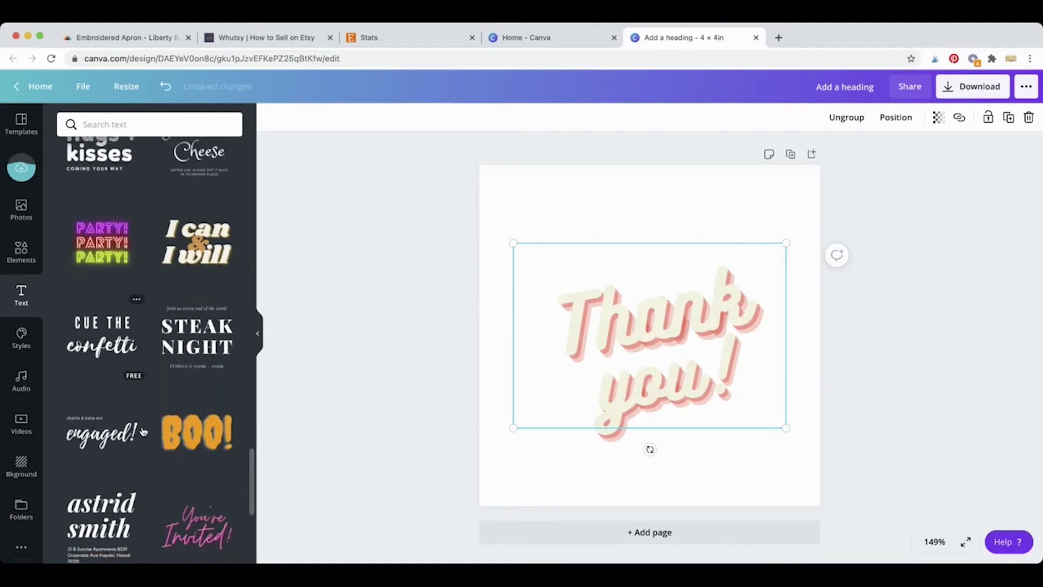
{"action": "scroll", "coordinate": [143, 432], "scroll_direction": "down", "scroll_amount": 4}
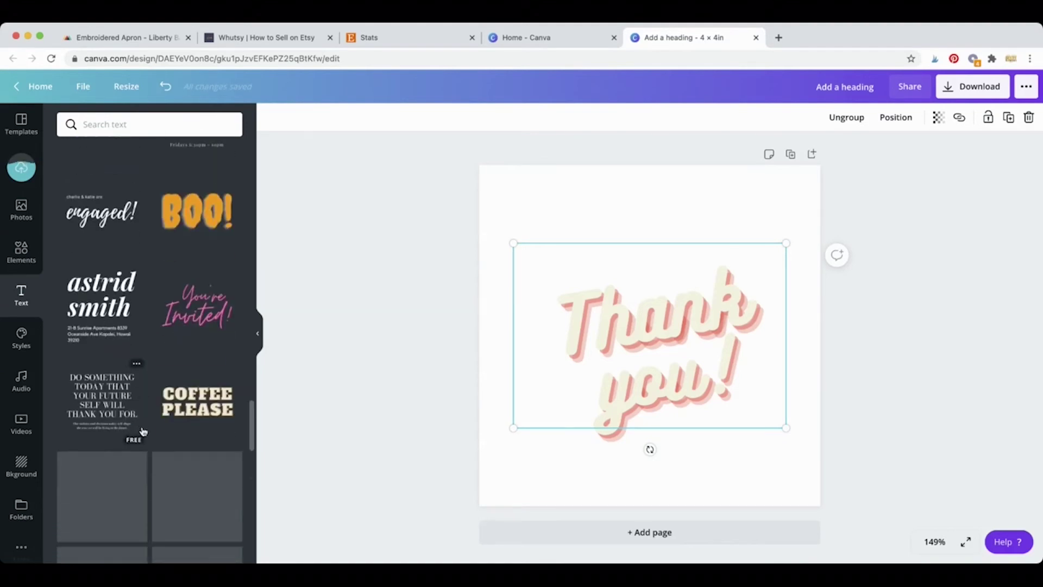
{"action": "scroll", "coordinate": [151, 384], "scroll_direction": "down", "scroll_amount": 1}
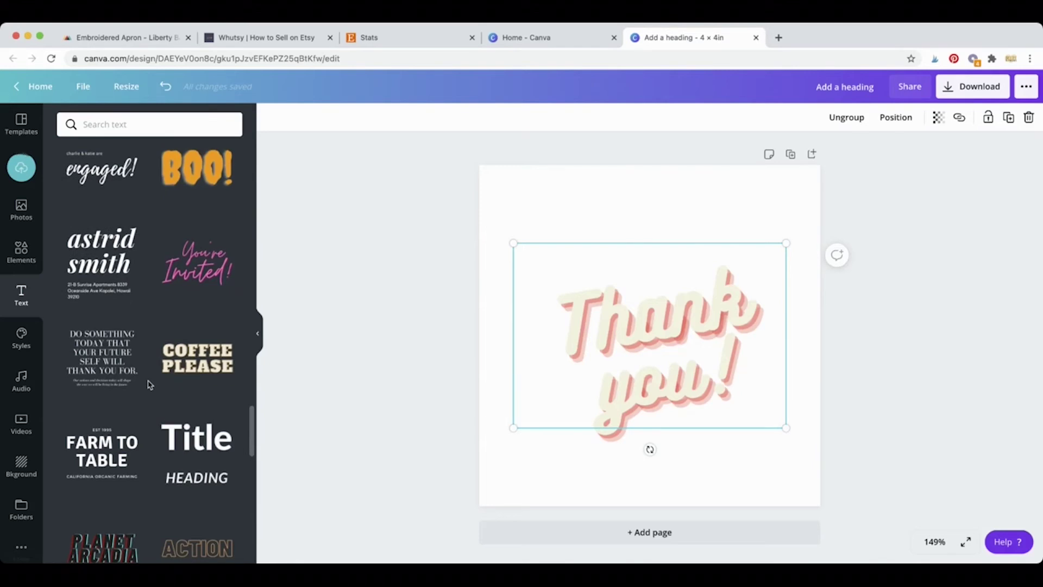
{"action": "scroll", "coordinate": [150, 385], "scroll_direction": "down", "scroll_amount": 6}
{"action": "scroll", "coordinate": [151, 384], "scroll_direction": "down", "scroll_amount": 4}
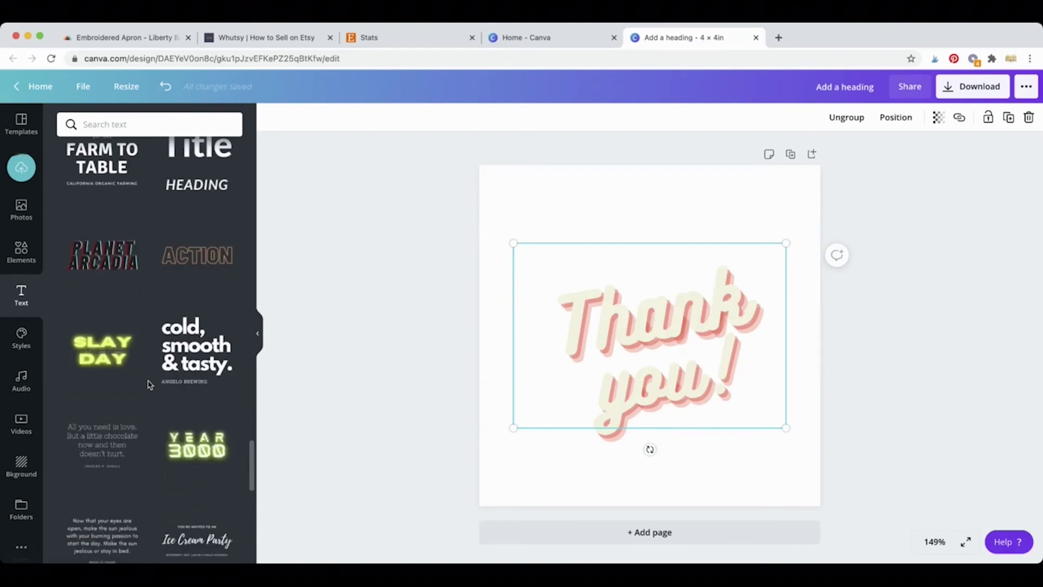
{"action": "scroll", "coordinate": [150, 385], "scroll_direction": "down", "scroll_amount": 4}
{"action": "scroll", "coordinate": [150, 385], "scroll_direction": "down", "scroll_amount": 6}
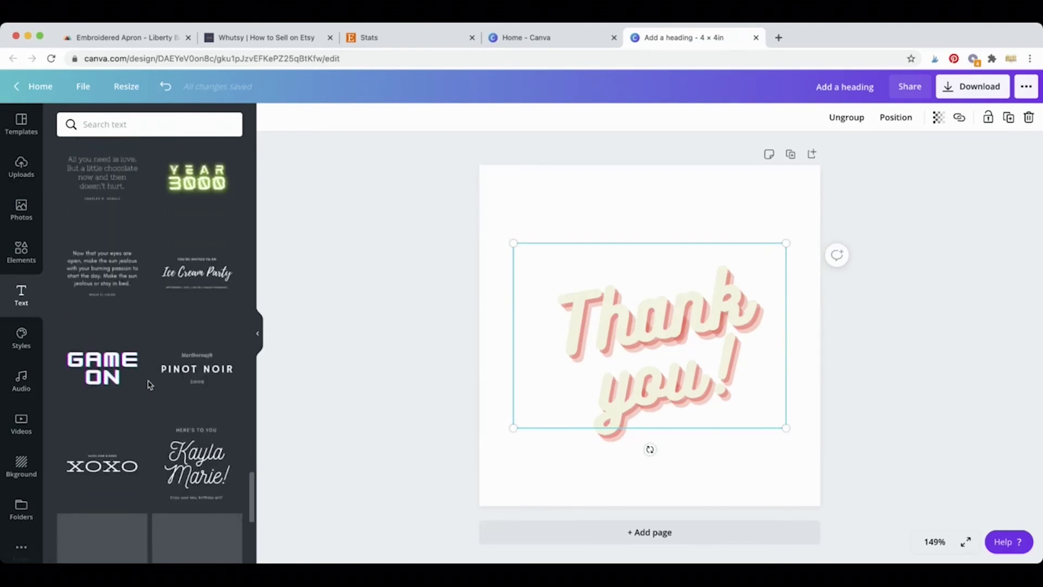
{"action": "scroll", "coordinate": [150, 384], "scroll_direction": "down", "scroll_amount": 6}
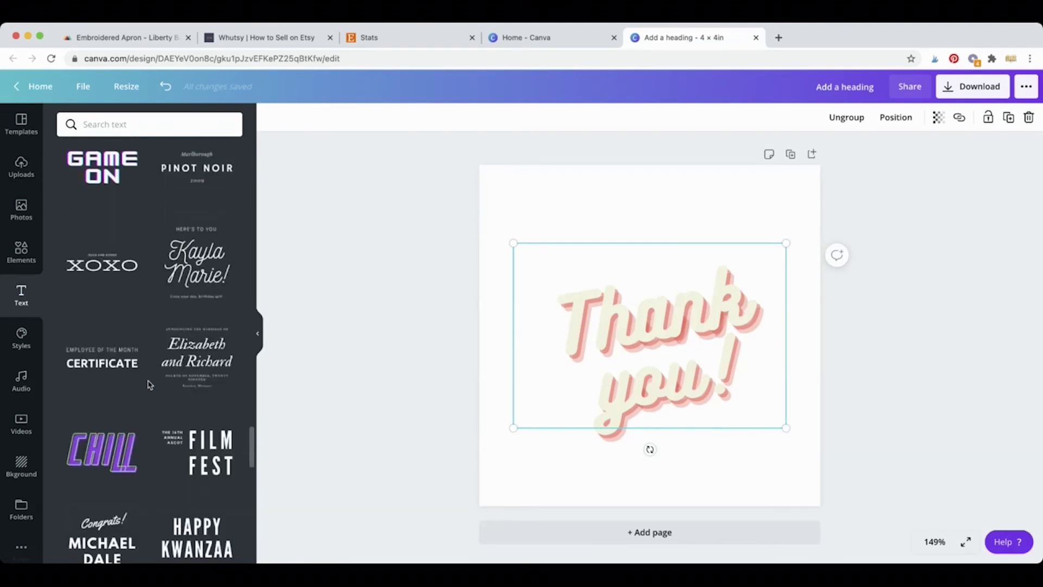
{"action": "scroll", "coordinate": [150, 384], "scroll_direction": "down", "scroll_amount": 5}
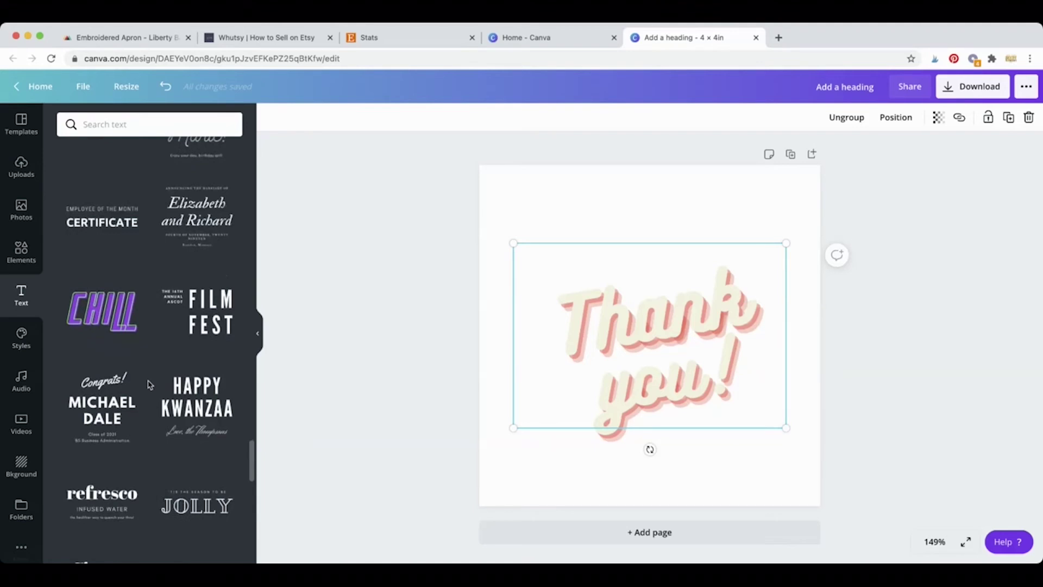
{"action": "scroll", "coordinate": [150, 384], "scroll_direction": "down", "scroll_amount": 1}
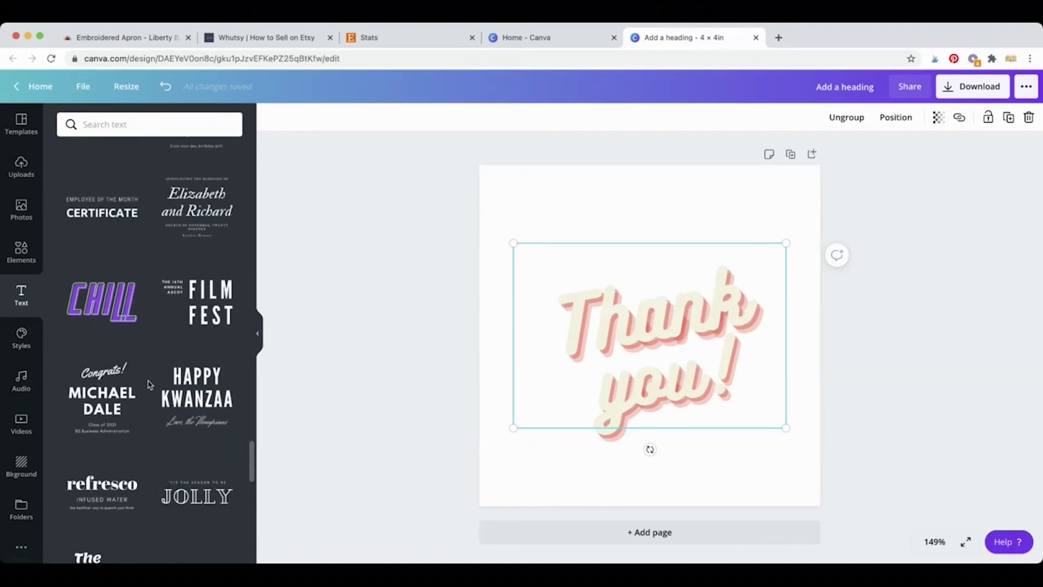
{"action": "scroll", "coordinate": [150, 385], "scroll_direction": "down", "scroll_amount": 3}
{"action": "scroll", "coordinate": [150, 385], "scroll_direction": "down", "scroll_amount": 3}
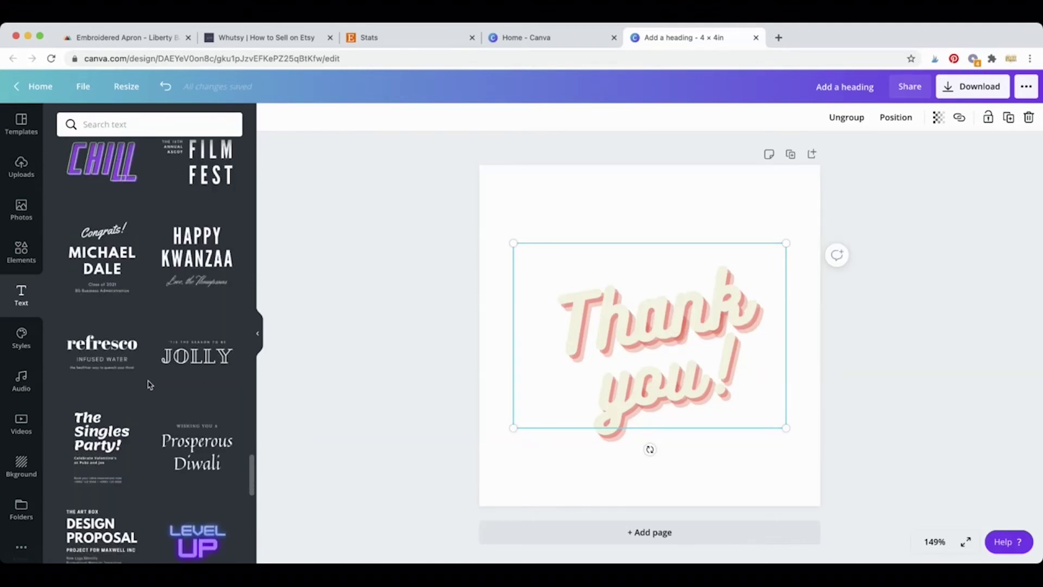
Step: Replace the word "Thank" with "Weed em'" and slightly enlarge the grouped text to a font size of 62.9
{"action": "left_click", "coordinate": [590, 341]}
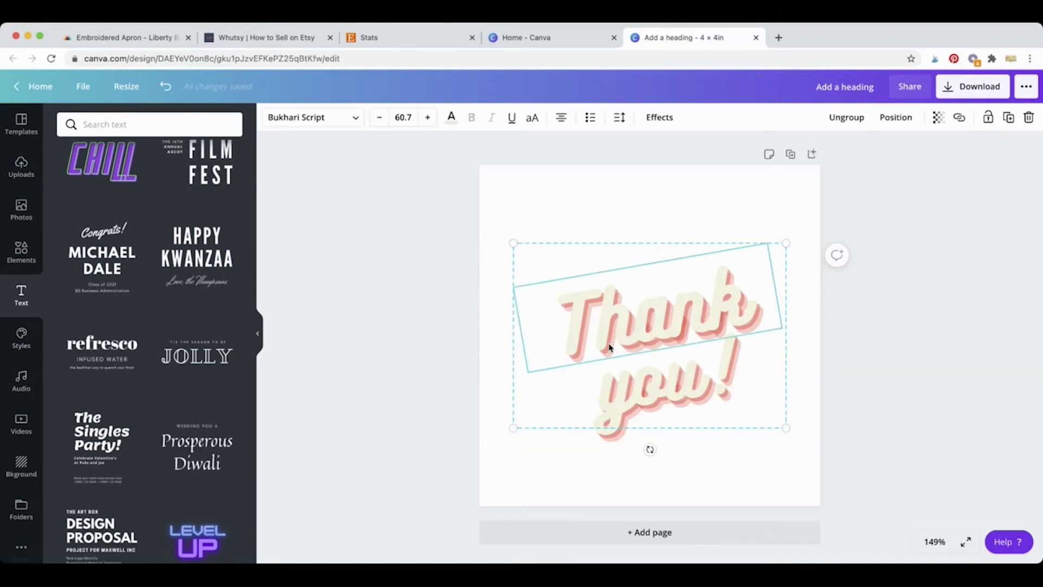
{"action": "double_click", "coordinate": [610, 336]}
{"action": "type", "text": "Weed"}
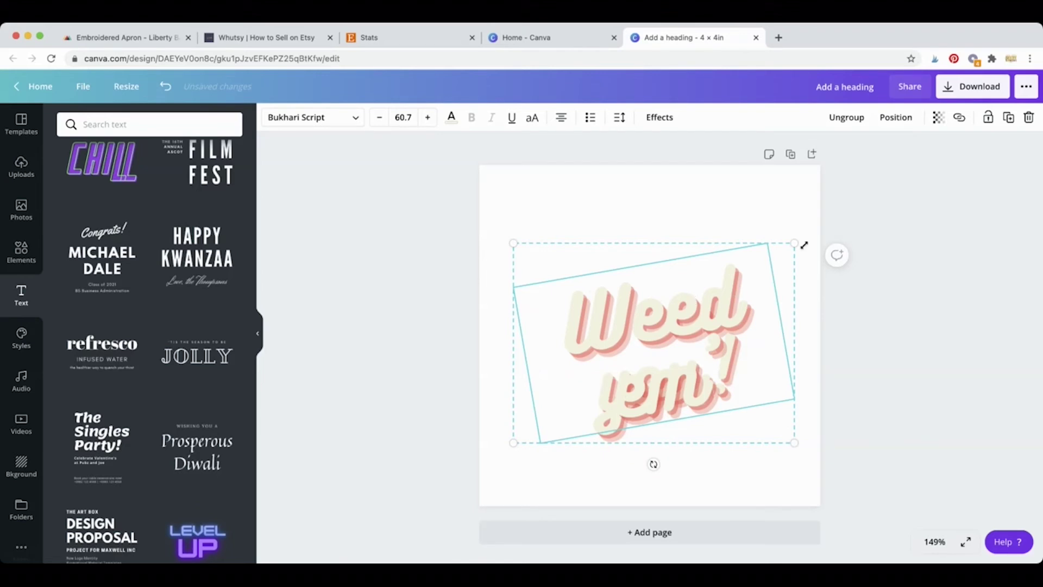
{"action": "mouse_move", "coordinate": [794, 243]}
{"action": "left_mouse_down"}
{"action": "mouse_move", "coordinate": [803, 226]}
{"action": "mouse_move", "coordinate": [804, 235]}
{"action": "left_mouse_up"}
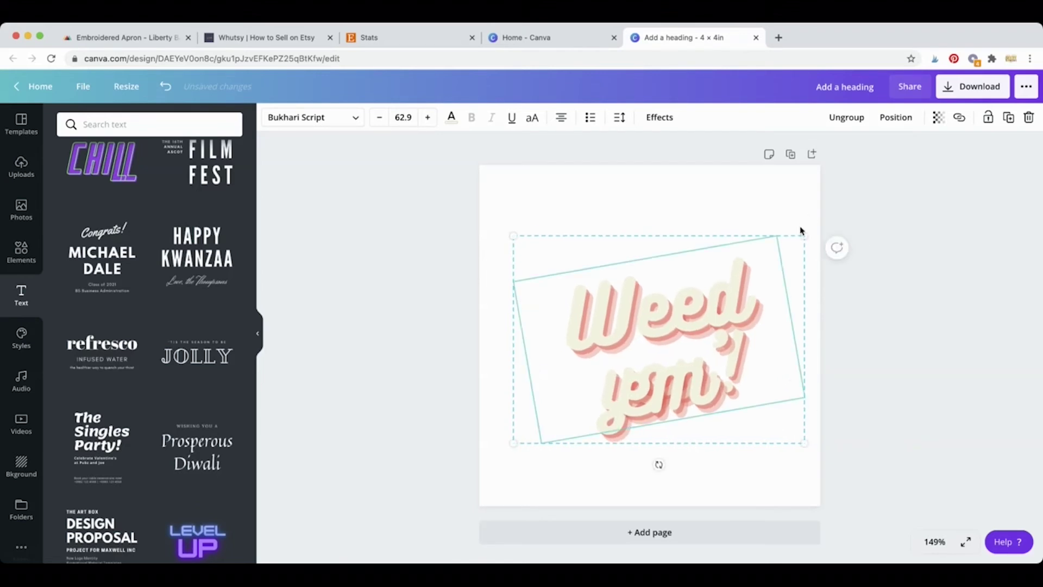
Step: Ungroup the text design, widen the "Weed em'" text box to fit one line and place it across the page's upper part
{"action": "left_click", "coordinate": [846, 117]}
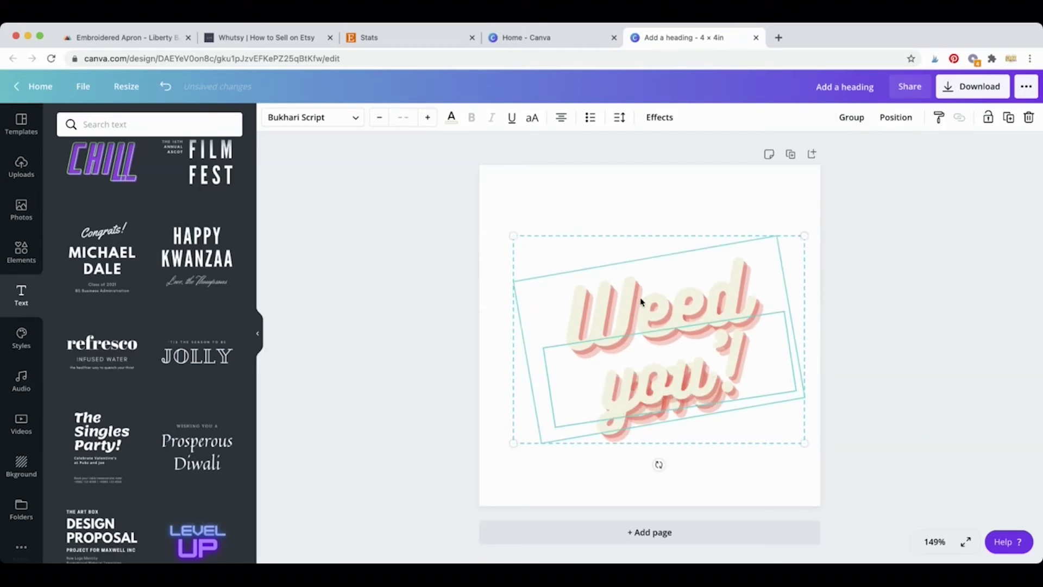
{"action": "left_click", "coordinate": [664, 171]}
{"action": "left_click_drag", "start_coordinate": [657, 310], "coordinate": [646, 237]}
{"action": "left_click_drag", "start_coordinate": [780, 243], "coordinate": [882, 223]}
{"action": "left_click_drag", "start_coordinate": [759, 227], "coordinate": [708, 244]}
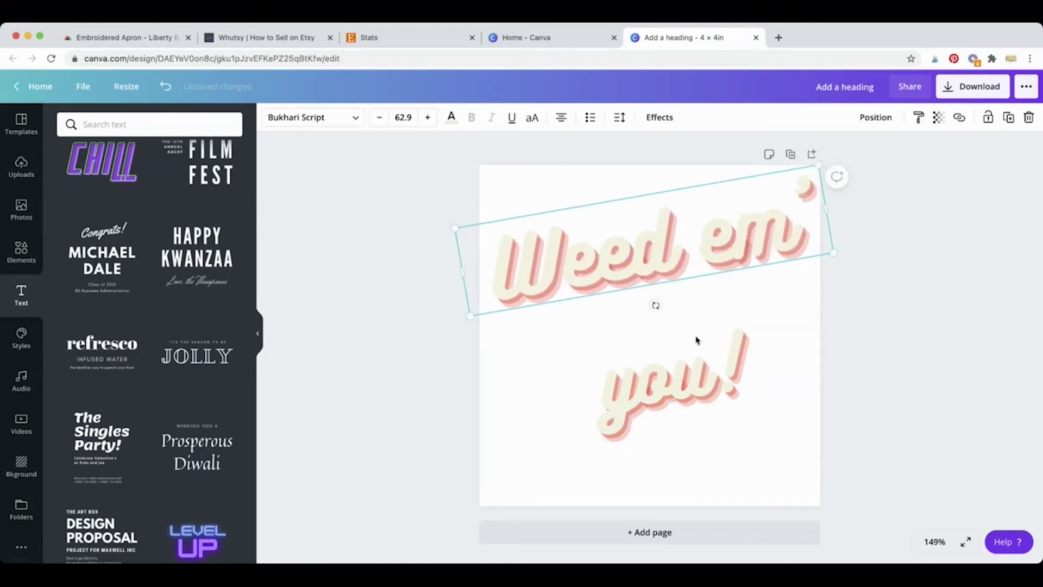
Step: Change "you!" to "and reap" on one centred line, and move "Weed em'" down closer above it
{"action": "double_click", "coordinate": [691, 390]}
{"action": "type", "text": "and reap"}
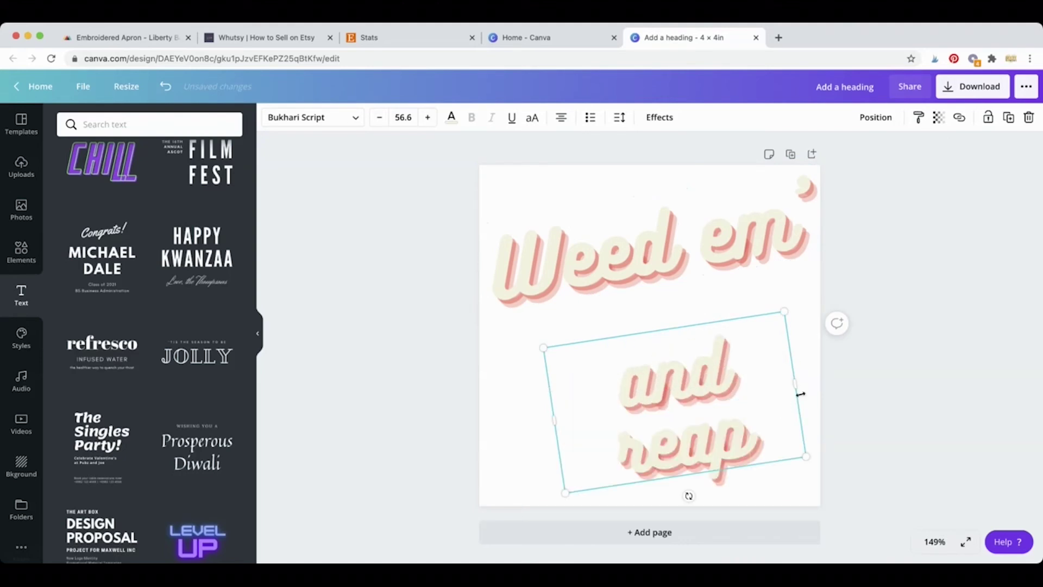
{"action": "left_click_drag", "start_coordinate": [801, 394], "coordinate": [889, 366]}
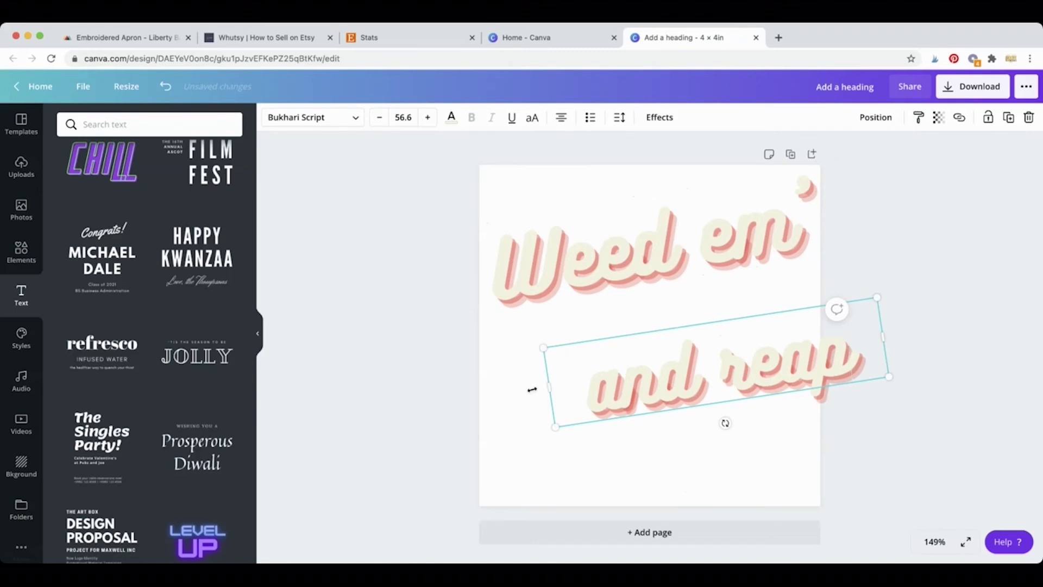
{"action": "left_click", "coordinate": [515, 467]}
{"action": "left_click_drag", "start_coordinate": [720, 390], "coordinate": [650, 387]}
{"action": "left_click", "coordinate": [638, 263]}
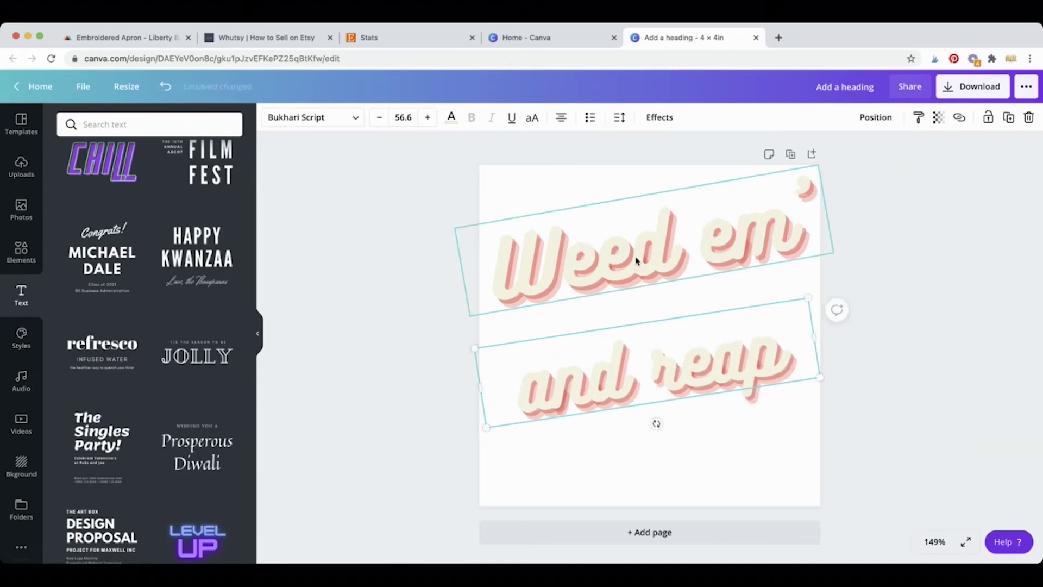
{"action": "left_click_drag", "start_coordinate": [638, 262], "coordinate": [631, 292]}
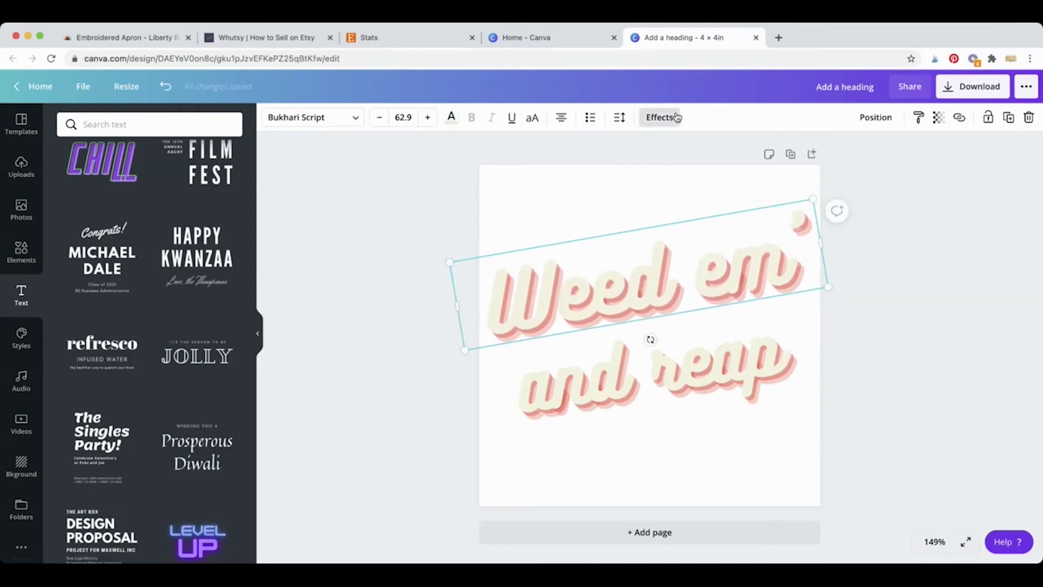
Step: Reapply the Echo effect to both text lines so the echo takes the text color, with offset 50 and direction -45
{"action": "left_click", "coordinate": [660, 117]}
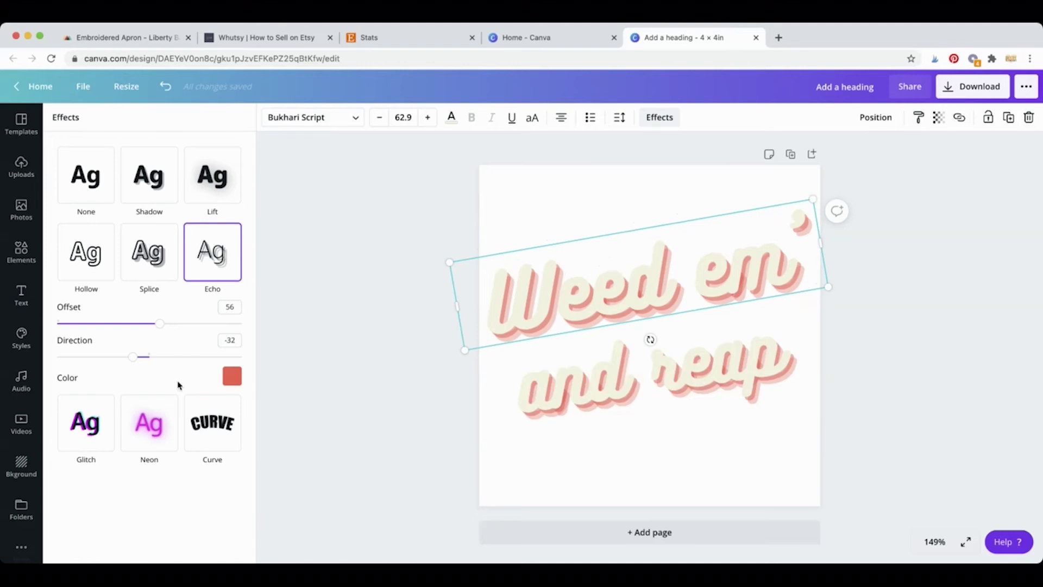
{"action": "left_click", "coordinate": [205, 266]}
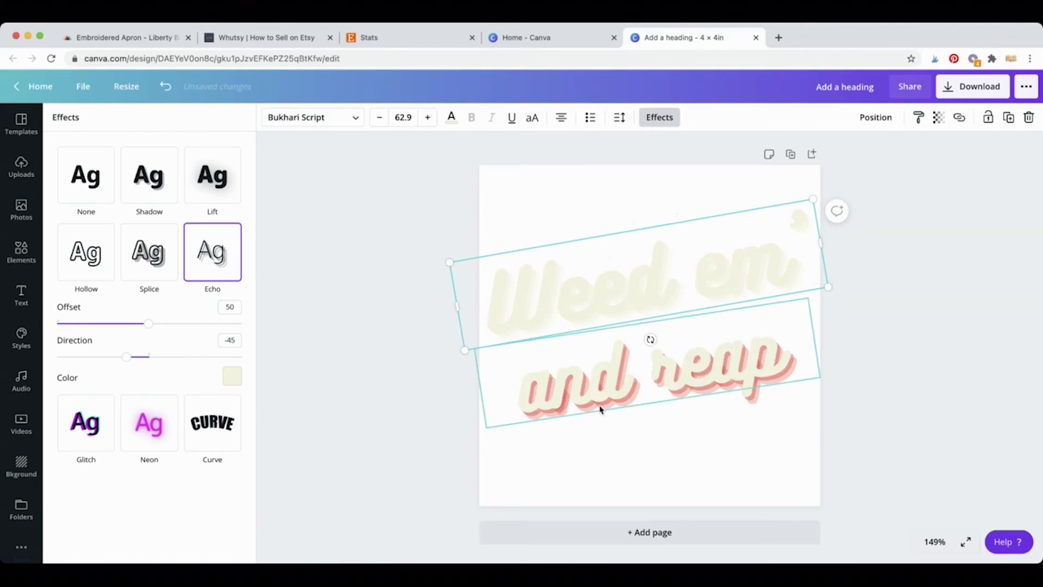
{"action": "left_click", "coordinate": [584, 372]}
{"action": "left_click", "coordinate": [224, 256]}
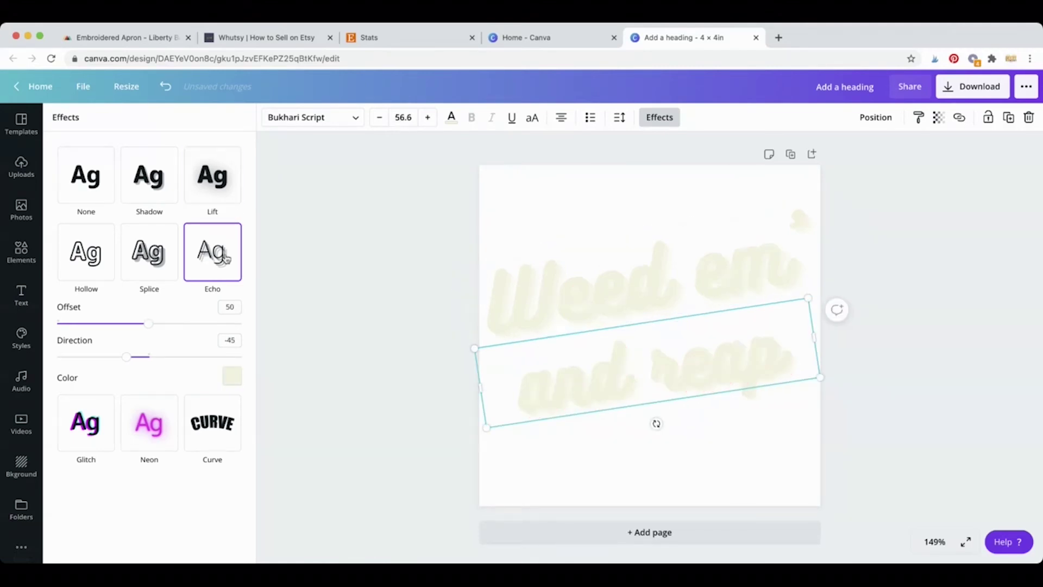
Step: Color both text lines in the light green #7ba359 from the Printful Embroidery Colors palette
{"action": "left_click", "coordinate": [560, 303]}
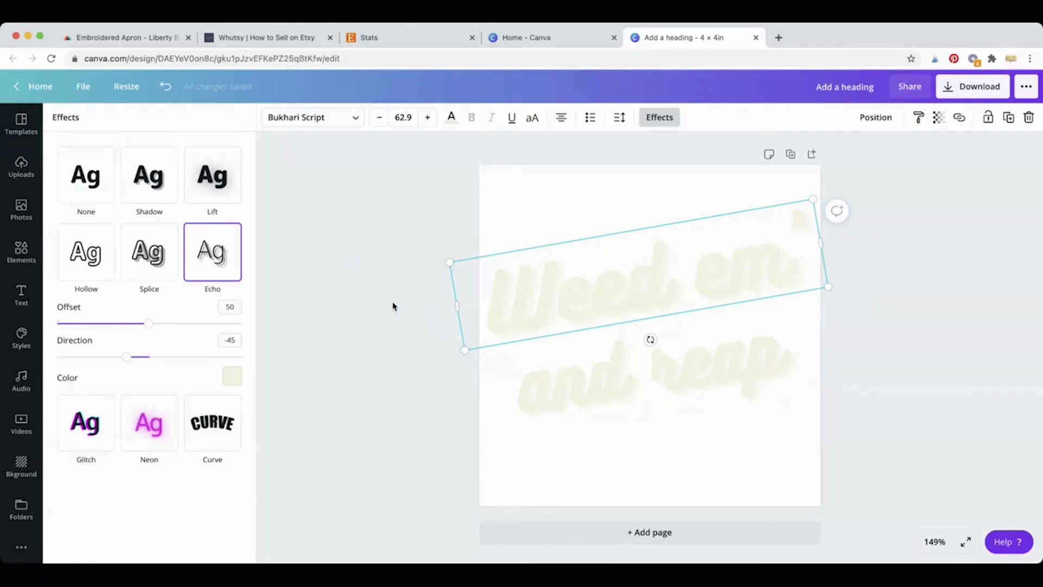
{"action": "mouse_move", "coordinate": [535, 304]}
{"action": "left_mouse_down"}
{"action": "mouse_move", "coordinate": [531, 254]}
{"action": "mouse_move", "coordinate": [535, 301]}
{"action": "left_mouse_up"}
{"action": "left_click", "coordinate": [451, 117]}
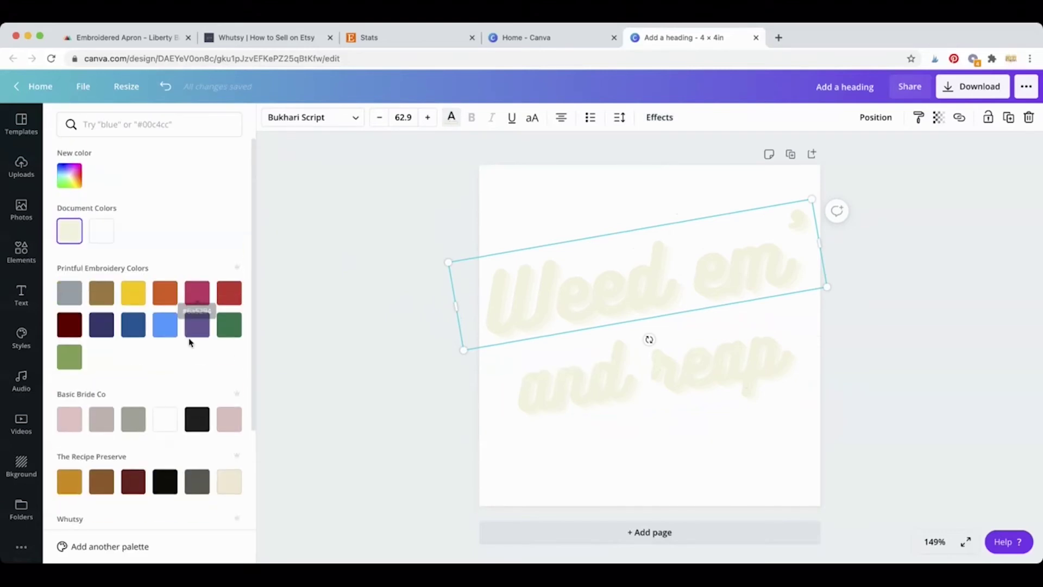
{"action": "scroll", "coordinate": [190, 341], "scroll_direction": "up", "scroll_amount": 1}
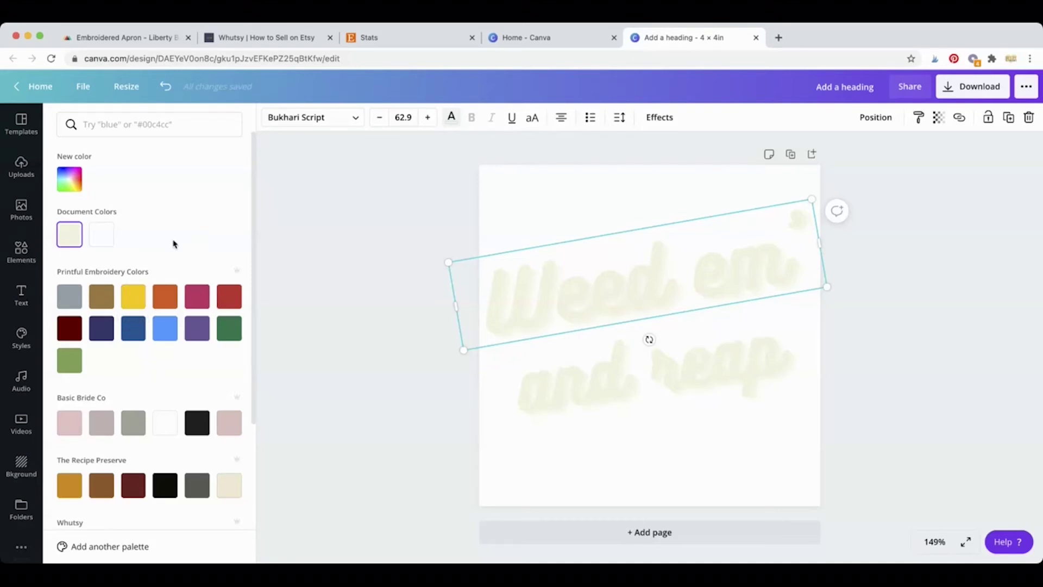
{"action": "left_click", "coordinate": [76, 362]}
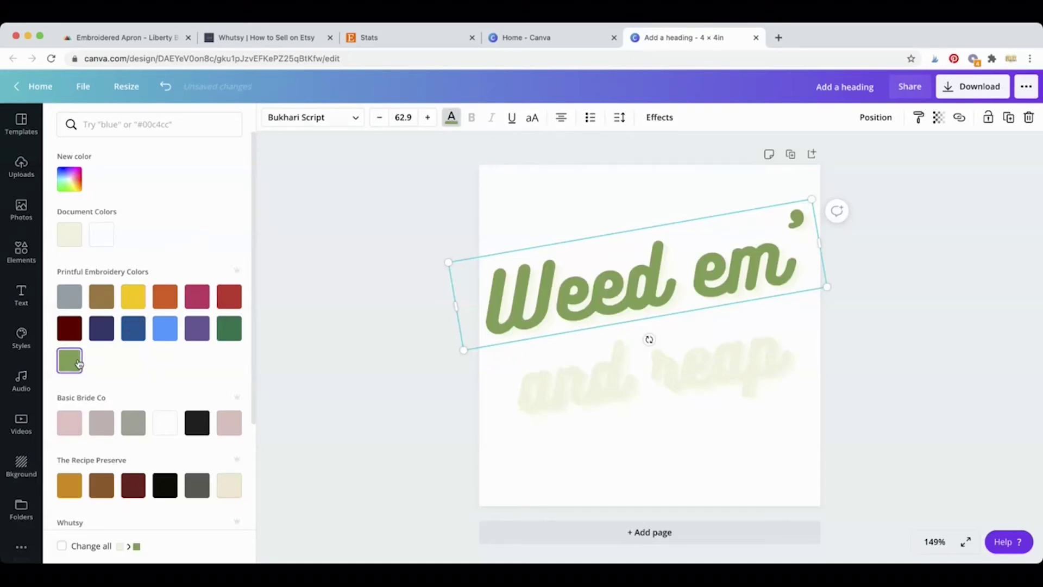
{"action": "left_click", "coordinate": [562, 379]}
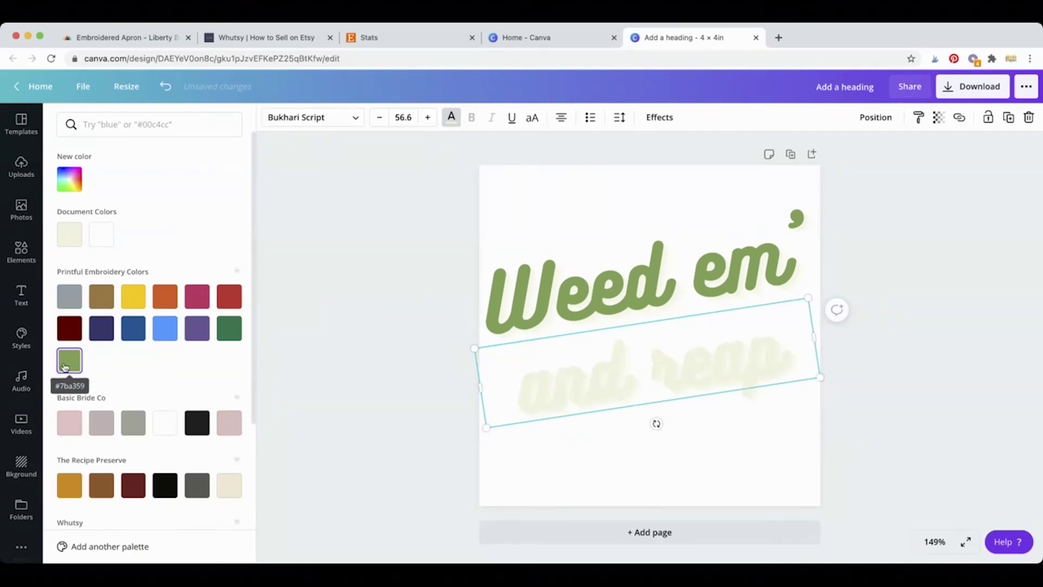
{"action": "left_click", "coordinate": [69, 360]}
{"action": "left_click", "coordinate": [379, 319]}
Step: Set the font of the "Weed em'" line to Badger and move the line slightly up
{"action": "left_click", "coordinate": [661, 290]}
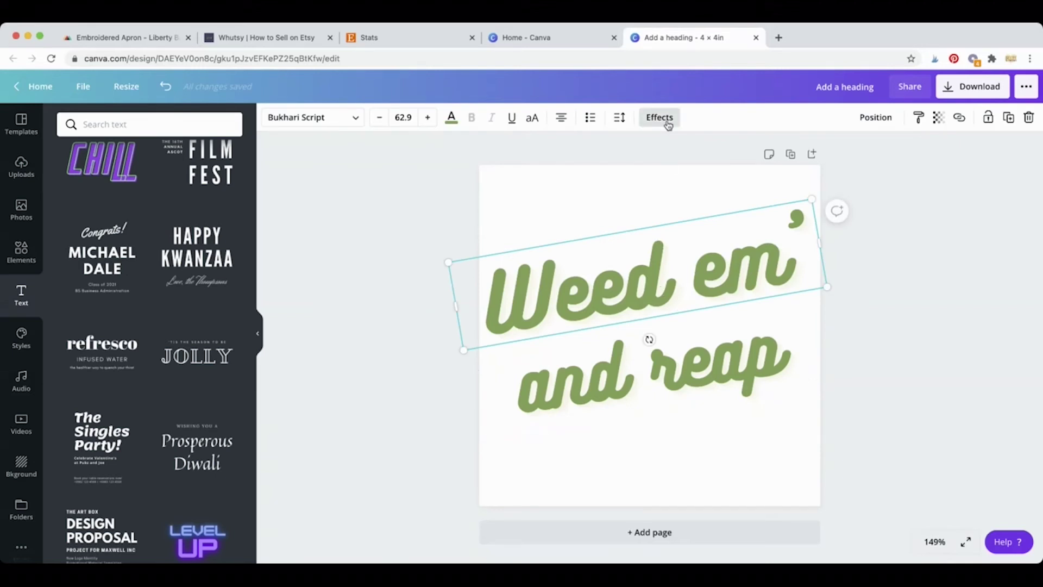
{"action": "left_click", "coordinate": [353, 119]}
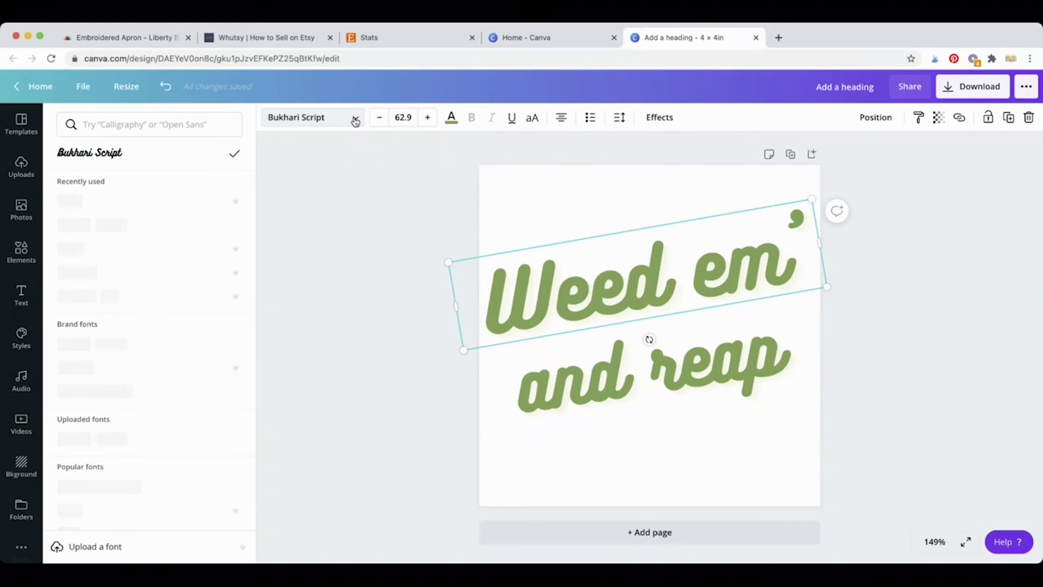
{"action": "left_click", "coordinate": [132, 202]}
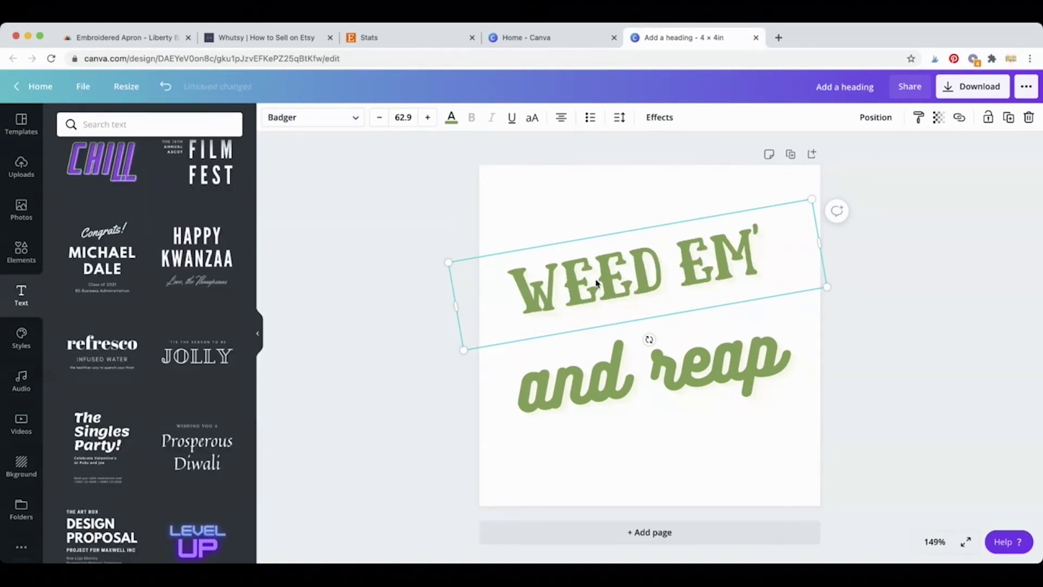
{"action": "mouse_move", "coordinate": [601, 279]}
{"action": "left_mouse_down"}
{"action": "mouse_move", "coordinate": [561, 262]}
{"action": "mouse_move", "coordinate": [599, 267]}
{"action": "left_mouse_up"}
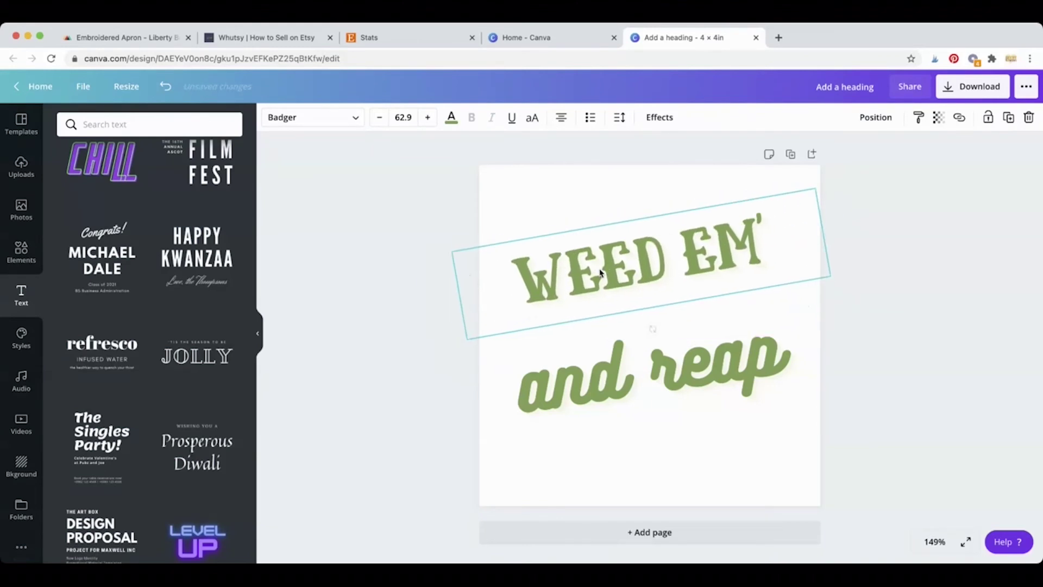
Step: Reapply the Echo effect to the "Weed em'" line in the text's green and set its direction to 0
{"action": "left_click", "coordinate": [659, 118]}
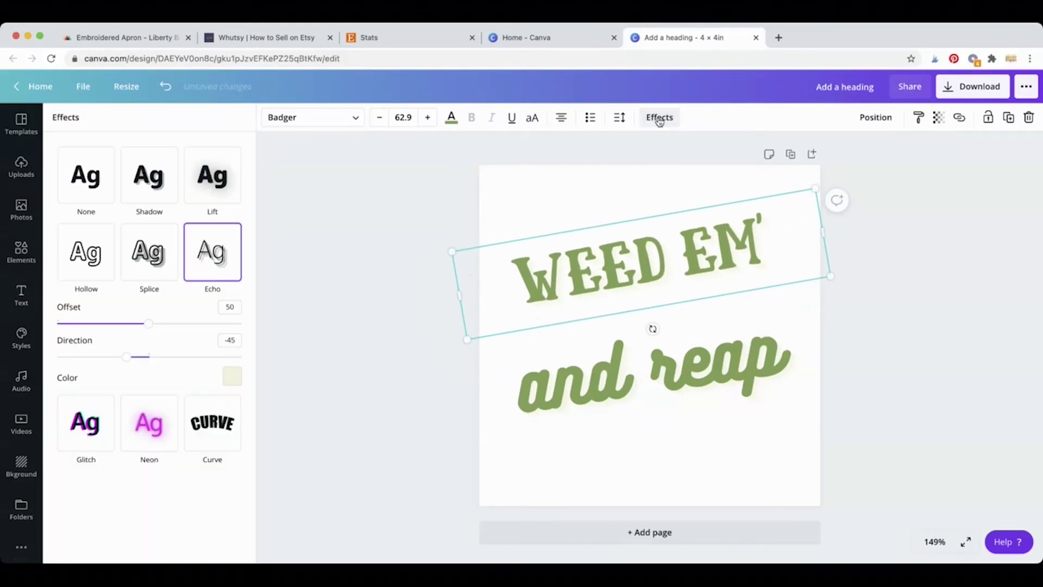
{"action": "left_click", "coordinate": [196, 270]}
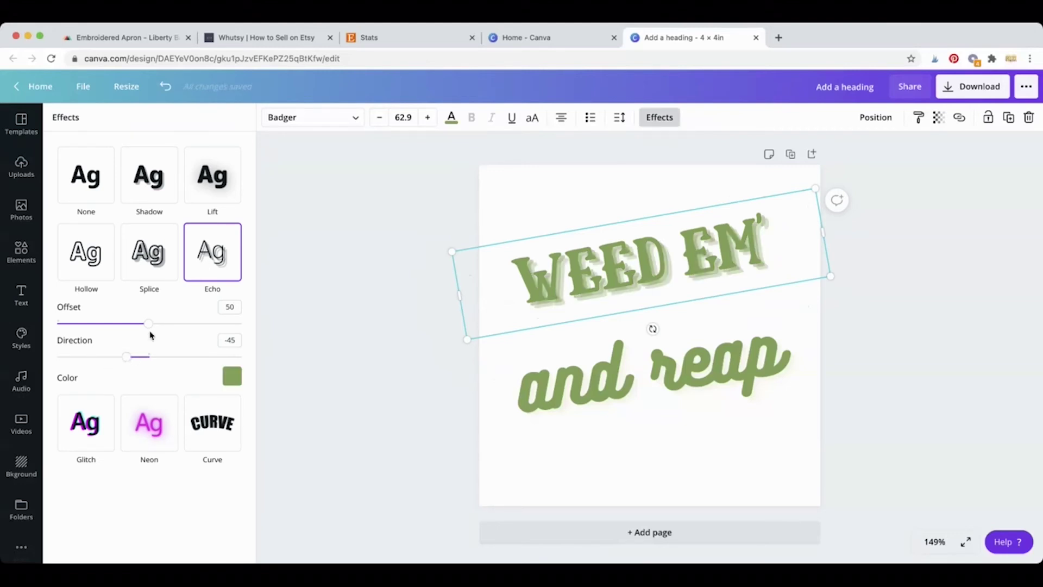
{"action": "left_click_drag", "start_coordinate": [124, 361], "coordinate": [151, 363]}
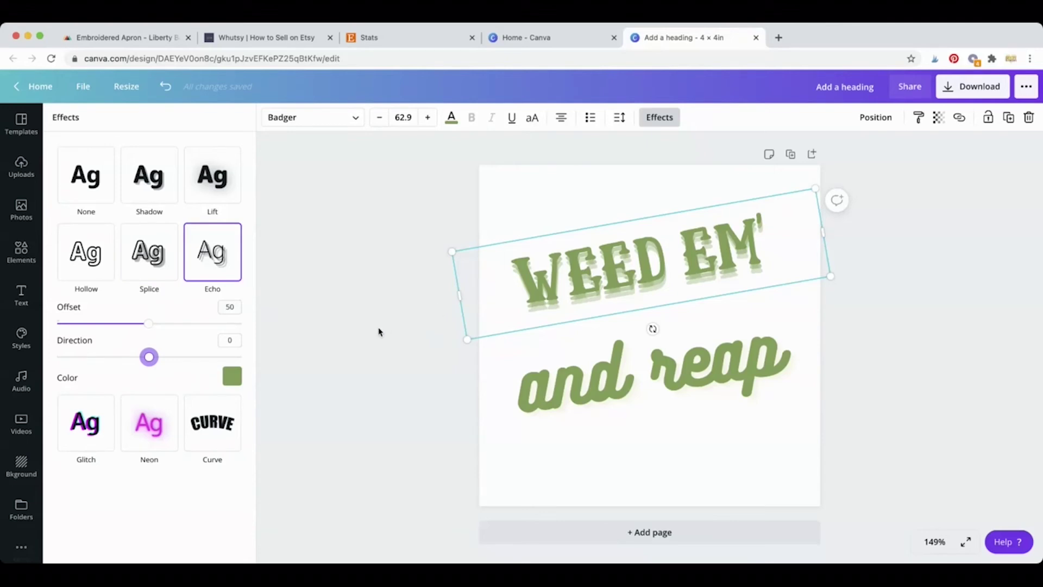
Step: Set the Echo offset of "Weed em'" to 1, and set the "and reap" echo to direction 0 with a near-minimum offset
{"action": "left_click_drag", "start_coordinate": [148, 323], "coordinate": [56, 324]}
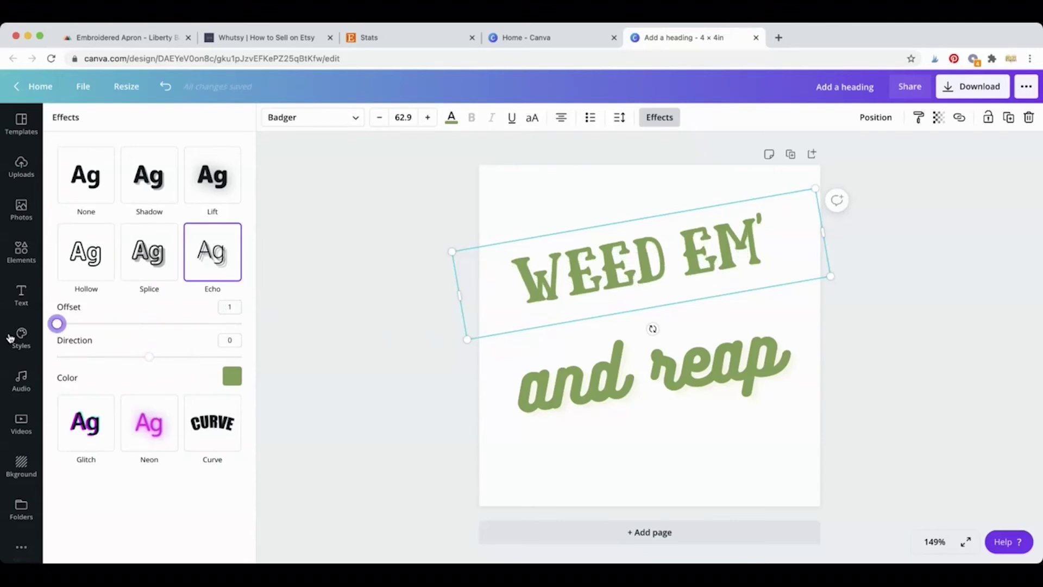
{"action": "left_click", "coordinate": [553, 368]}
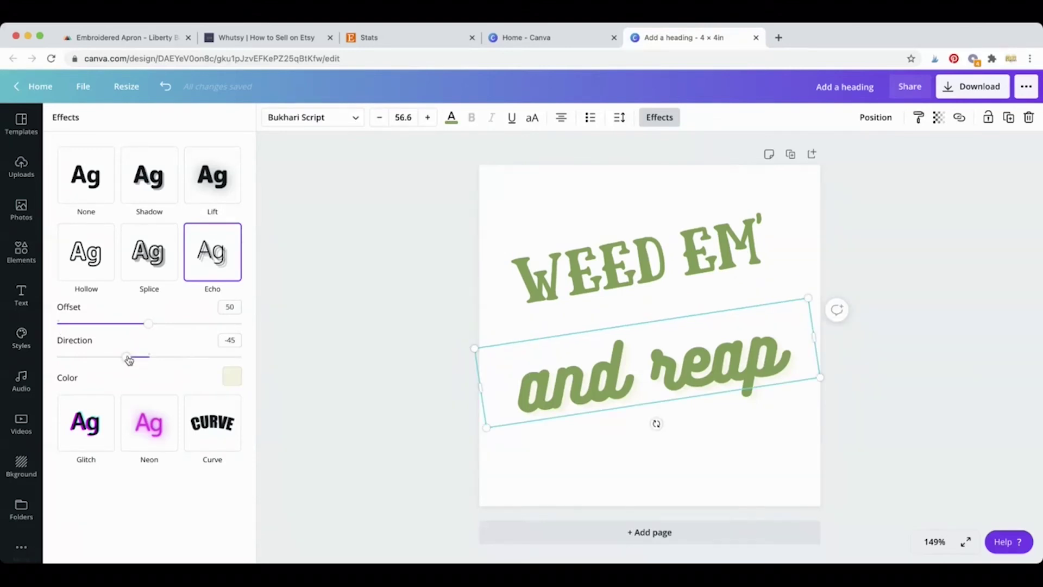
{"action": "left_click_drag", "start_coordinate": [126, 357], "coordinate": [57, 324]}
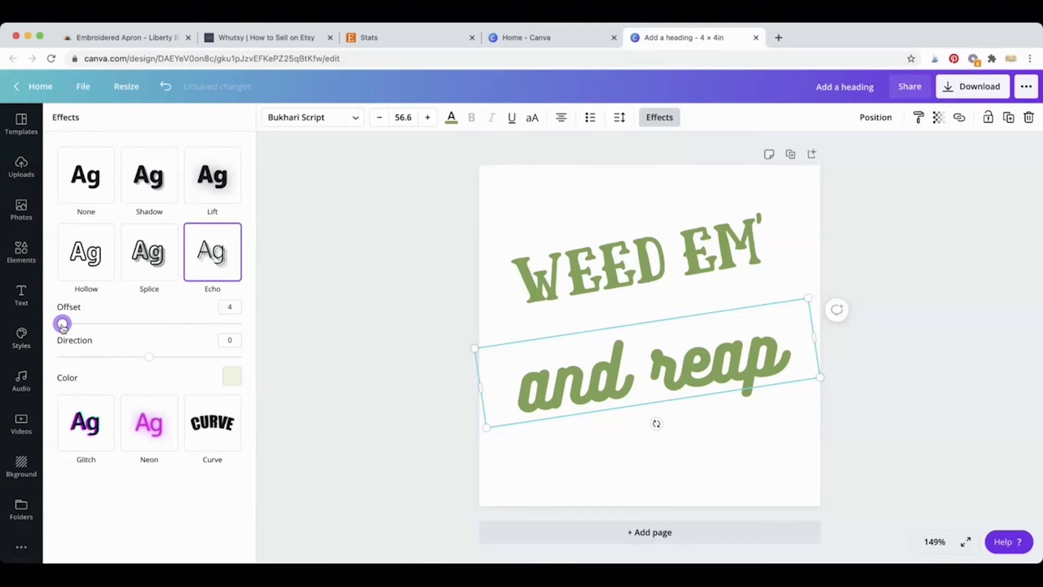
{"action": "left_click", "coordinate": [383, 372]}
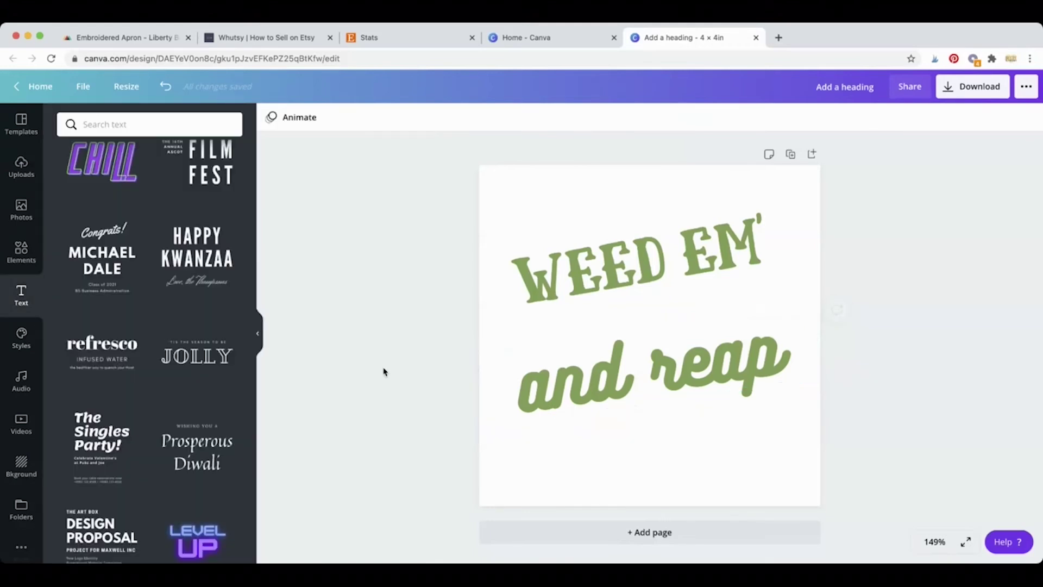
Step: Set the font of the "and reap" line to Badger and spread the two lines towards the page's upper and lower edges
{"action": "left_click", "coordinate": [626, 359]}
{"action": "left_click", "coordinate": [356, 115]}
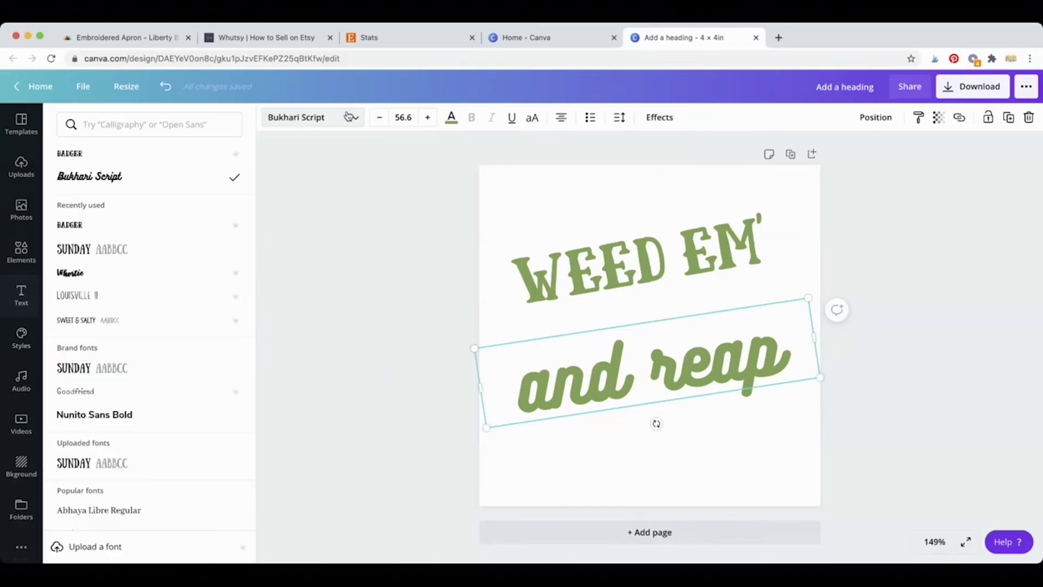
{"action": "left_click", "coordinate": [137, 225]}
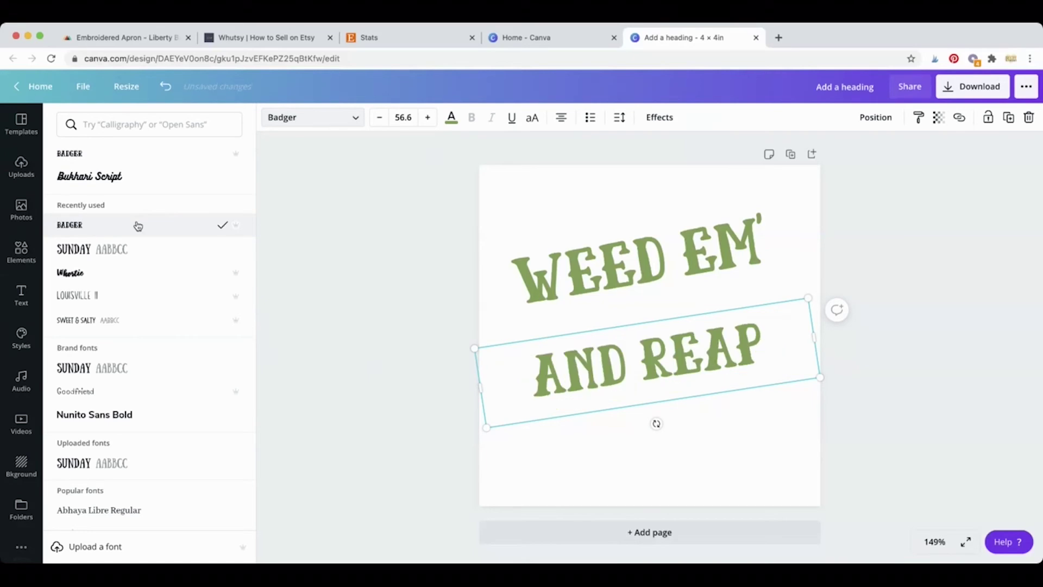
{"action": "left_click", "coordinate": [381, 293]}
{"action": "left_click_drag", "start_coordinate": [662, 374], "coordinate": [662, 453]}
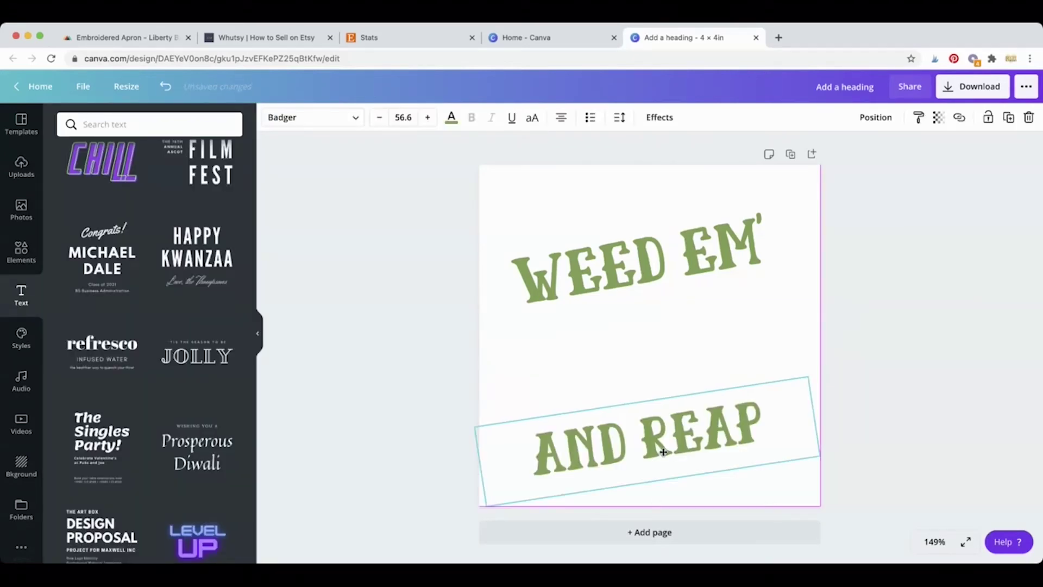
{"action": "left_click_drag", "start_coordinate": [687, 291], "coordinate": [685, 249]}
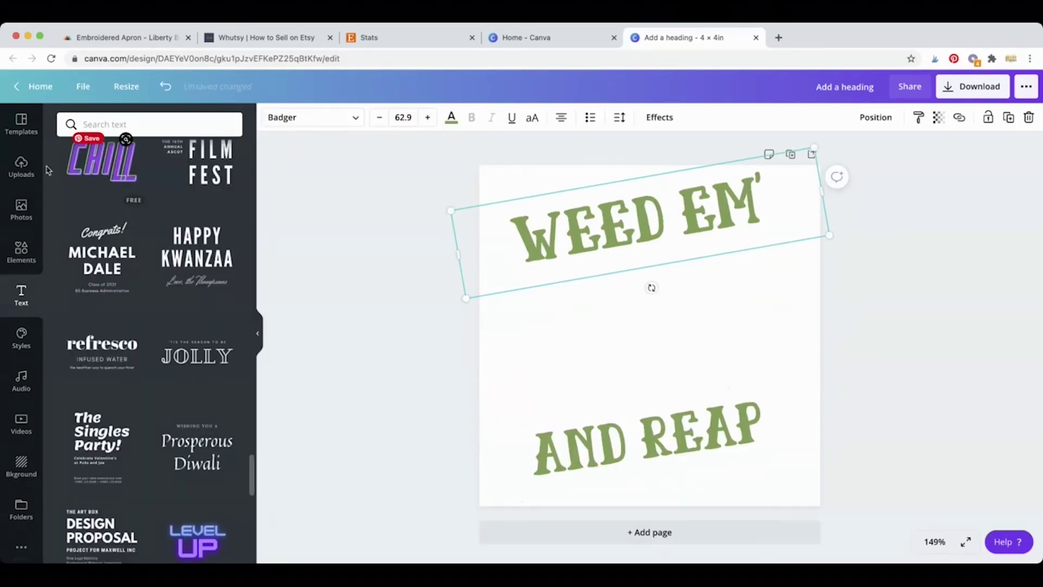
Step: Insert the uploaded orange vase with pink flowers on the page's left side, scaled to about 1.6 × 2.7 in
{"action": "left_click", "coordinate": [21, 166]}
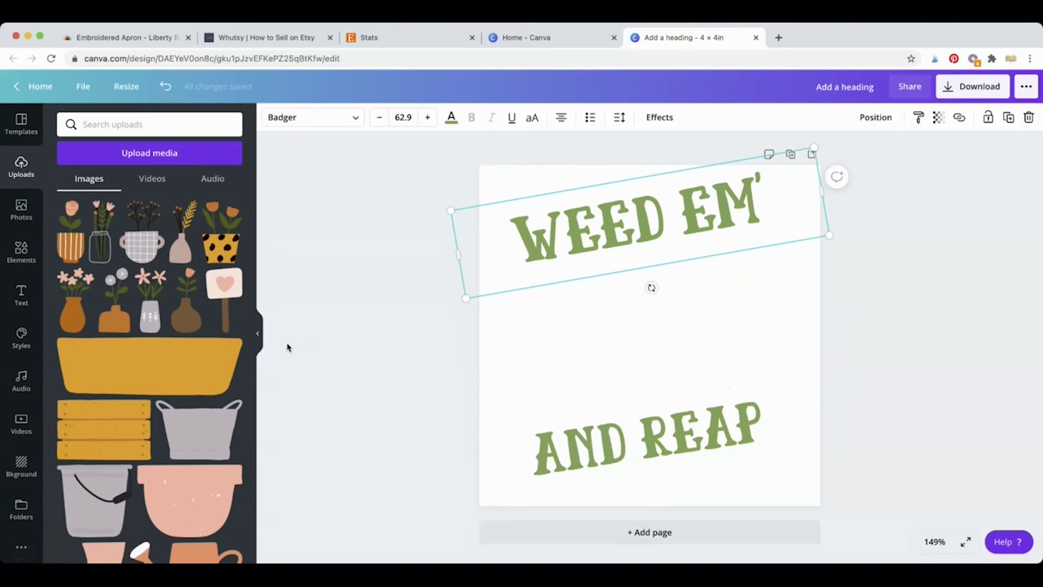
{"action": "scroll", "coordinate": [190, 369], "scroll_direction": "down", "scroll_amount": 4}
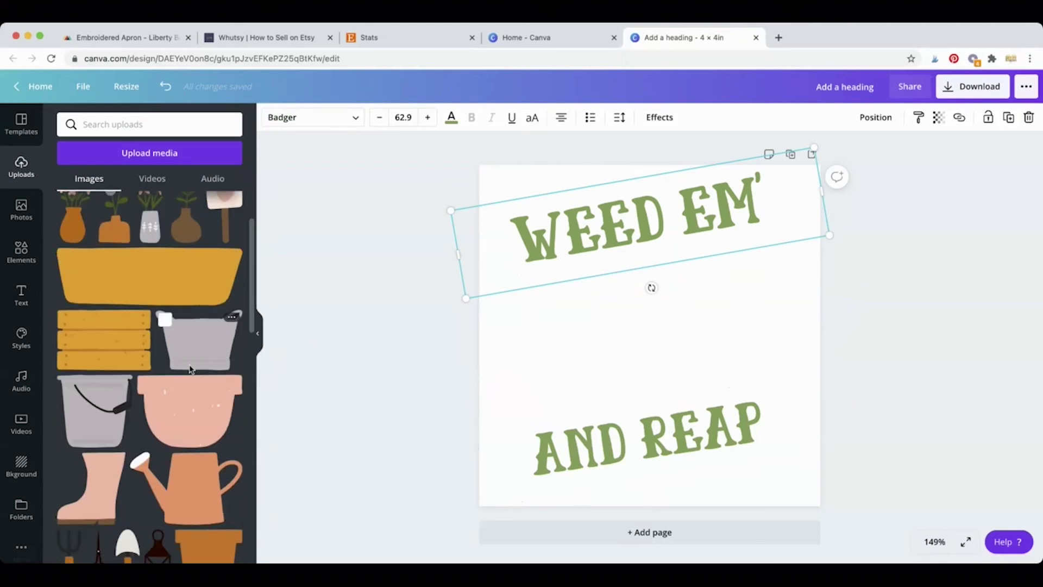
{"action": "scroll", "coordinate": [190, 369], "scroll_direction": "down", "scroll_amount": 3}
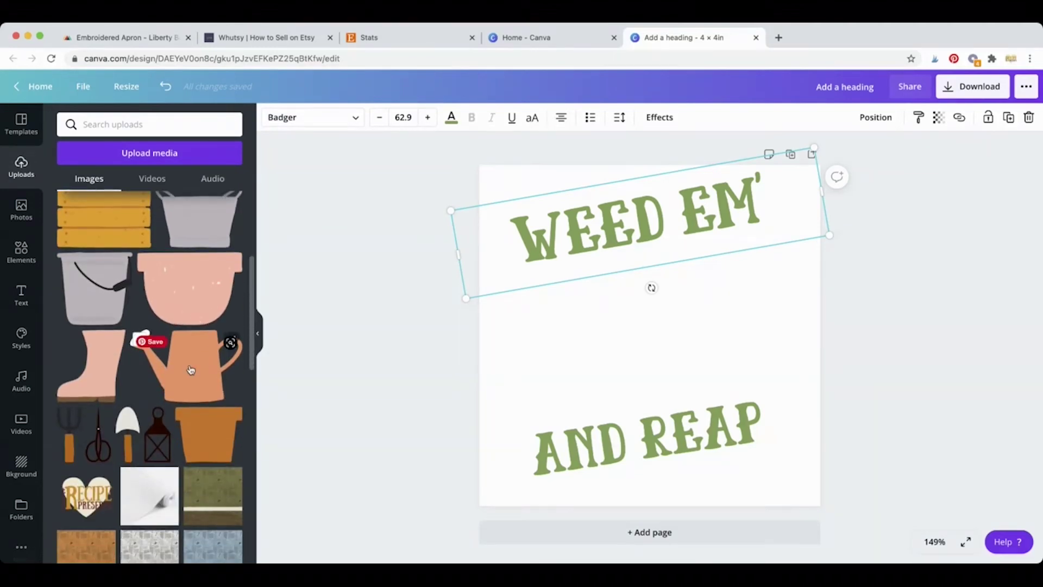
{"action": "scroll", "coordinate": [190, 370], "scroll_direction": "down", "scroll_amount": 2}
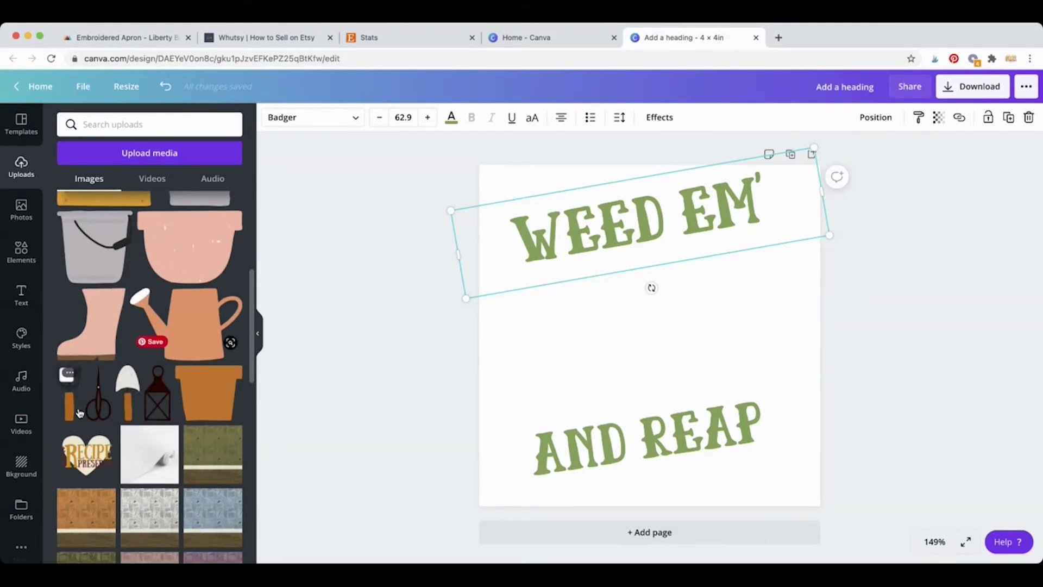
{"action": "scroll", "coordinate": [79, 413], "scroll_direction": "up", "scroll_amount": 5}
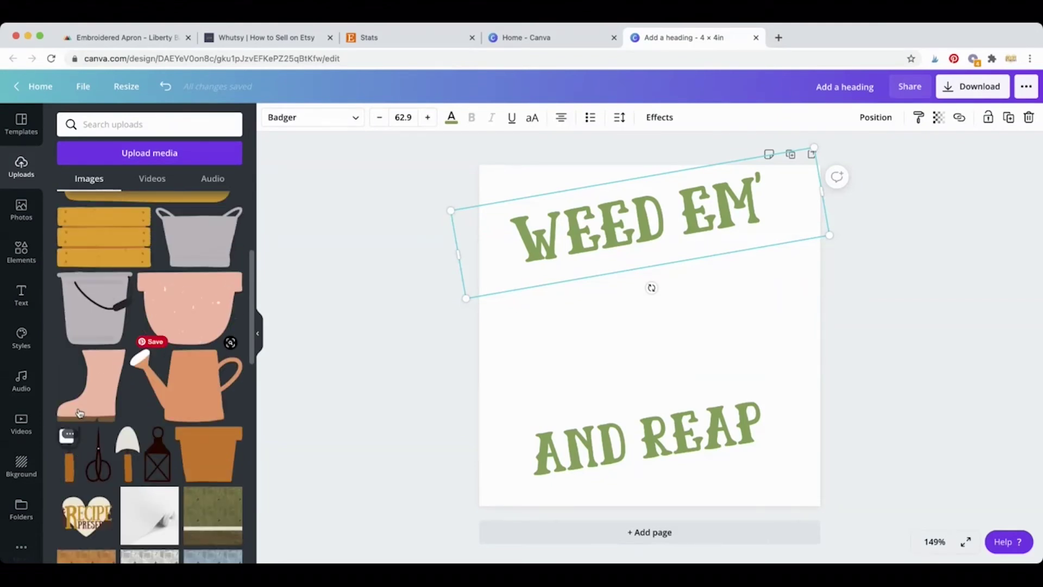
{"action": "scroll", "coordinate": [78, 429], "scroll_direction": "up", "scroll_amount": 3}
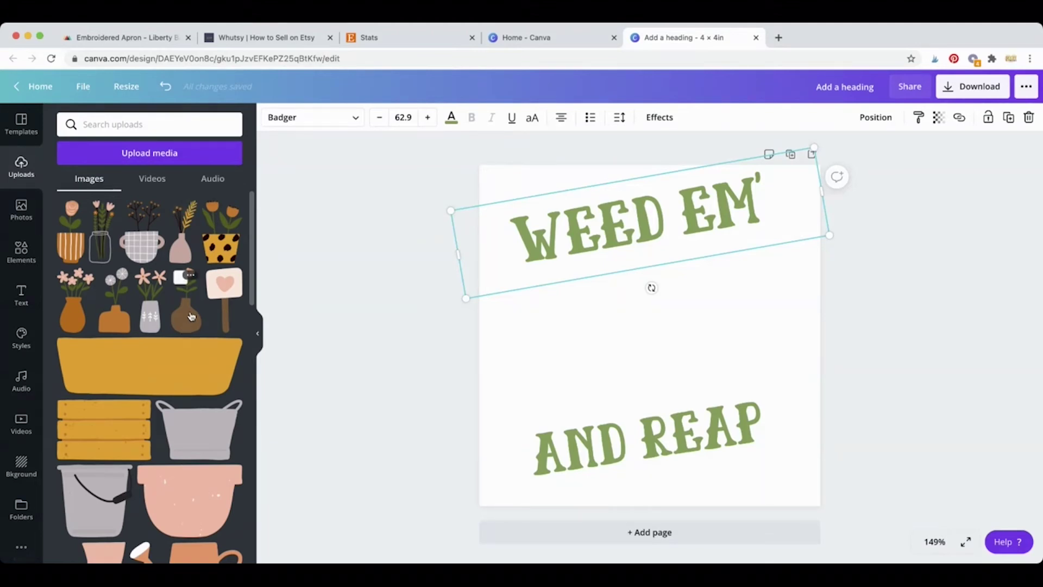
{"action": "left_click", "coordinate": [74, 311]}
{"action": "left_click_drag", "start_coordinate": [710, 358], "coordinate": [620, 387]}
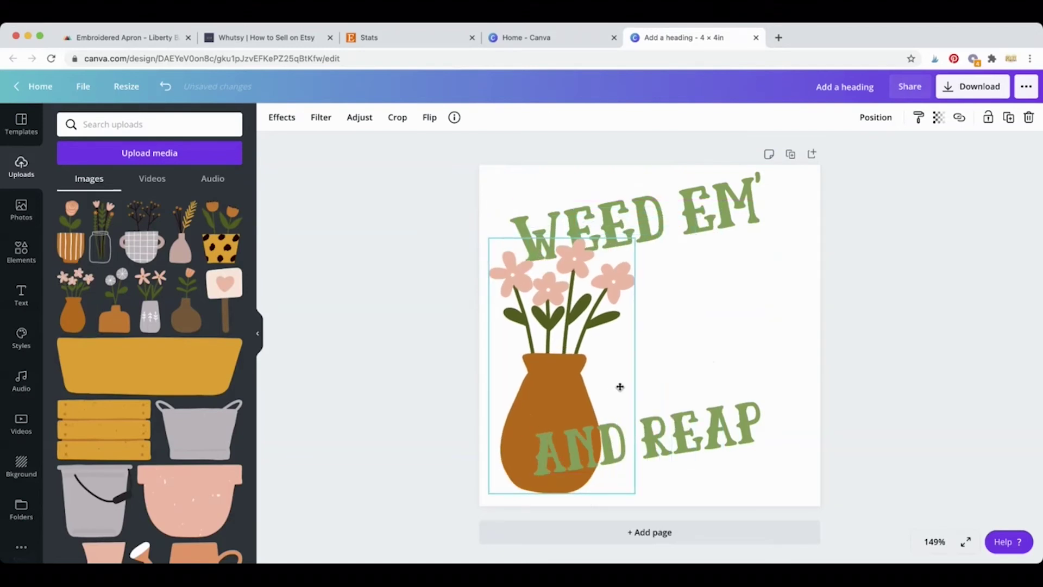
{"action": "left_click_drag", "start_coordinate": [633, 238], "coordinate": [624, 260]}
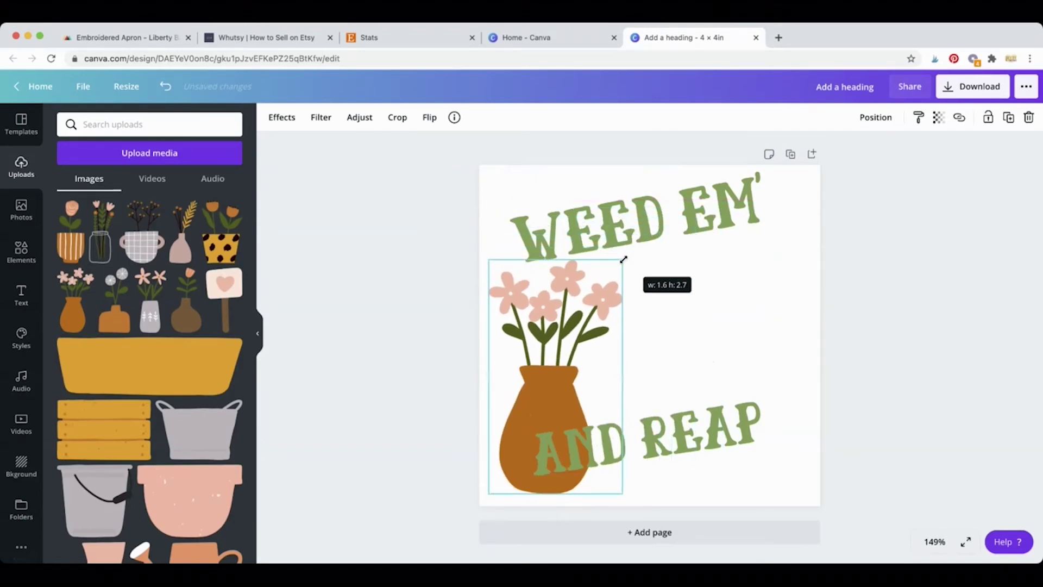
Step: Enlarge the "and reap" line to font size 68.1 and fit it in the page's lower right area
{"action": "left_click_drag", "start_coordinate": [697, 429], "coordinate": [709, 416]}
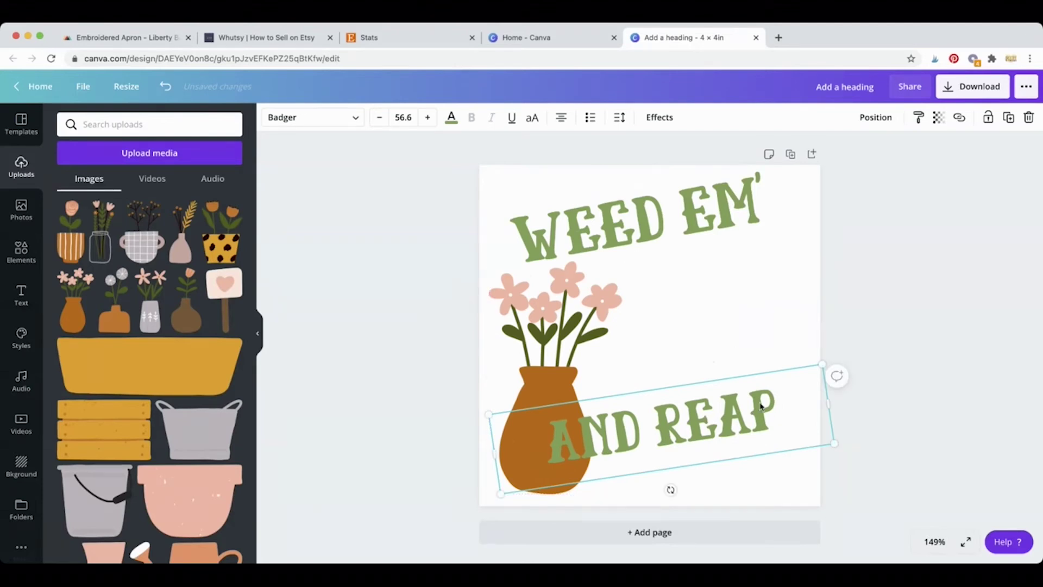
{"action": "left_click_drag", "start_coordinate": [823, 362], "coordinate": [875, 303]}
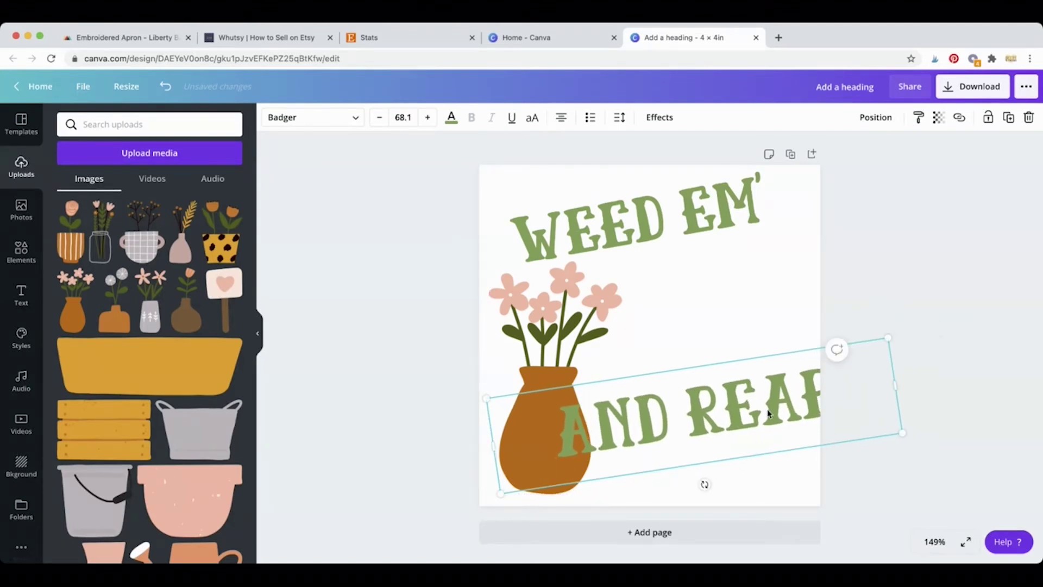
{"action": "left_click_drag", "start_coordinate": [771, 414], "coordinate": [753, 428]}
Step: Tilt the "Weed em'" line downward to the right, enlarge it to font size 77.8 and fit it across the page's upper part
{"action": "left_click", "coordinate": [737, 201]}
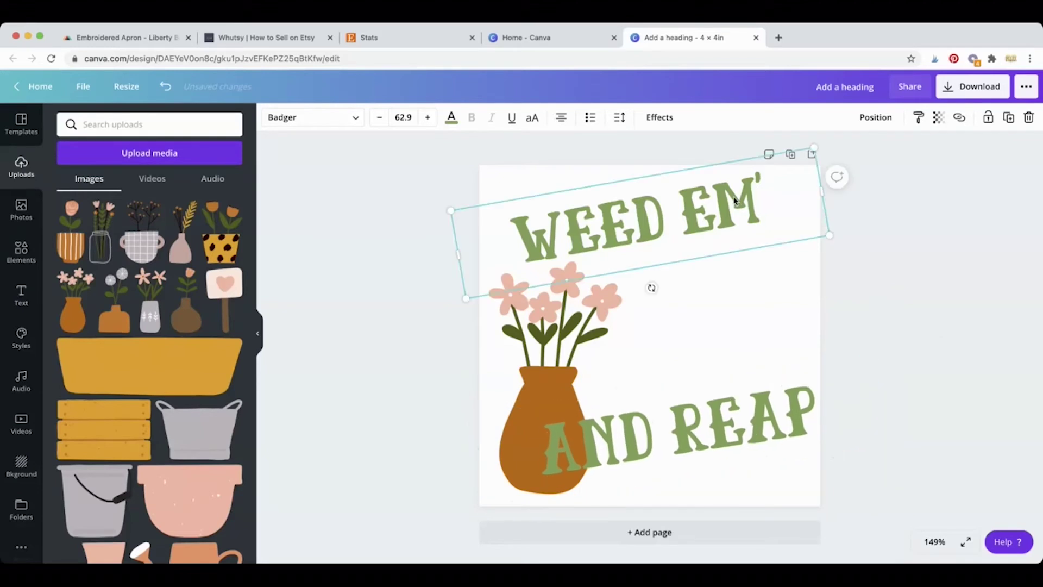
{"action": "mouse_move", "coordinate": [716, 205]}
{"action": "left_mouse_down"}
{"action": "mouse_move", "coordinate": [779, 336]}
{"action": "mouse_move", "coordinate": [758, 272]}
{"action": "mouse_move", "coordinate": [705, 202]}
{"action": "left_mouse_up"}
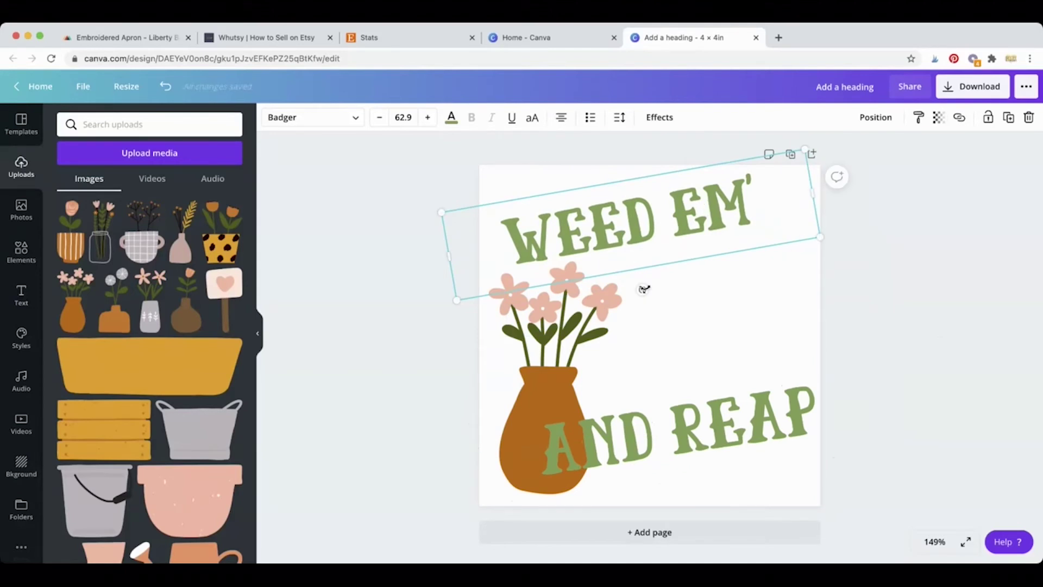
{"action": "left_click_drag", "start_coordinate": [644, 289], "coordinate": [619, 286]}
{"action": "left_click_drag", "start_coordinate": [618, 287], "coordinate": [617, 288]}
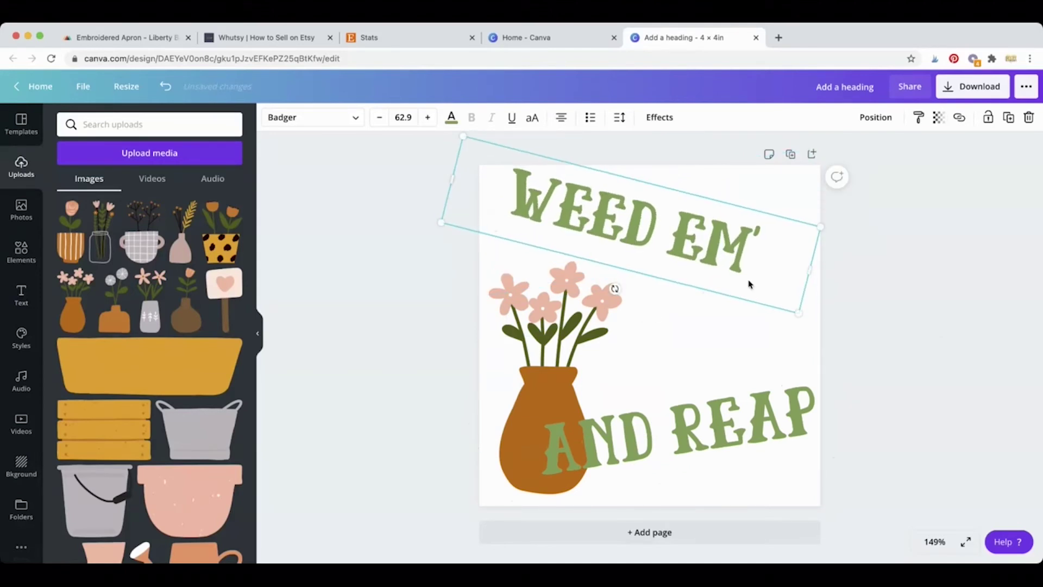
{"action": "left_click_drag", "start_coordinate": [799, 312], "coordinate": [853, 396]}
{"action": "left_click_drag", "start_coordinate": [782, 275], "coordinate": [759, 272]}
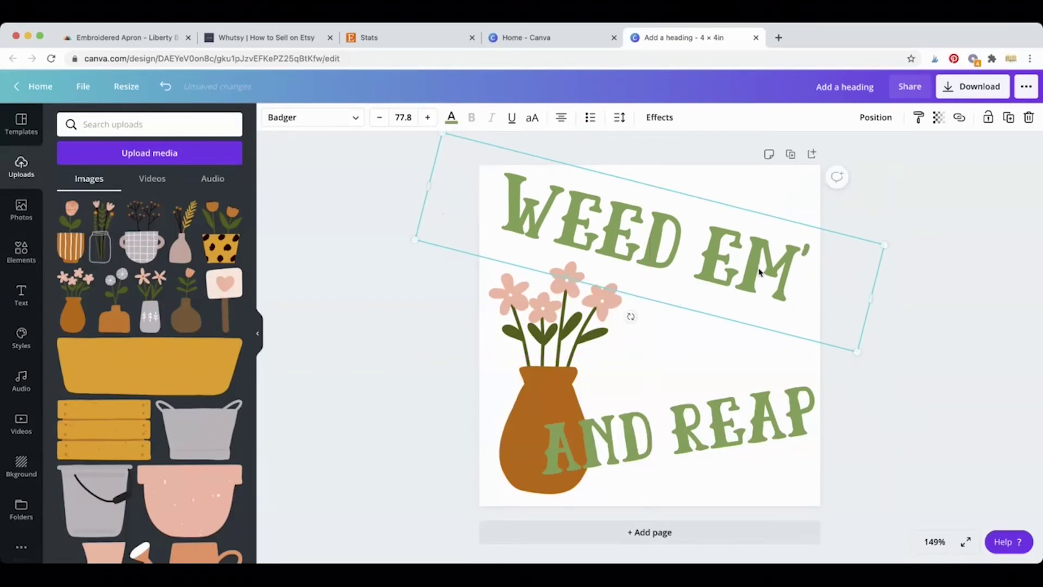
Step: Apply the Curve effect to the "Weed em'" line with a curve of 63 and move it up to the page's upper edge
{"action": "left_click", "coordinate": [675, 117]}
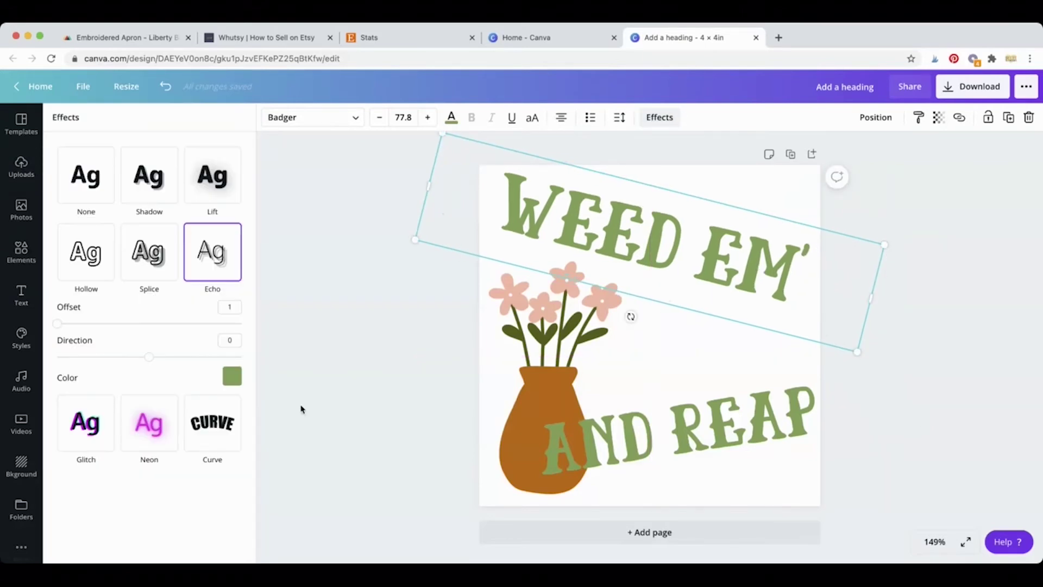
{"action": "left_click", "coordinate": [215, 423]}
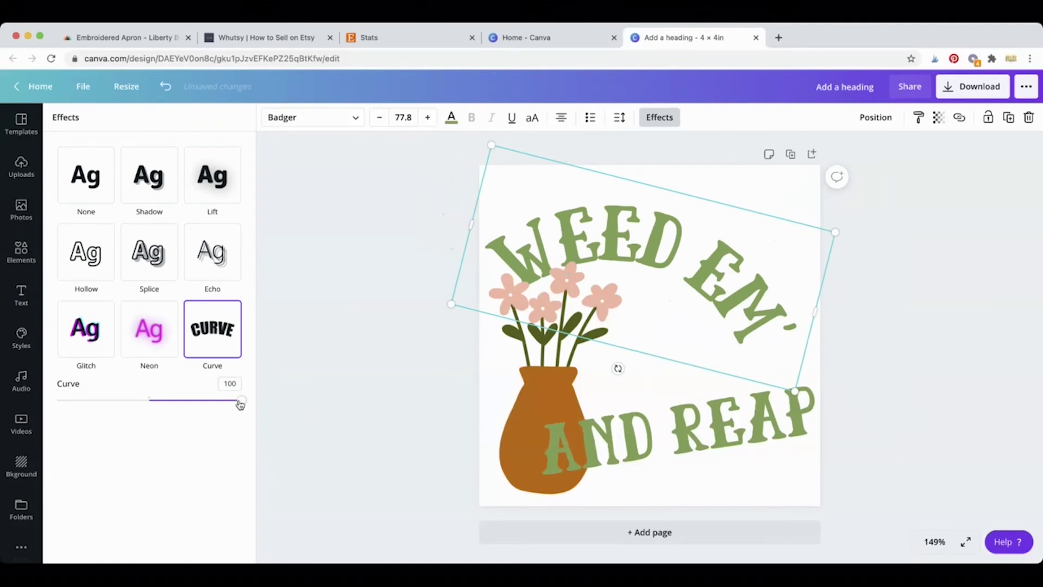
{"action": "left_click_drag", "start_coordinate": [240, 403], "coordinate": [207, 401]}
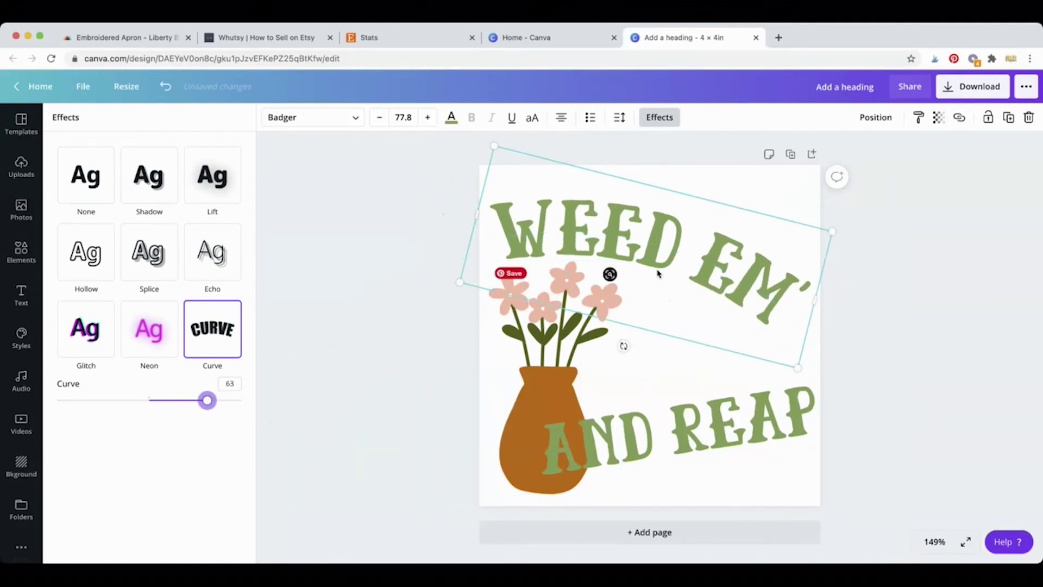
{"action": "left_click_drag", "start_coordinate": [657, 273], "coordinate": [672, 230]}
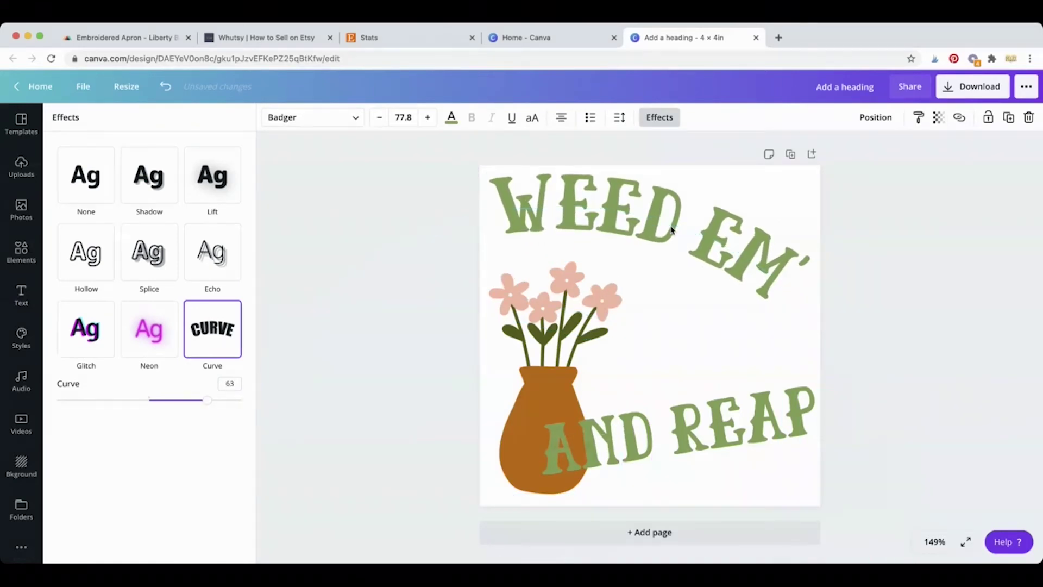
Step: Set the font size of the curved "Weed em'" line to 80.8 and nudge it into place across the page width
{"action": "left_click", "coordinate": [428, 117]}
{"action": "left_click", "coordinate": [428, 118]}
{"action": "left_click", "coordinate": [428, 118]}
{"action": "left_click", "coordinate": [428, 118]}
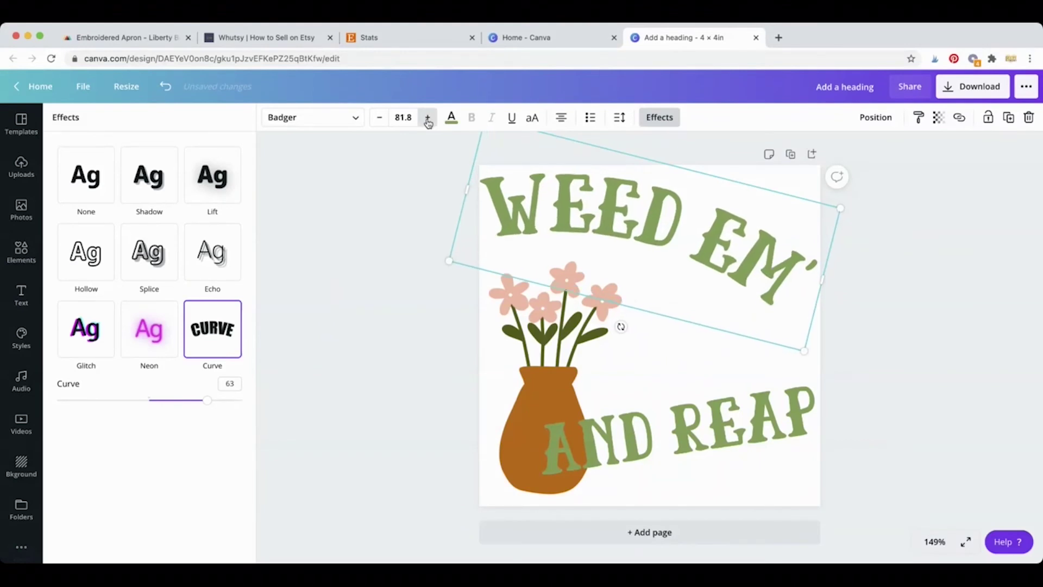
{"action": "left_click", "coordinate": [428, 118]}
{"action": "mouse_move", "coordinate": [626, 203]}
{"action": "left_mouse_down"}
{"action": "mouse_move", "coordinate": [635, 203]}
{"action": "mouse_move", "coordinate": [624, 203]}
{"action": "left_mouse_up"}
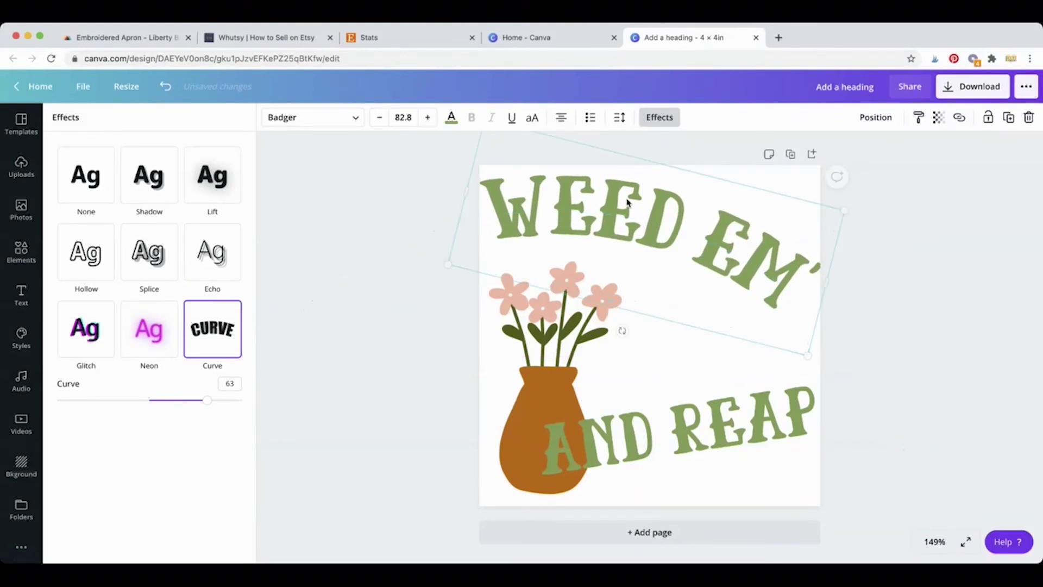
{"action": "left_click", "coordinate": [379, 118]}
{"action": "left_click", "coordinate": [379, 118]}
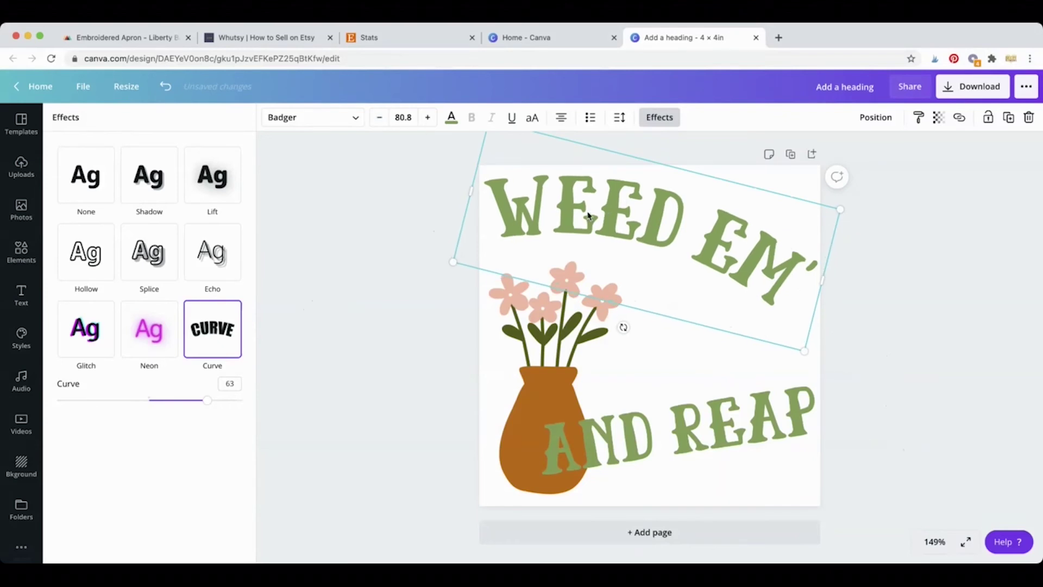
{"action": "left_click_drag", "start_coordinate": [587, 215], "coordinate": [590, 215]}
Step: Delete the orange flower vase from the page
{"action": "left_click_drag", "start_coordinate": [545, 354], "coordinate": [544, 344]}
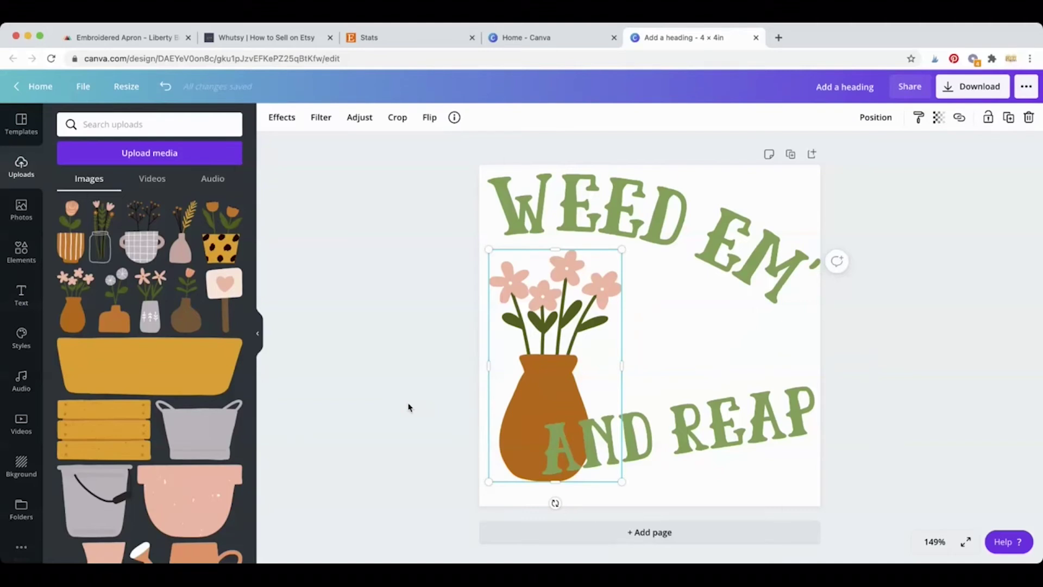
{"action": "key", "text": "Delete"}
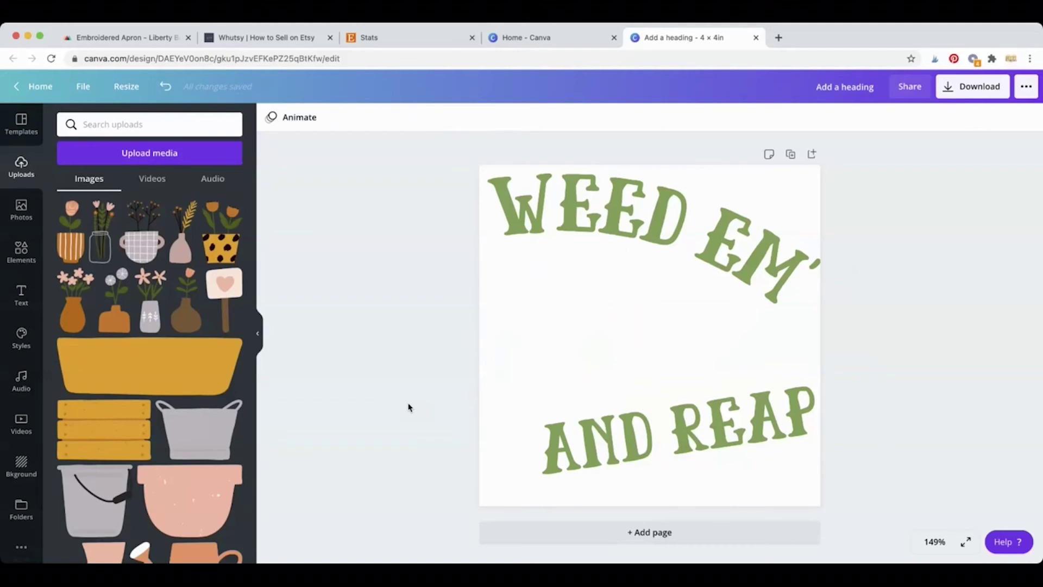
Step: Search the graphic elements for "garden"
{"action": "left_click", "coordinate": [24, 250]}
{"action": "left_click", "coordinate": [132, 126]}
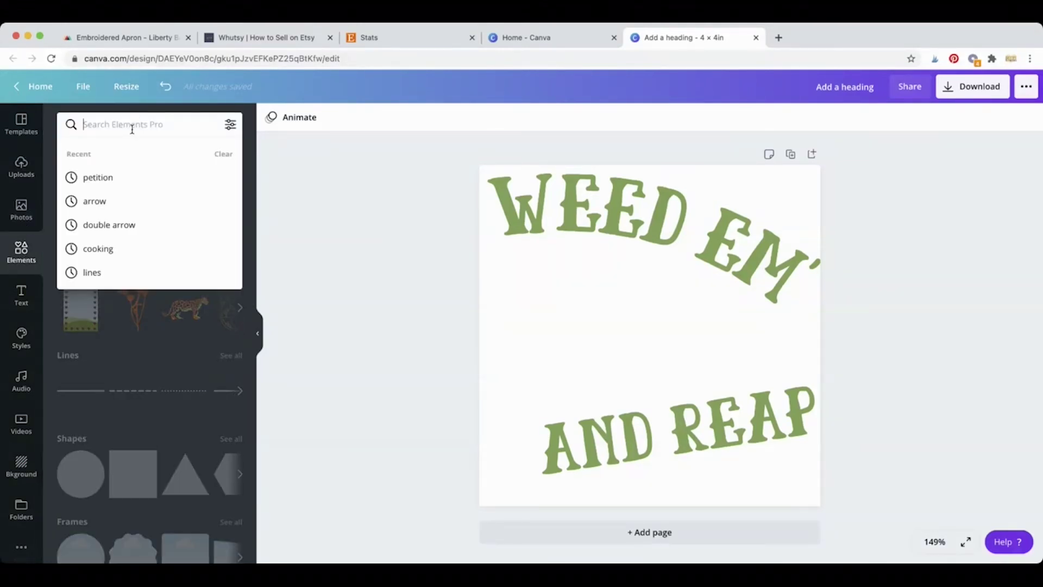
{"action": "type", "text": "garden"}
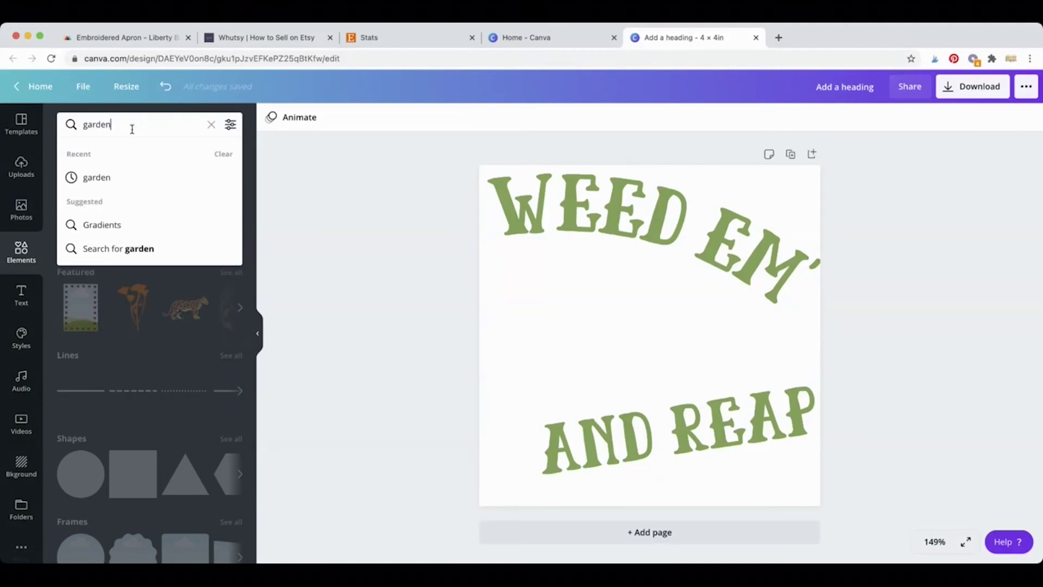
{"action": "key", "text": "Return"}
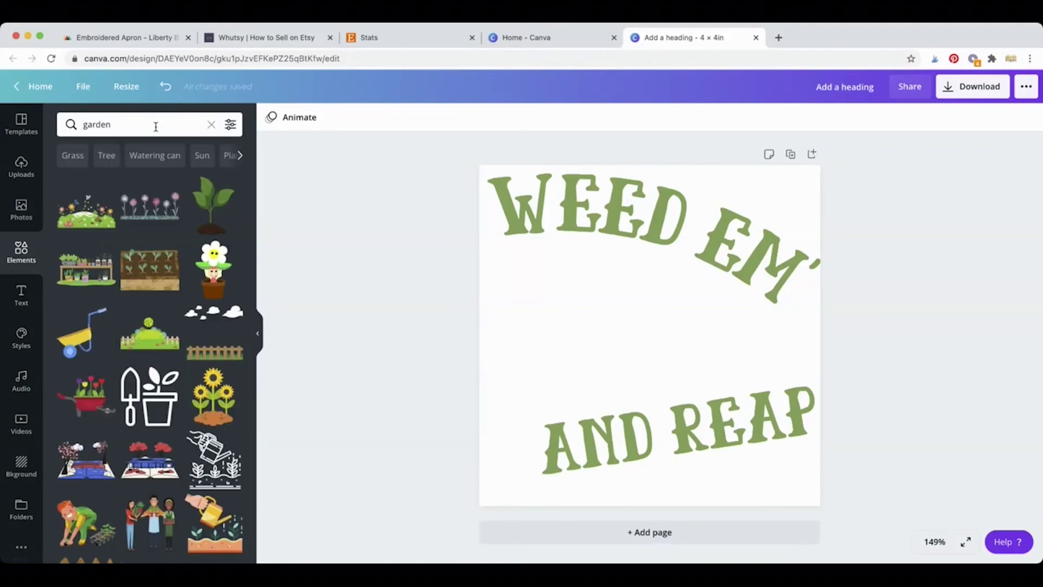
Step: Filter the garden graphics to static Pro elements only
{"action": "left_click", "coordinate": [230, 125]}
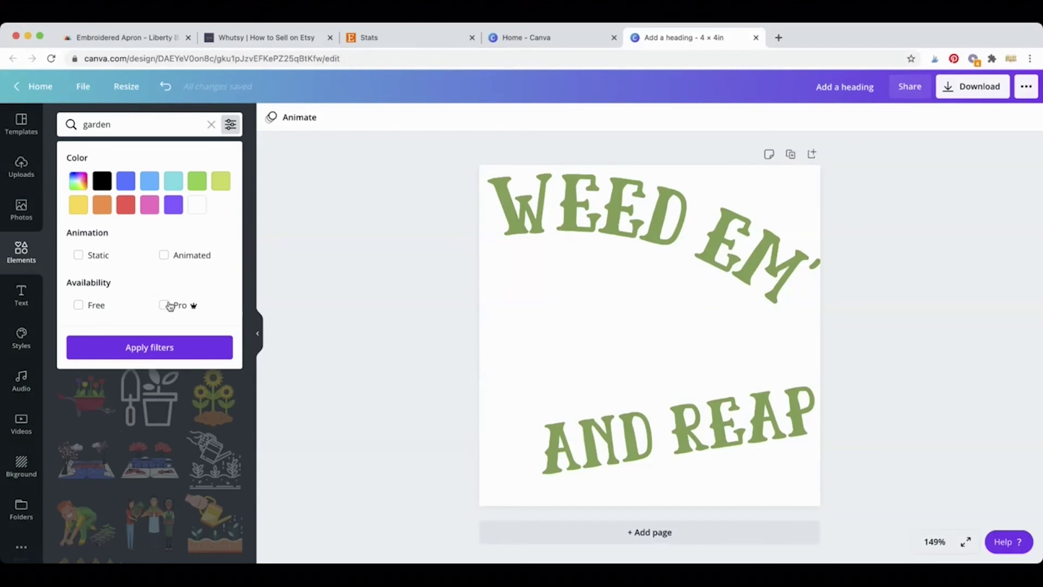
{"action": "left_click", "coordinate": [168, 305]}
{"action": "left_click", "coordinate": [82, 255]}
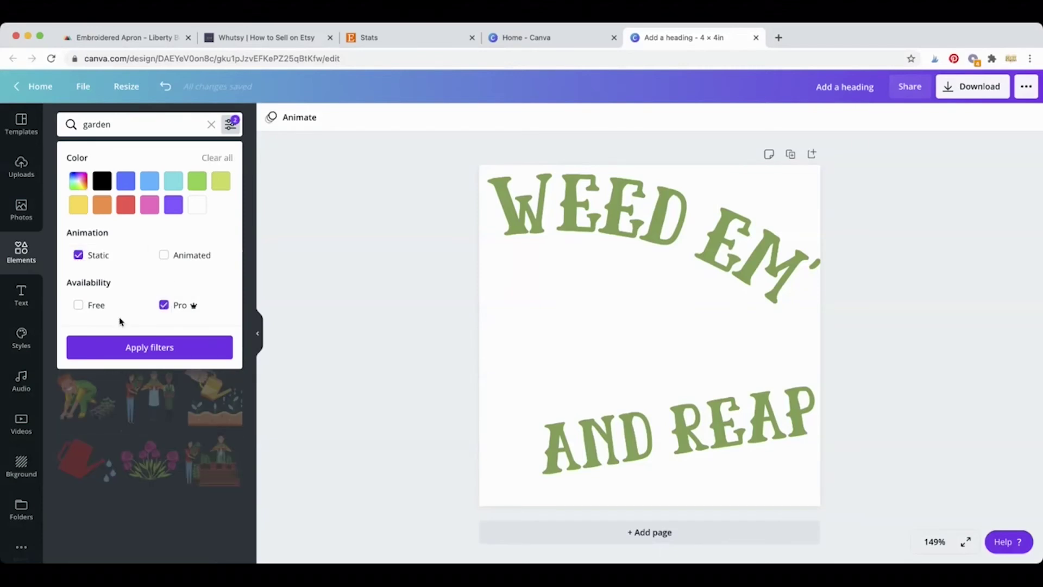
{"action": "left_click", "coordinate": [136, 347]}
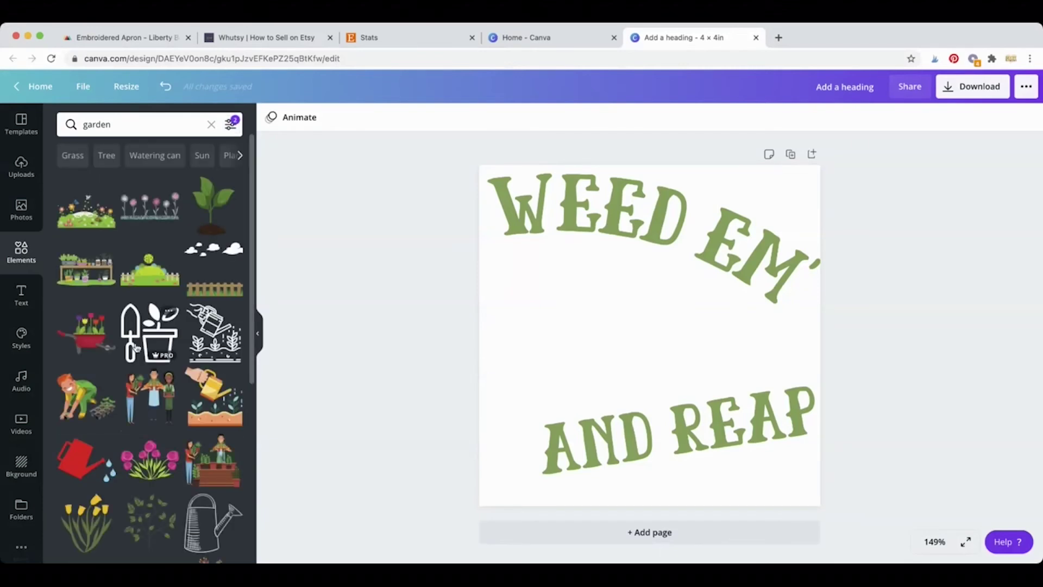
Step: Look through the filtered garden graphics for an illustration that suits the embroidery design
{"action": "scroll", "coordinate": [135, 347], "scroll_direction": "down", "scroll_amount": 3}
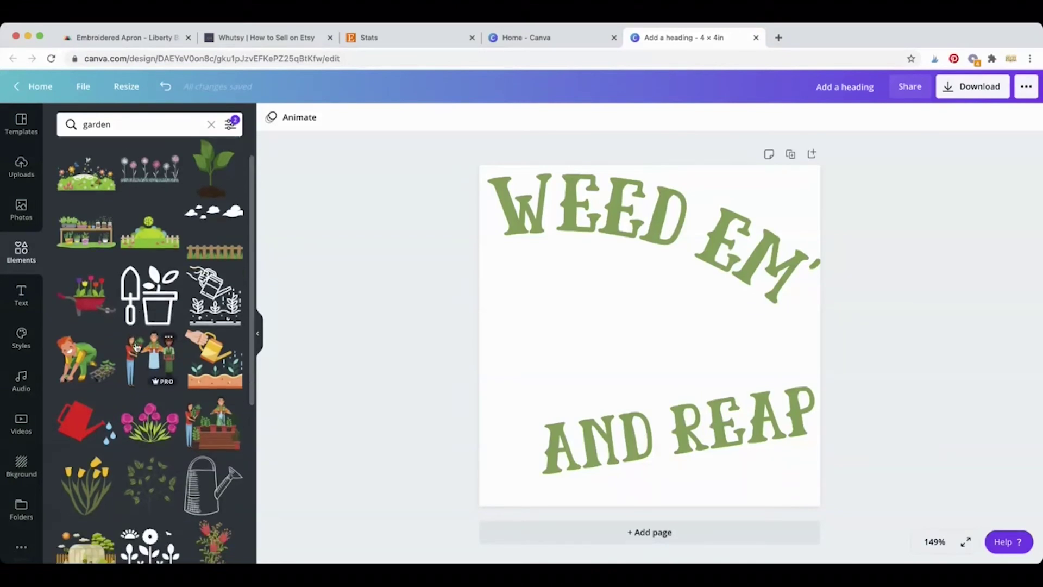
{"action": "scroll", "coordinate": [137, 347], "scroll_direction": "down", "scroll_amount": 5}
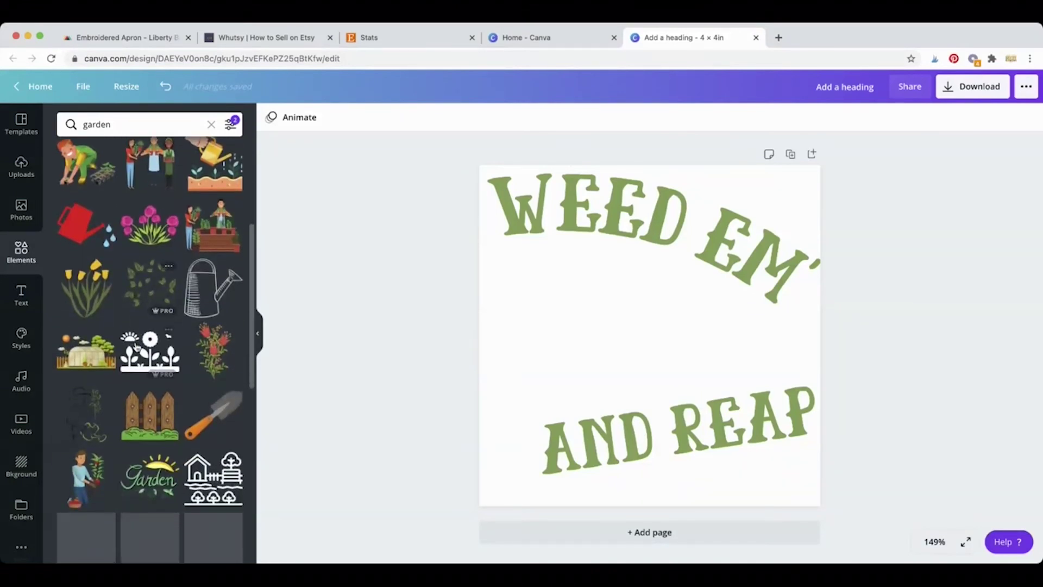
{"action": "scroll", "coordinate": [136, 348], "scroll_direction": "down", "scroll_amount": 6}
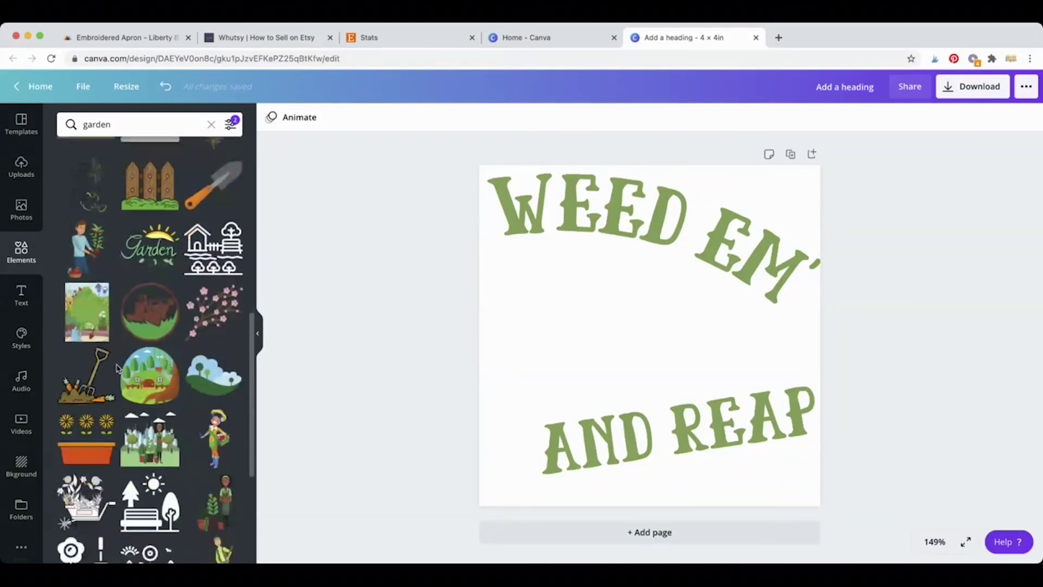
{"action": "scroll", "coordinate": [115, 369], "scroll_direction": "down", "scroll_amount": 5}
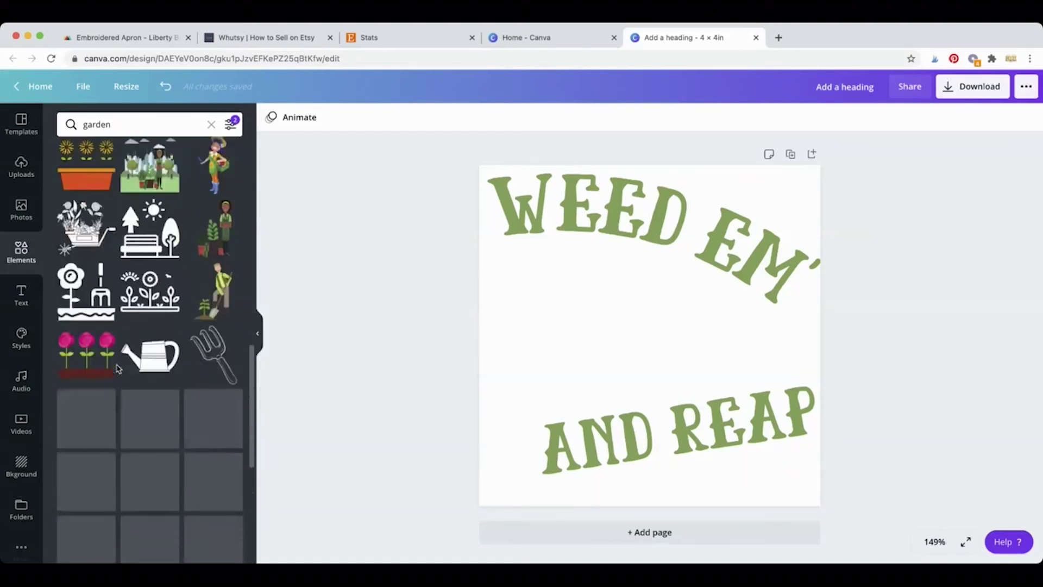
{"action": "scroll", "coordinate": [118, 369], "scroll_direction": "down", "scroll_amount": 3}
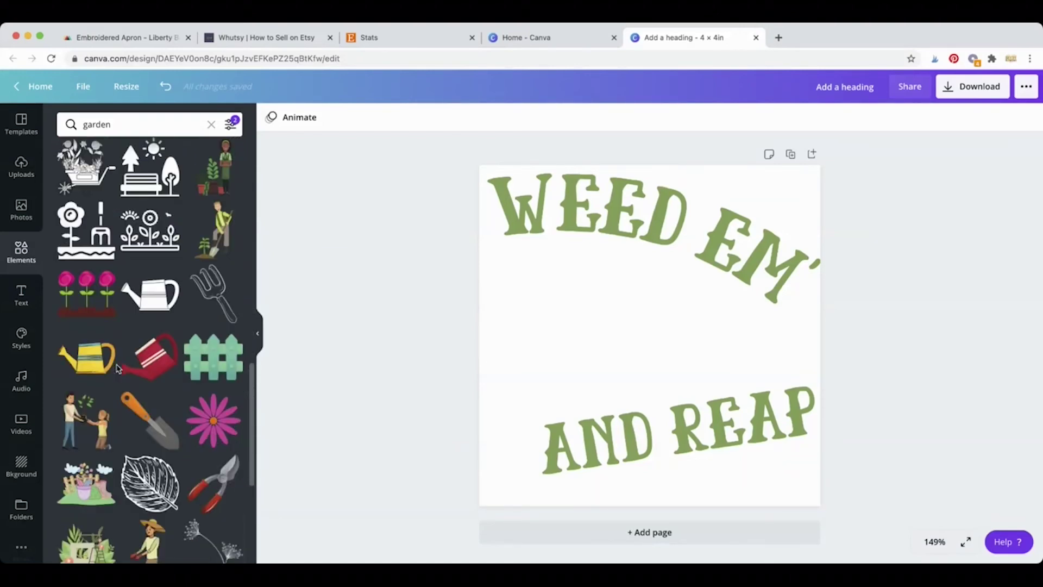
{"action": "scroll", "coordinate": [118, 369], "scroll_direction": "down", "scroll_amount": 3}
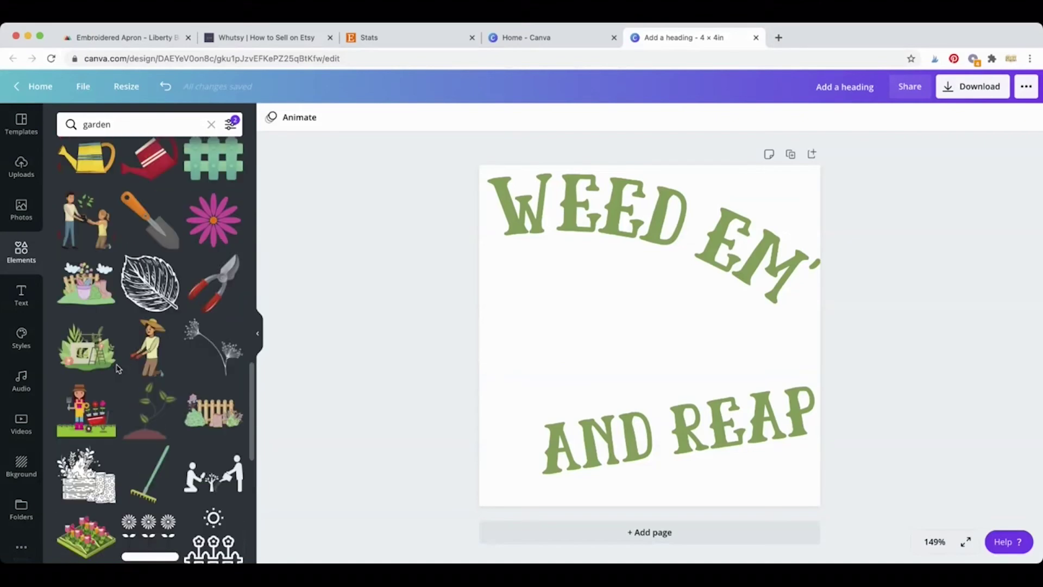
{"action": "scroll", "coordinate": [117, 369], "scroll_direction": "down", "scroll_amount": 4}
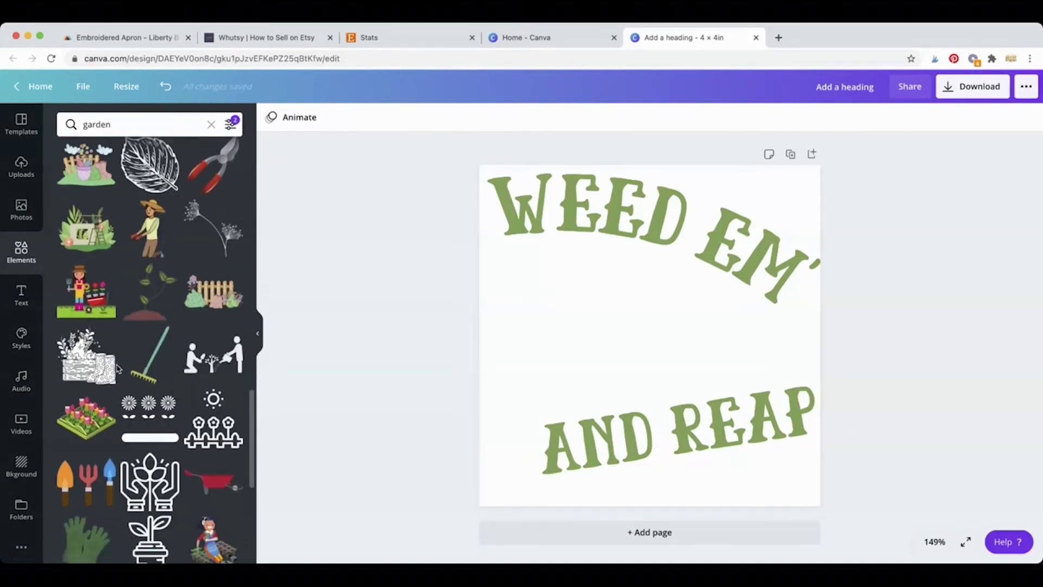
{"action": "scroll", "coordinate": [118, 368], "scroll_direction": "down", "scroll_amount": 2}
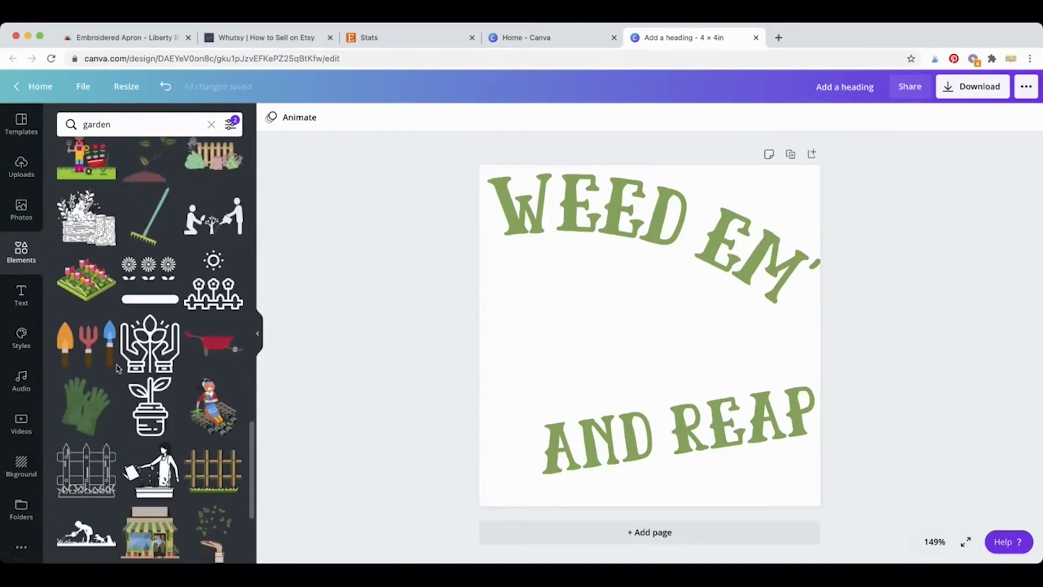
{"action": "scroll", "coordinate": [117, 369], "scroll_direction": "down", "scroll_amount": 6}
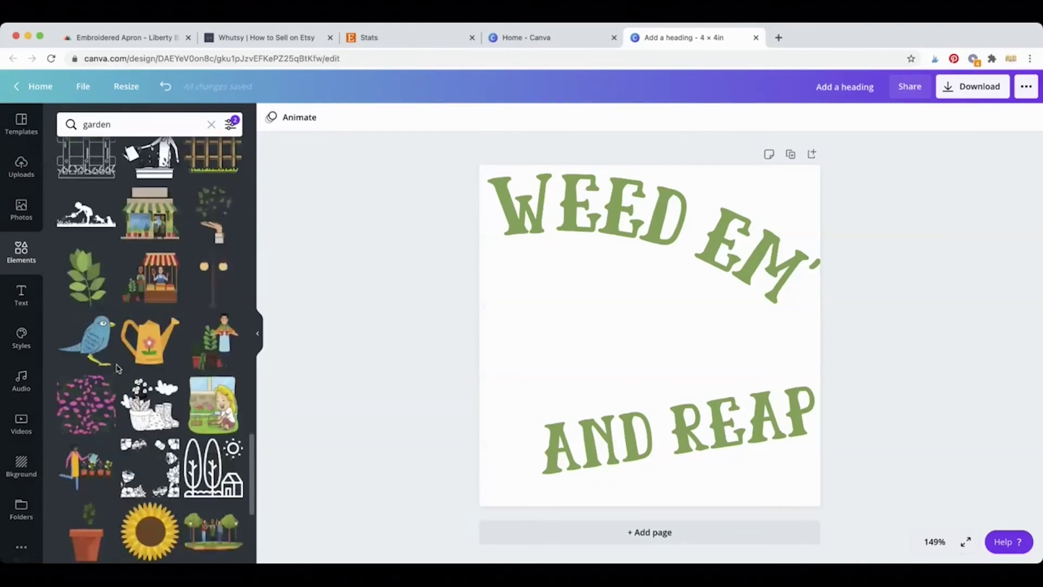
Step: Try the orange watering can with the pink flower between the two text lines, and delete it from the page
{"action": "left_click", "coordinate": [156, 342]}
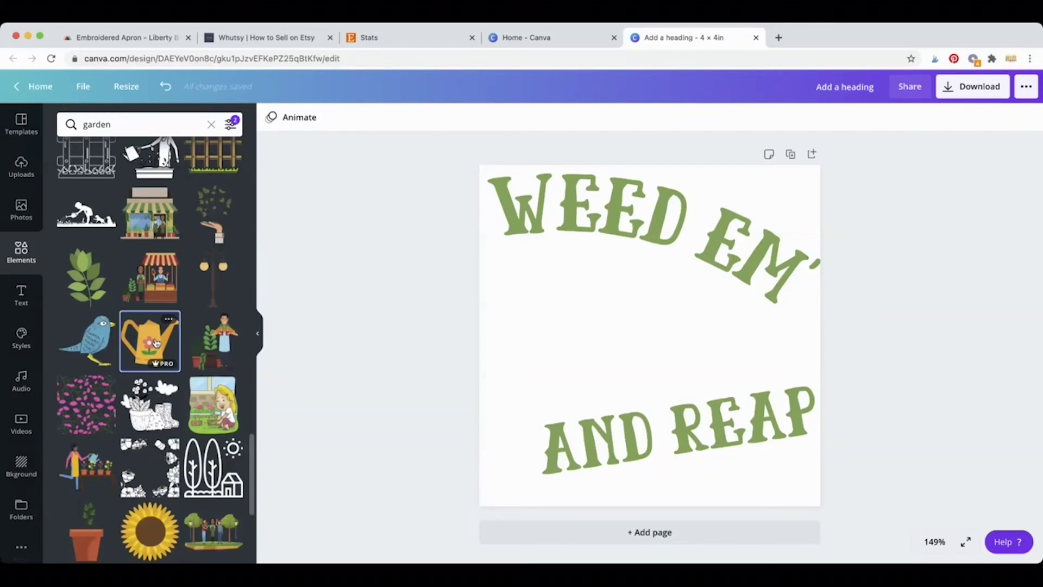
{"action": "left_click", "coordinate": [475, 294]}
{"action": "left_click_drag", "start_coordinate": [626, 299], "coordinate": [565, 303]}
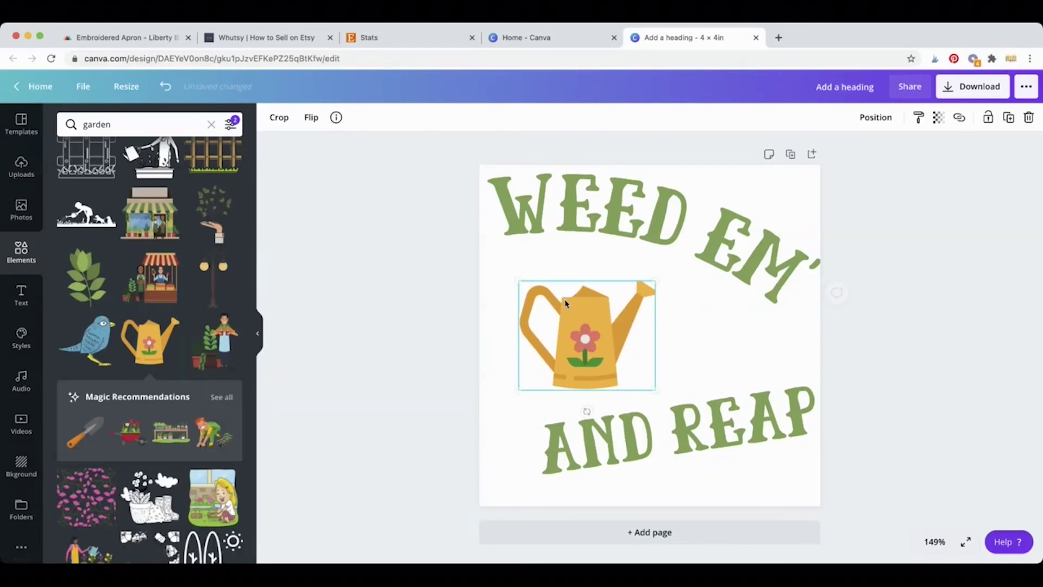
{"action": "key", "text": "Delete"}
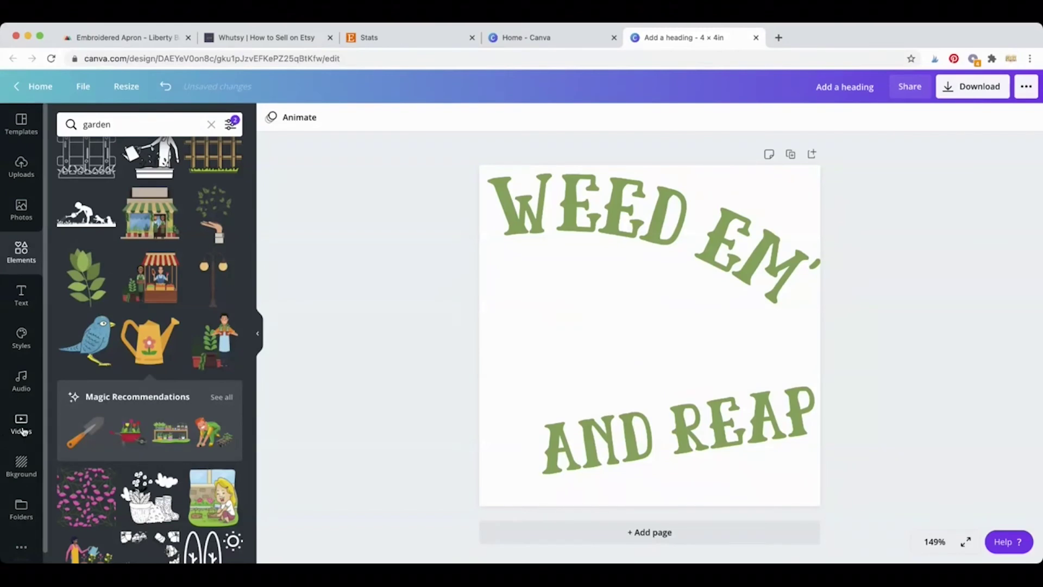
Step: Try the recommended orange-handled trowel between the two text lines, and delete it from the page
{"action": "scroll", "coordinate": [144, 437], "scroll_direction": "down", "scroll_amount": 3}
{"action": "scroll", "coordinate": [144, 437], "scroll_direction": "down", "scroll_amount": 3}
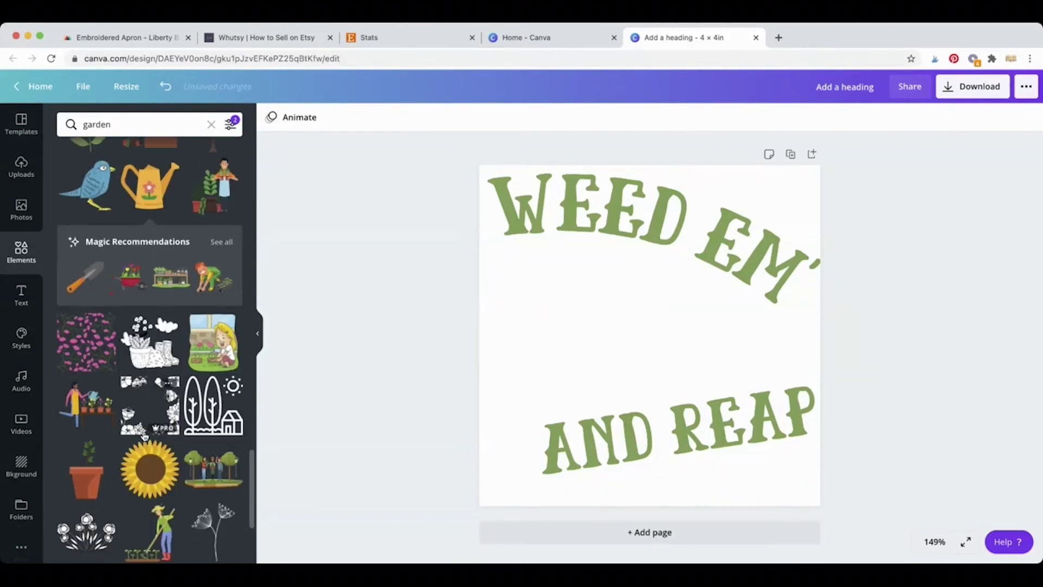
{"action": "scroll", "coordinate": [144, 436], "scroll_direction": "up", "scroll_amount": 3}
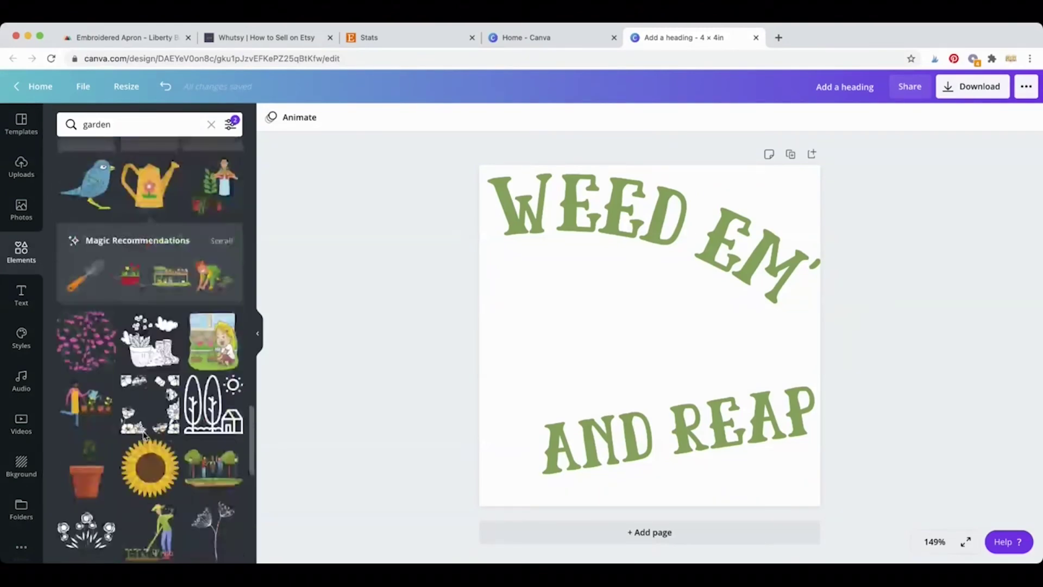
{"action": "left_click", "coordinate": [85, 283]}
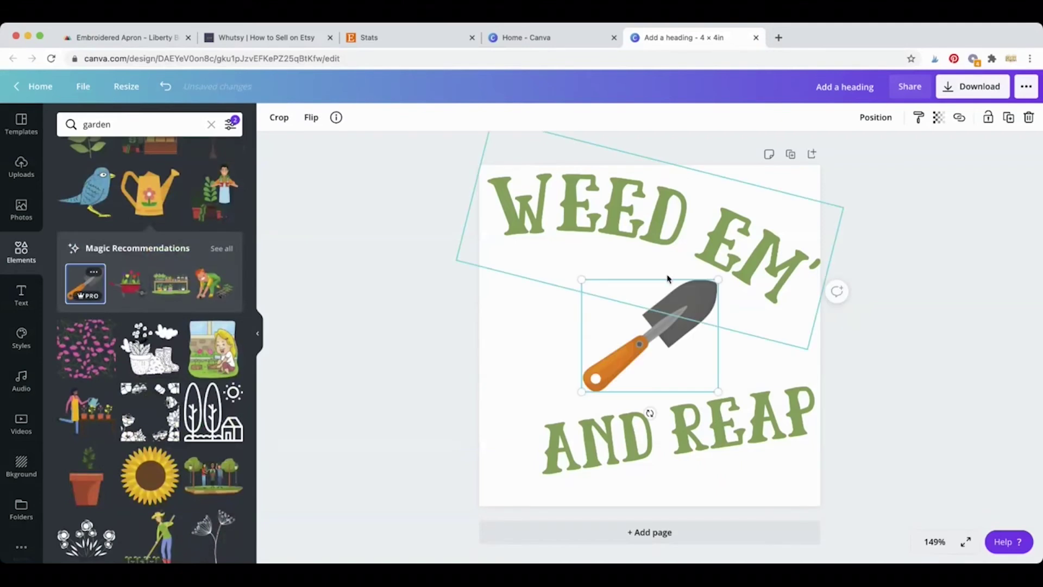
{"action": "left_click_drag", "start_coordinate": [706, 293], "coordinate": [642, 293]}
{"action": "left_click", "coordinate": [695, 337]}
{"action": "left_click", "coordinate": [577, 336]}
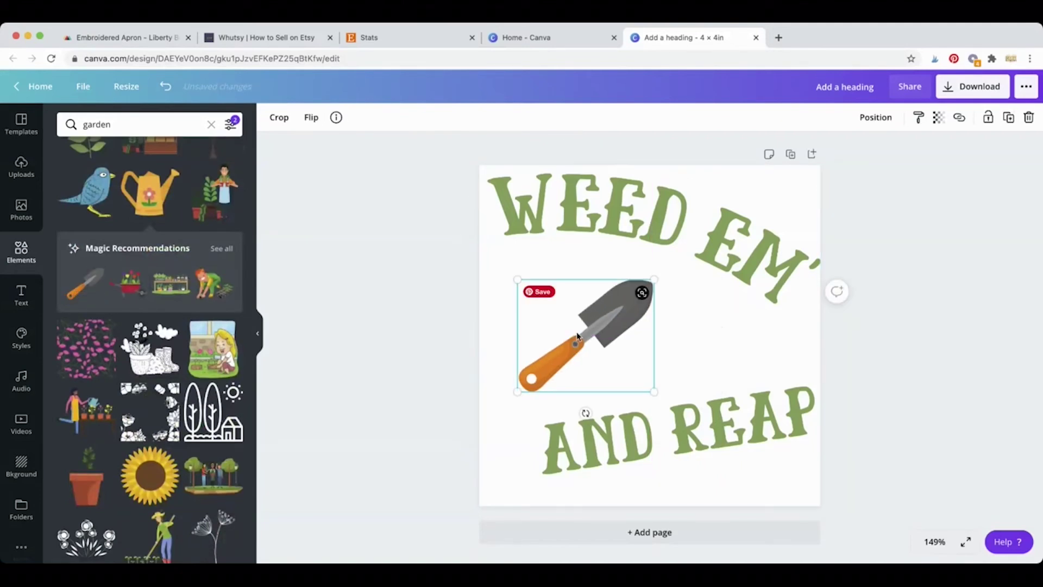
{"action": "key", "text": "Delete"}
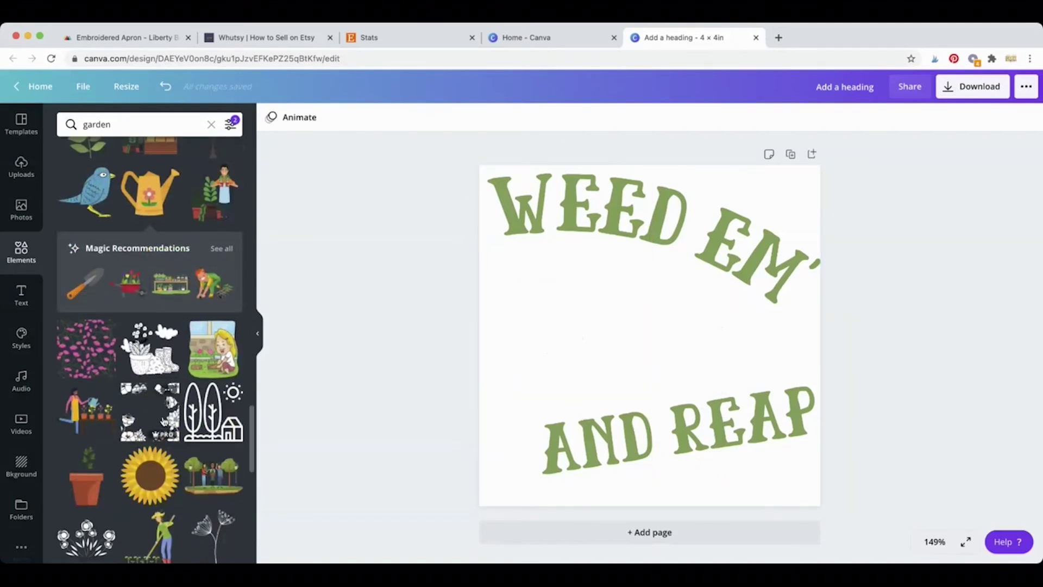
Step: Add the outlined watering can with a flower between the text lines and enlarge it to over half the page width
{"action": "scroll", "coordinate": [164, 421], "scroll_direction": "down", "scroll_amount": 5}
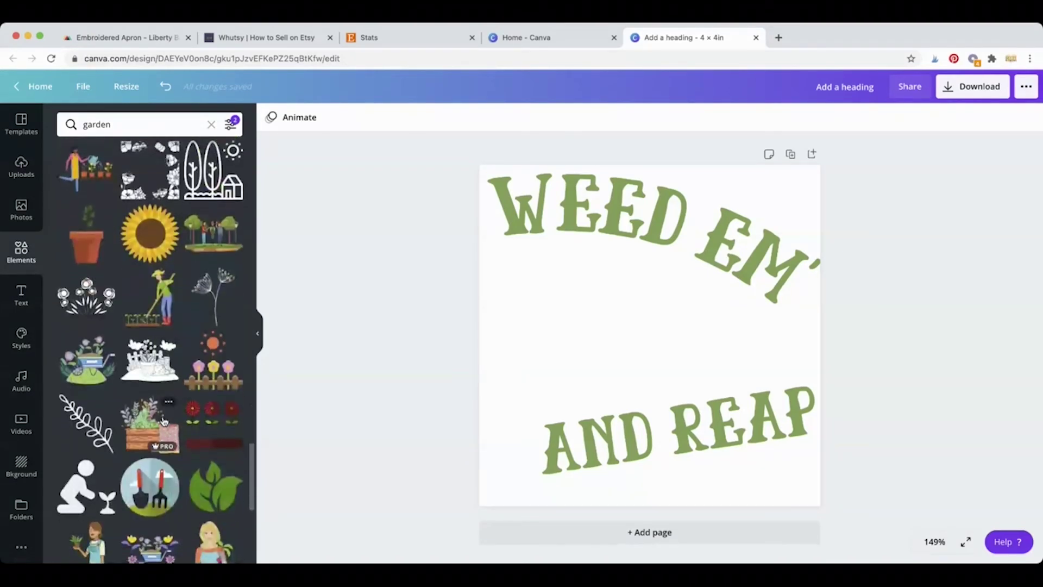
{"action": "scroll", "coordinate": [164, 421], "scroll_direction": "down", "scroll_amount": 3}
{"action": "scroll", "coordinate": [164, 421], "scroll_direction": "down", "scroll_amount": 3}
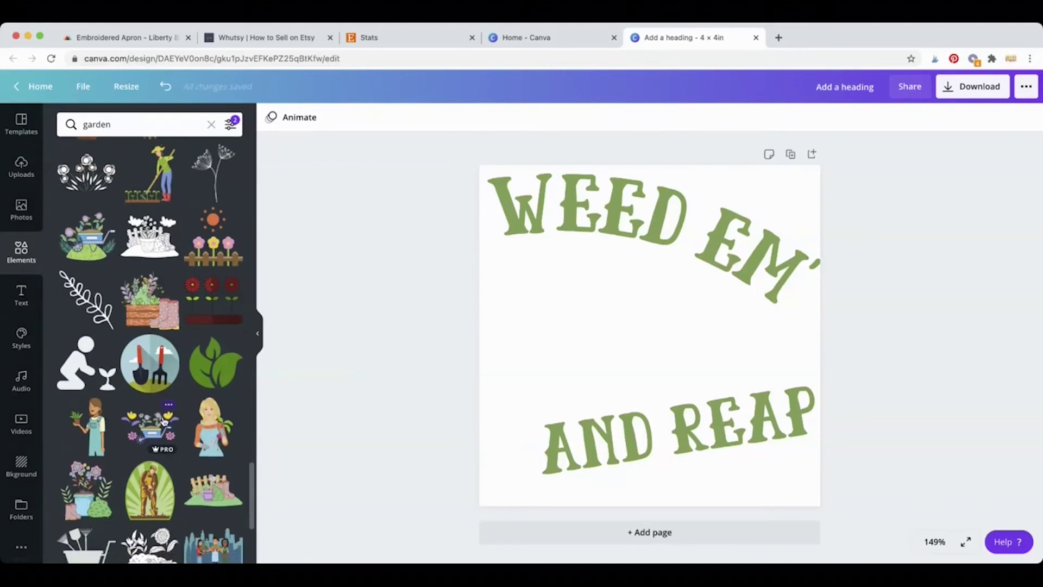
{"action": "scroll", "coordinate": [163, 421], "scroll_direction": "down", "scroll_amount": 2}
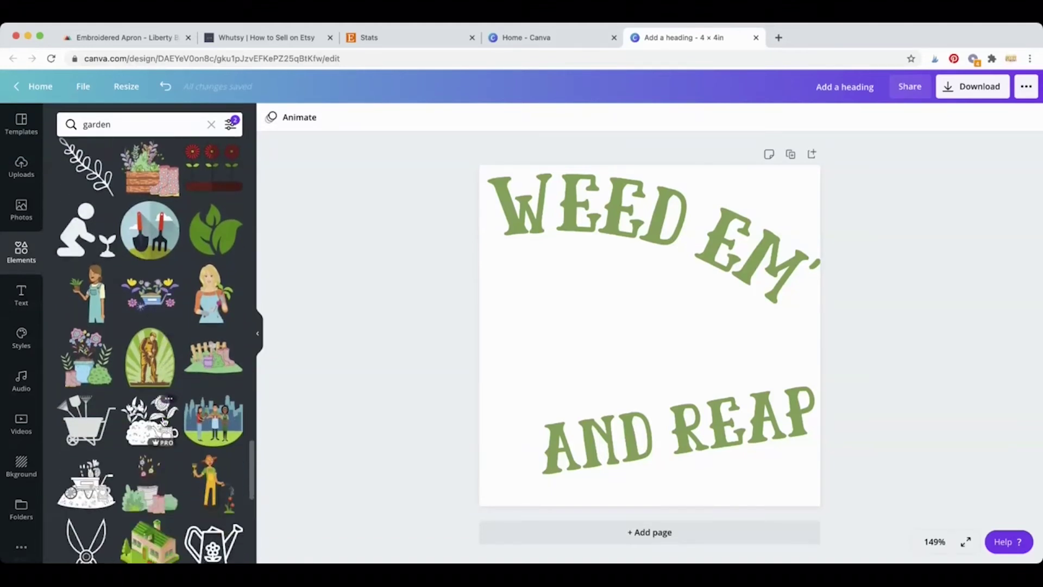
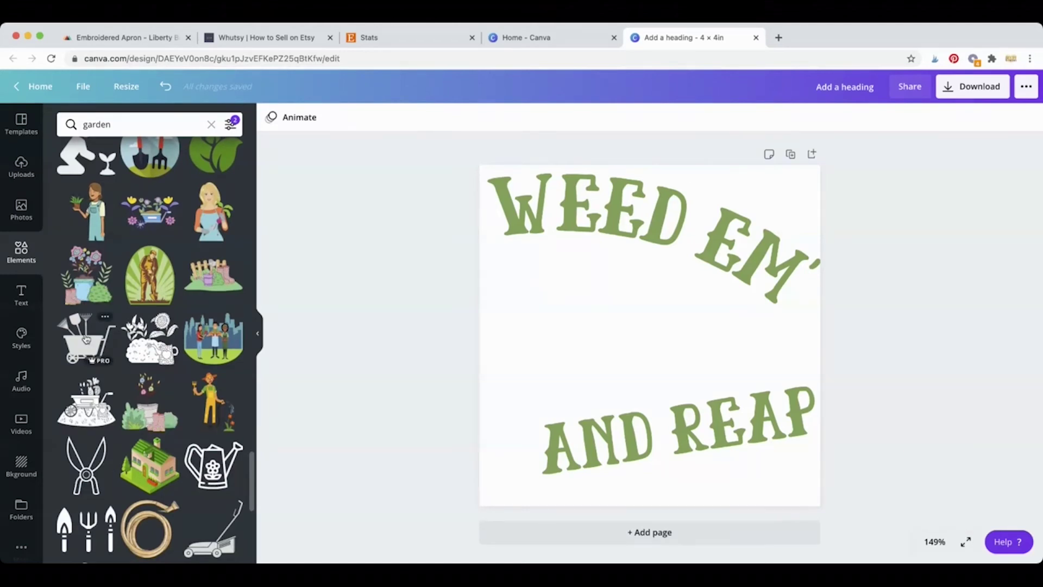
{"action": "scroll", "coordinate": [85, 344], "scroll_direction": "down", "scroll_amount": 1}
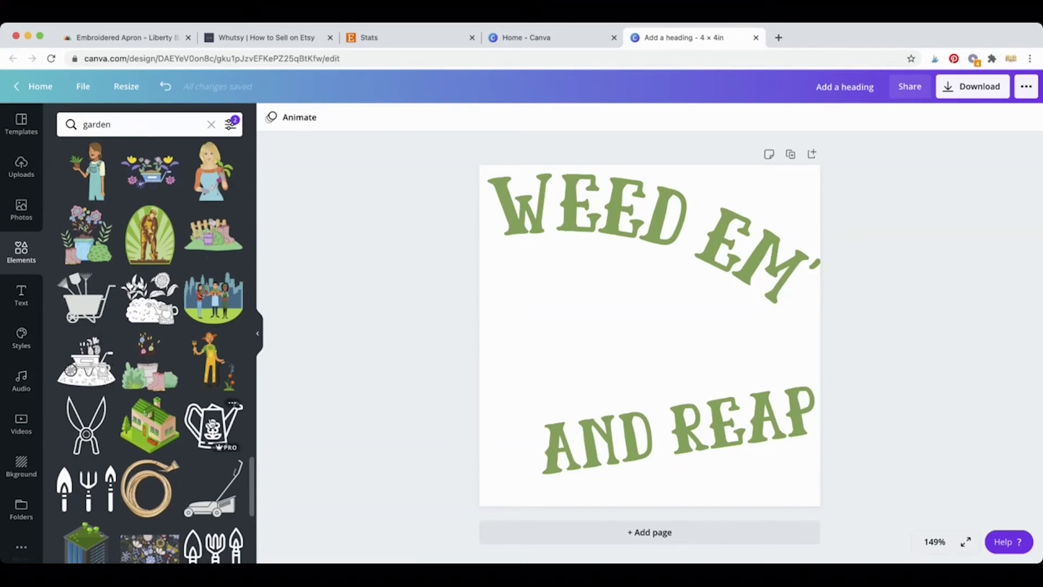
{"action": "left_click", "coordinate": [213, 424]}
{"action": "left_click_drag", "start_coordinate": [665, 347], "coordinate": [570, 375]}
{"action": "left_click_drag", "start_coordinate": [625, 315], "coordinate": [690, 260]}
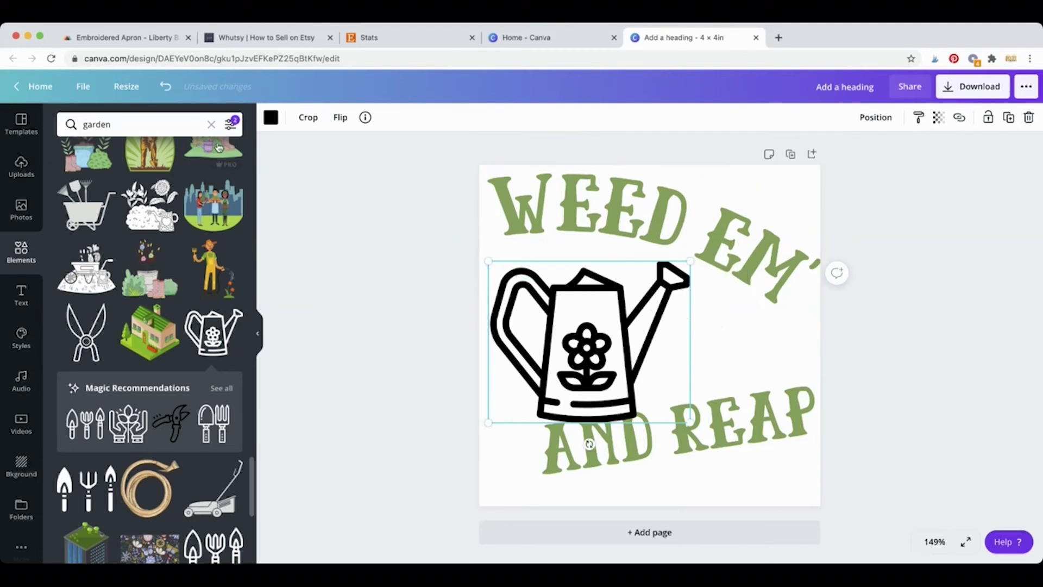
Step: Recolor the outlined watering can with the orange from Printful Embroidery Colors and move it to the page's left edge, just above "And reap"
{"action": "left_click", "coordinate": [271, 118]}
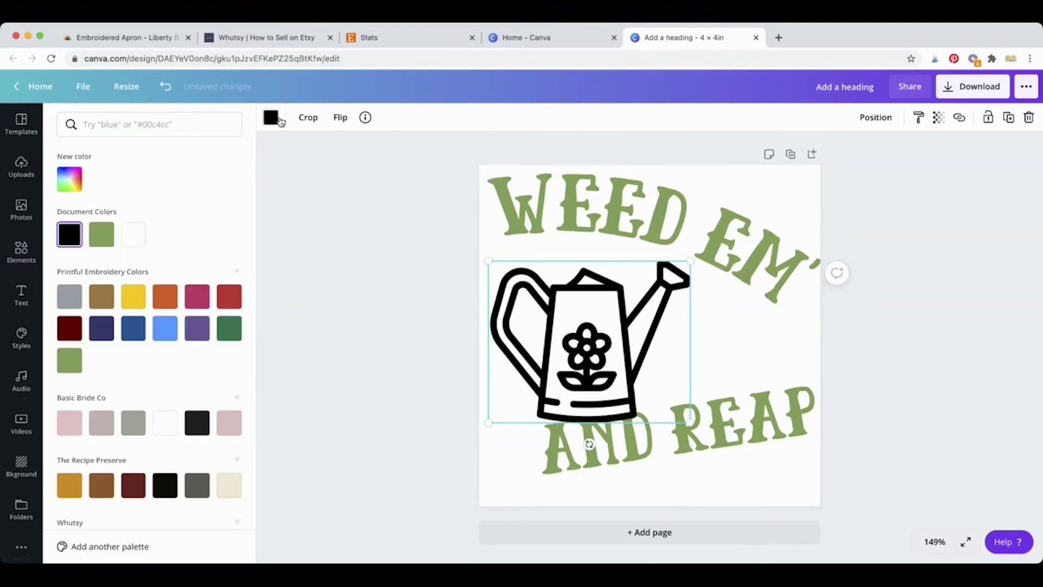
{"action": "left_click", "coordinate": [131, 306]}
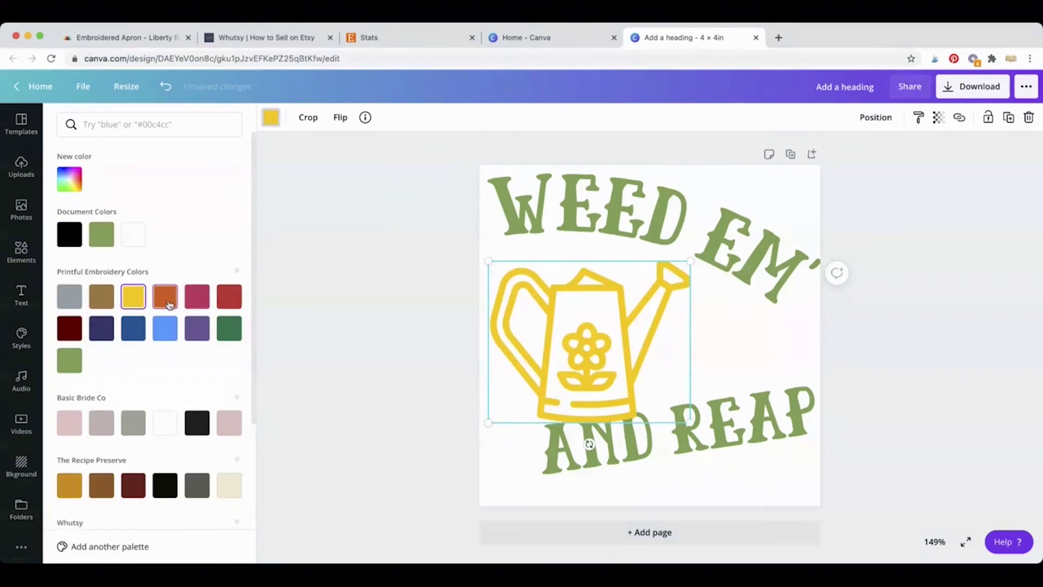
{"action": "left_click", "coordinate": [164, 297]}
{"action": "mouse_move", "coordinate": [628, 330]}
{"action": "left_mouse_down"}
{"action": "mouse_move", "coordinate": [613, 306]}
{"action": "mouse_move", "coordinate": [620, 315]}
{"action": "left_mouse_up"}
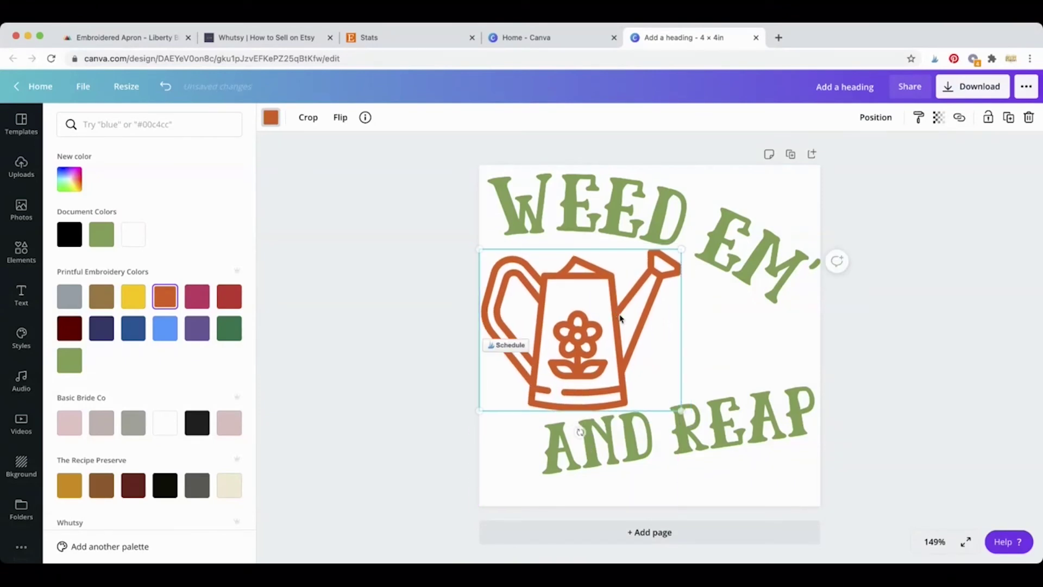
Step: Look through the garden graphics for an alternative illustration to the orange watering can
{"action": "left_click", "coordinate": [22, 252]}
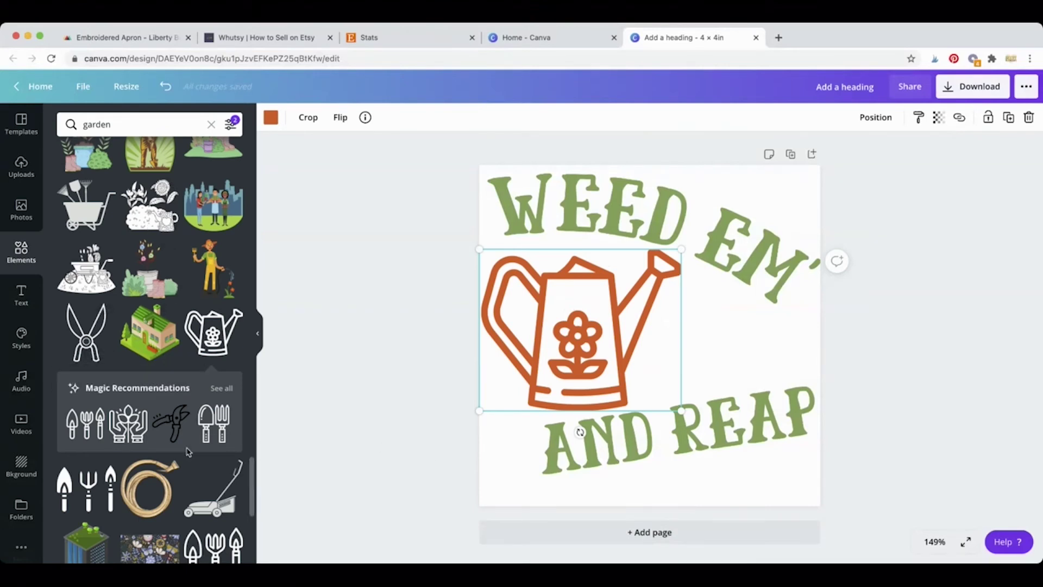
{"action": "scroll", "coordinate": [188, 452], "scroll_direction": "down", "scroll_amount": 5}
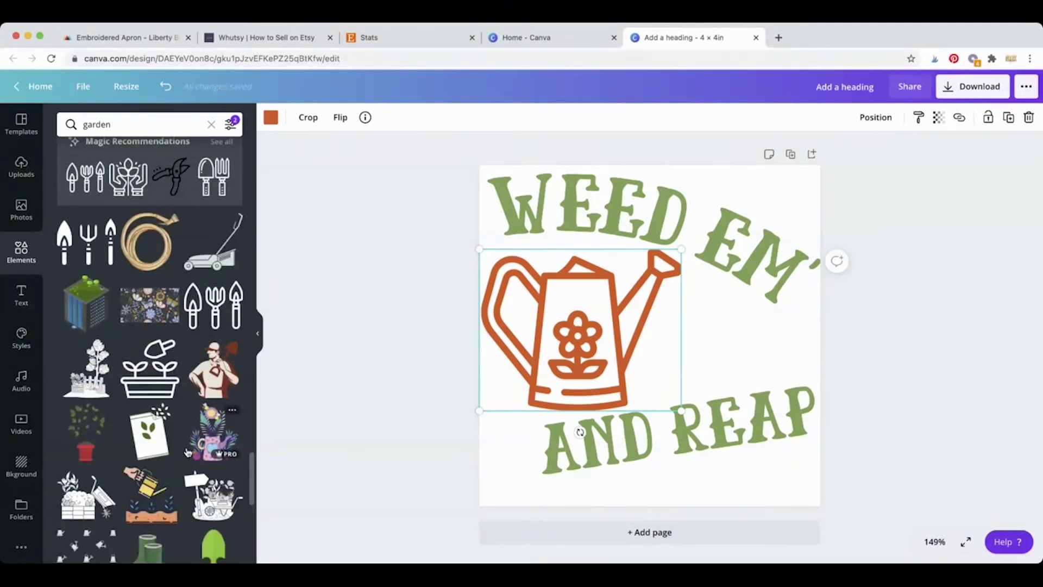
{"action": "scroll", "coordinate": [188, 451], "scroll_direction": "down", "scroll_amount": 5}
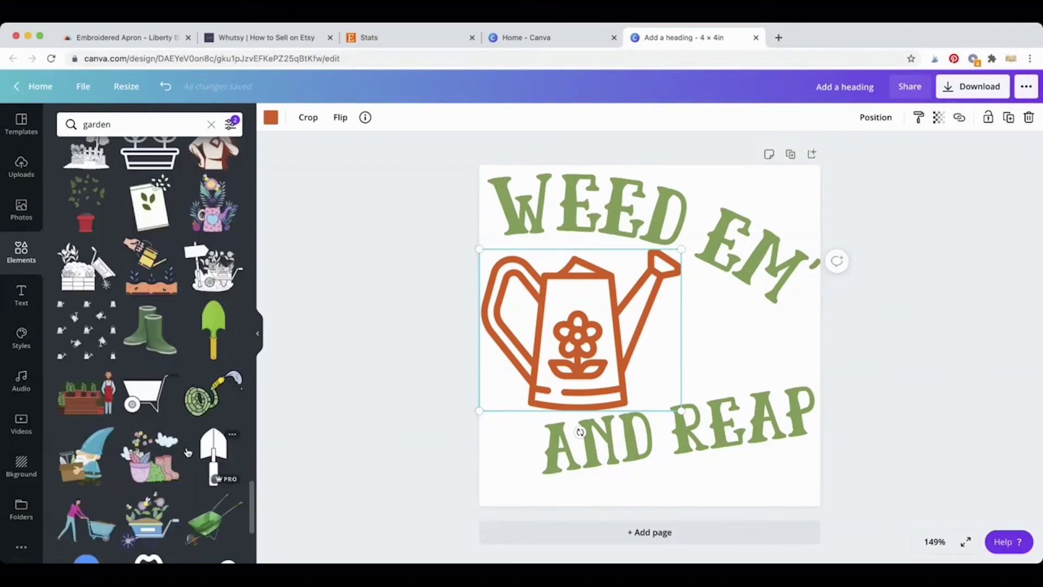
{"action": "scroll", "coordinate": [188, 452], "scroll_direction": "down", "scroll_amount": 3}
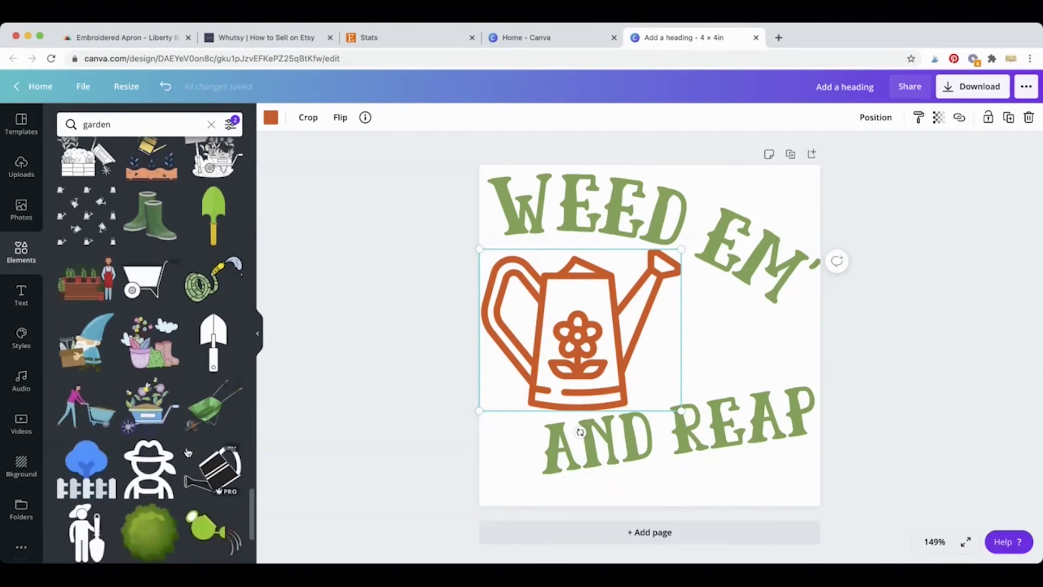
{"action": "scroll", "coordinate": [188, 451], "scroll_direction": "down", "scroll_amount": 3}
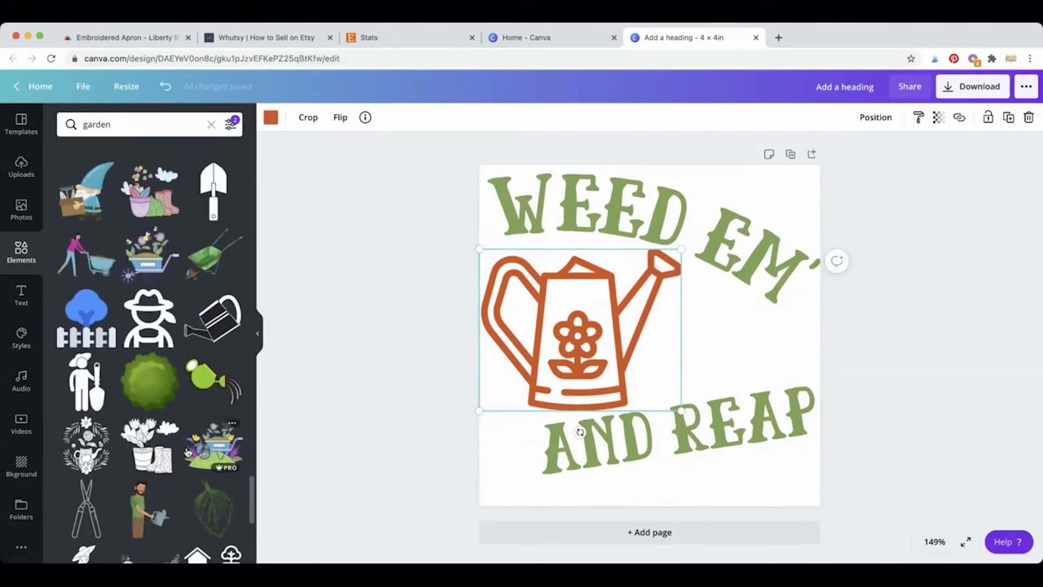
{"action": "scroll", "coordinate": [187, 451], "scroll_direction": "down", "scroll_amount": 3}
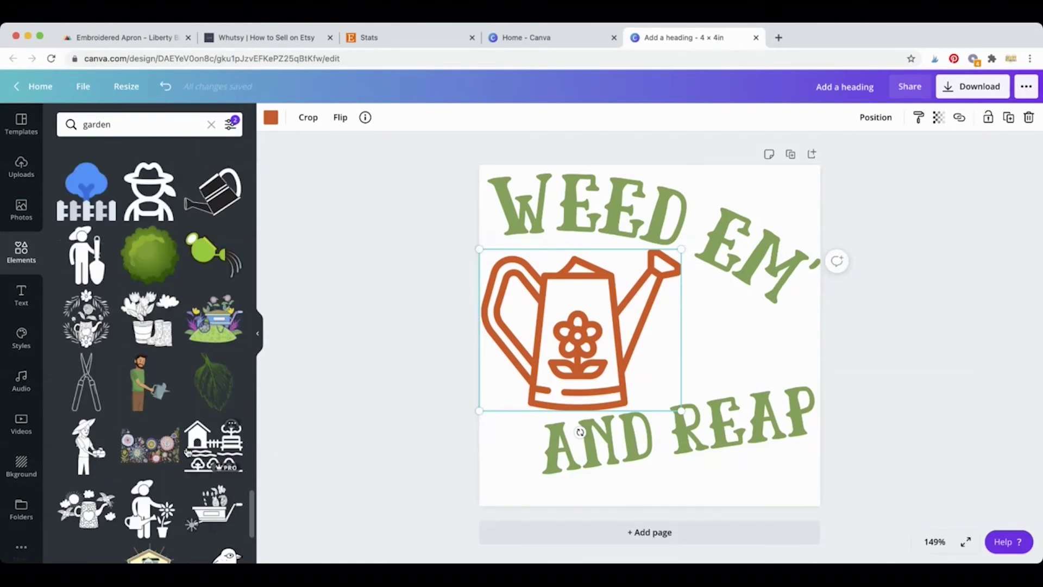
{"action": "scroll", "coordinate": [179, 399], "scroll_direction": "down", "scroll_amount": 3}
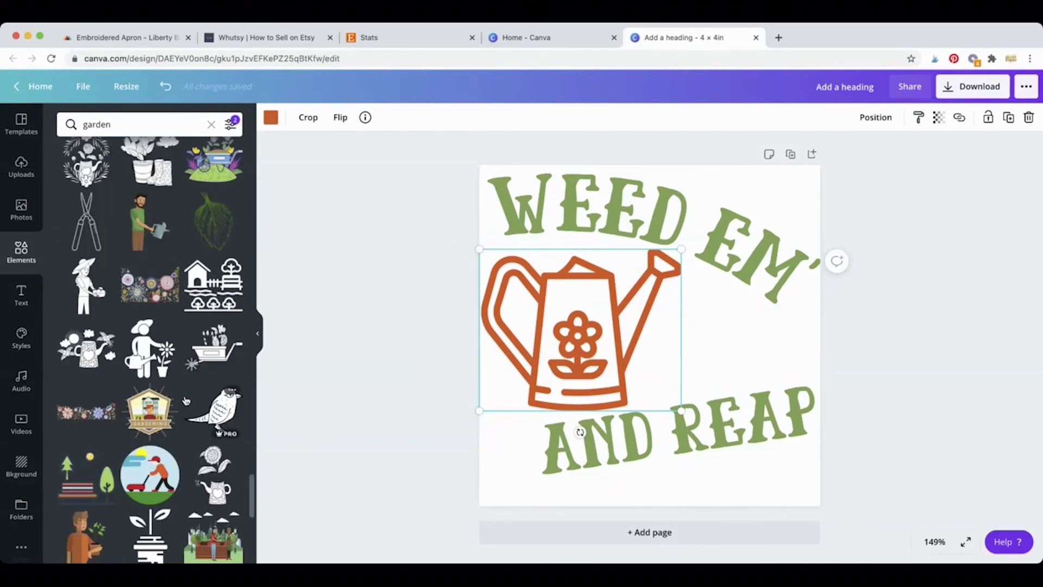
{"action": "scroll", "coordinate": [185, 401], "scroll_direction": "down", "scroll_amount": 4}
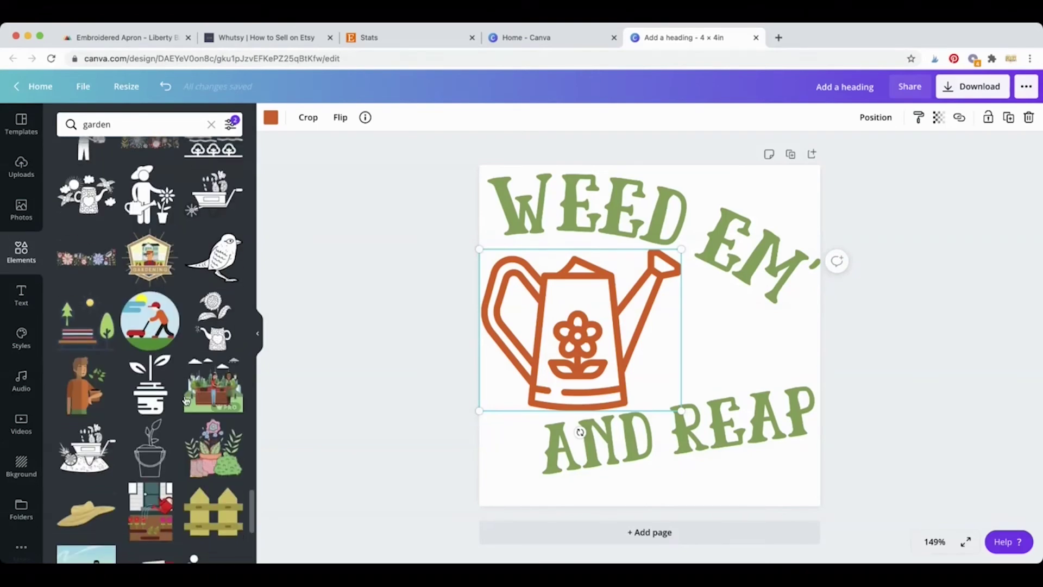
{"action": "scroll", "coordinate": [187, 401], "scroll_direction": "down", "scroll_amount": 3}
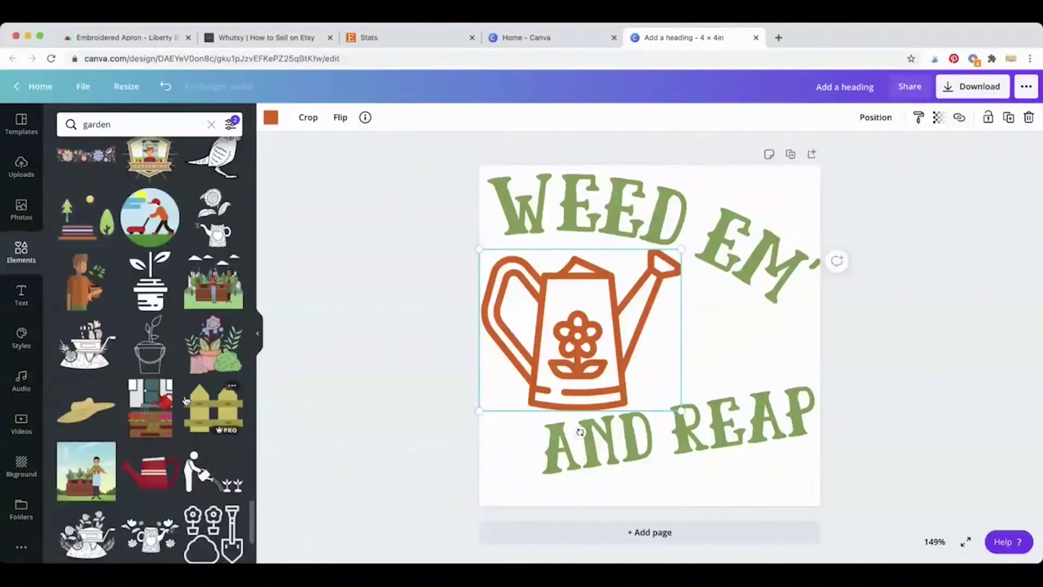
{"action": "scroll", "coordinate": [187, 400], "scroll_direction": "down", "scroll_amount": 2}
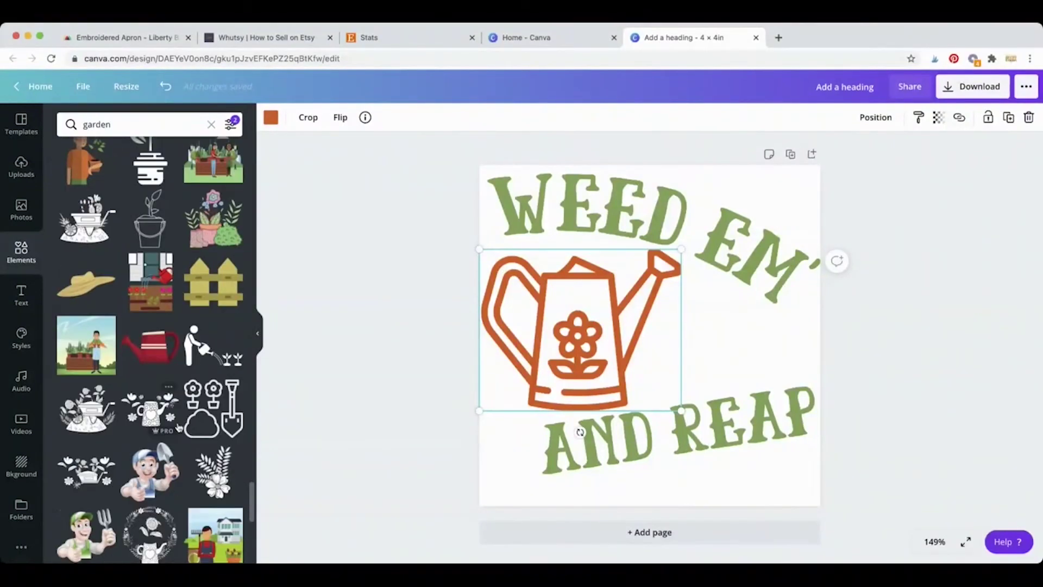
{"action": "scroll", "coordinate": [180, 429], "scroll_direction": "down", "scroll_amount": 4}
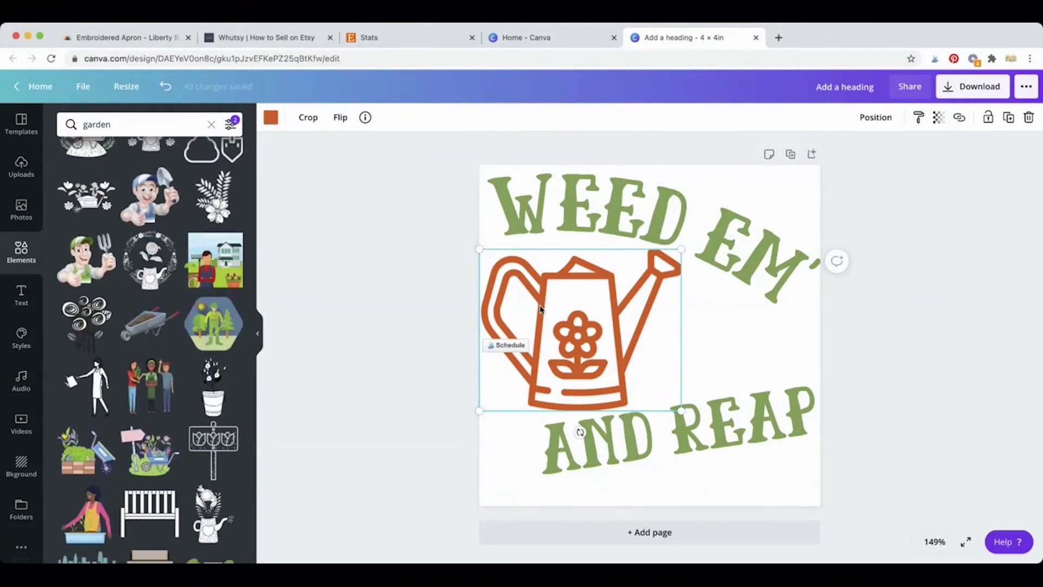
Step: Replace the orange watering can with the rose bouquet drawing, enlarged to about two-thirds of the page width at the page's left edge
{"action": "key", "text": "Delete"}
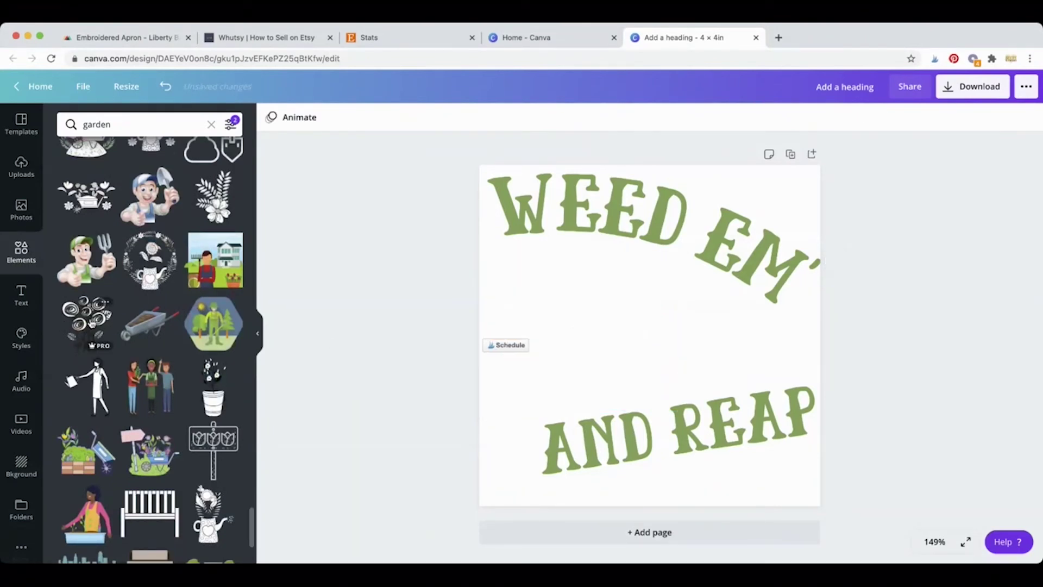
{"action": "left_click", "coordinate": [89, 323]}
{"action": "left_click_drag", "start_coordinate": [673, 333], "coordinate": [573, 431]}
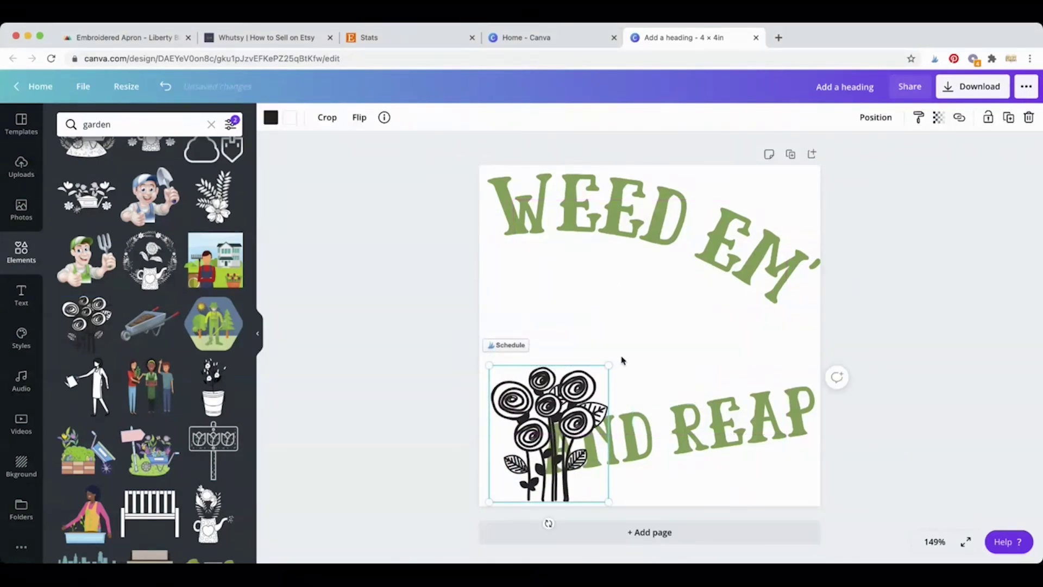
{"action": "left_click_drag", "start_coordinate": [610, 365], "coordinate": [762, 279]}
{"action": "left_click_drag", "start_coordinate": [687, 326], "coordinate": [677, 321]}
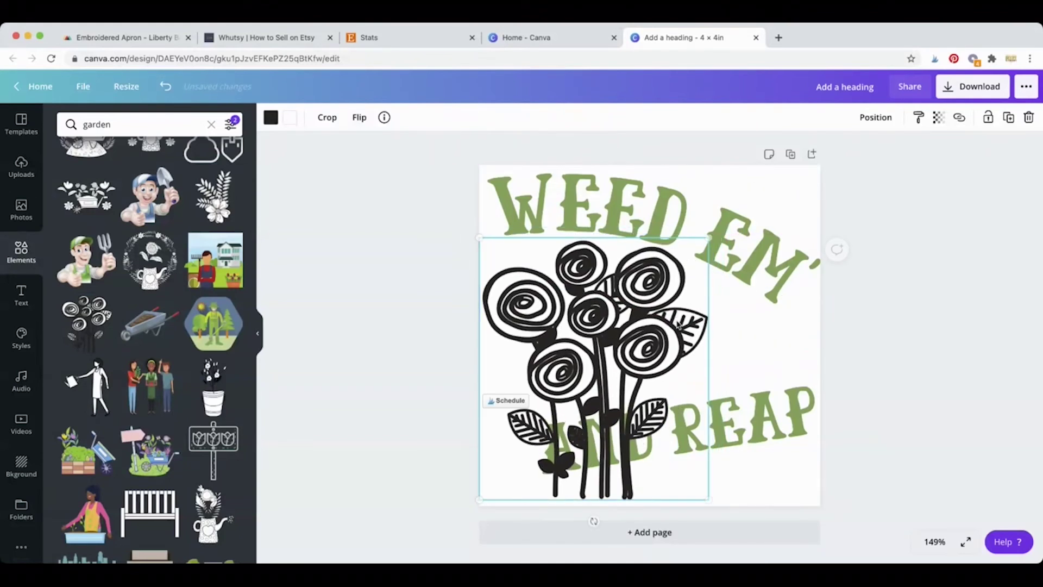
Step: Send the rose bouquet behind "And reap" and recolor its black lines with the orange from Printful Embroidery Colors
{"action": "left_click", "coordinate": [866, 123]}
{"action": "left_click", "coordinate": [851, 156]}
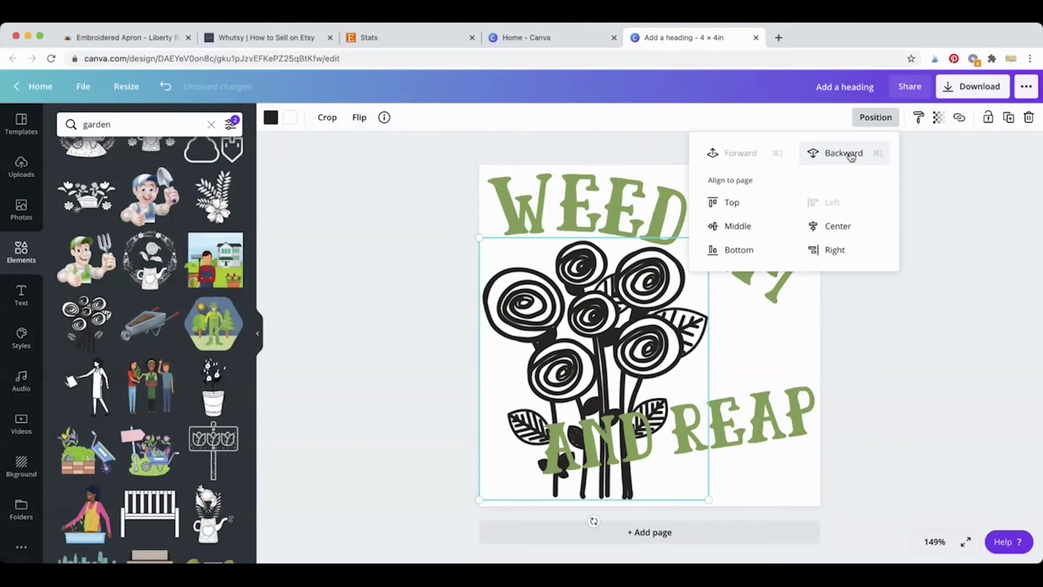
{"action": "left_click", "coordinate": [271, 119]}
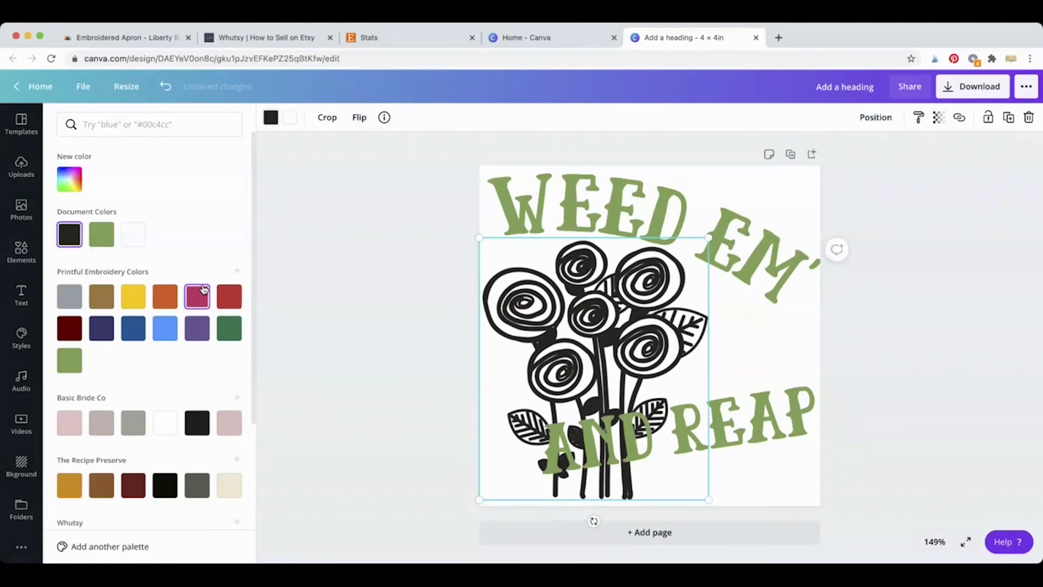
{"action": "left_click", "coordinate": [167, 297]}
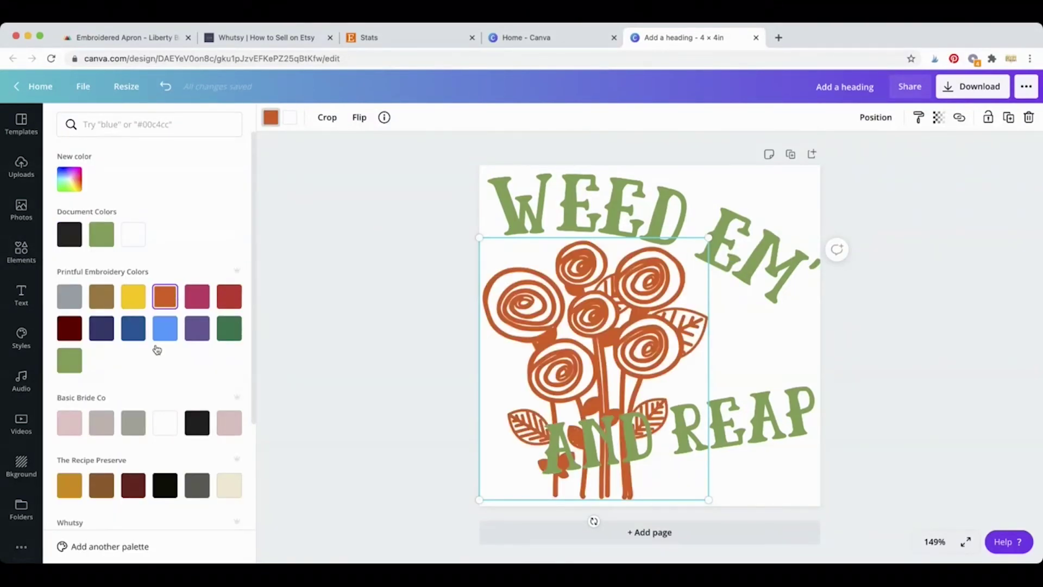
{"action": "left_click", "coordinate": [380, 310]}
Step: Break "And reap" into two lines and right-align the text
{"action": "left_click", "coordinate": [735, 422]}
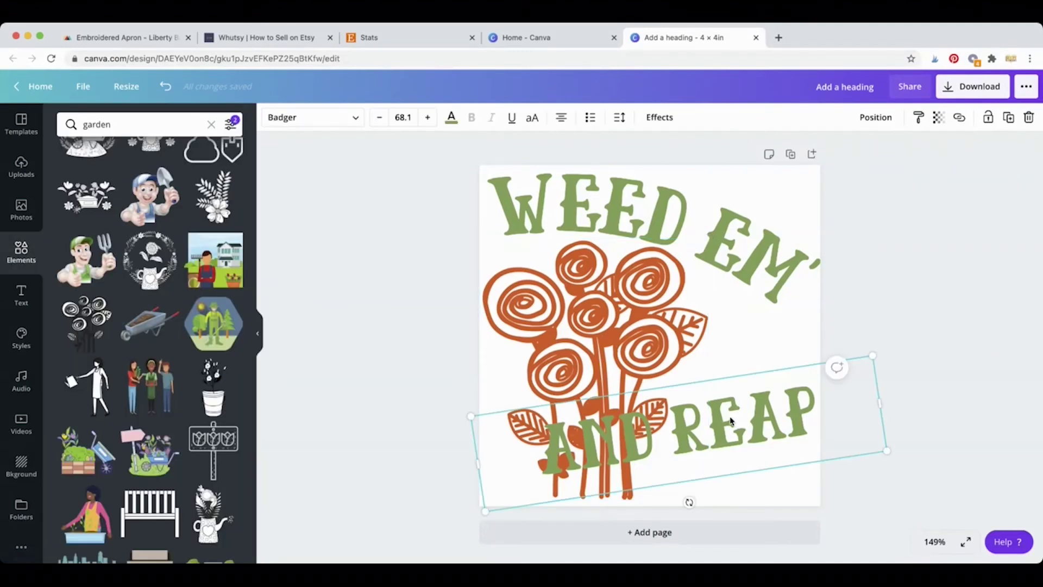
{"action": "left_click", "coordinate": [671, 429]}
{"action": "key", "text": "BackSpace"}
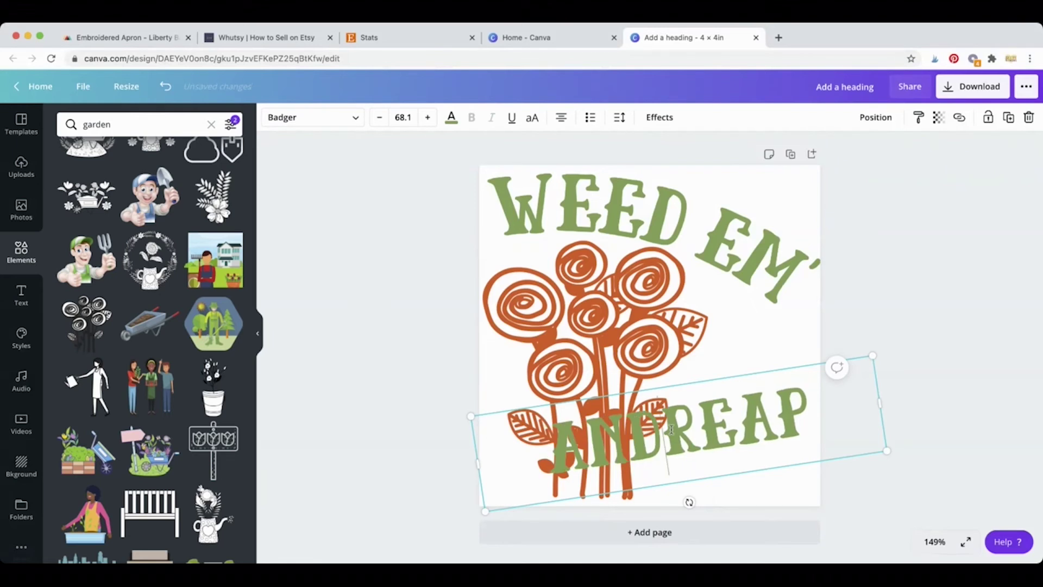
{"action": "key", "text": "Return"}
{"action": "left_click", "coordinate": [560, 120]}
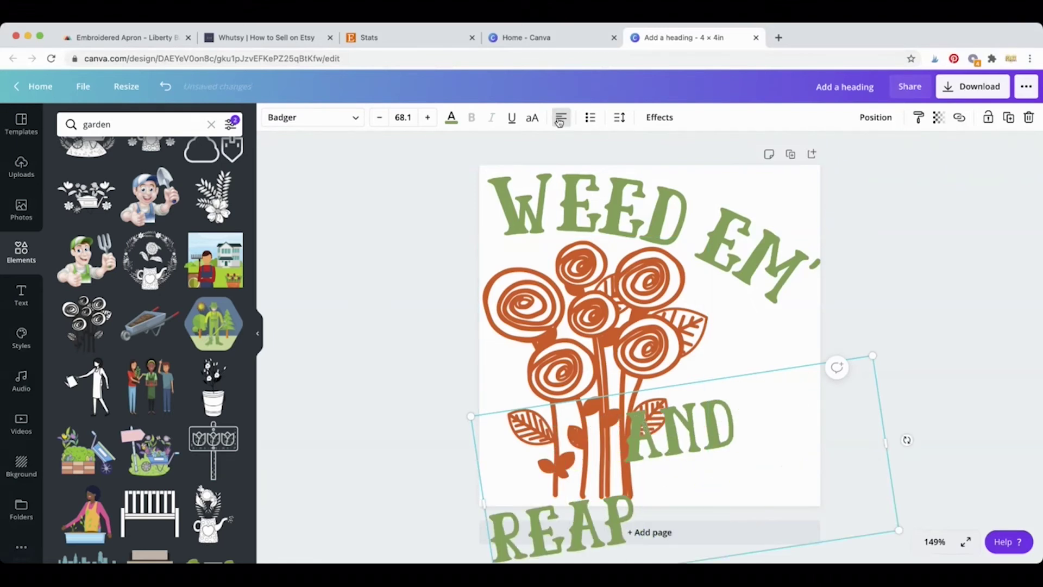
{"action": "left_click", "coordinate": [559, 120]}
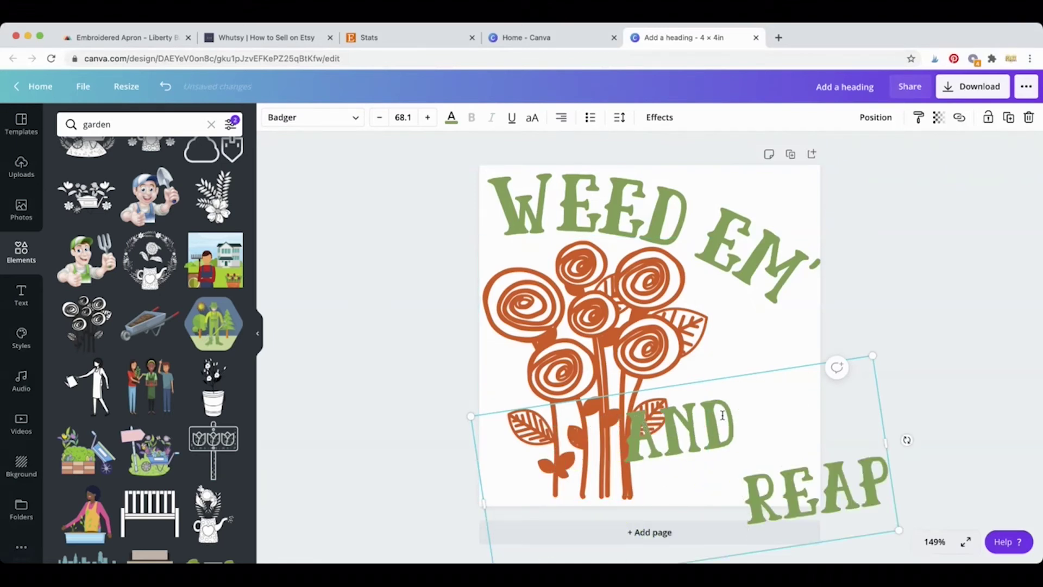
{"action": "left_click", "coordinate": [561, 118]}
{"action": "left_click", "coordinate": [561, 117]}
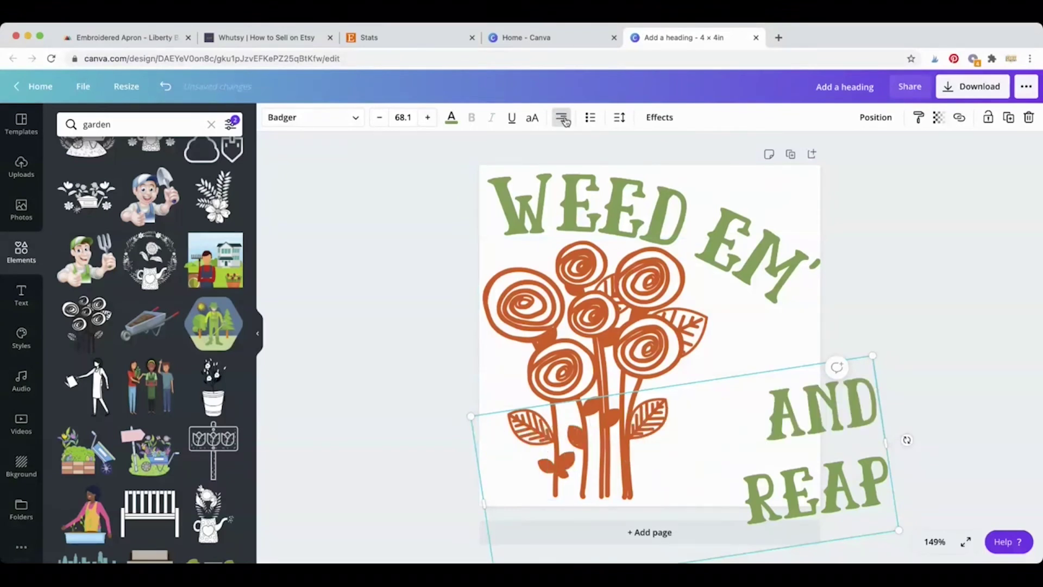
Step: Narrow the "And reap" text box, place it beside the rose stems in the page's lower-right area, and tighten its line height
{"action": "left_click_drag", "start_coordinate": [484, 506], "coordinate": [710, 467]}
{"action": "left_click_drag", "start_coordinate": [834, 420], "coordinate": [732, 392]}
{"action": "left_click", "coordinate": [944, 337]}
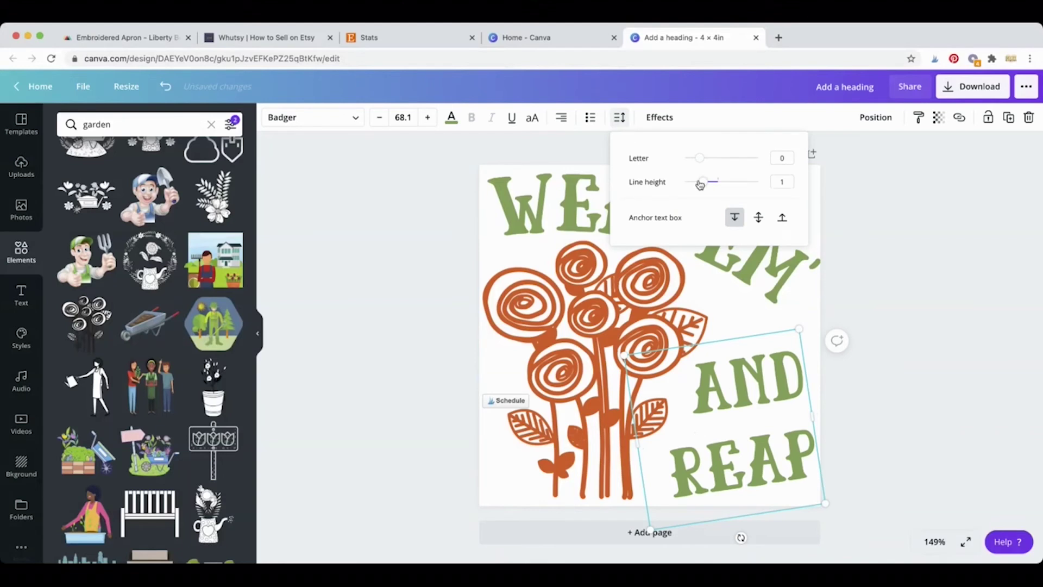
{"action": "left_click_drag", "start_coordinate": [707, 184], "coordinate": [696, 184]}
{"action": "left_click", "coordinate": [705, 489]}
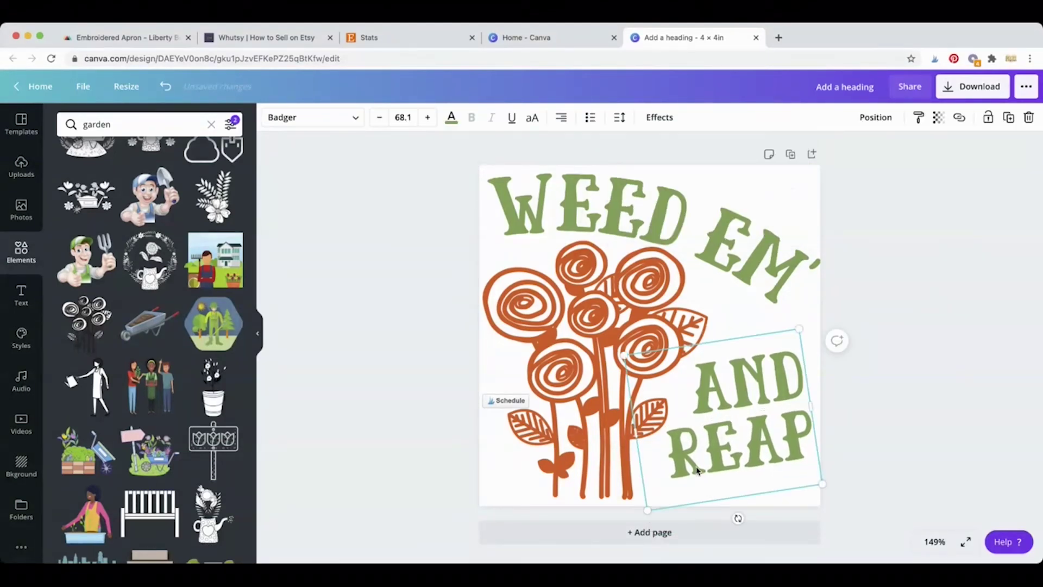
Step: Enlarge the two-line "And reap" text to size 80.7 and fit it against the page's right edge
{"action": "left_click_drag", "start_coordinate": [645, 510], "coordinate": [617, 550]}
{"action": "left_click_drag", "start_coordinate": [755, 403], "coordinate": [759, 404]}
{"action": "left_click_drag", "start_coordinate": [798, 325], "coordinate": [796, 331]}
{"action": "left_click_drag", "start_coordinate": [771, 394], "coordinate": [774, 387]}
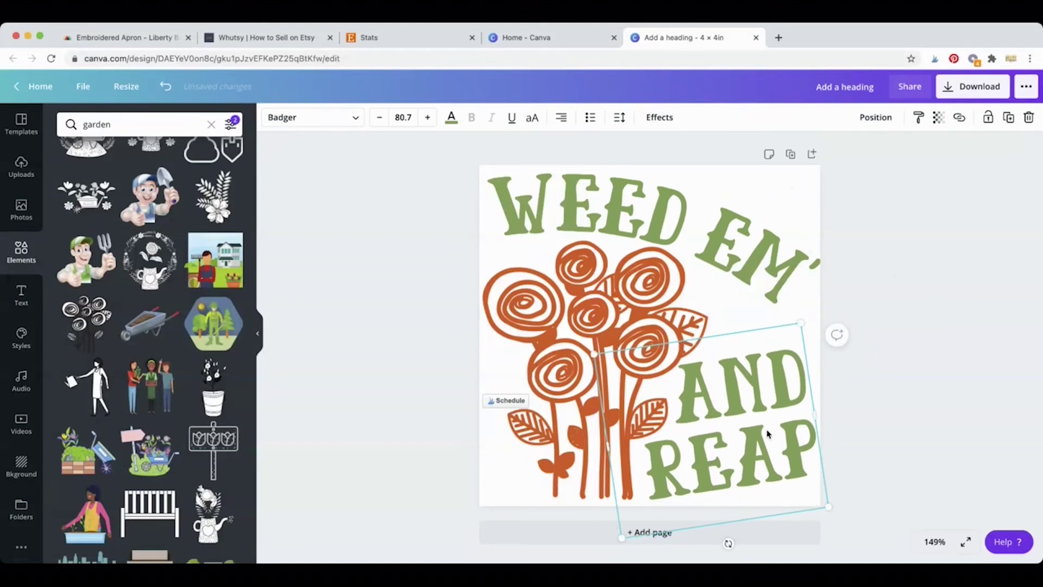
Step: Remove "And" and its line break from the text and move "Reap" down to the page's lower-right corner
{"action": "double_click", "coordinate": [749, 365]}
{"action": "key", "text": "BackSpace"}
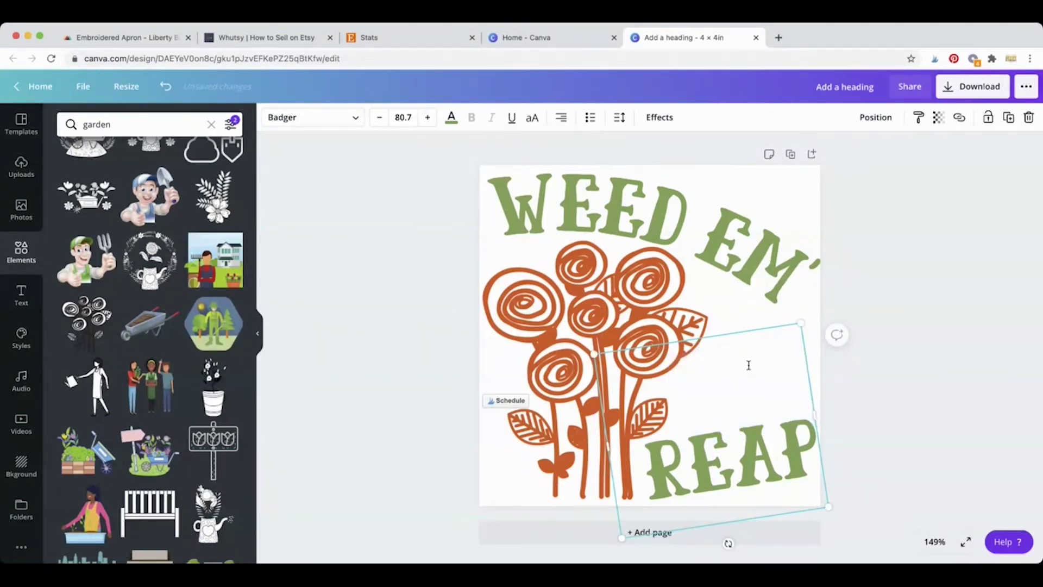
{"action": "key", "text": "Delete"}
{"action": "left_click", "coordinate": [874, 399]}
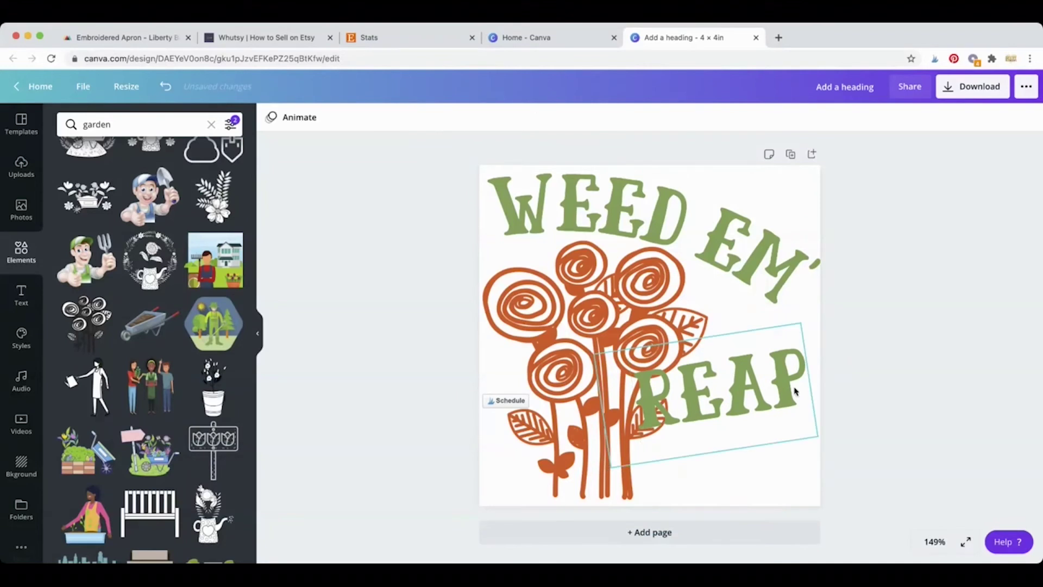
{"action": "left_click_drag", "start_coordinate": [758, 388], "coordinate": [768, 453]}
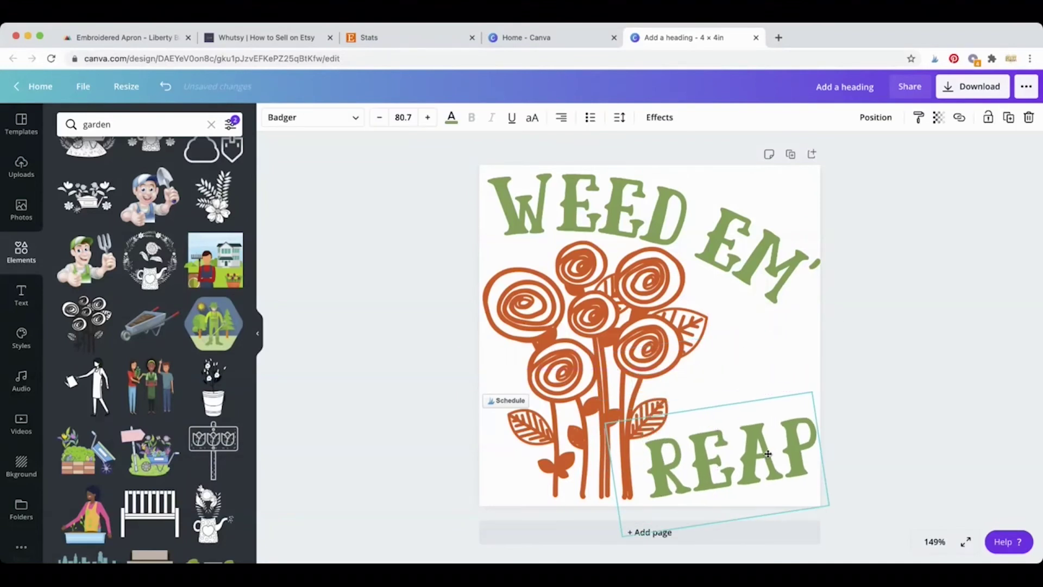
{"action": "left_click", "coordinate": [410, 349]}
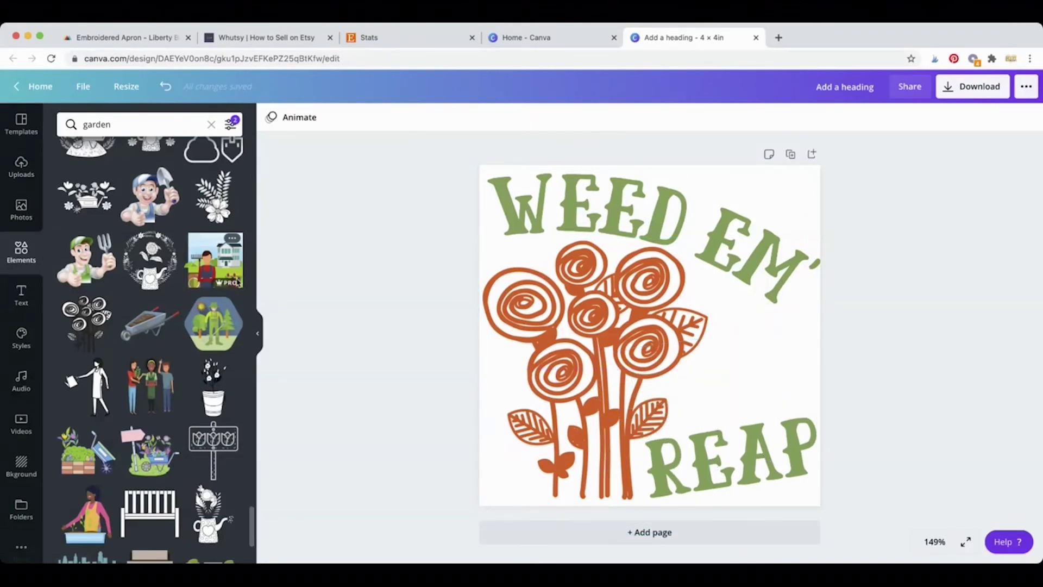
Step: Add a separate "&" text, enlarge it to size 141 and place it between "Em'" and "Reap"
{"action": "left_click", "coordinate": [21, 296]}
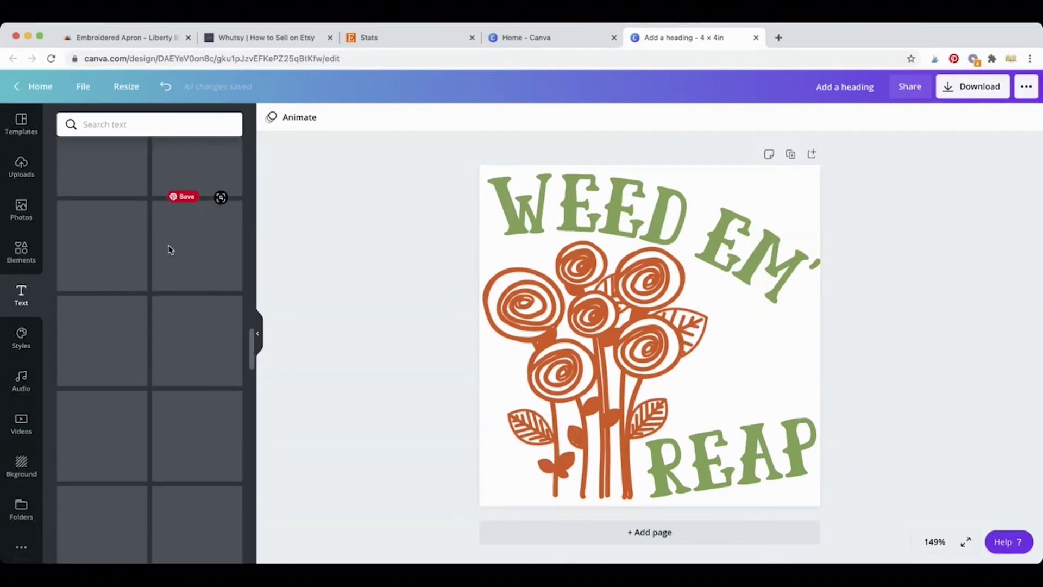
{"action": "left_click", "coordinate": [144, 218]}
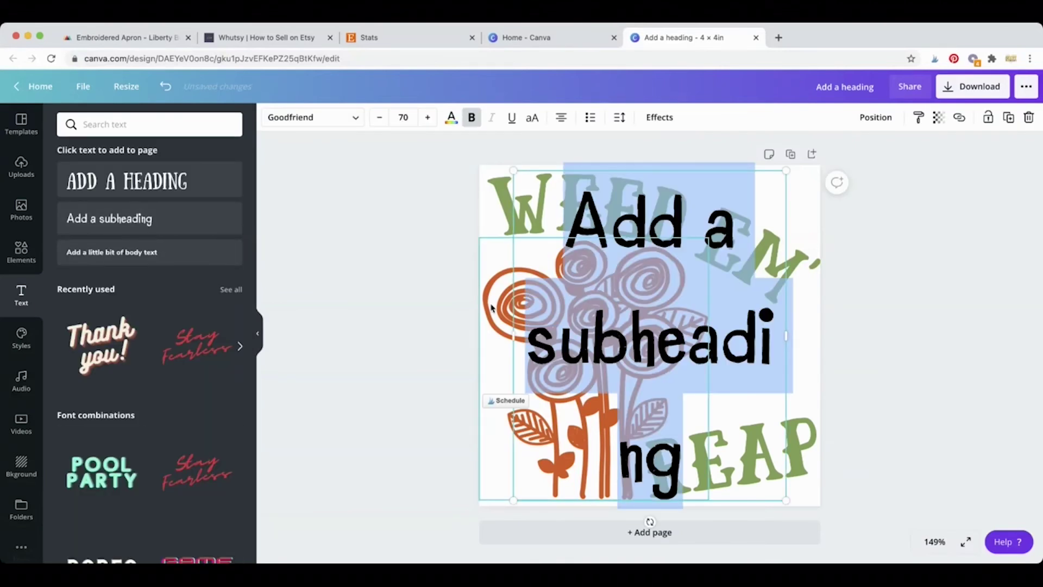
{"action": "type", "text": "&"}
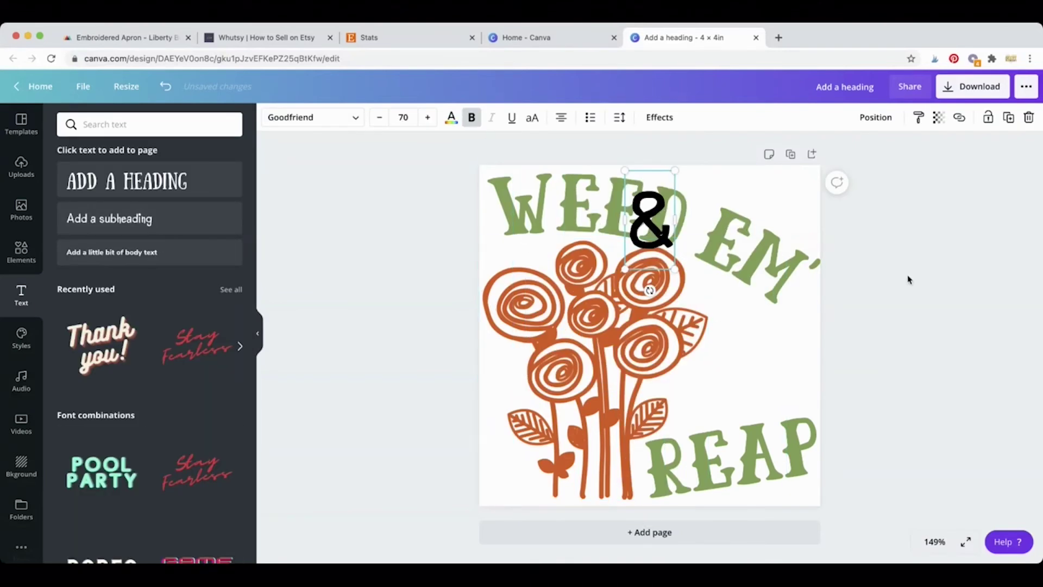
{"action": "left_click_drag", "start_coordinate": [648, 219], "coordinate": [729, 377]}
{"action": "left_click_drag", "start_coordinate": [759, 325], "coordinate": [762, 365]}
Step: Set the "&" in the Badger font and tilt it slightly clockwise
{"action": "left_click", "coordinate": [325, 125]}
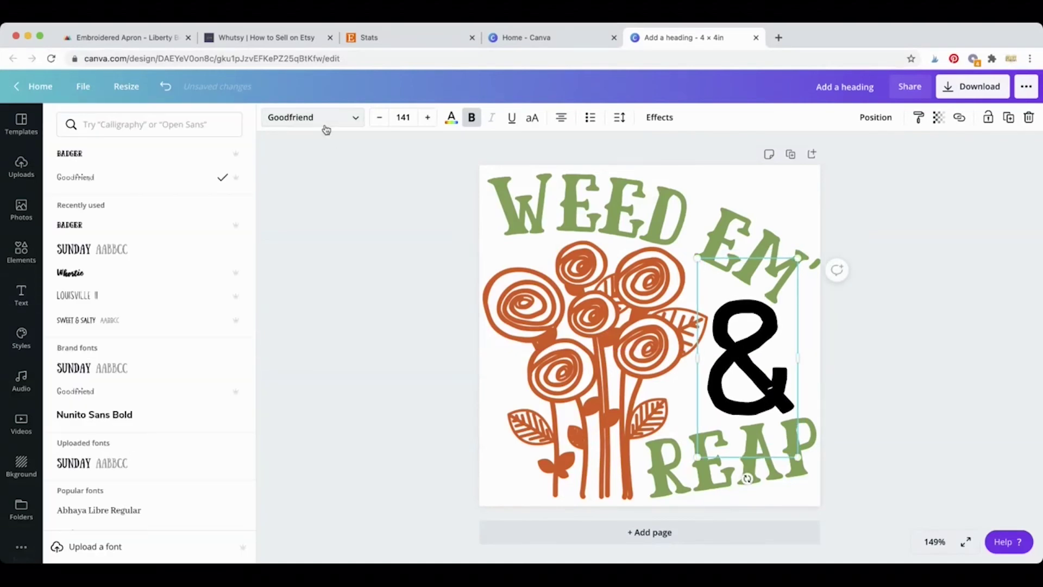
{"action": "left_click", "coordinate": [155, 153]}
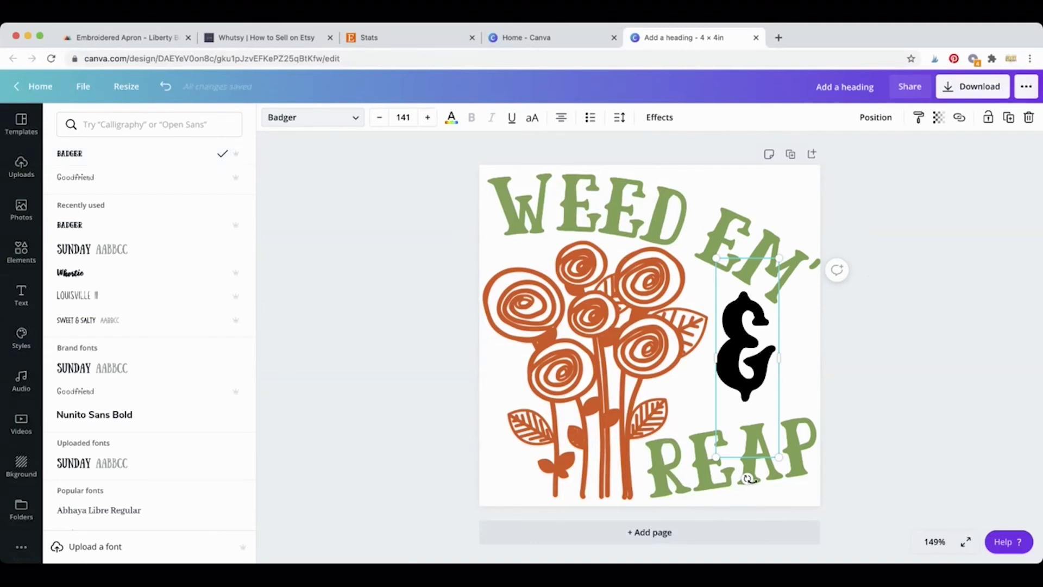
{"action": "mouse_move", "coordinate": [750, 478]}
{"action": "left_mouse_down"}
{"action": "mouse_move", "coordinate": [802, 487]}
{"action": "mouse_move", "coordinate": [755, 481]}
{"action": "left_mouse_up"}
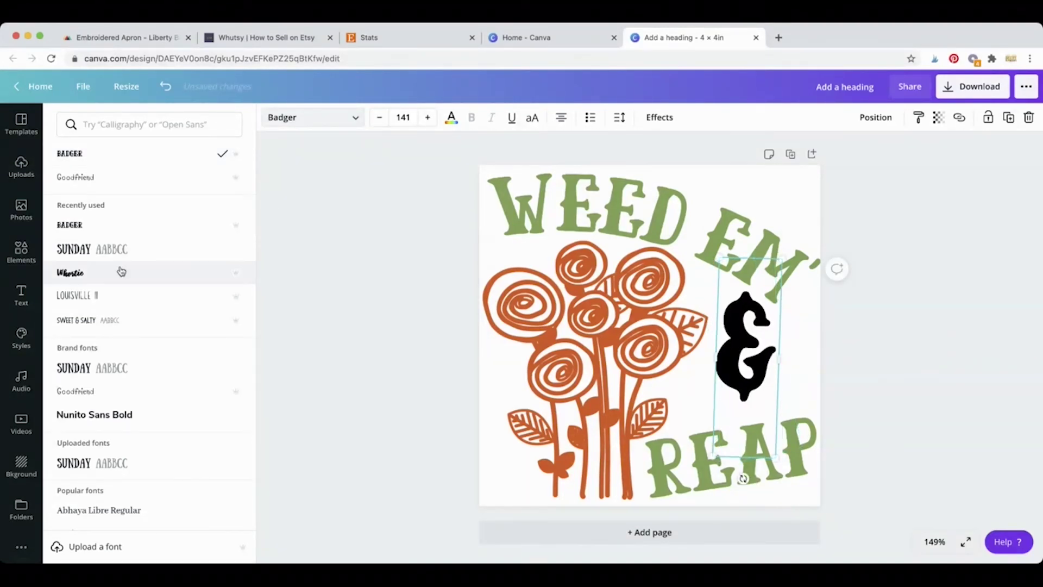
Step: Set the "&" in the Sunday font, shrink it to size 115 and center it in the gap between "Em'" and "Reap"
{"action": "left_click", "coordinate": [90, 255]}
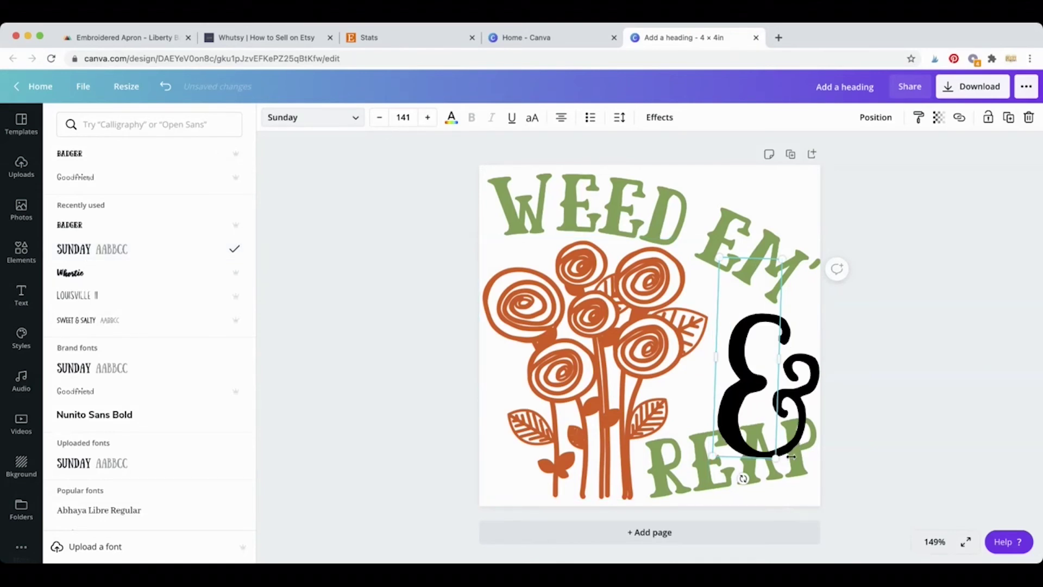
{"action": "left_click_drag", "start_coordinate": [776, 455], "coordinate": [769, 431]}
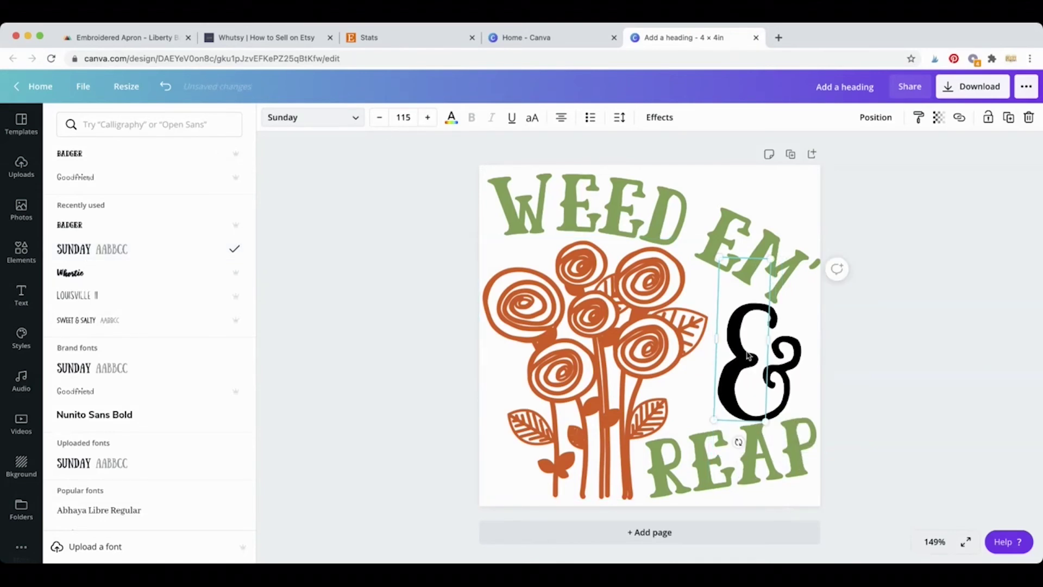
{"action": "left_click_drag", "start_coordinate": [748, 358], "coordinate": [734, 349]}
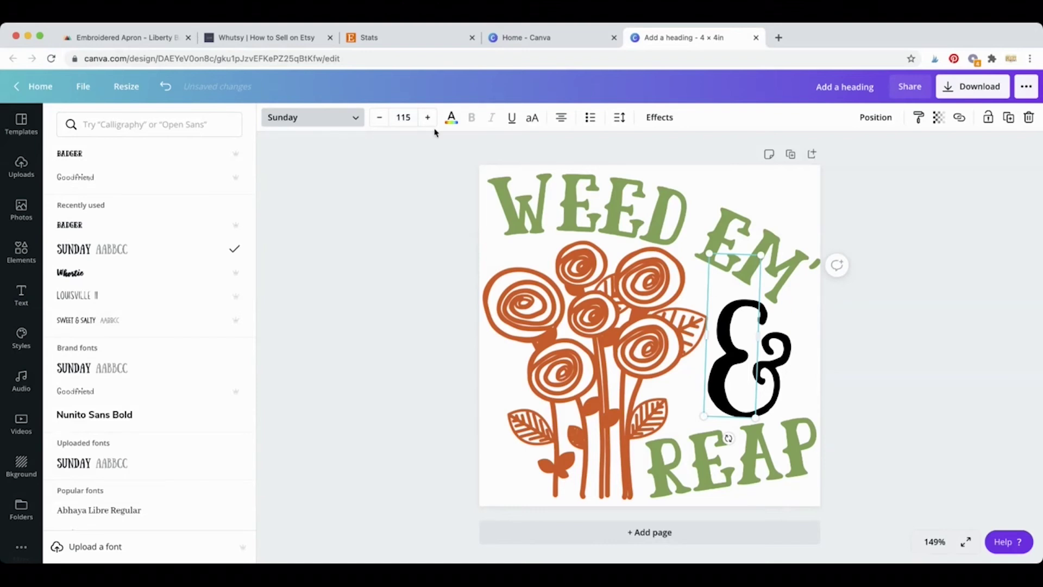
Step: Try yellow, dark green, maroon, light green, orange, red and black as the color of the "&"
{"action": "left_click", "coordinate": [452, 118]}
{"action": "left_click", "coordinate": [133, 303]}
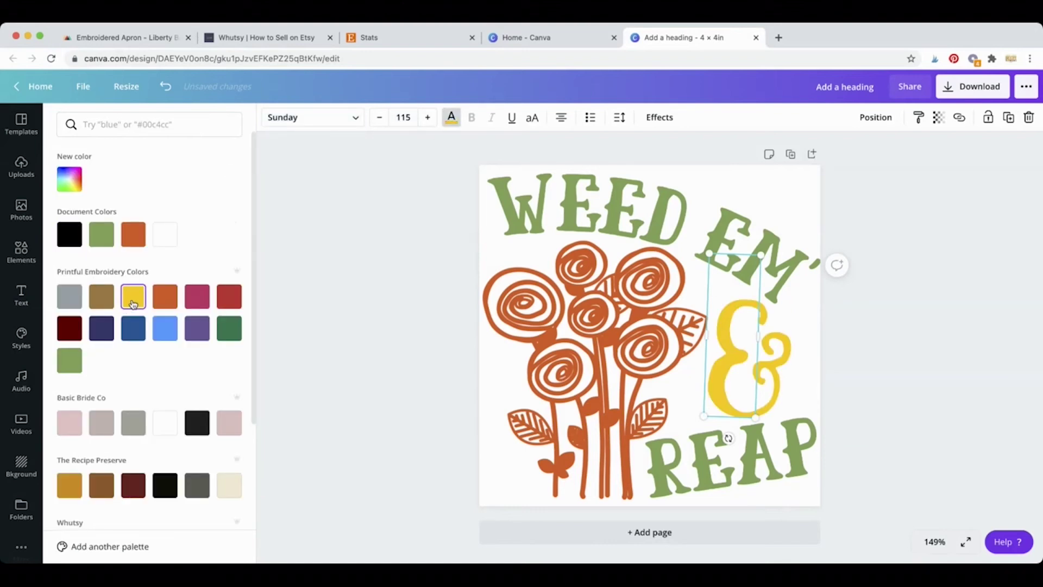
{"action": "left_click", "coordinate": [221, 333]}
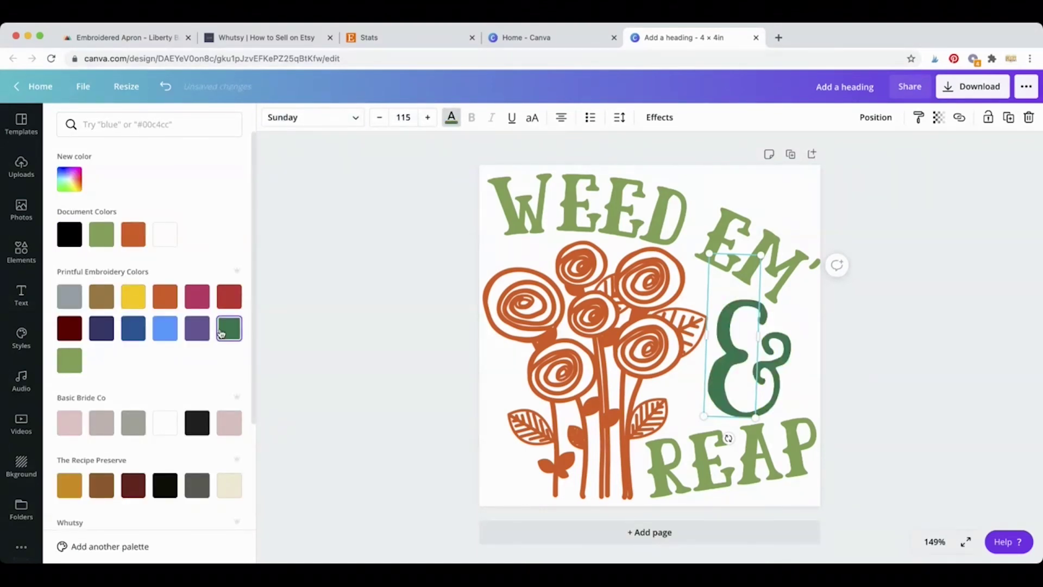
{"action": "left_click", "coordinate": [101, 328]}
{"action": "left_click", "coordinate": [69, 329]}
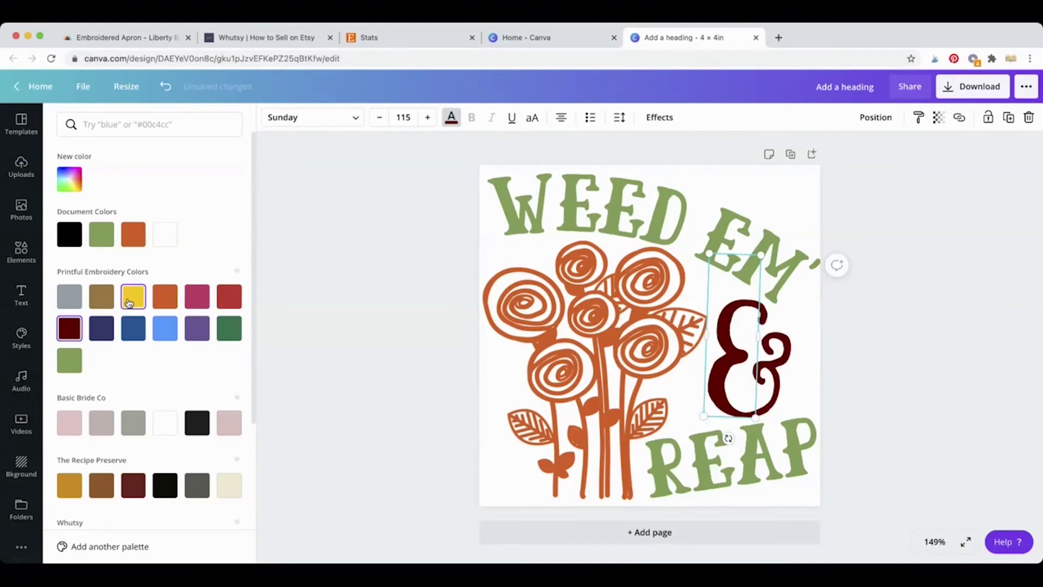
{"action": "left_click", "coordinate": [229, 328]}
{"action": "left_click", "coordinate": [71, 363]}
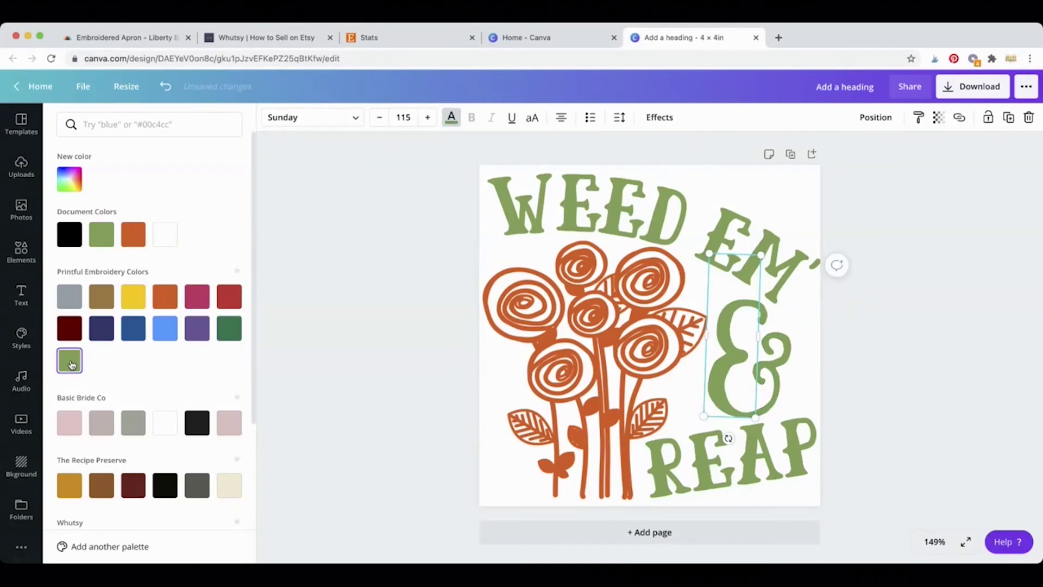
{"action": "left_click", "coordinate": [166, 302]}
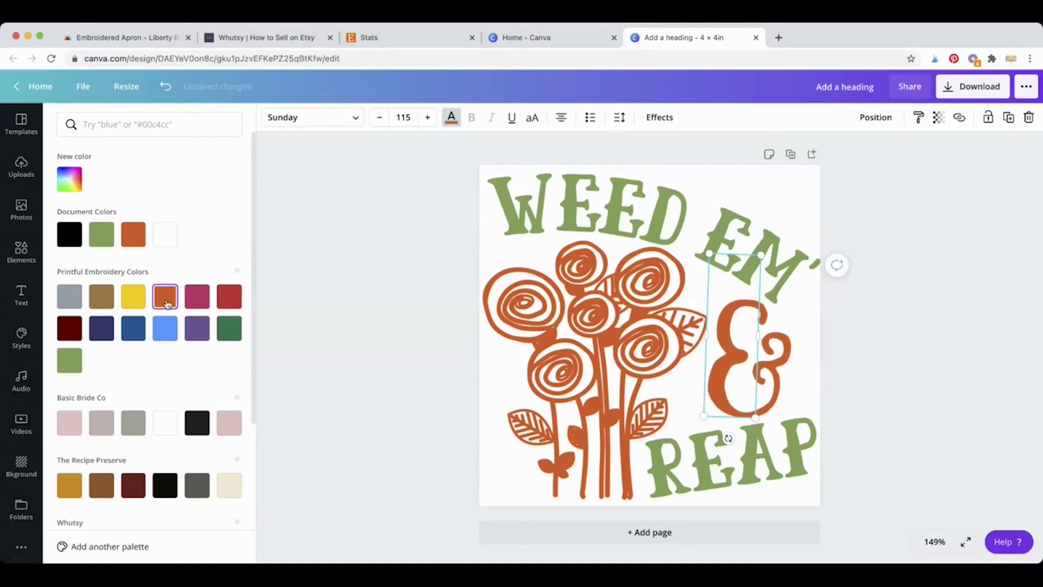
{"action": "left_click", "coordinate": [68, 364]}
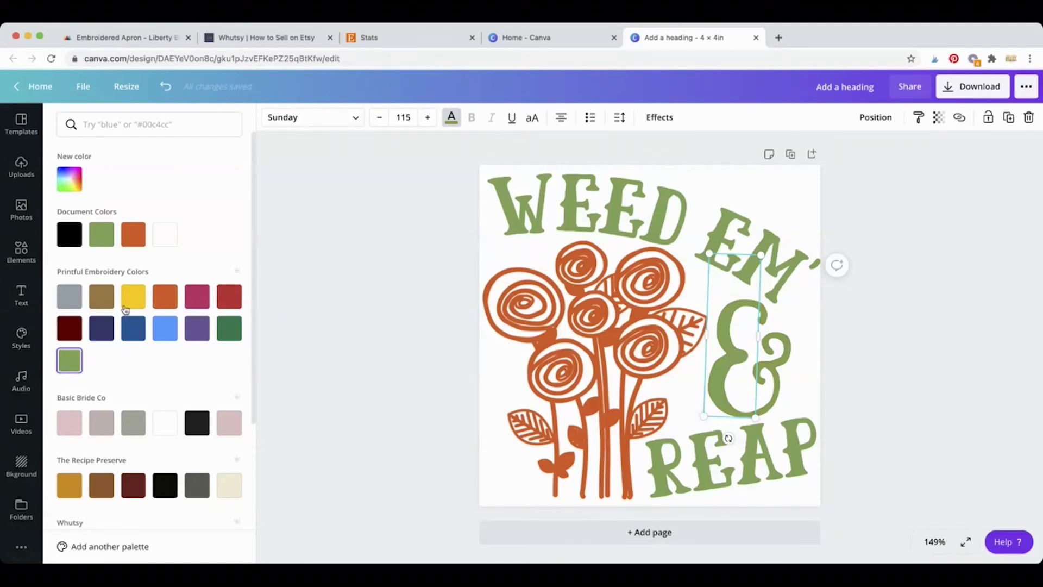
{"action": "left_click", "coordinate": [128, 308]}
{"action": "left_click", "coordinate": [167, 300]}
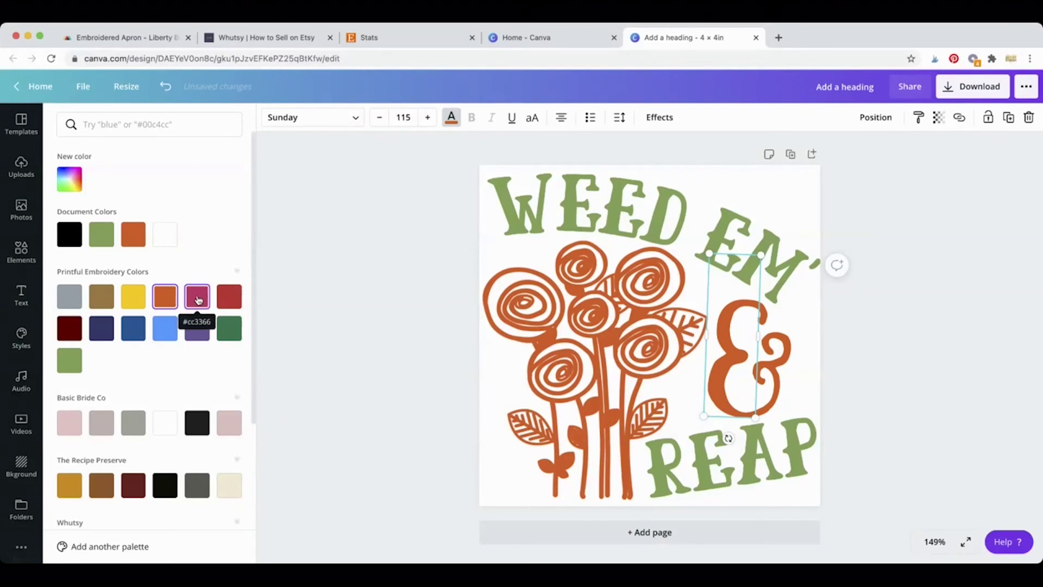
{"action": "left_click", "coordinate": [230, 299]}
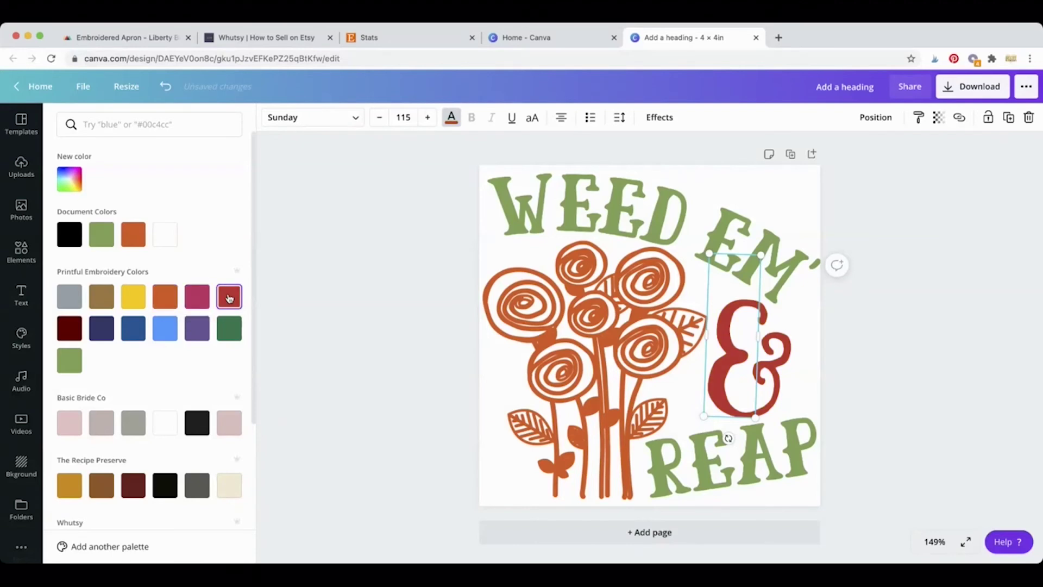
{"action": "left_click", "coordinate": [76, 238]}
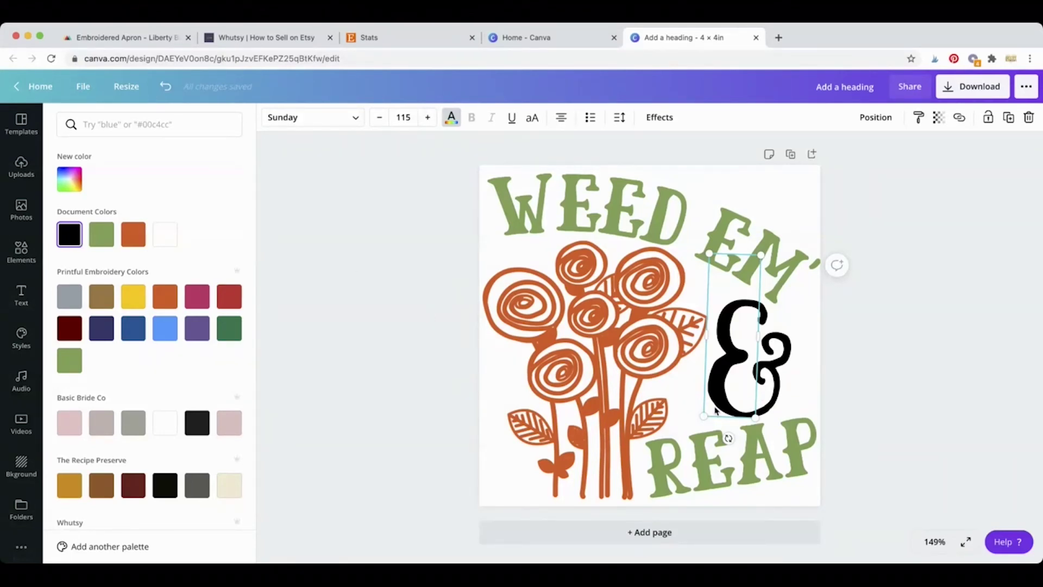
Step: Color the "&" in the gray Printful embroidery color and enlarge it to size 149 with a stronger clockwise tilt
{"action": "left_click", "coordinate": [70, 296]}
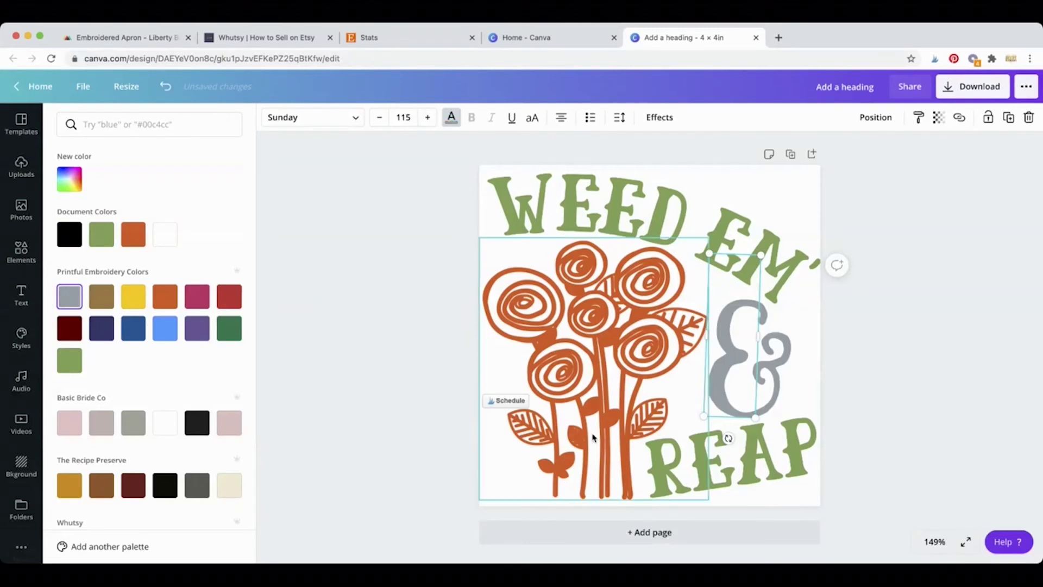
{"action": "left_click_drag", "start_coordinate": [703, 416], "coordinate": [696, 438]}
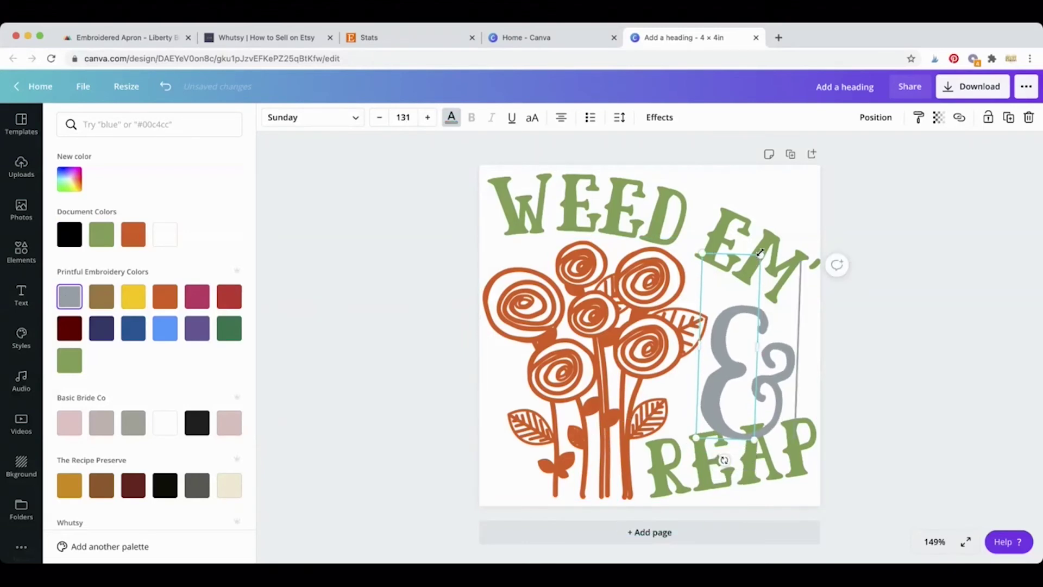
{"action": "left_click_drag", "start_coordinate": [760, 253], "coordinate": [783, 230]}
{"action": "left_click_drag", "start_coordinate": [729, 461], "coordinate": [714, 461]}
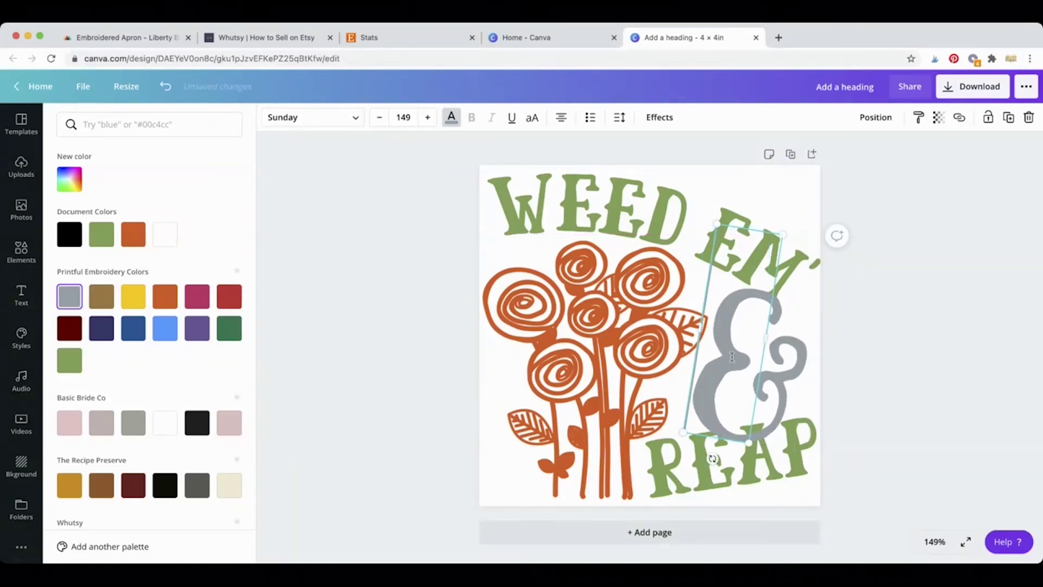
Step: Widen the "&" text box to enclose the whole character and shrink the text to size 137
{"action": "left_click", "coordinate": [900, 277]}
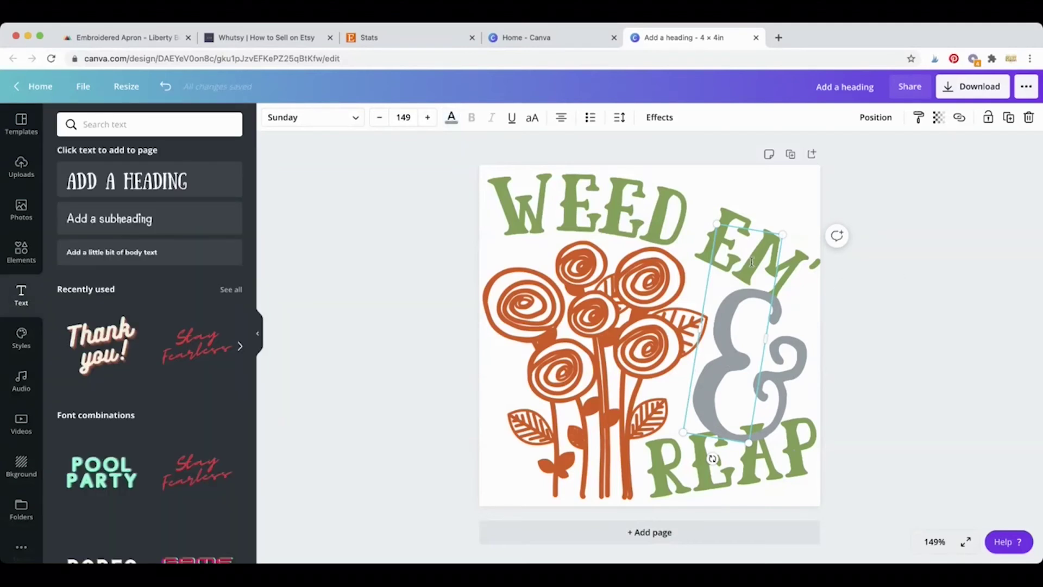
{"action": "left_click", "coordinate": [422, 377]}
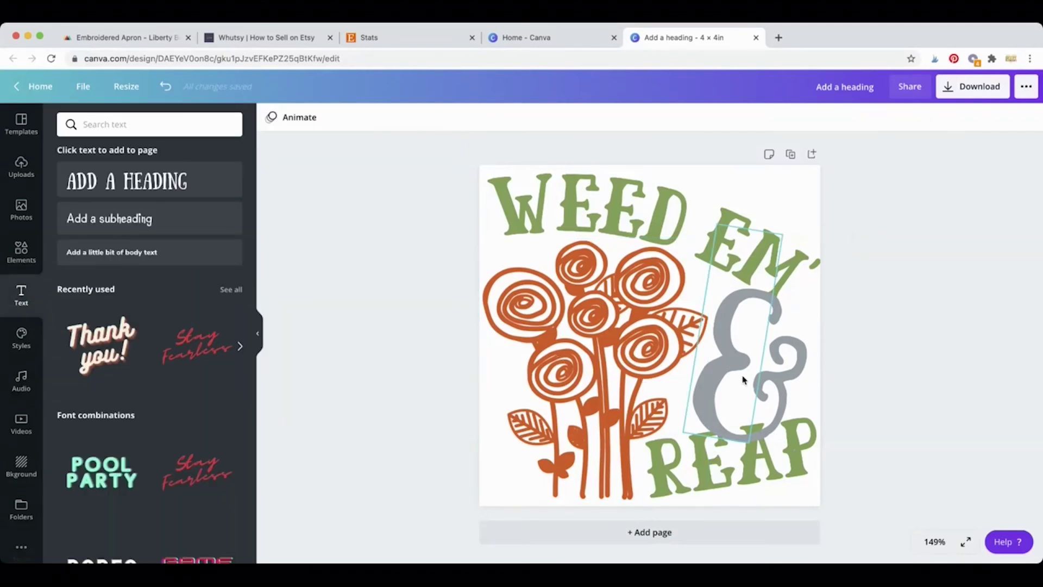
{"action": "left_click", "coordinate": [744, 379]}
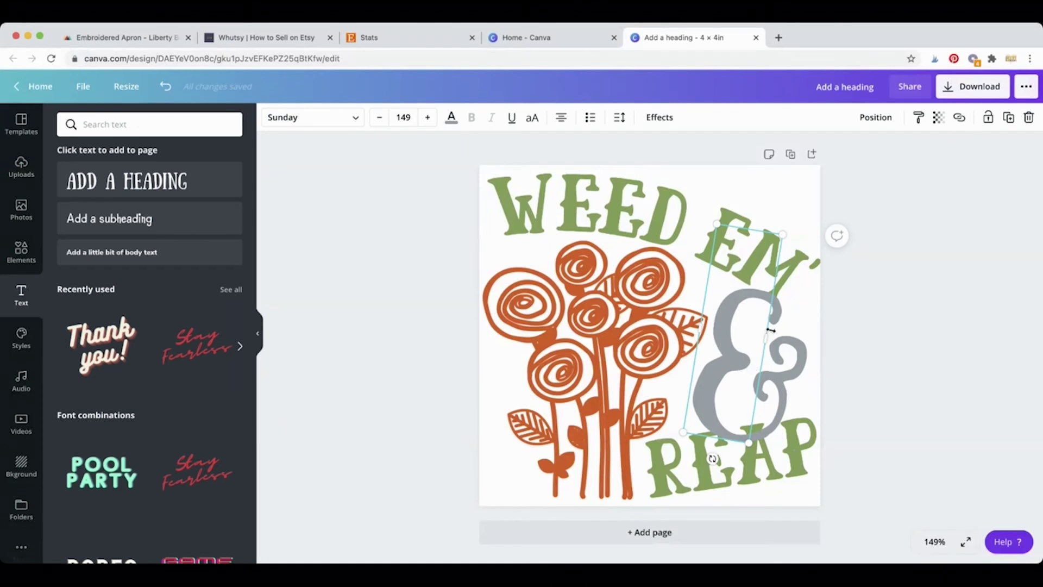
{"action": "left_click_drag", "start_coordinate": [764, 340], "coordinate": [814, 353]}
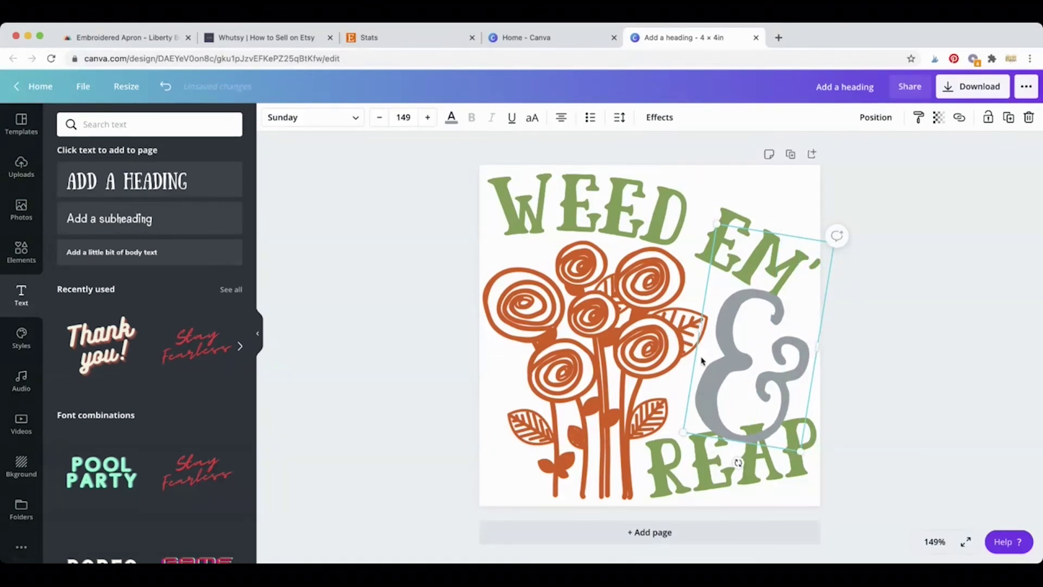
{"action": "left_click_drag", "start_coordinate": [797, 441], "coordinate": [794, 432]}
Step: Send the "&" behind the other elements and fit it at size 131 between the flowers, "Em'" and "Reap"
{"action": "left_click", "coordinate": [875, 117]}
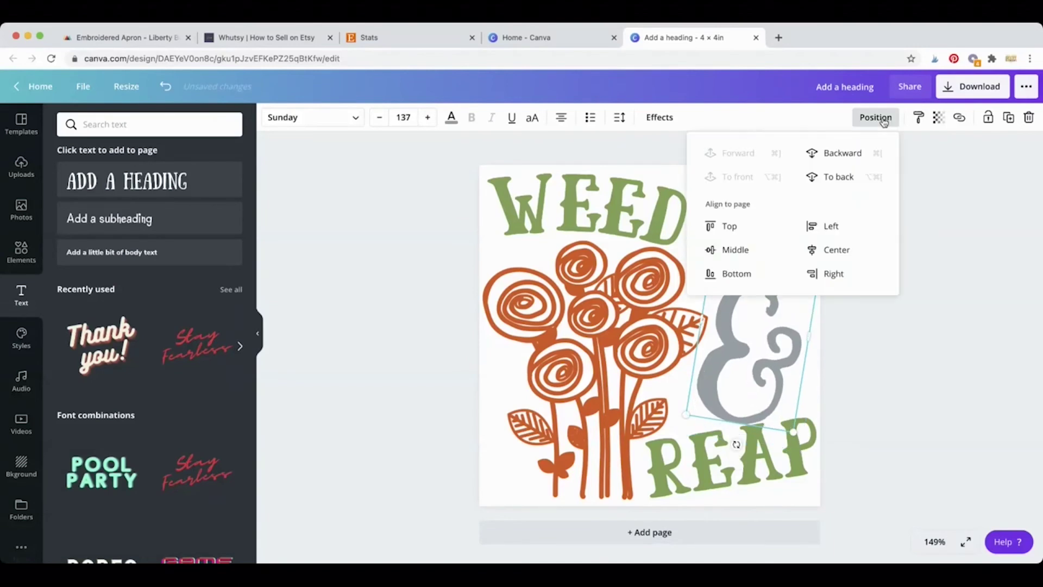
{"action": "left_click", "coordinate": [850, 176]}
{"action": "left_click", "coordinate": [875, 411]}
{"action": "left_click_drag", "start_coordinate": [733, 352], "coordinate": [728, 352]}
{"action": "left_click_drag", "start_coordinate": [712, 225], "coordinate": [714, 233]}
{"action": "left_click_drag", "start_coordinate": [723, 356], "coordinate": [717, 351]}
{"action": "left_click", "coordinate": [893, 386]}
Step: Tilt the flower graphic slightly clockwise and flip it horizontally
{"action": "mouse_move", "coordinate": [494, 400]}
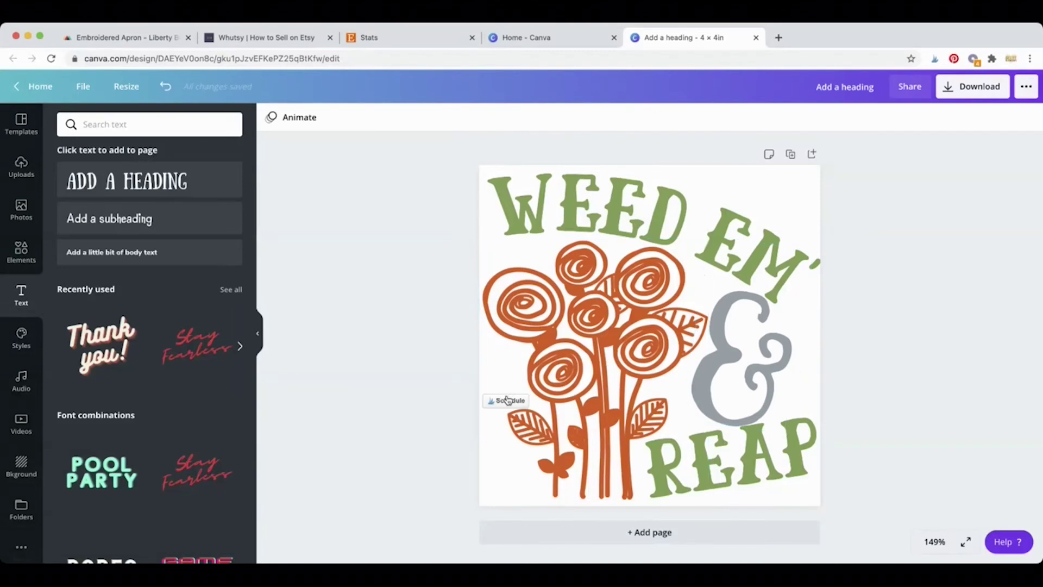
{"action": "left_click", "coordinate": [549, 457]}
{"action": "left_click_drag", "start_coordinate": [594, 517], "coordinate": [580, 515]}
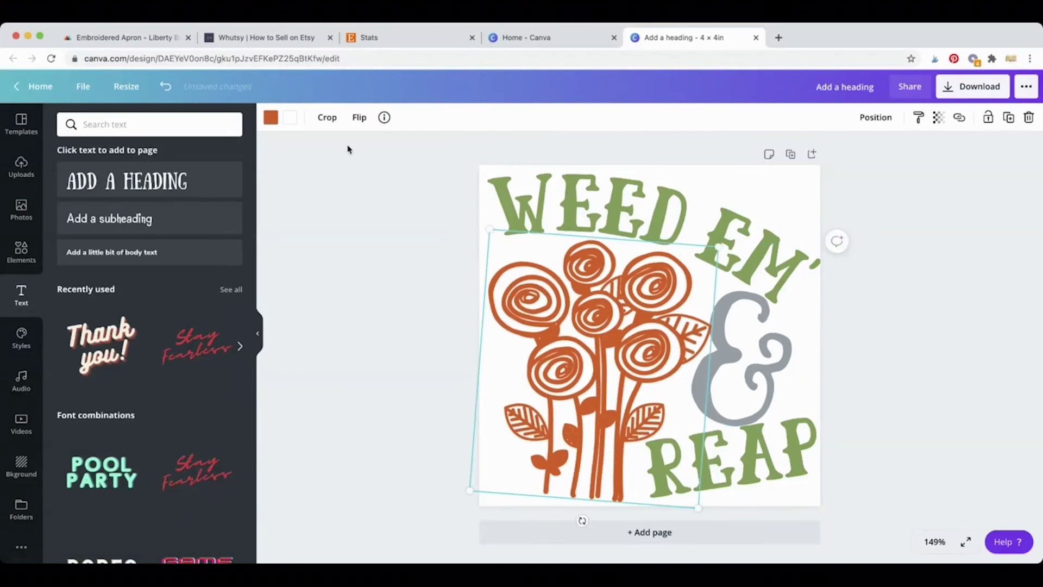
{"action": "left_click", "coordinate": [359, 117]}
{"action": "left_click", "coordinate": [379, 149]}
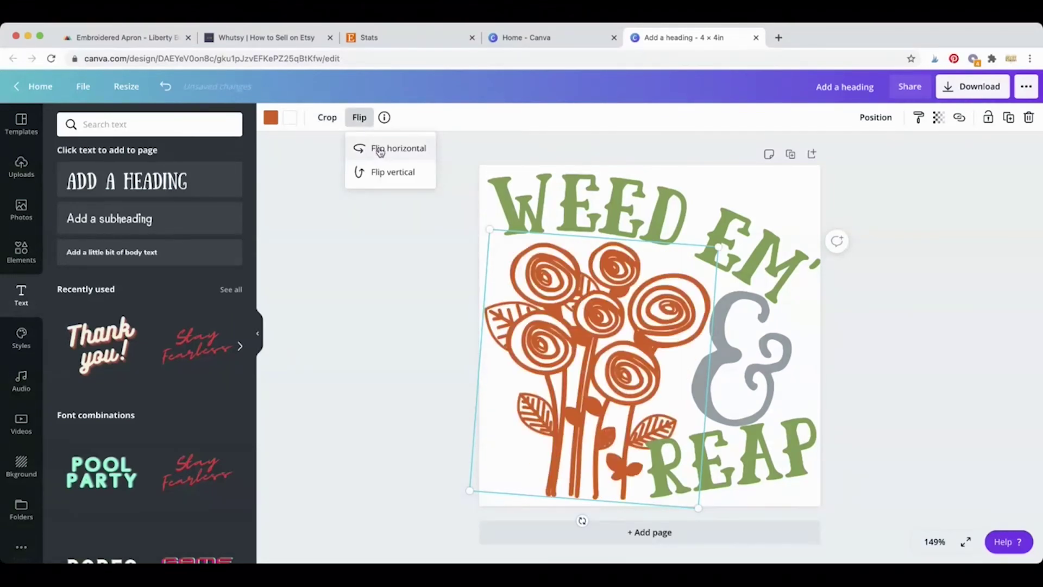
Step: Shift the flipped flower graphic slightly toward the page's left edge, keeping "Reap" in the lower-right corner
{"action": "left_click", "coordinate": [621, 435]}
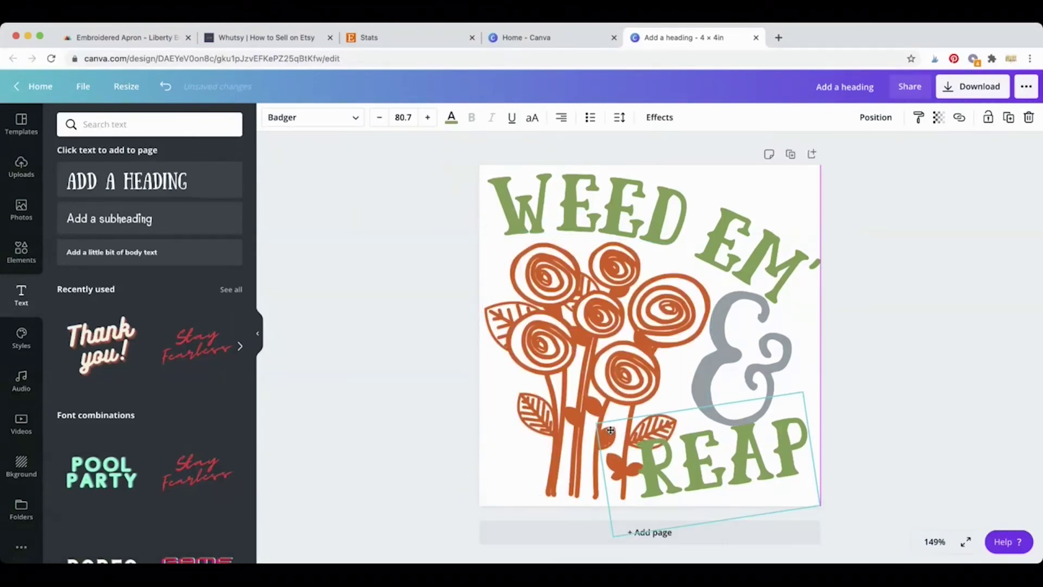
{"action": "left_click", "coordinate": [621, 435]}
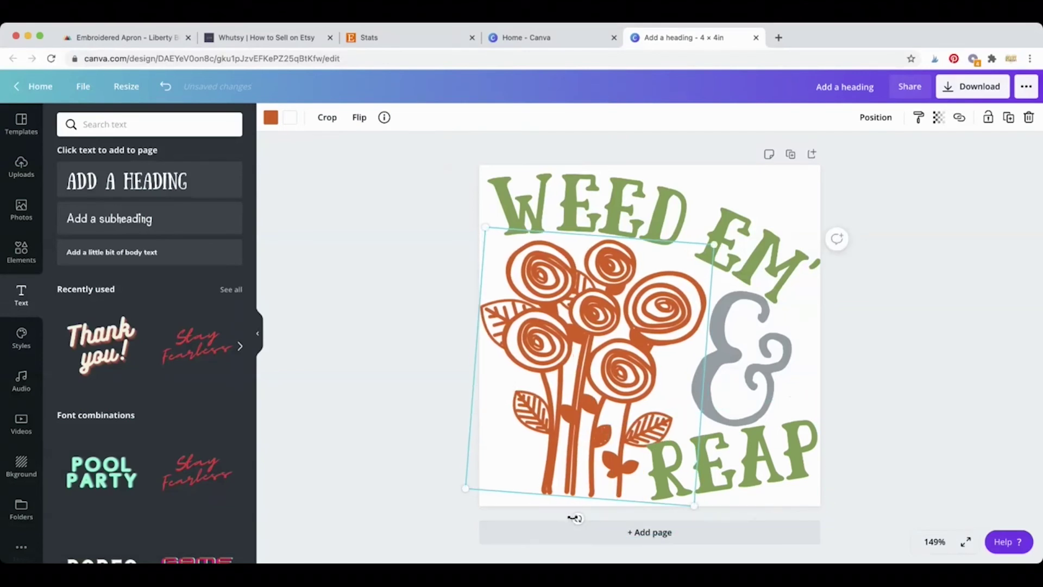
{"action": "left_click_drag", "start_coordinate": [575, 518], "coordinate": [576, 520]}
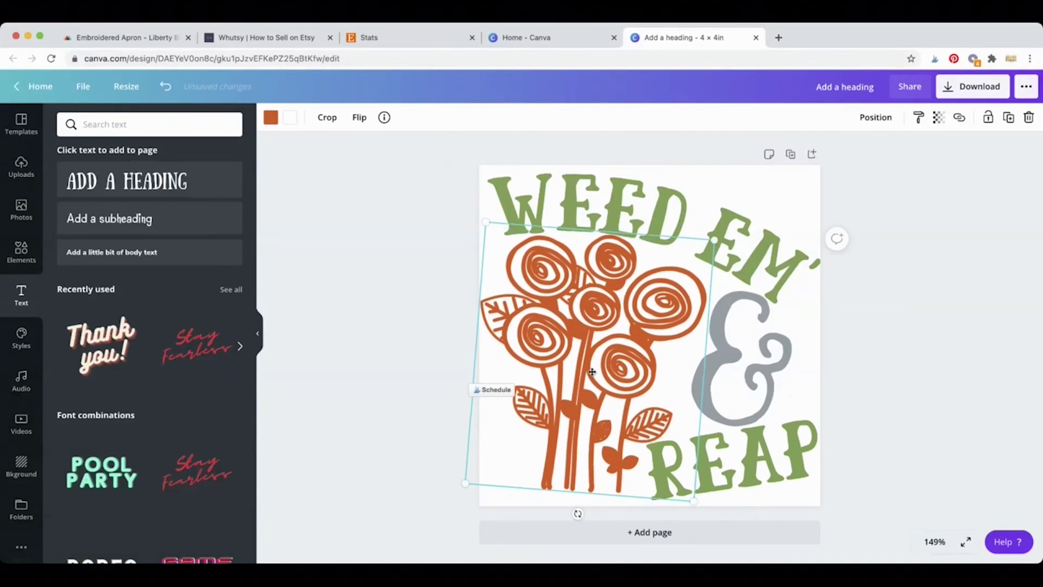
{"action": "left_click_drag", "start_coordinate": [592, 372], "coordinate": [591, 377]}
Step: Raise "Weed Em'" to the page's top edge and move the flower graphic up beneath it
{"action": "left_click", "coordinate": [411, 337]}
{"action": "left_click", "coordinate": [609, 229]}
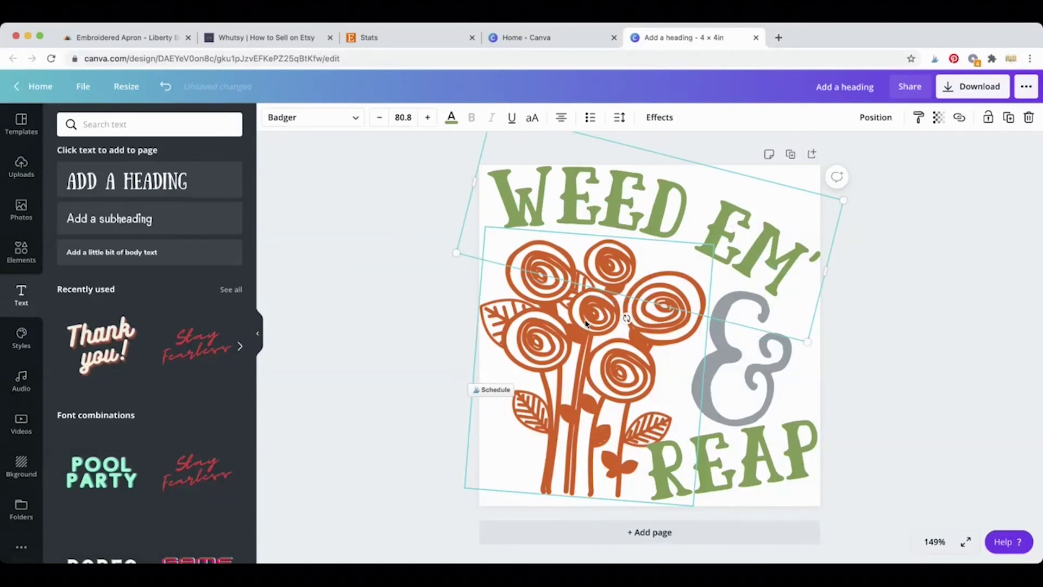
{"action": "left_click_drag", "start_coordinate": [587, 321], "coordinate": [586, 309]}
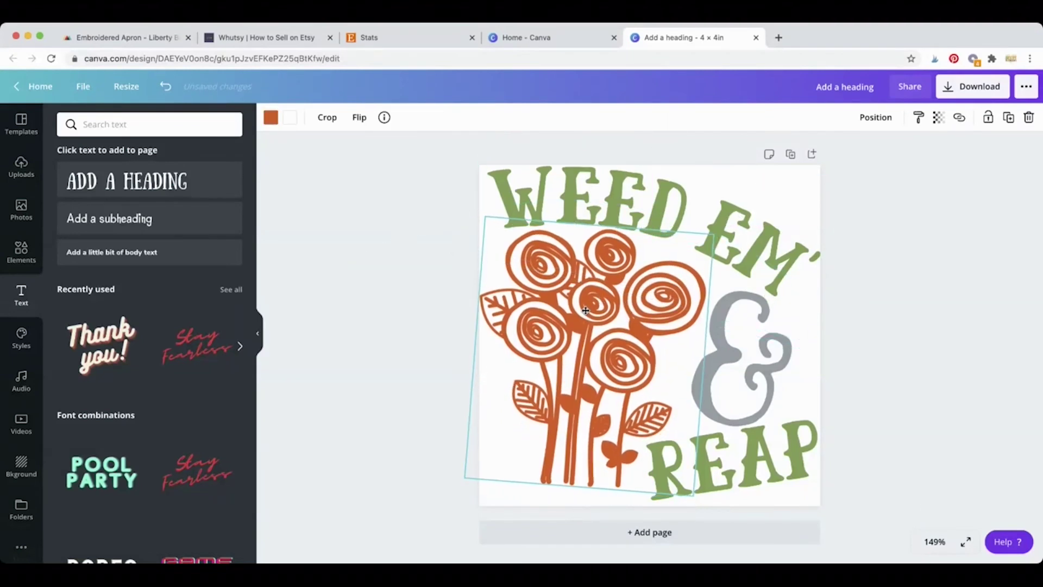
Step: Enlarge "Reap" to size 84.2 and nudge it up within the page's lower-right corner
{"action": "left_click", "coordinate": [748, 467]}
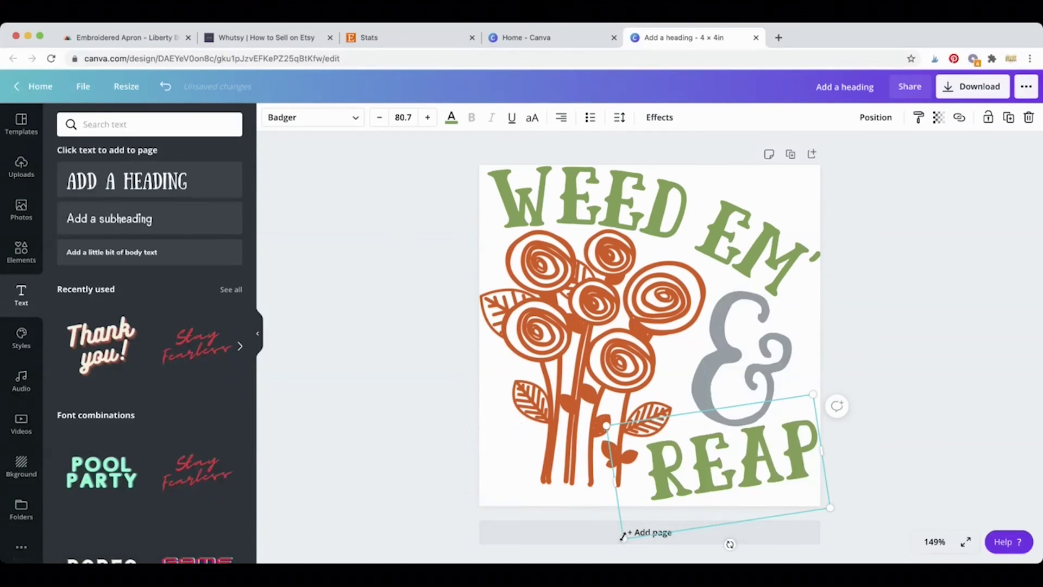
{"action": "left_click_drag", "start_coordinate": [622, 536], "coordinate": [619, 548]}
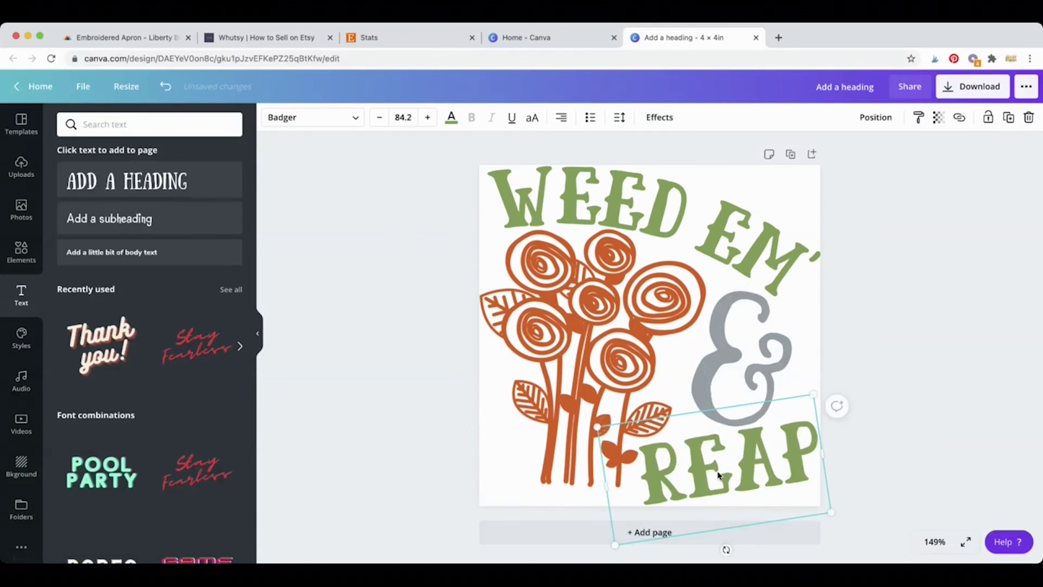
{"action": "left_click_drag", "start_coordinate": [717, 475], "coordinate": [718, 477]}
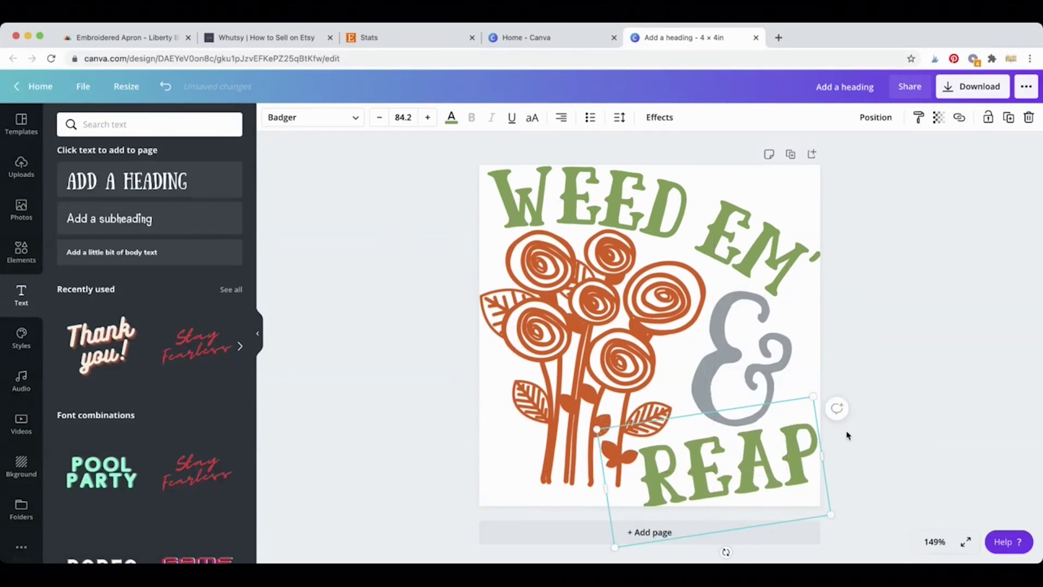
{"action": "key", "text": "Up"}
{"action": "key", "text": "Up"}
{"action": "key", "text": "Up"}
{"action": "key", "text": "Up"}
{"action": "key", "text": "Up"}
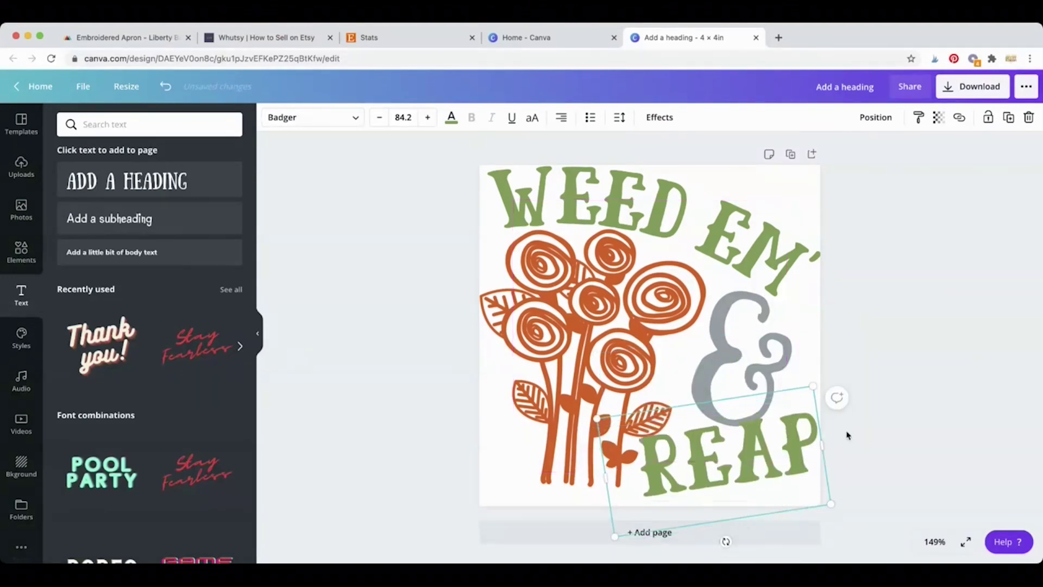
Step: Nudge the "&" slightly upward to balance its spacing between "Em'" and "Reap"
{"action": "left_click", "coordinate": [733, 336]}
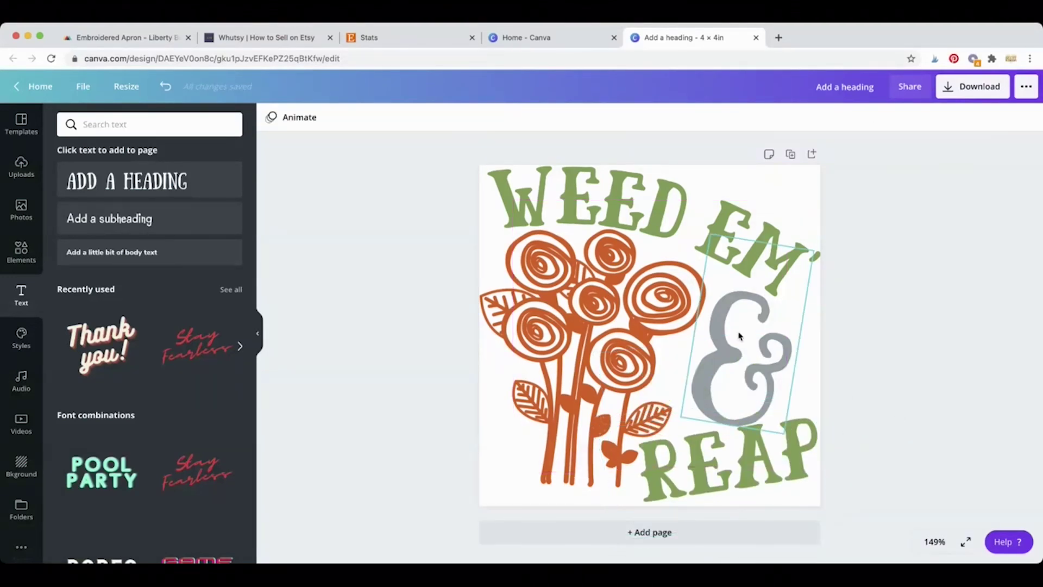
{"action": "key", "text": "Up"}
{"action": "key", "text": "Up"}
{"action": "key", "text": "Up"}
{"action": "key", "text": "Up"}
{"action": "key", "text": "Up"}
{"action": "key", "text": "Up"}
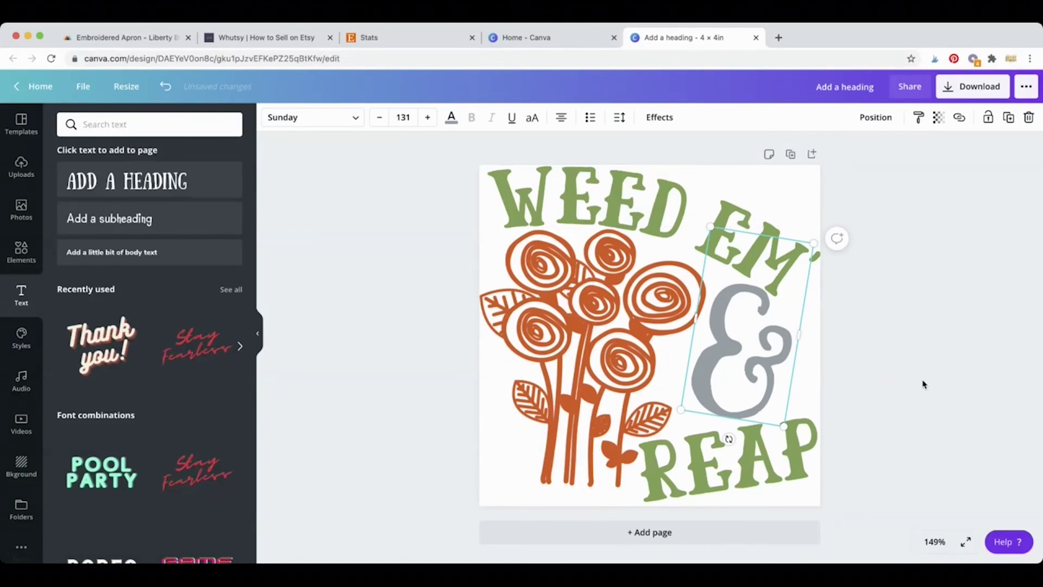
{"action": "key", "text": "Down"}
{"action": "key", "text": "Down"}
{"action": "key", "text": "Down"}
{"action": "key", "text": "Down"}
{"action": "key", "text": "Down"}
{"action": "key", "text": "Down"}
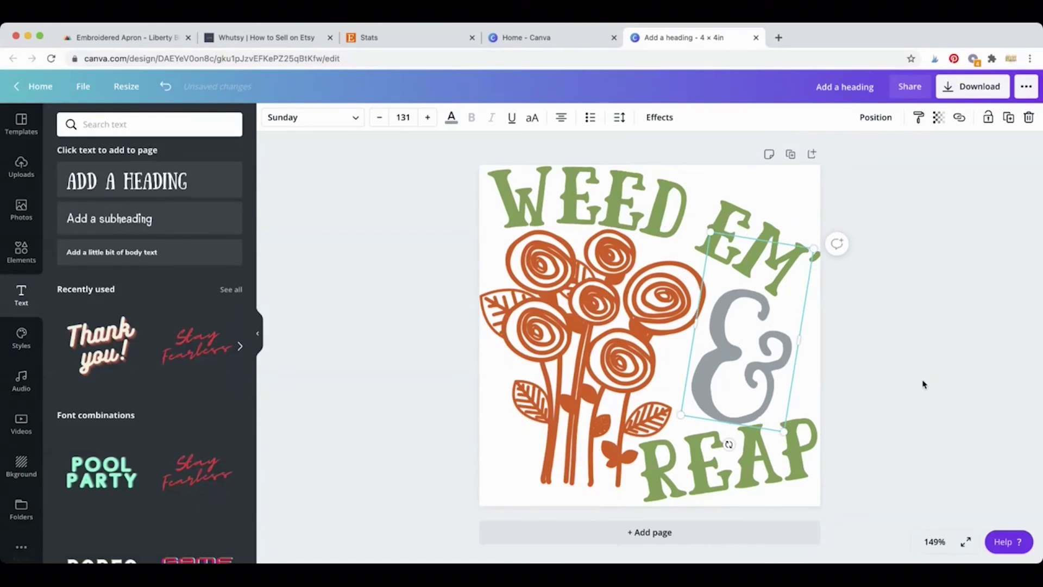
Step: Enlarge the "&" to size 134 and nudge it slightly upward between "Em'" and "Reap"
{"action": "left_click", "coordinate": [891, 357]}
{"action": "left_click", "coordinate": [701, 392]}
{"action": "left_click_drag", "start_coordinate": [679, 416], "coordinate": [677, 417]}
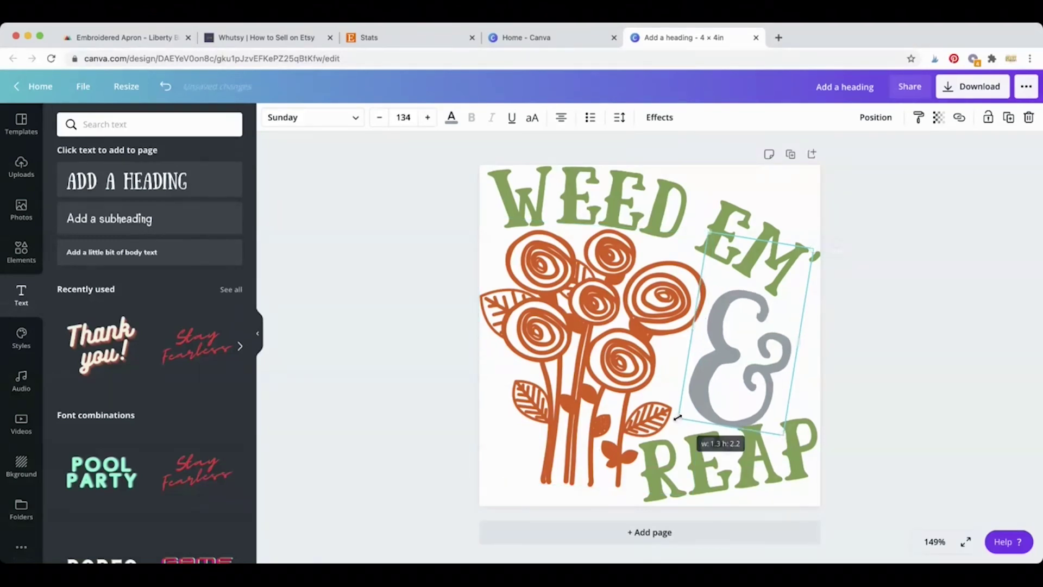
{"action": "left_click_drag", "start_coordinate": [721, 361], "coordinate": [721, 354]}
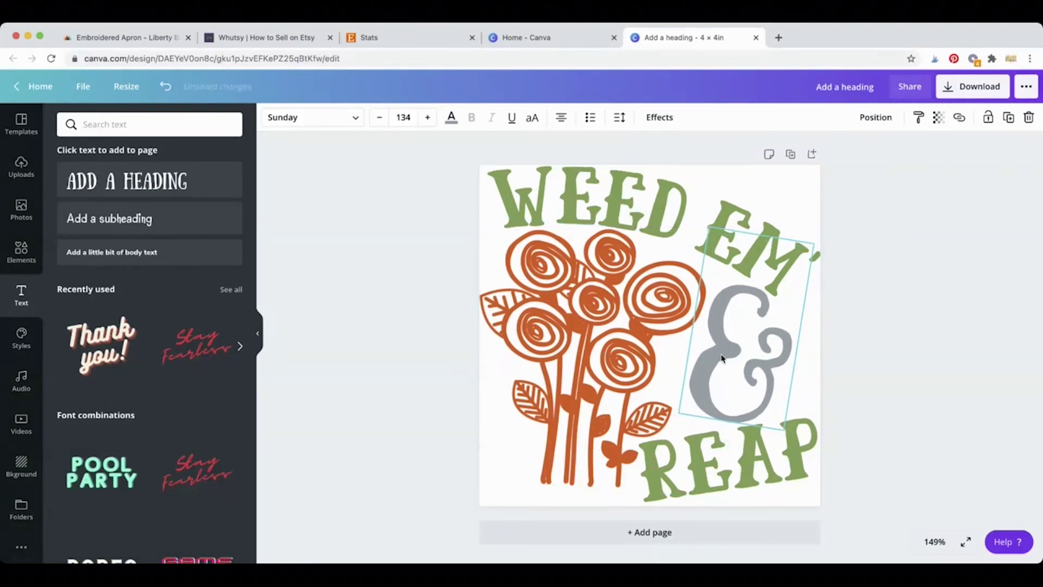
{"action": "left_click", "coordinate": [874, 350]}
{"action": "left_click", "coordinate": [597, 413]}
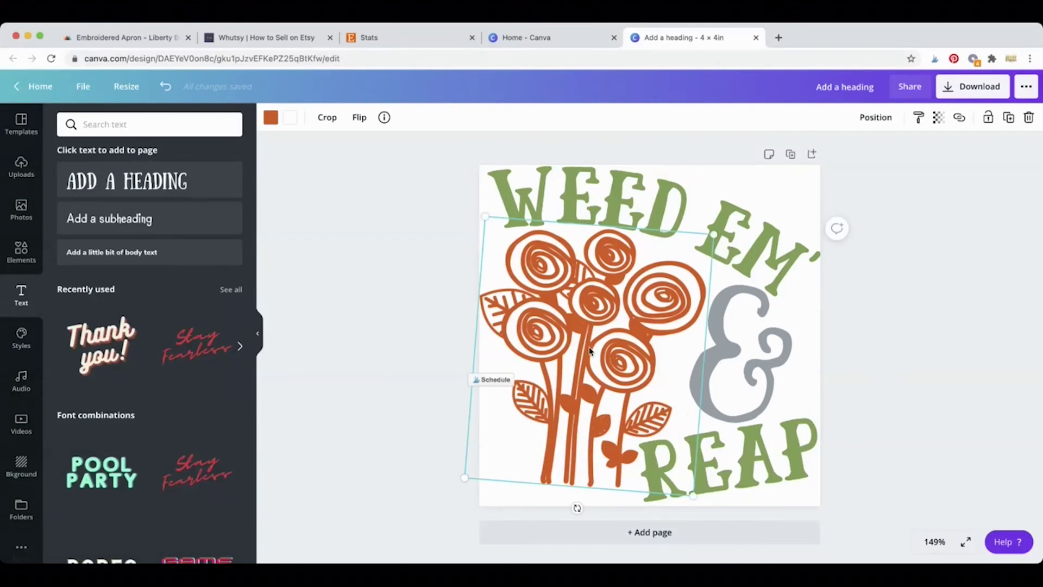
{"action": "left_click", "coordinate": [958, 451]}
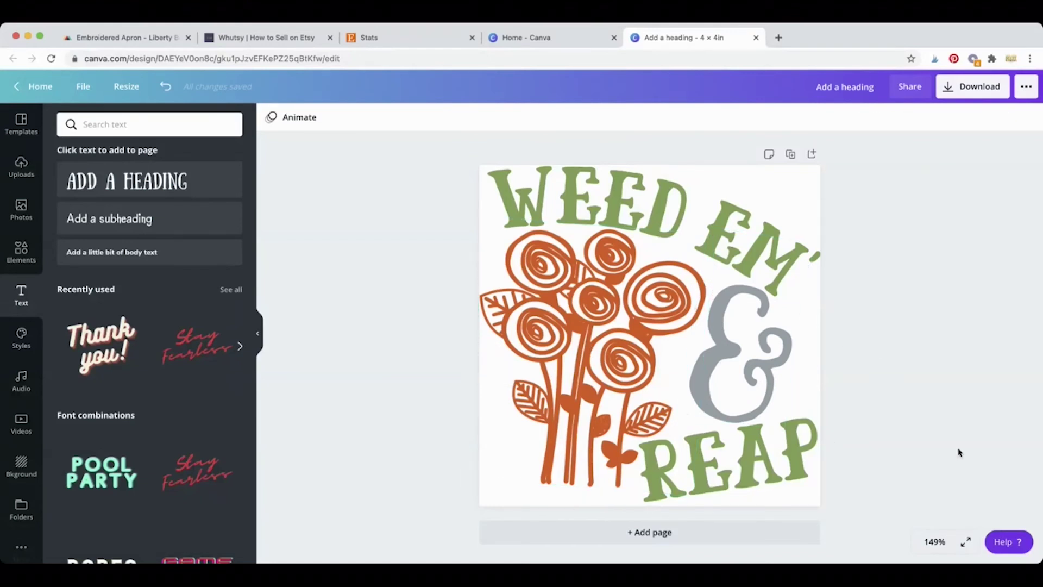
Step: Apply the Curve effect to "Reap" with a value of -35 and shift the word back into the page's lower-right corner
{"action": "left_click", "coordinate": [704, 484]}
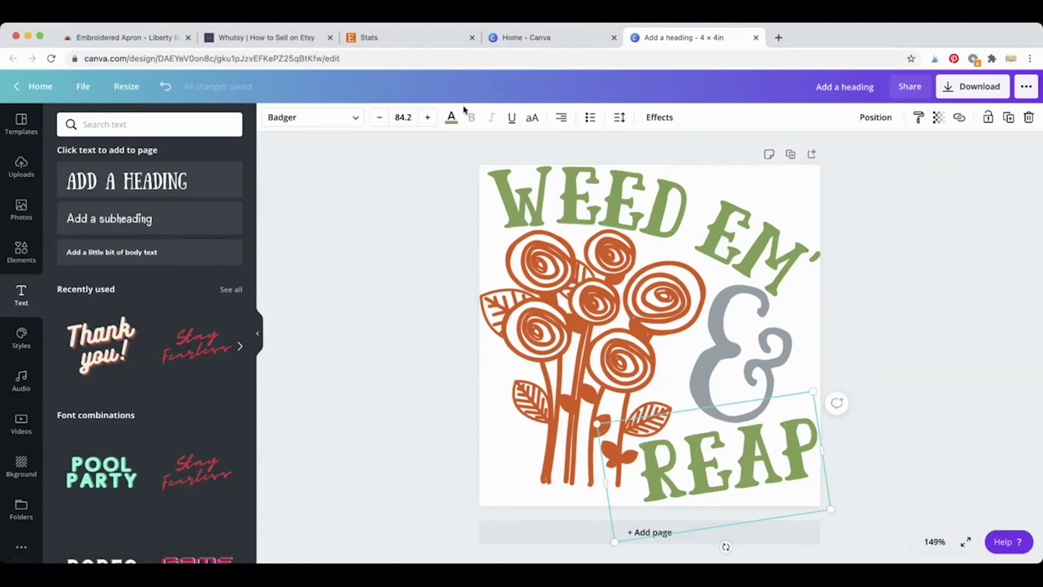
{"action": "left_click", "coordinate": [659, 117]}
{"action": "left_click", "coordinate": [213, 328]}
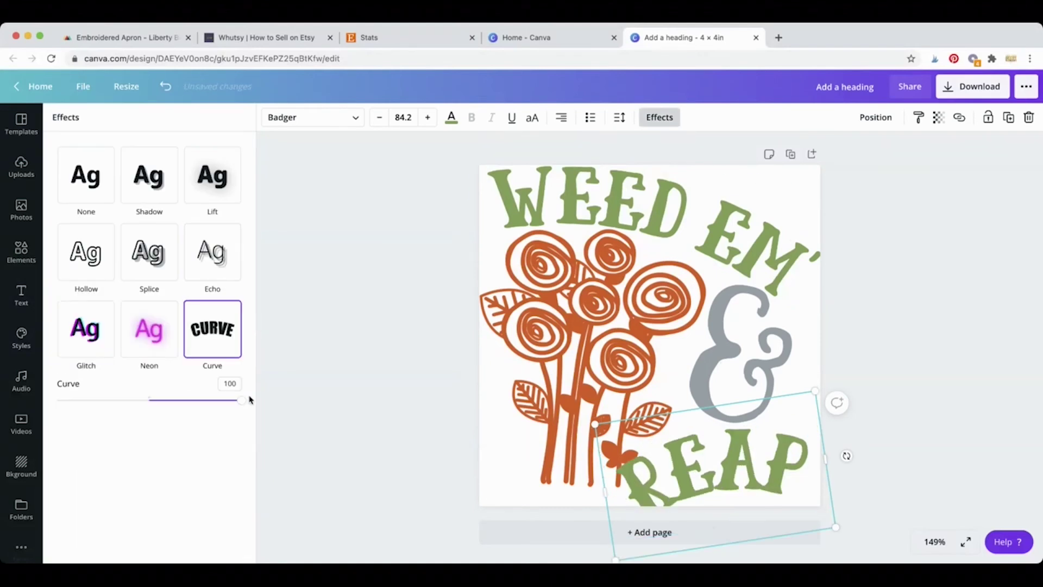
{"action": "left_click_drag", "start_coordinate": [241, 400], "coordinate": [117, 400]}
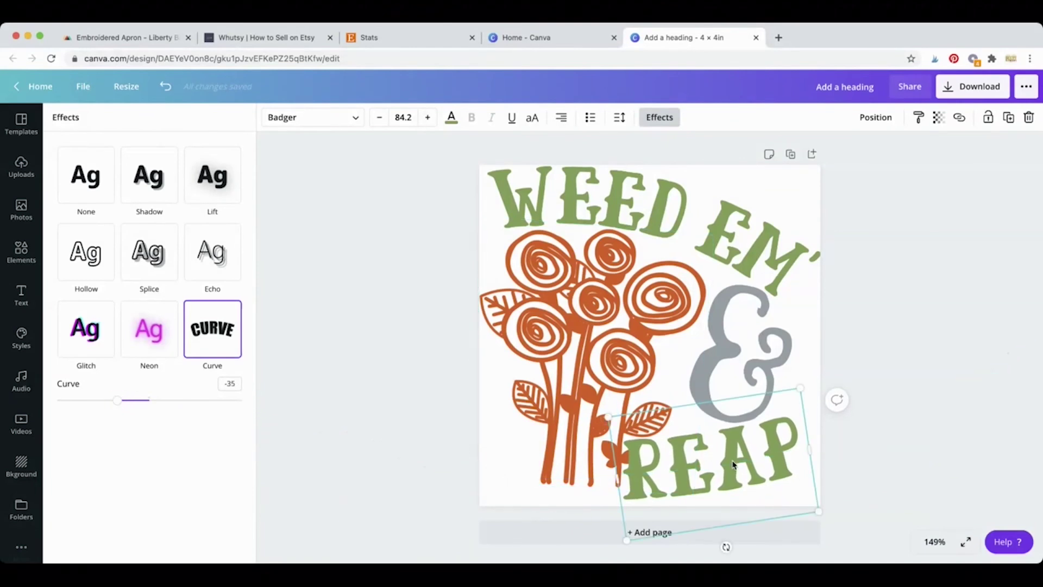
{"action": "left_click_drag", "start_coordinate": [733, 463], "coordinate": [747, 467]}
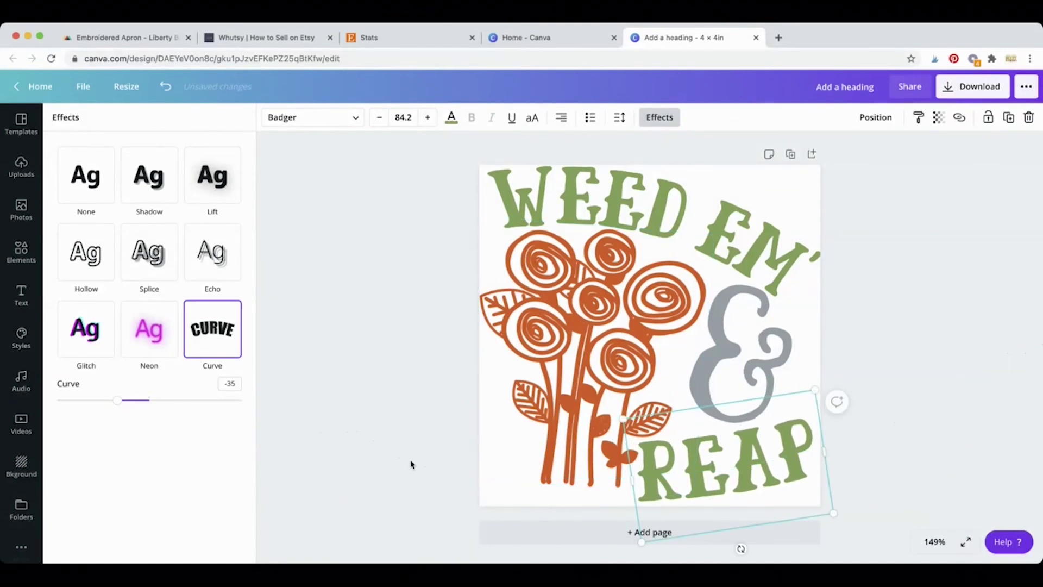
{"action": "left_click", "coordinate": [411, 464]}
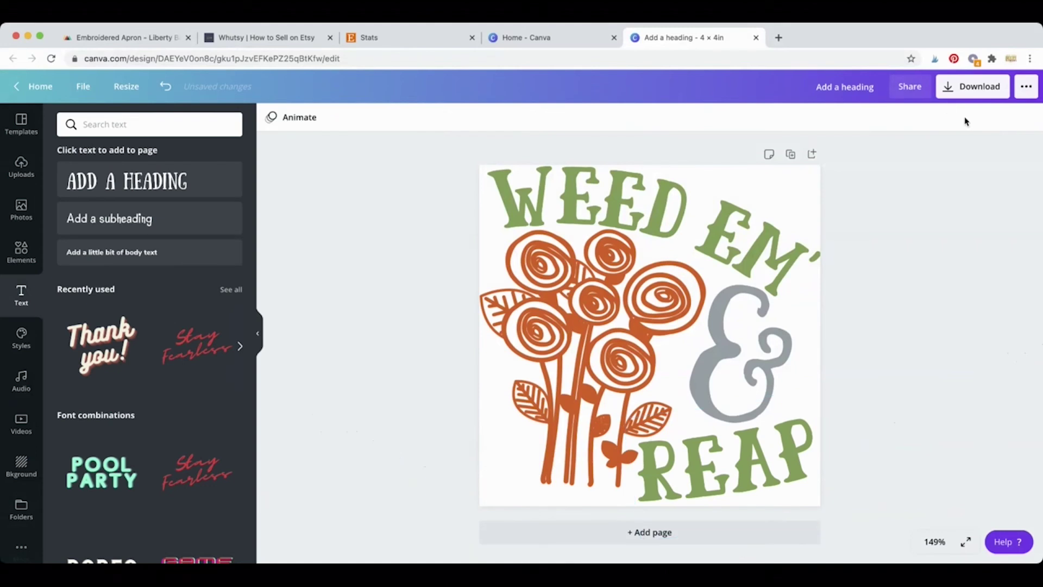
Step: Rename the design as "weed em and reap embroidery"
{"action": "left_click", "coordinate": [850, 81]}
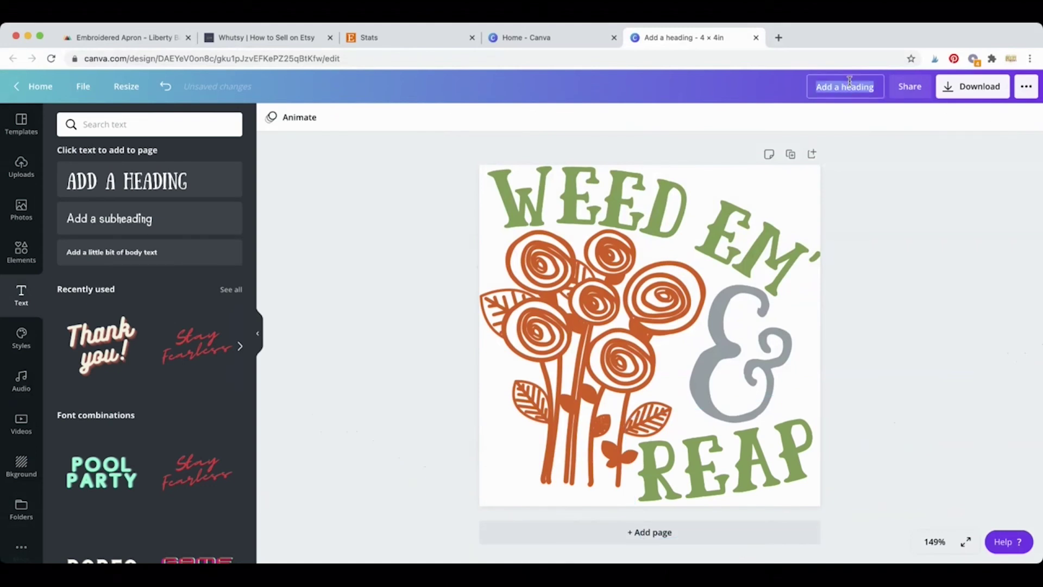
{"action": "type", "text": "weed em and reap embroidery"}
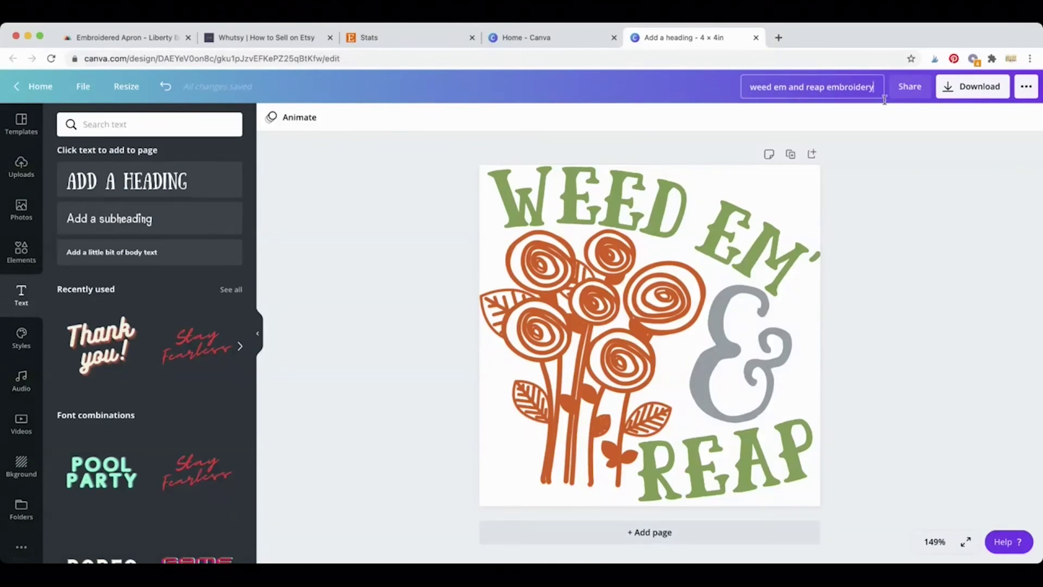
{"action": "left_click", "coordinate": [955, 180]}
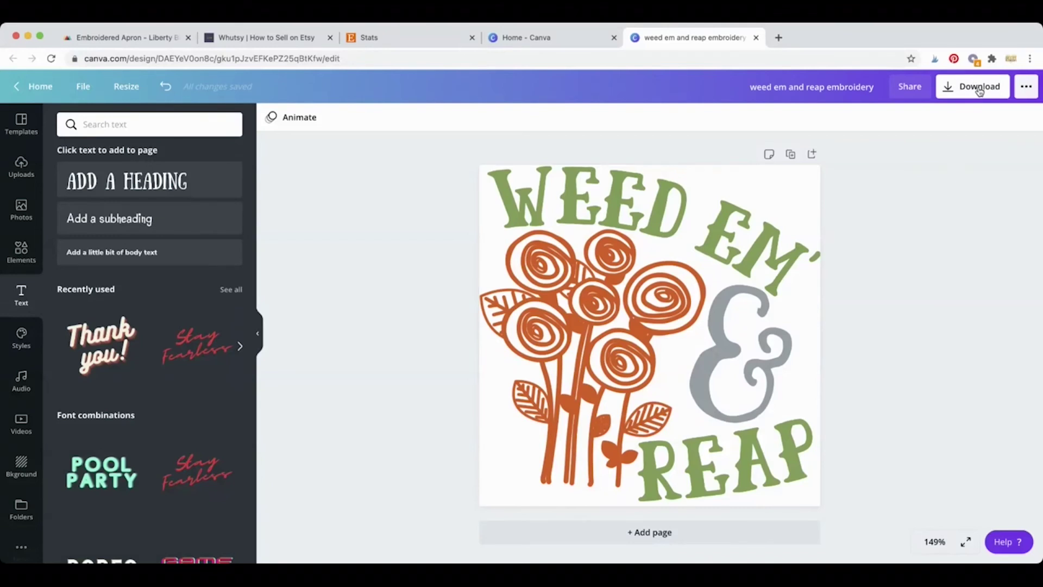
Step: Download the design as a PDF Print file without crop marks and dismiss the download confirmation
{"action": "left_click", "coordinate": [993, 87]}
{"action": "left_click", "coordinate": [954, 174]}
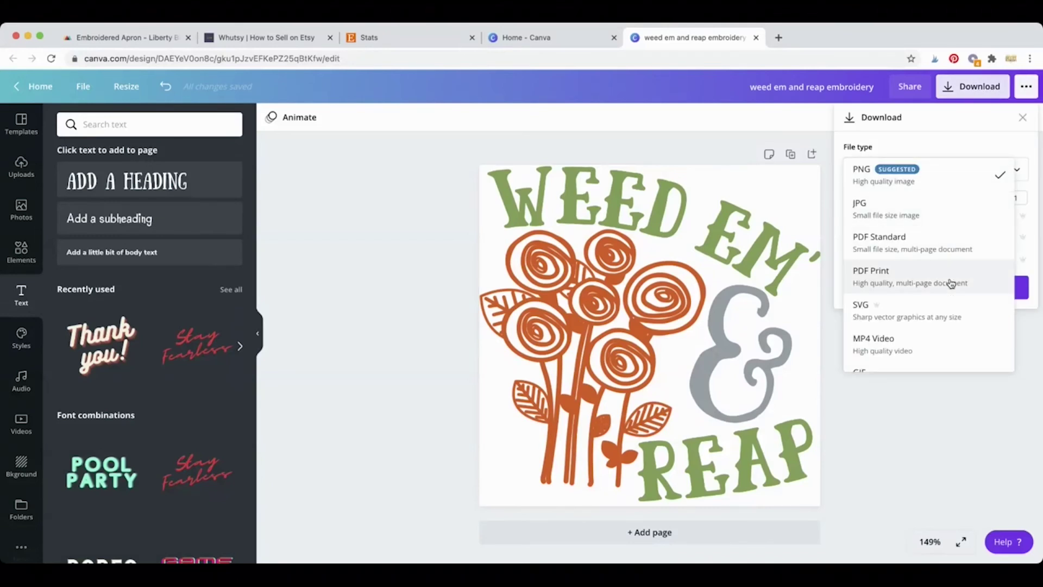
{"action": "scroll", "coordinate": [950, 283], "scroll_direction": "down", "scroll_amount": 1}
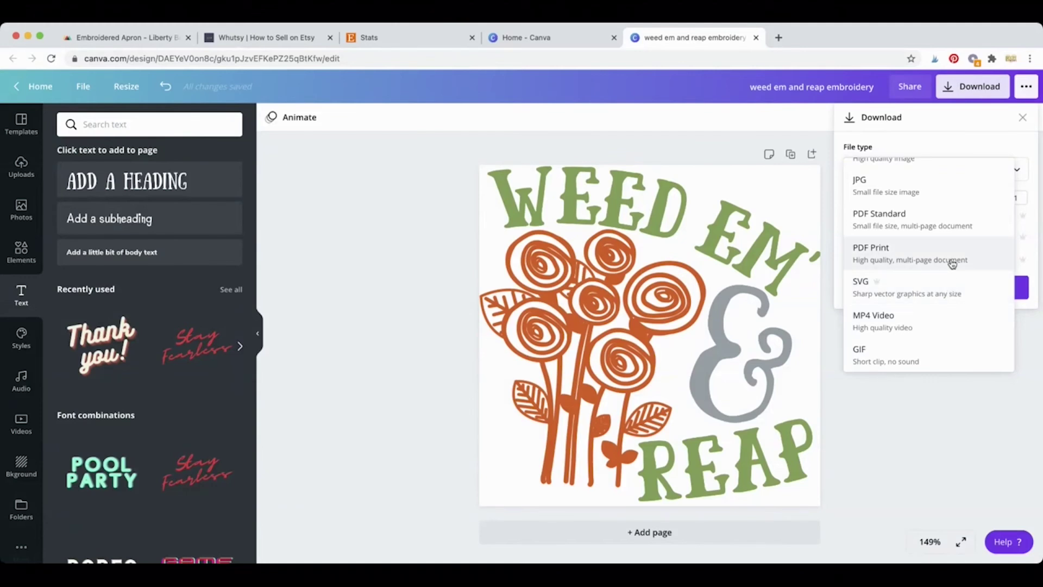
{"action": "left_click", "coordinate": [952, 264]}
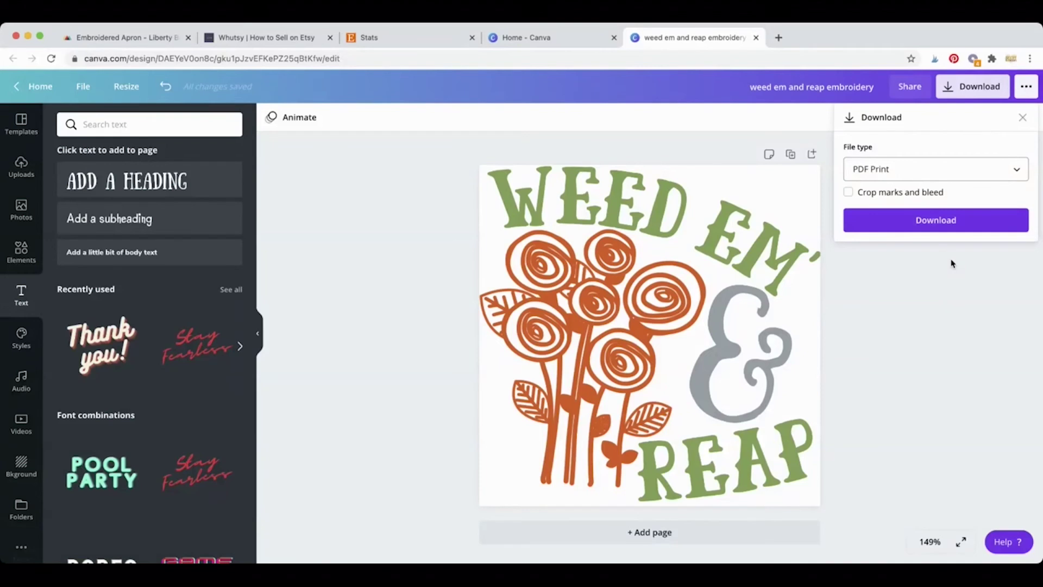
{"action": "left_click", "coordinate": [930, 221]}
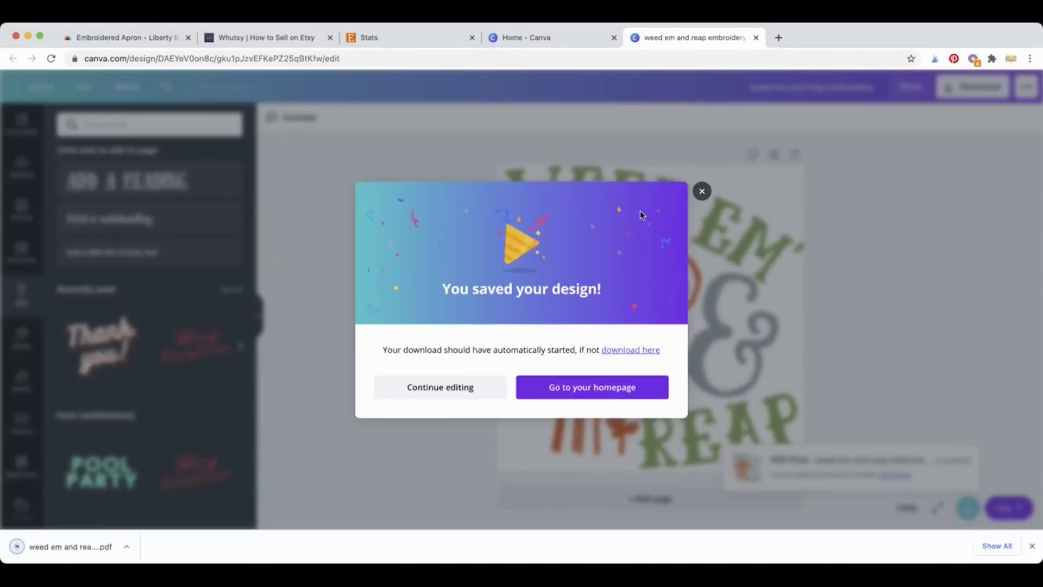
{"action": "left_click", "coordinate": [702, 191]}
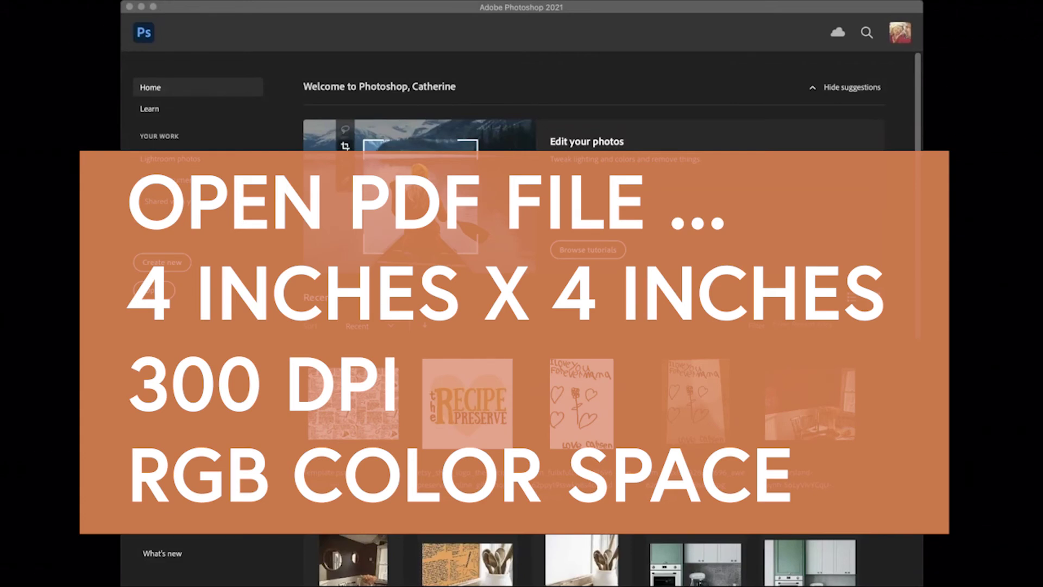
Step: Switch to Photoshop, open weed em and reap embroidery.pdf at 4 × 4 inches, 300 dpi, RGB, and delete the white background using the Magic Wand
{"action": "left_click", "coordinate": [218, 44]}
{"action": "left_click", "coordinate": [266, 370]}
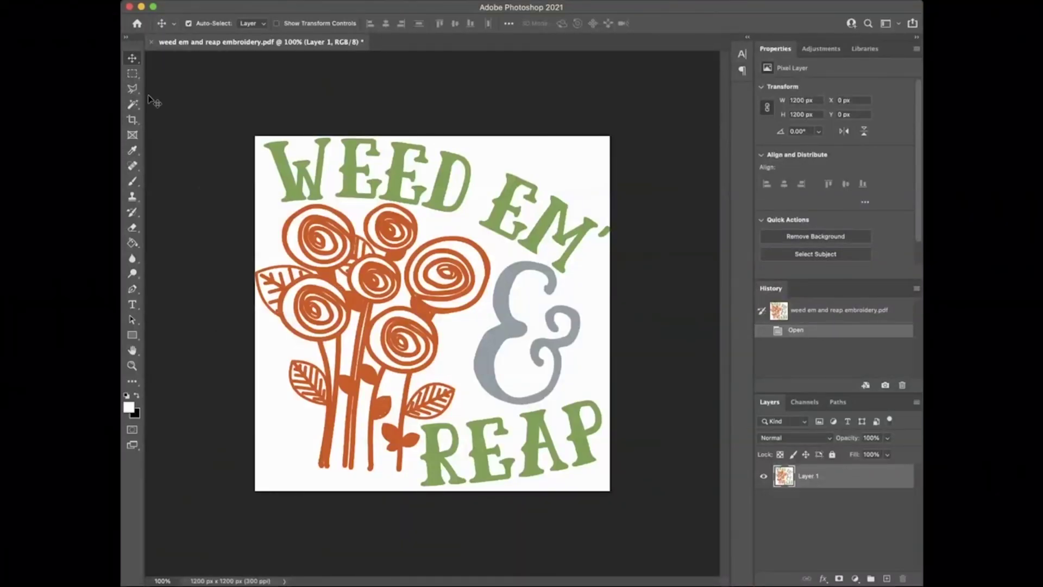
{"action": "left_click", "coordinate": [135, 108]}
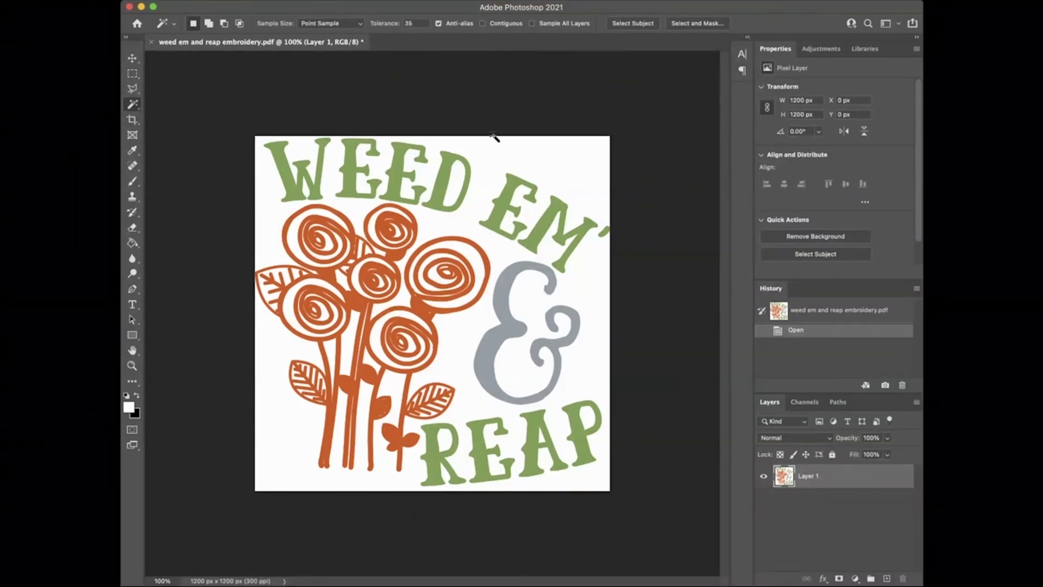
{"action": "left_click", "coordinate": [563, 162]}
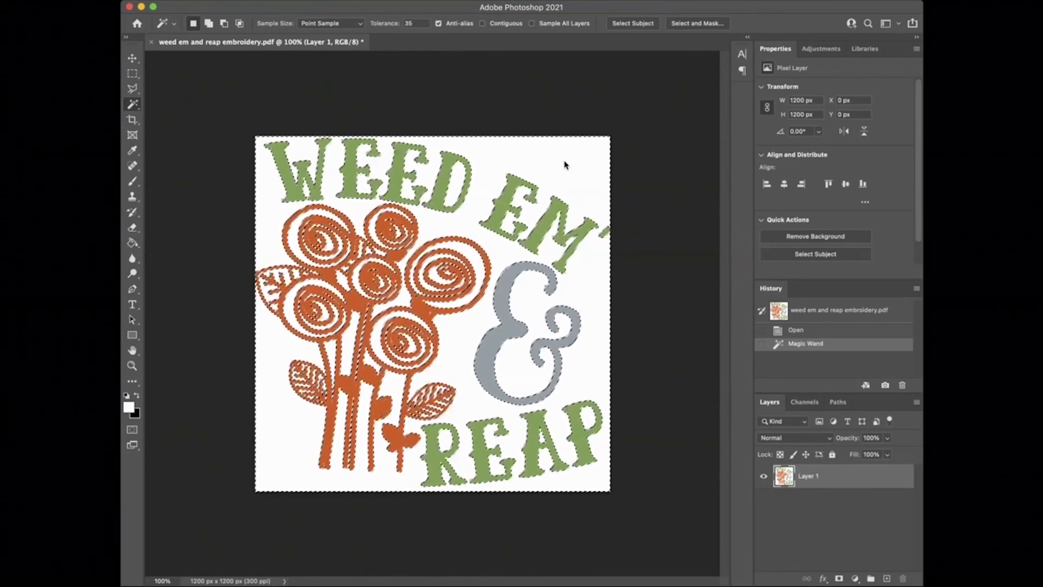
{"action": "key", "text": "Delete"}
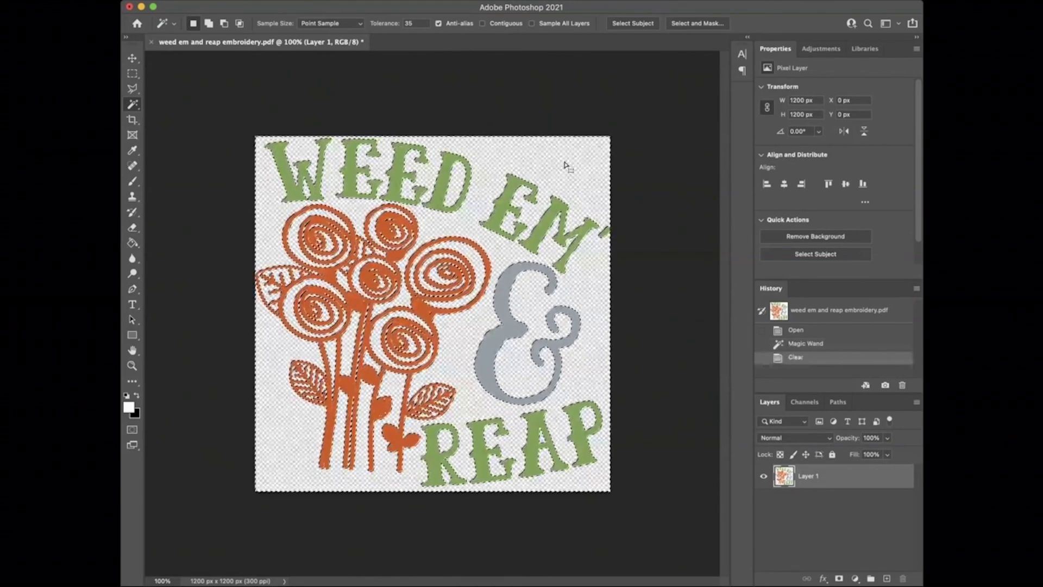
{"action": "left_click", "coordinate": [133, 75]}
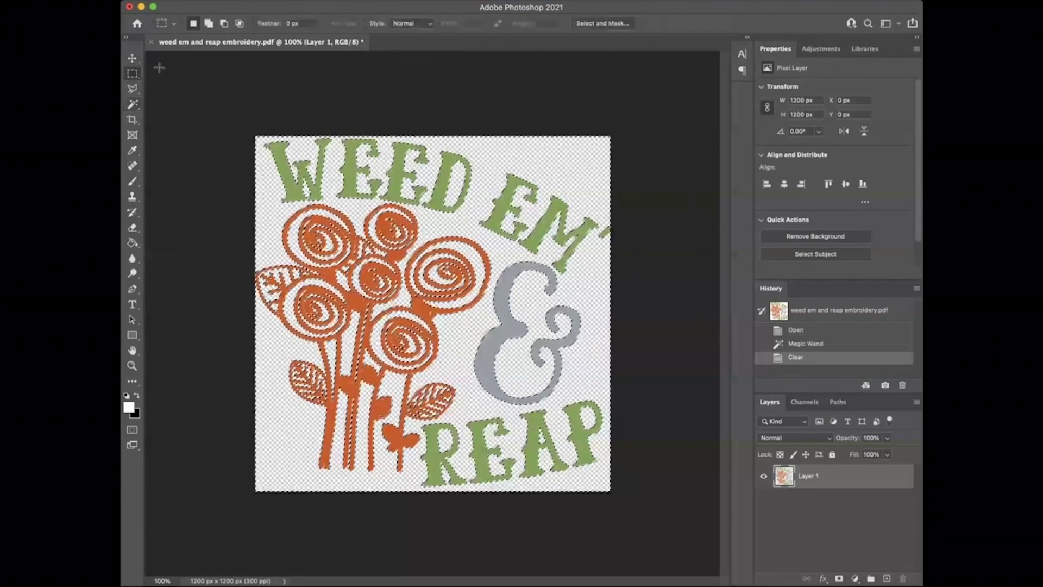
{"action": "left_click", "coordinate": [182, 87]}
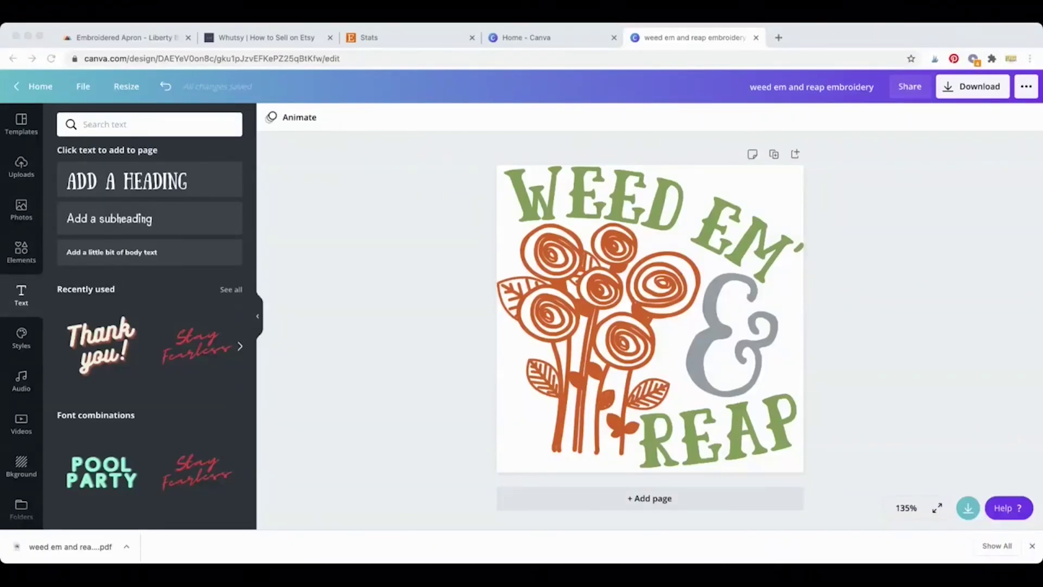
Step: Switch to the Printful dashboard in the browser and start a new product template
{"action": "left_click", "coordinate": [120, 37]}
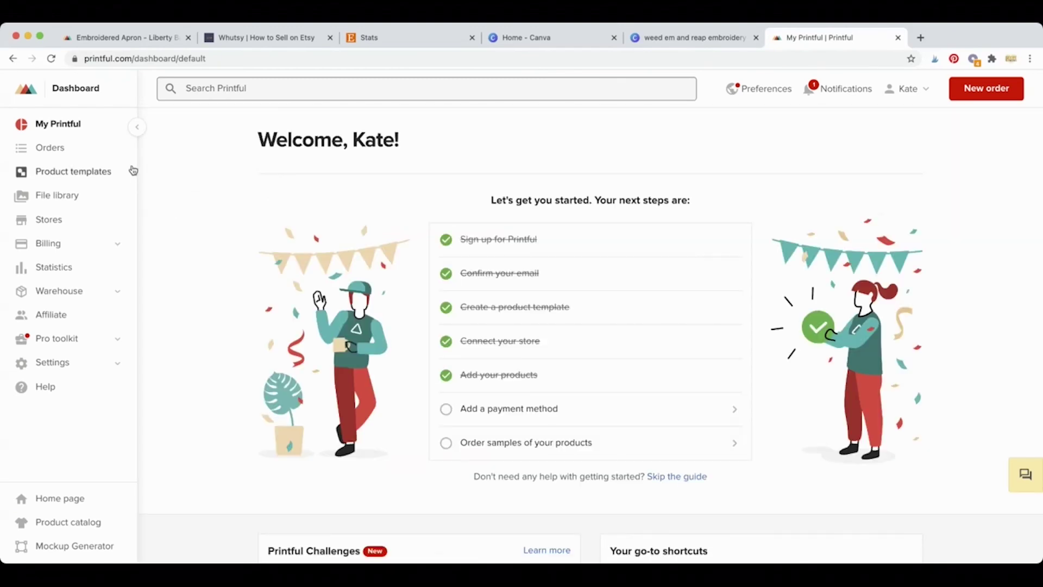
{"action": "left_click", "coordinate": [99, 171]}
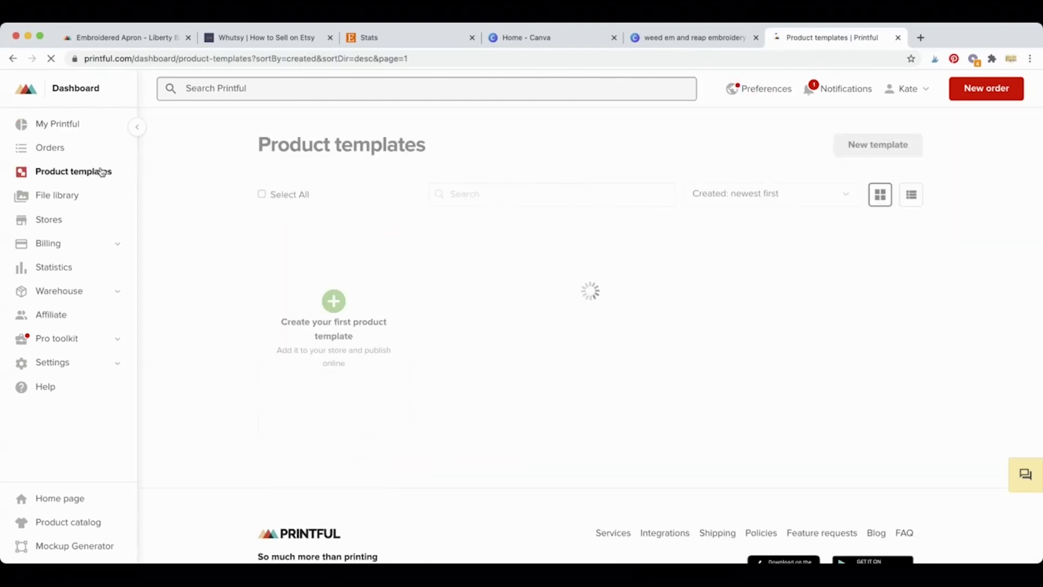
{"action": "left_click", "coordinate": [353, 329]}
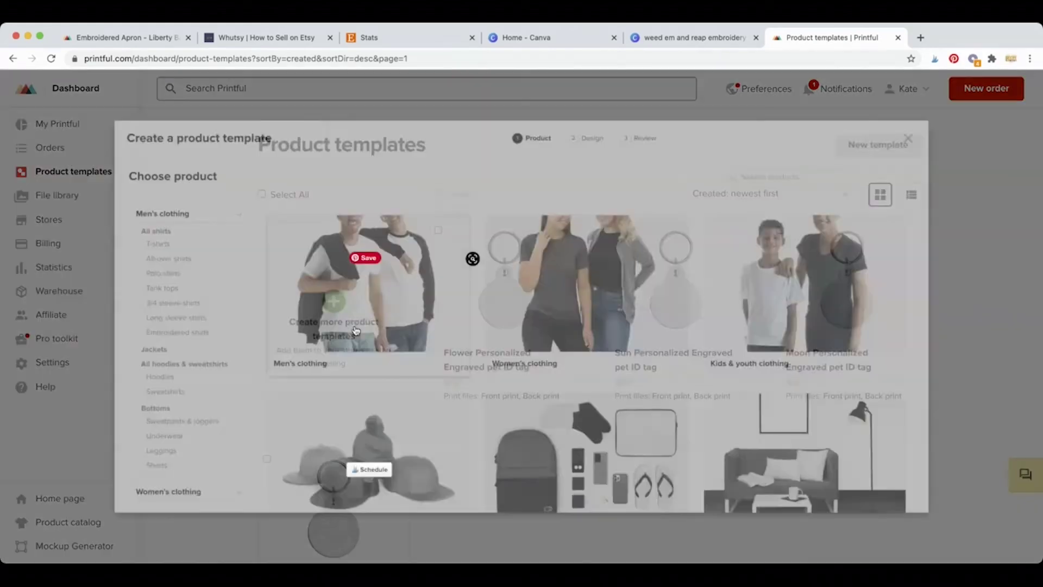
Step: Choose the Embroidered Apron | Liberty Bags 5502 from the Home & living category and select all of its colors
{"action": "scroll", "coordinate": [166, 293], "scroll_direction": "down", "scroll_amount": 3}
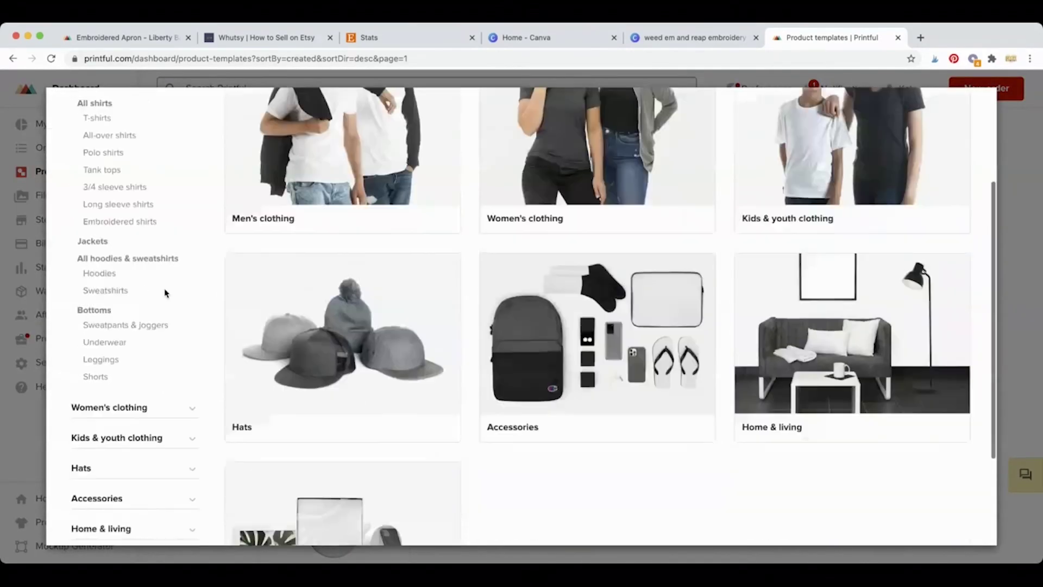
{"action": "scroll", "coordinate": [166, 294], "scroll_direction": "up", "scroll_amount": 1}
{"action": "scroll", "coordinate": [164, 292], "scroll_direction": "down", "scroll_amount": 3}
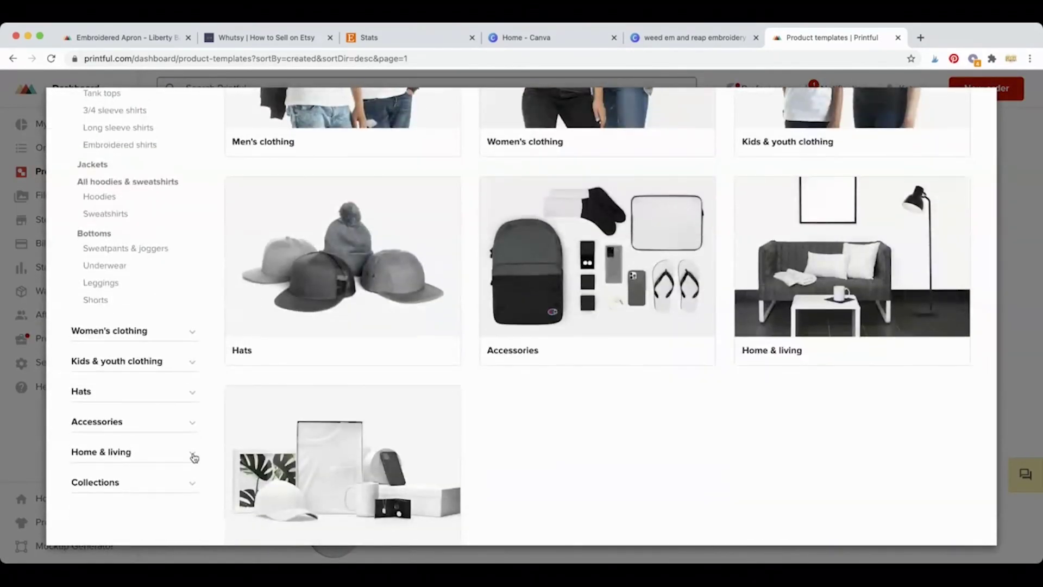
{"action": "left_click", "coordinate": [194, 458]}
{"action": "left_click", "coordinate": [124, 380]}
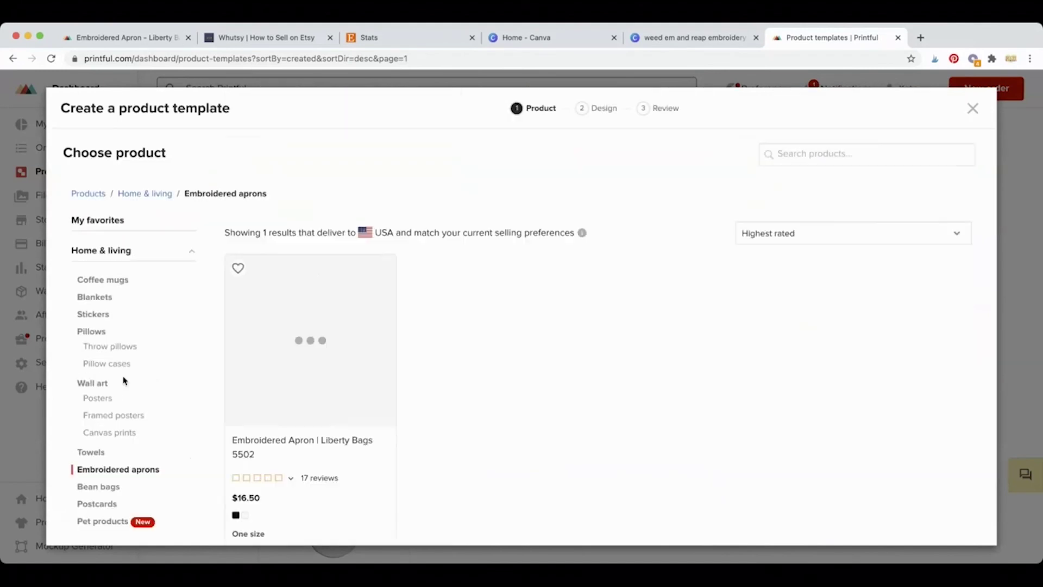
{"action": "scroll", "coordinate": [368, 339], "scroll_direction": "down", "scroll_amount": 3}
{"action": "left_click", "coordinate": [361, 272]}
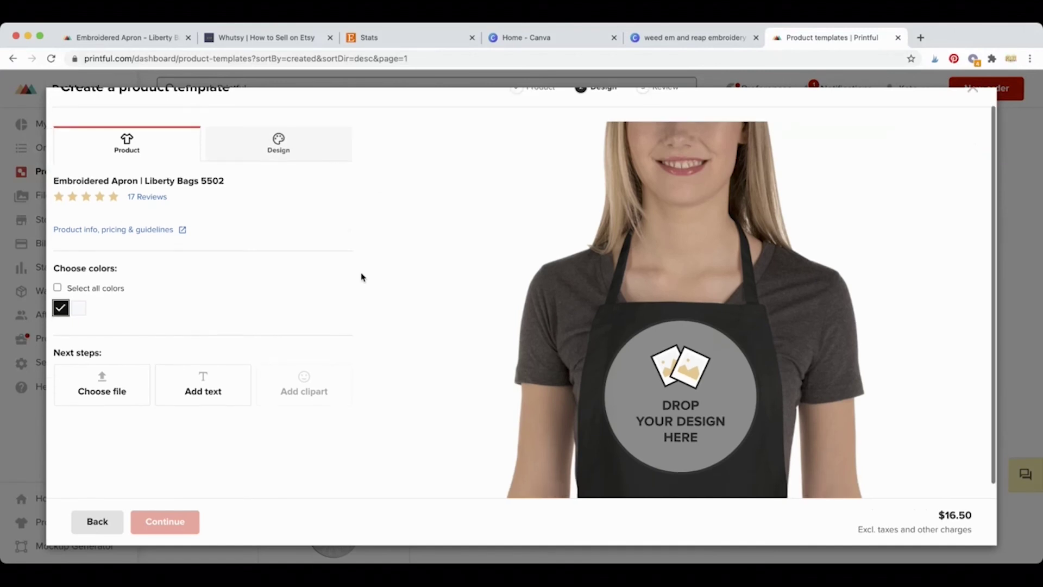
{"action": "left_click", "coordinate": [59, 289]}
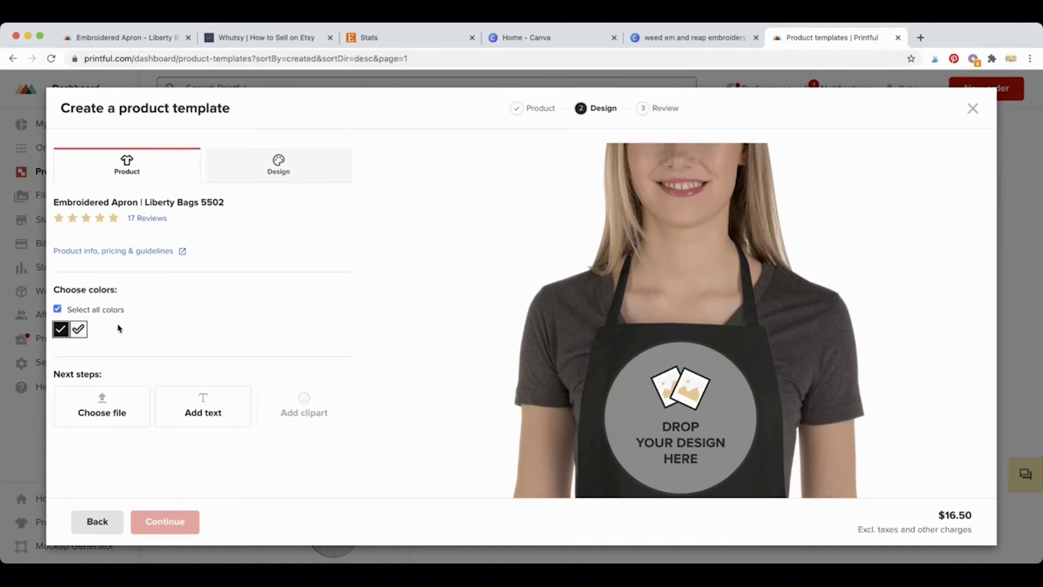
Step: Start choosing a design file for the apron, review the embroidery file requirements, and accept them with the option not to show them again
{"action": "scroll", "coordinate": [132, 328], "scroll_direction": "down", "scroll_amount": 1}
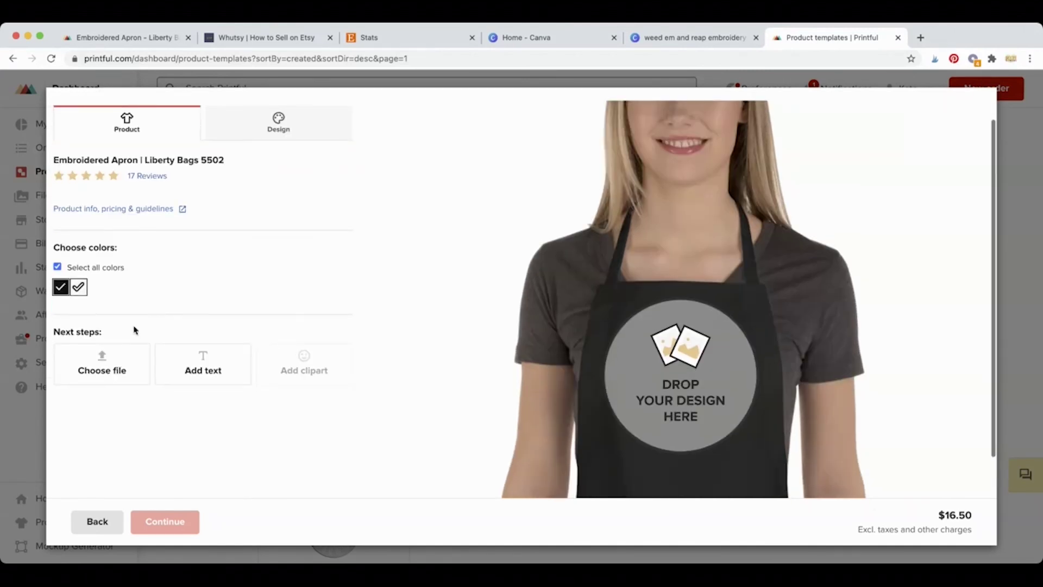
{"action": "left_click", "coordinate": [120, 374]}
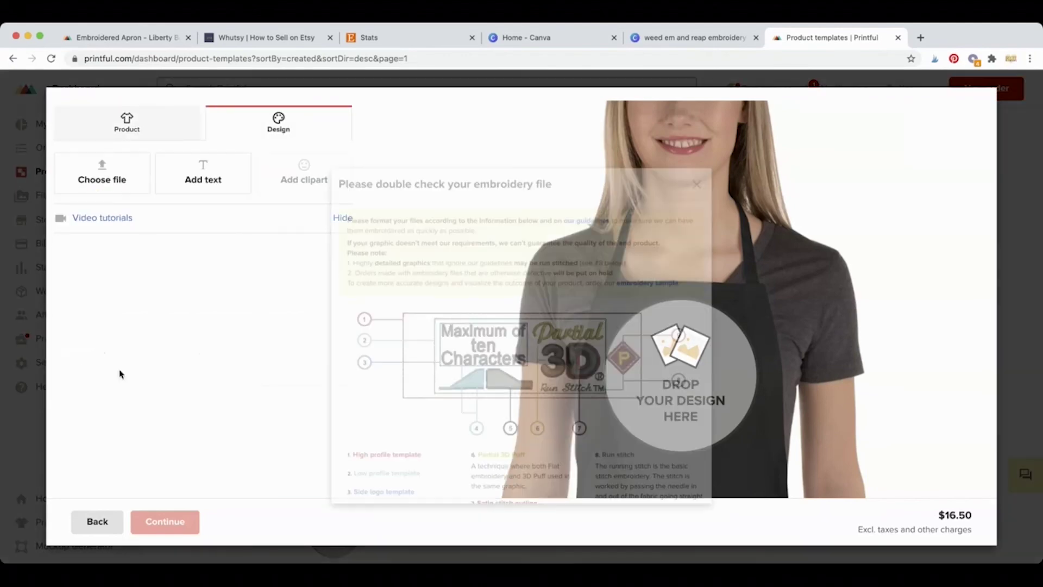
{"action": "scroll", "coordinate": [394, 369], "scroll_direction": "down", "scroll_amount": 4}
{"action": "scroll", "coordinate": [395, 368], "scroll_direction": "down", "scroll_amount": 1}
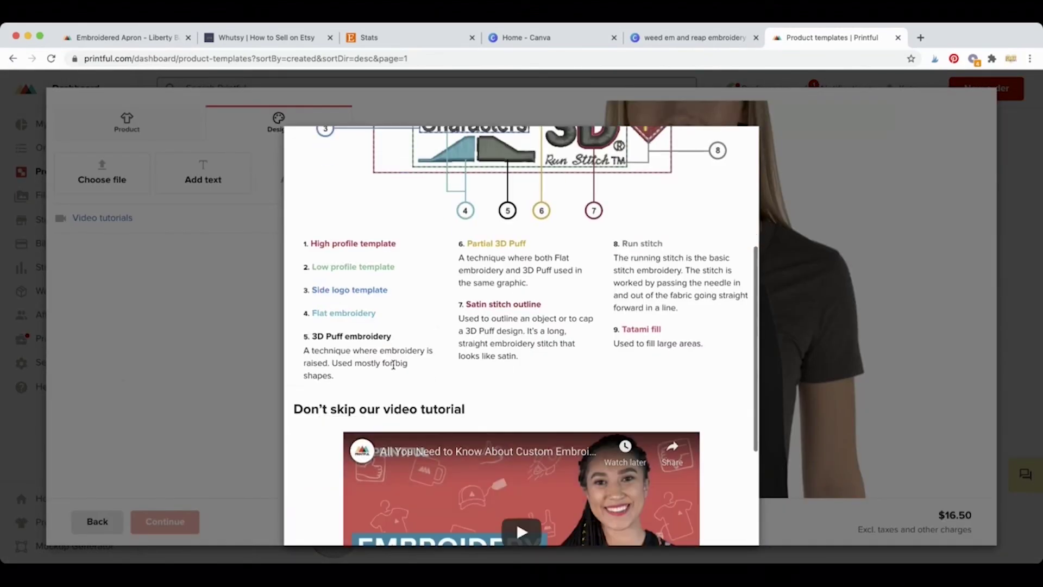
{"action": "scroll", "coordinate": [395, 368], "scroll_direction": "up", "scroll_amount": 4}
{"action": "scroll", "coordinate": [394, 368], "scroll_direction": "down", "scroll_amount": 7}
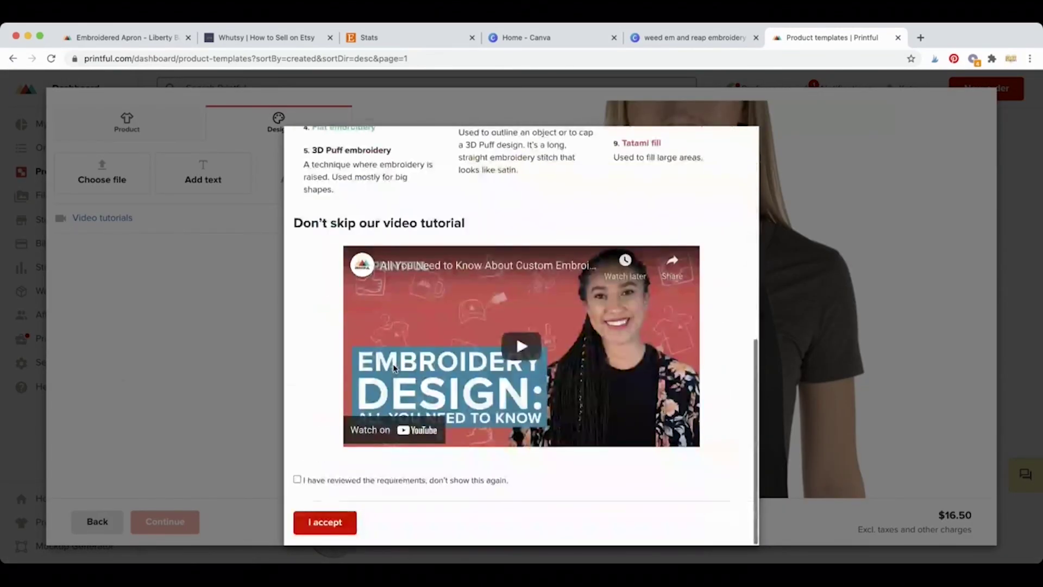
{"action": "left_click", "coordinate": [297, 479]}
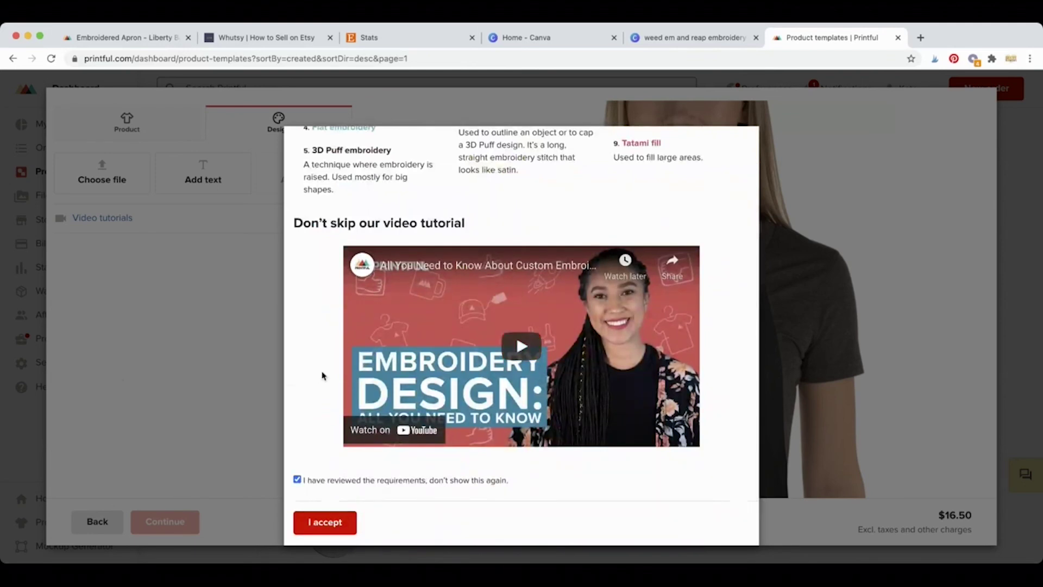
{"action": "left_click", "coordinate": [339, 521]}
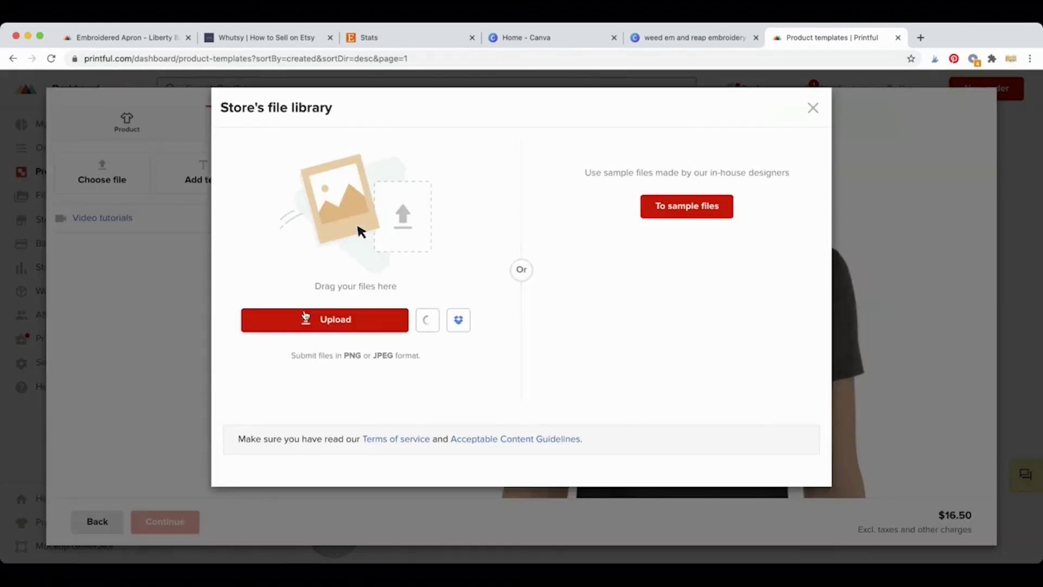
Step: Accept the image upload conditions, upload the weed em and reap embroidery file to the file library, and place it on the apron
{"action": "left_click", "coordinate": [353, 320]}
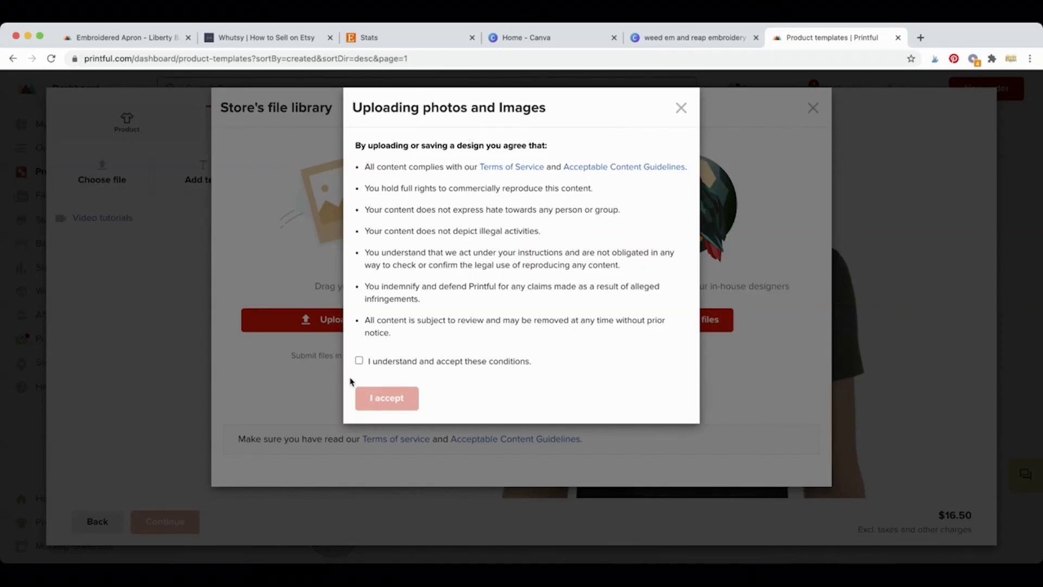
{"action": "left_click", "coordinate": [358, 360]}
{"action": "left_click", "coordinate": [386, 398]}
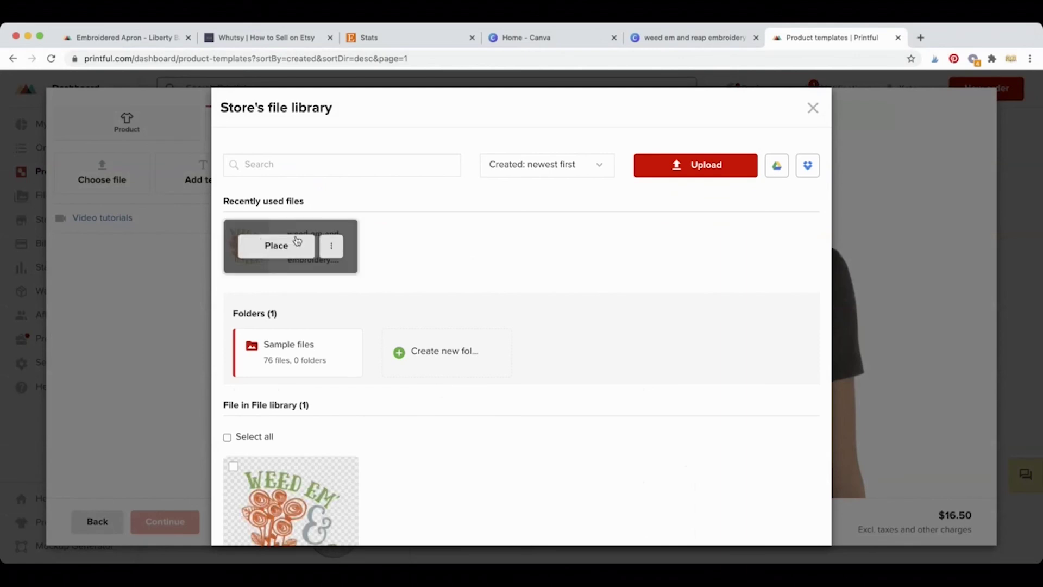
{"action": "left_click", "coordinate": [266, 240]}
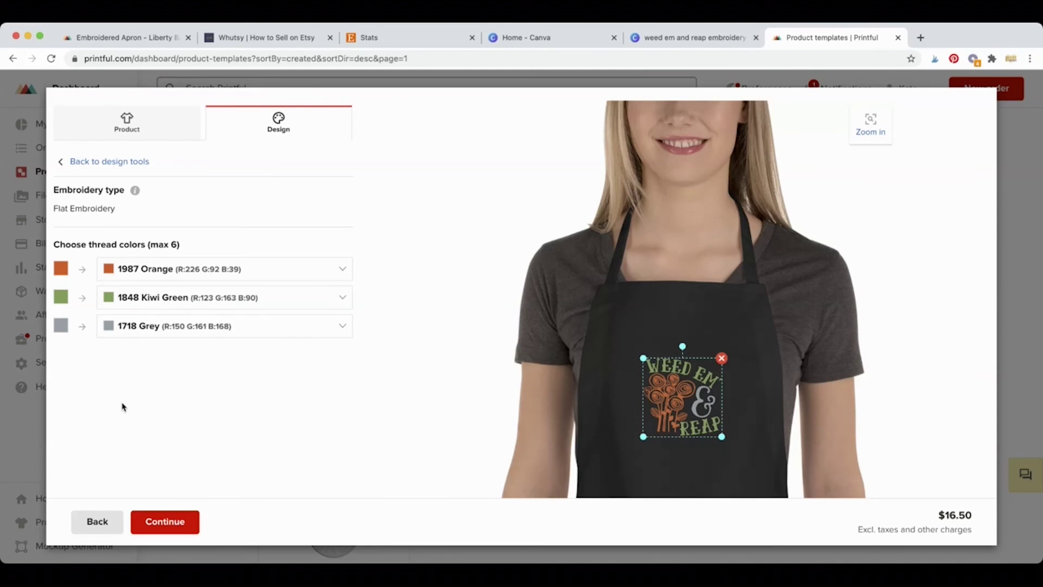
Step: Review the thread color choices for the placed design and its preview on the apron front
{"action": "left_click", "coordinate": [337, 263]}
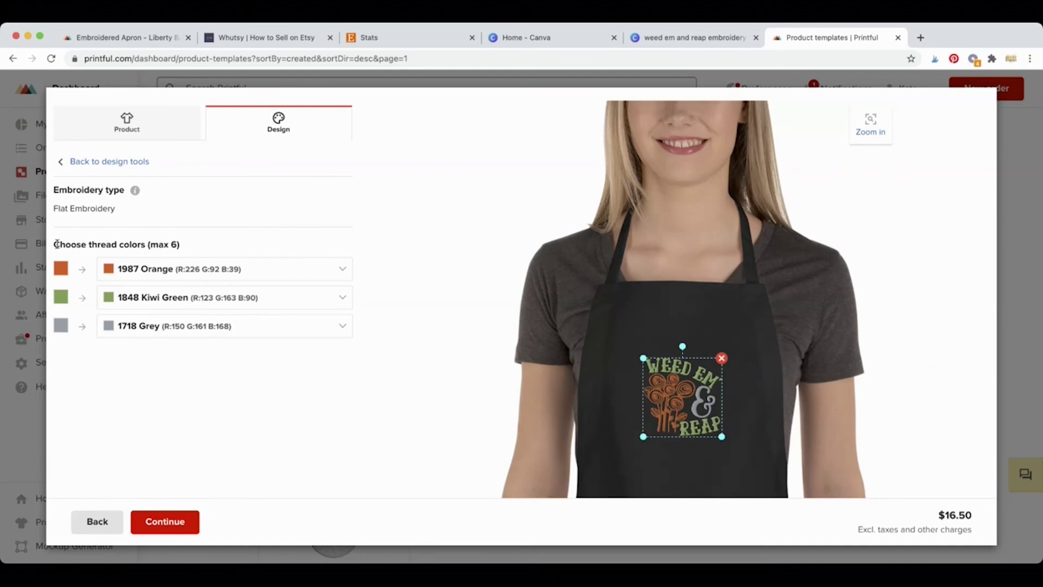
{"action": "left_click_drag", "start_coordinate": [54, 245], "coordinate": [226, 250]}
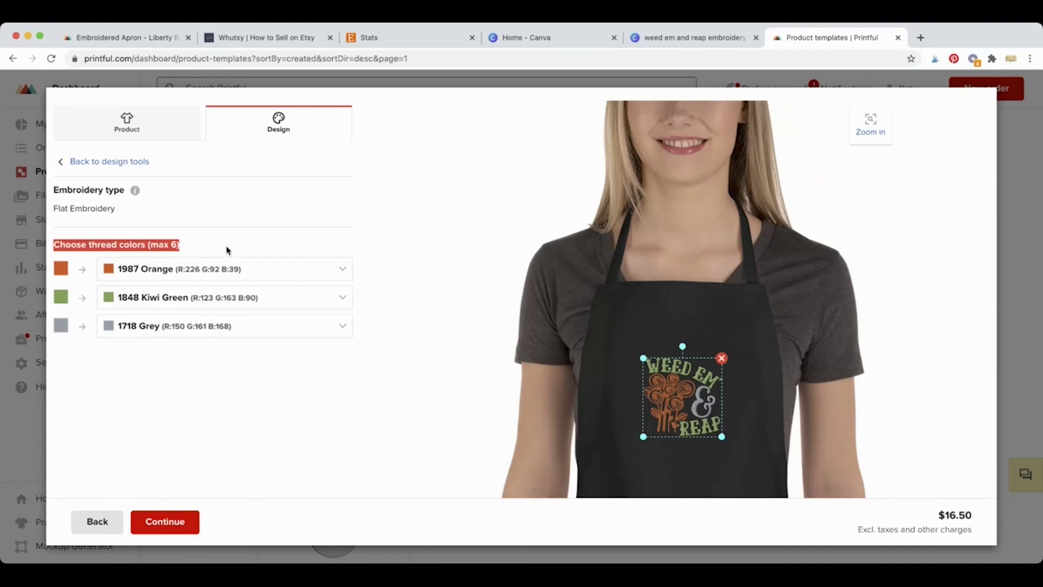
{"action": "left_click", "coordinate": [226, 250]}
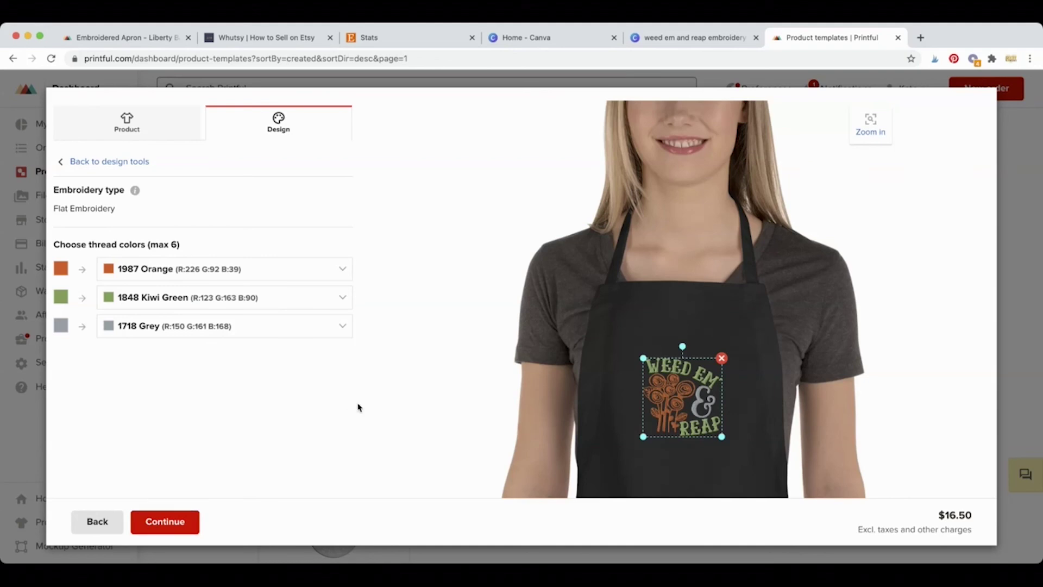
{"action": "scroll", "coordinate": [441, 395], "scroll_direction": "up", "scroll_amount": 2}
{"action": "scroll", "coordinate": [441, 395], "scroll_direction": "down", "scroll_amount": 3}
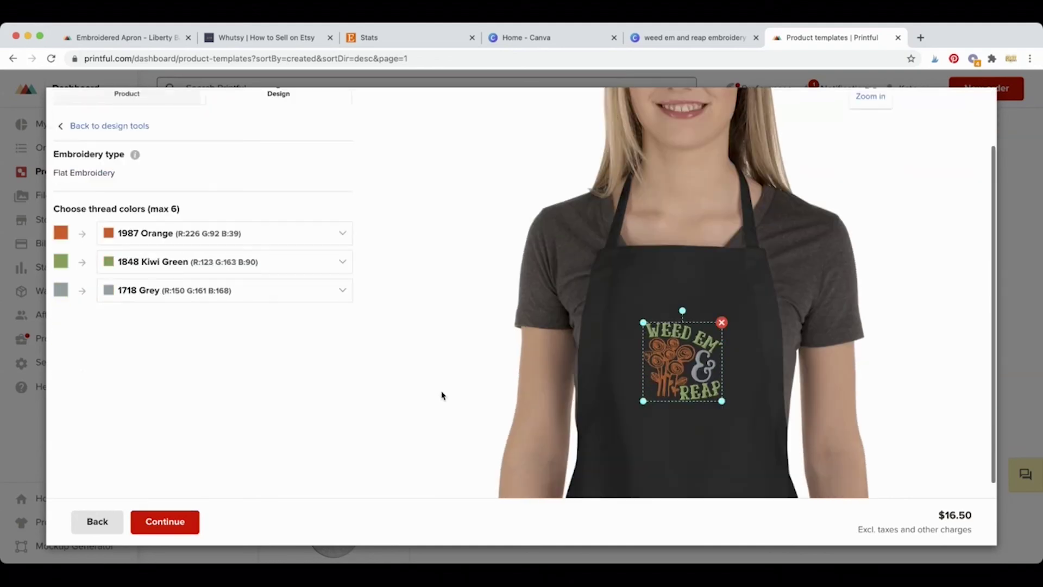
Step: Continue to the review, title the template "Weed Em and Reap Embroidered Apron", add its sizes, and save the product template
{"action": "left_click", "coordinate": [189, 522]}
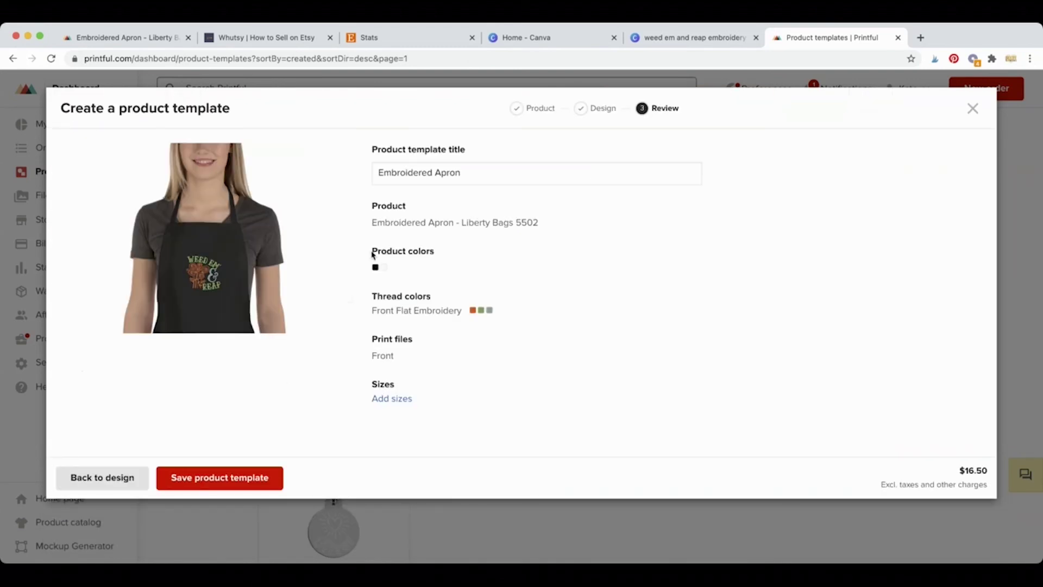
{"action": "left_click", "coordinate": [381, 170]}
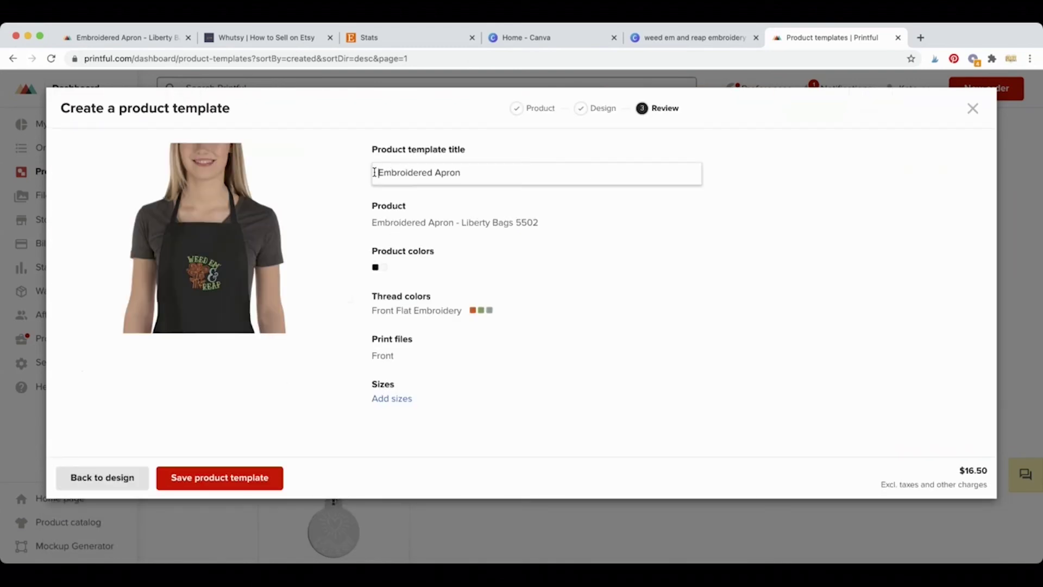
{"action": "type", "text": "Weed Em a"}
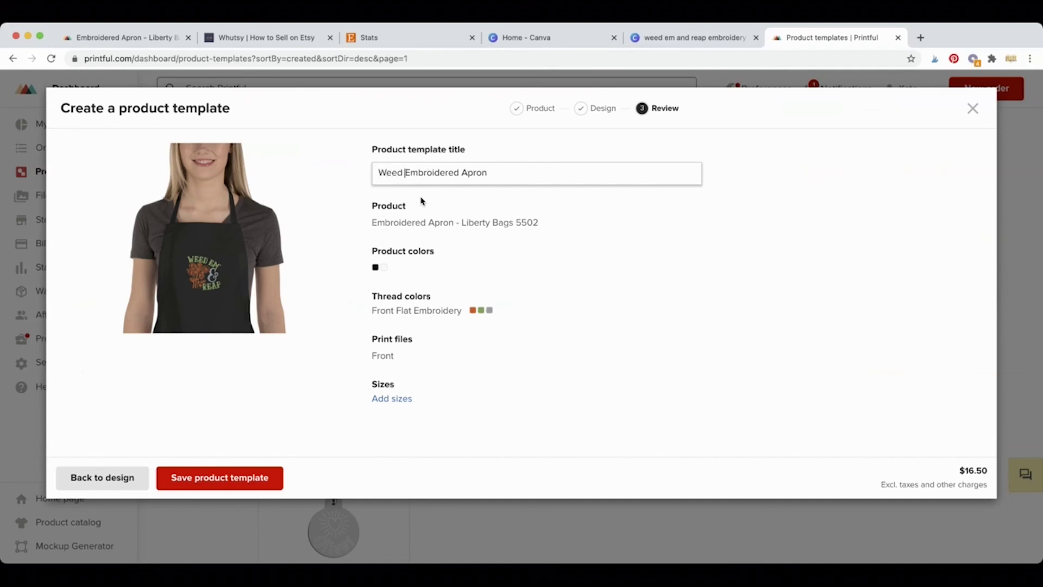
{"action": "type", "text": "nd Reap"}
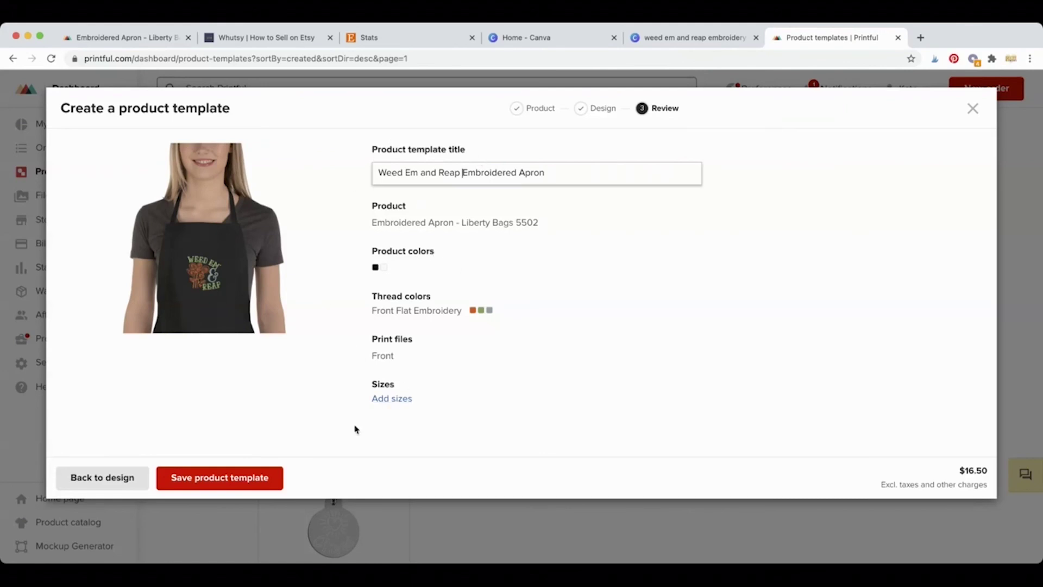
{"action": "left_click", "coordinate": [387, 402]}
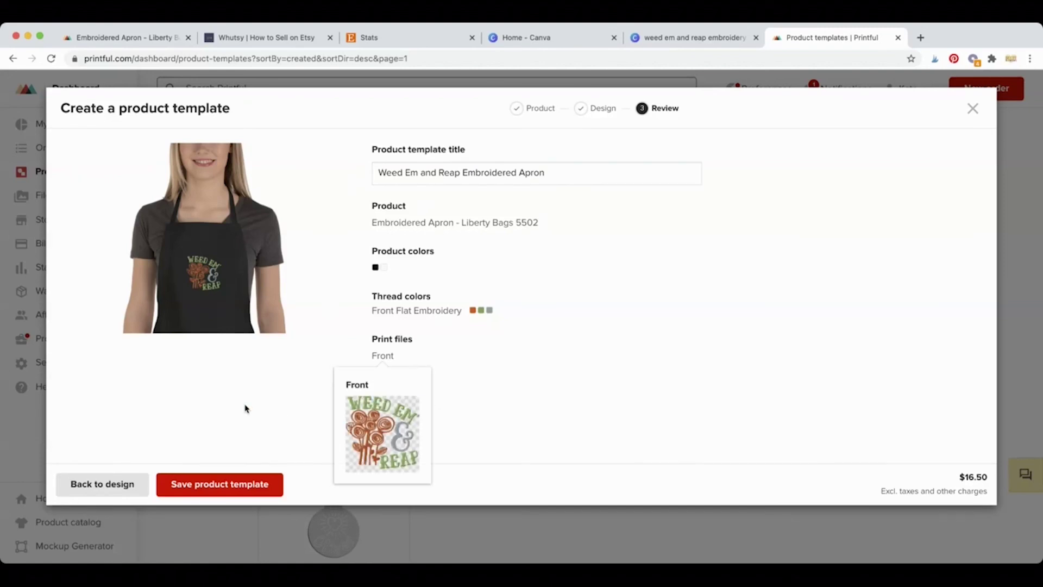
{"action": "left_click", "coordinate": [232, 485]}
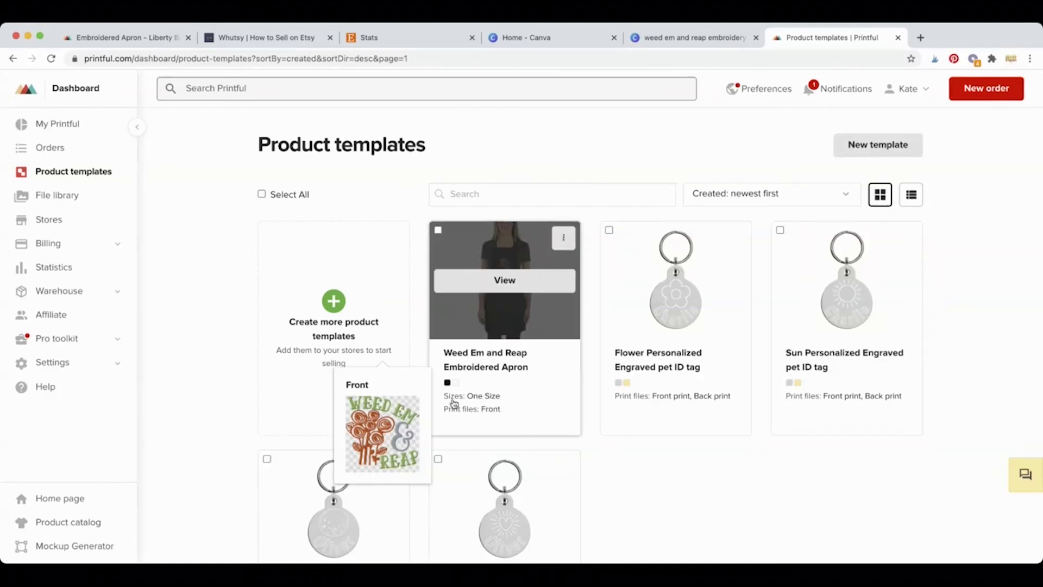
Step: Look at the apron template's extra options, then open the whutsy store and view its synced product list
{"action": "left_click", "coordinate": [567, 245]}
{"action": "left_click", "coordinate": [567, 238]}
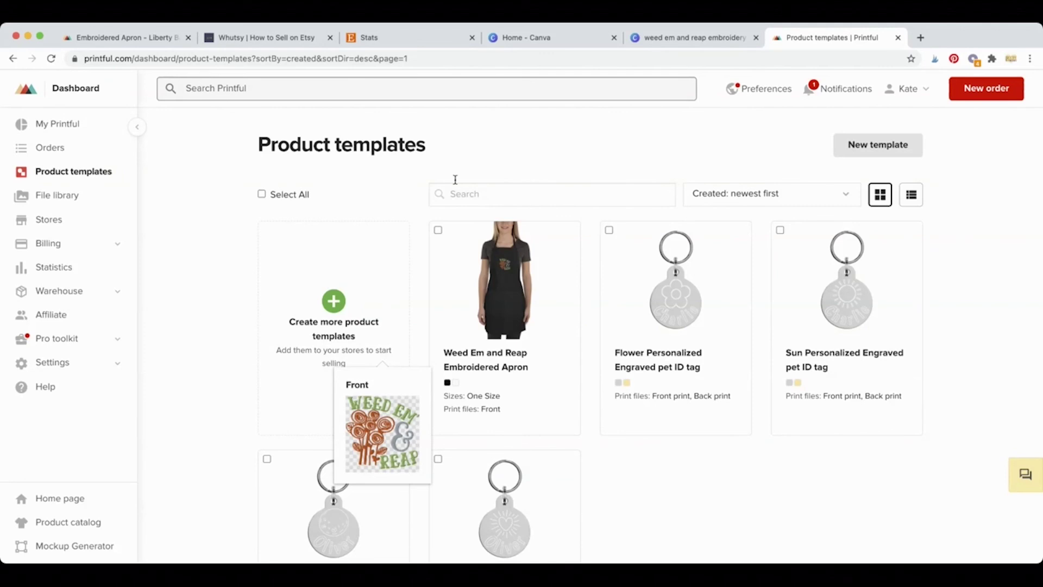
{"action": "left_click", "coordinate": [93, 225]}
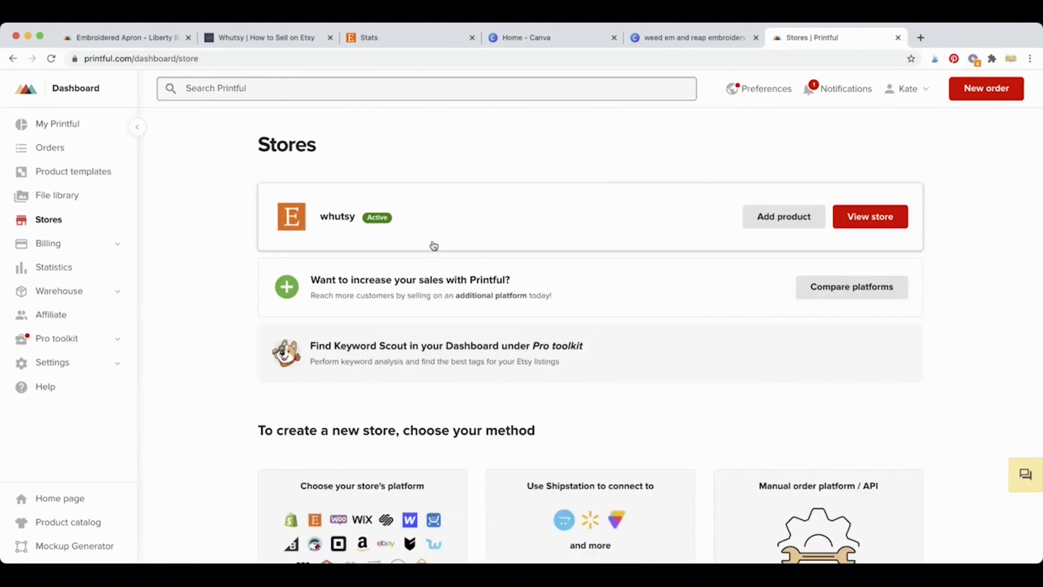
{"action": "left_click", "coordinate": [434, 242]}
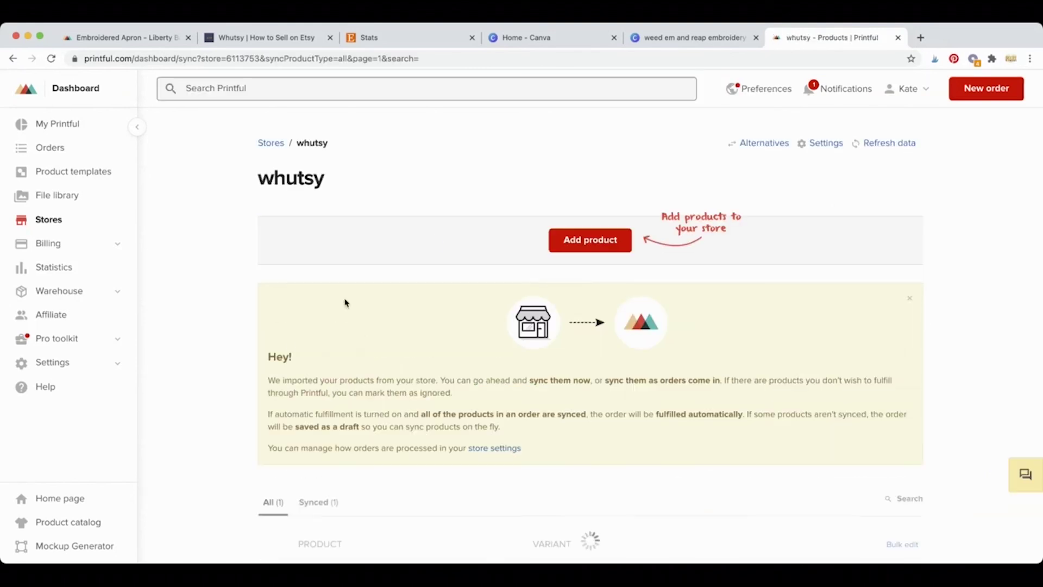
{"action": "scroll", "coordinate": [289, 345], "scroll_direction": "down", "scroll_amount": 3}
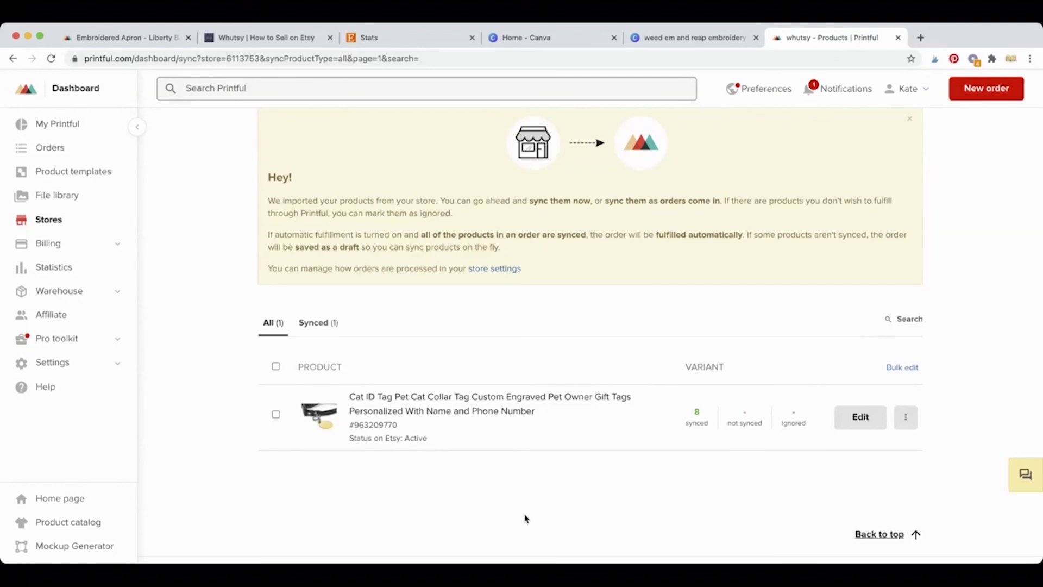
{"action": "scroll", "coordinate": [526, 518], "scroll_direction": "down", "scroll_amount": 1}
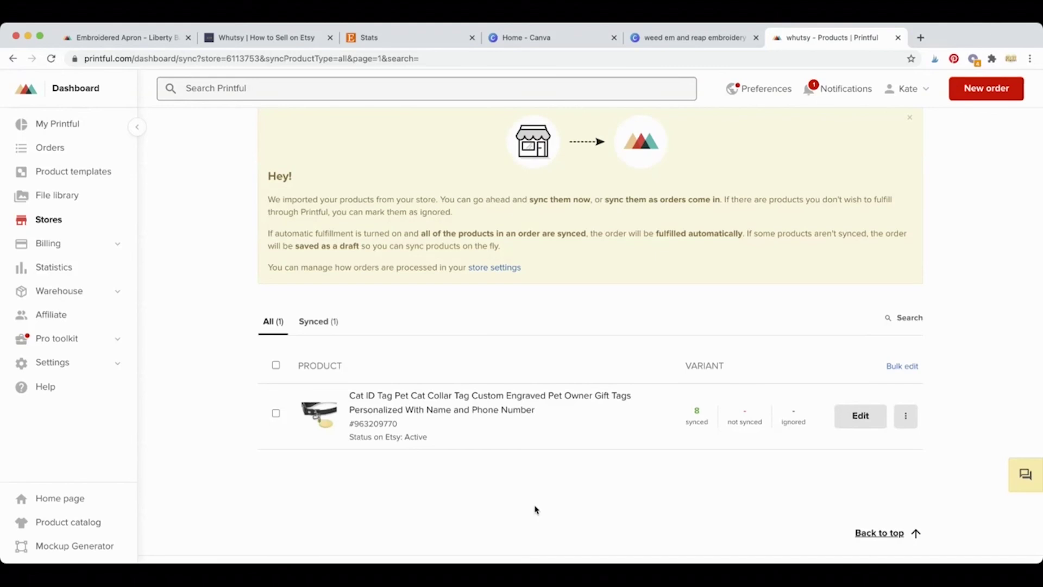
Step: Switch to the whutsy.com page and examine the fields of the "What Price Should I Sell My Listing For?" Etsy Fee Calculator
{"action": "left_click", "coordinate": [305, 41]}
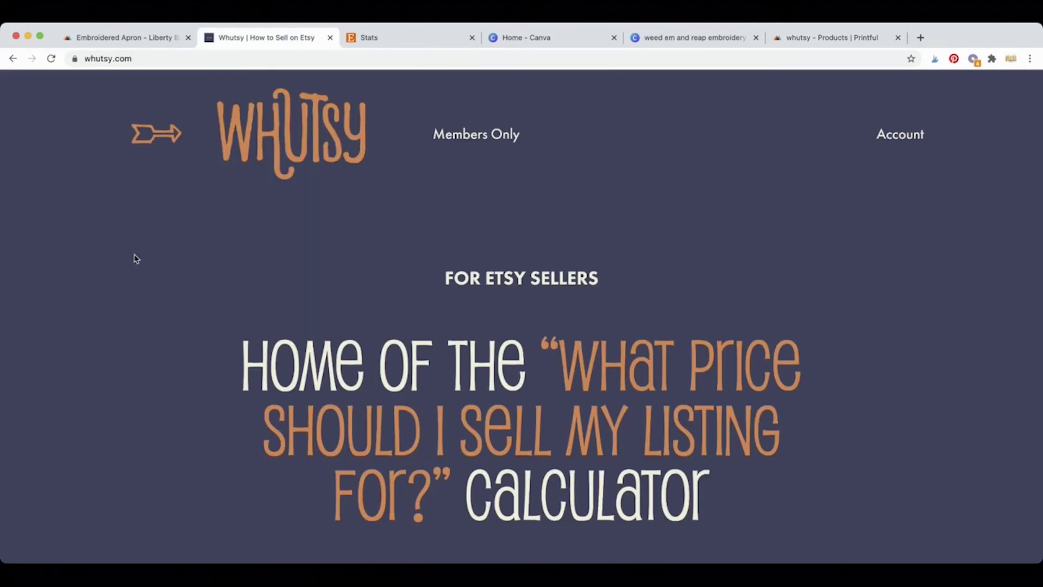
{"action": "scroll", "coordinate": [135, 258], "scroll_direction": "down", "scroll_amount": 1}
{"action": "scroll", "coordinate": [136, 259], "scroll_direction": "up", "scroll_amount": 1}
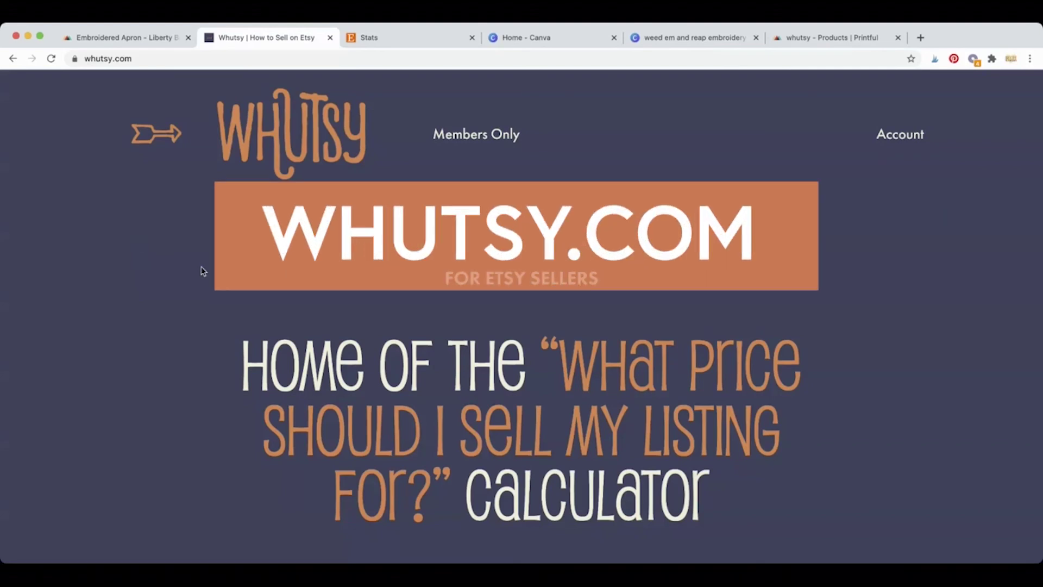
{"action": "scroll", "coordinate": [201, 270], "scroll_direction": "down", "scroll_amount": 8}
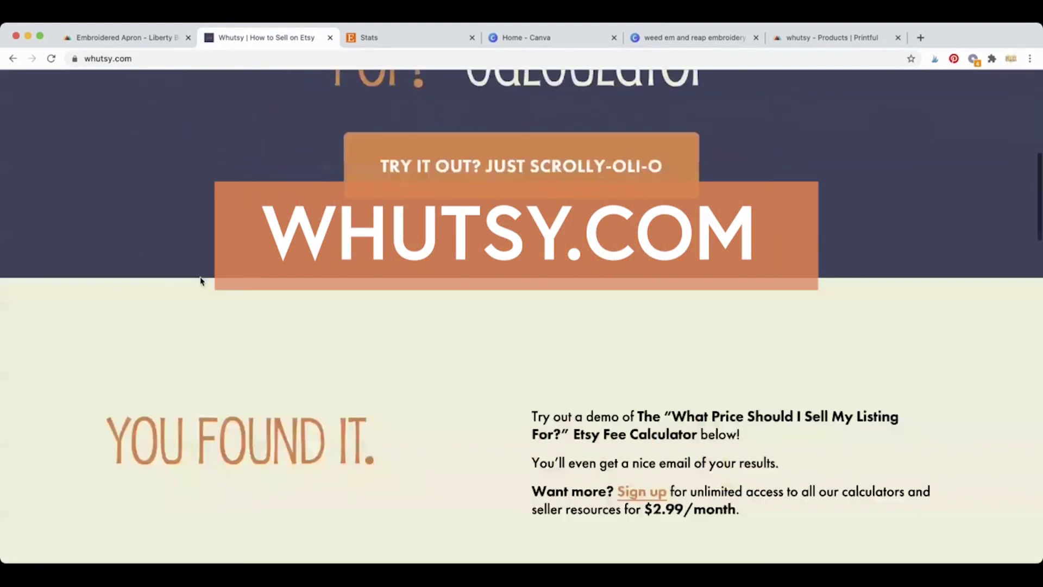
{"action": "scroll", "coordinate": [201, 280], "scroll_direction": "down", "scroll_amount": 12}
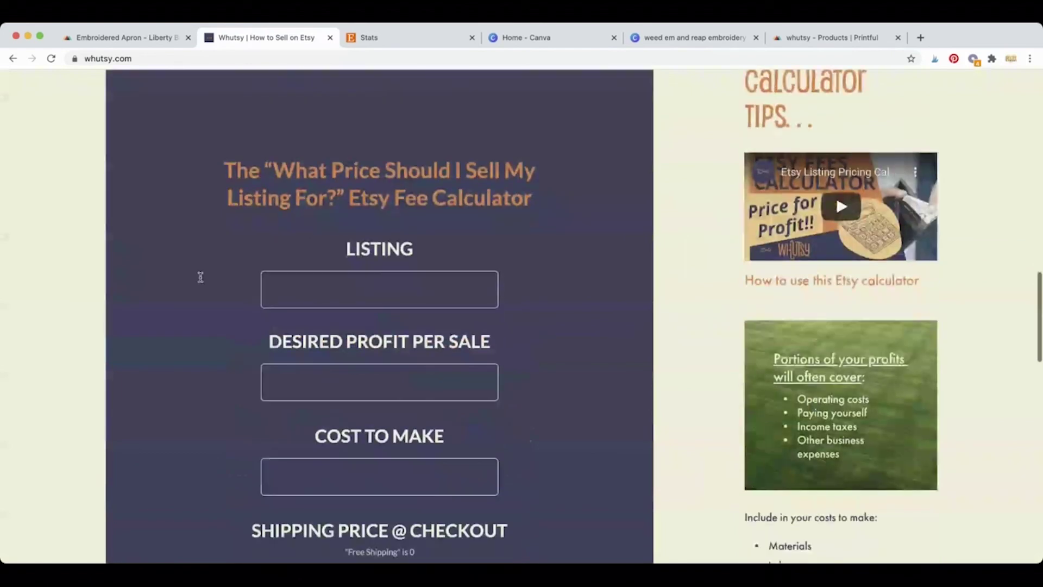
{"action": "scroll", "coordinate": [201, 277], "scroll_direction": "down", "scroll_amount": 2}
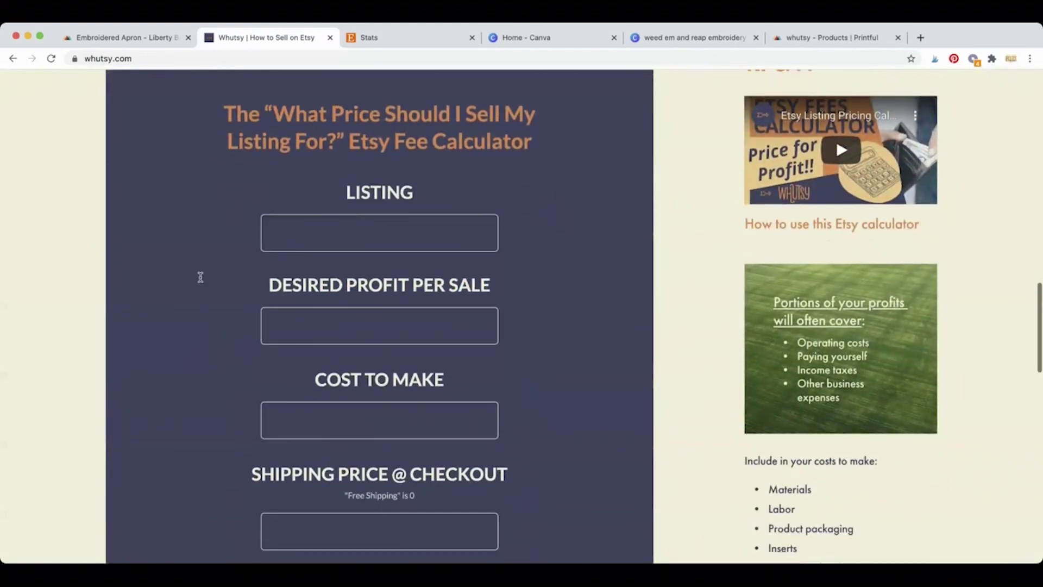
{"action": "scroll", "coordinate": [200, 277], "scroll_direction": "down", "scroll_amount": 1}
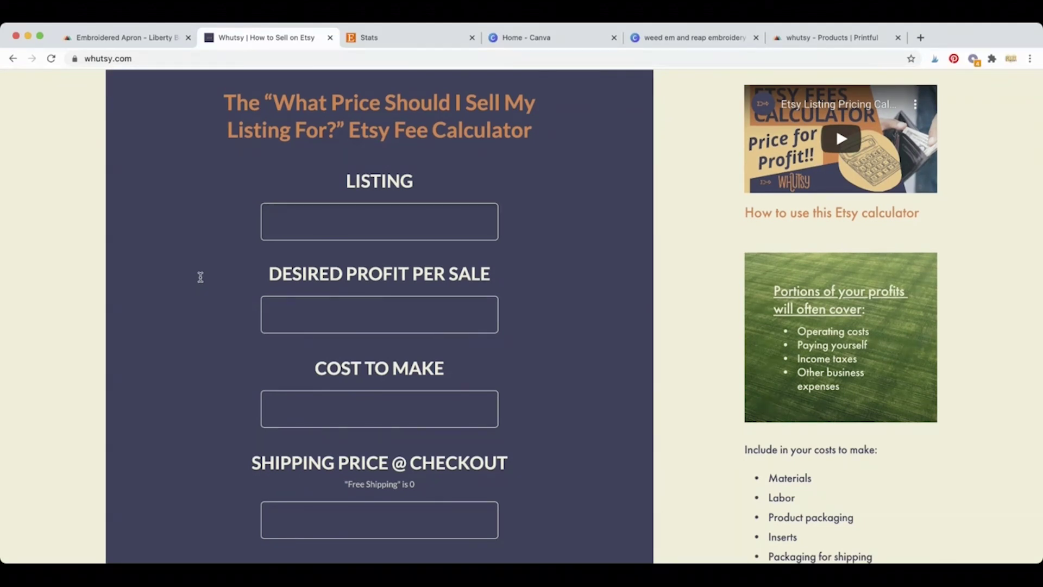
{"action": "scroll", "coordinate": [201, 277], "scroll_direction": "down", "scroll_amount": 8}
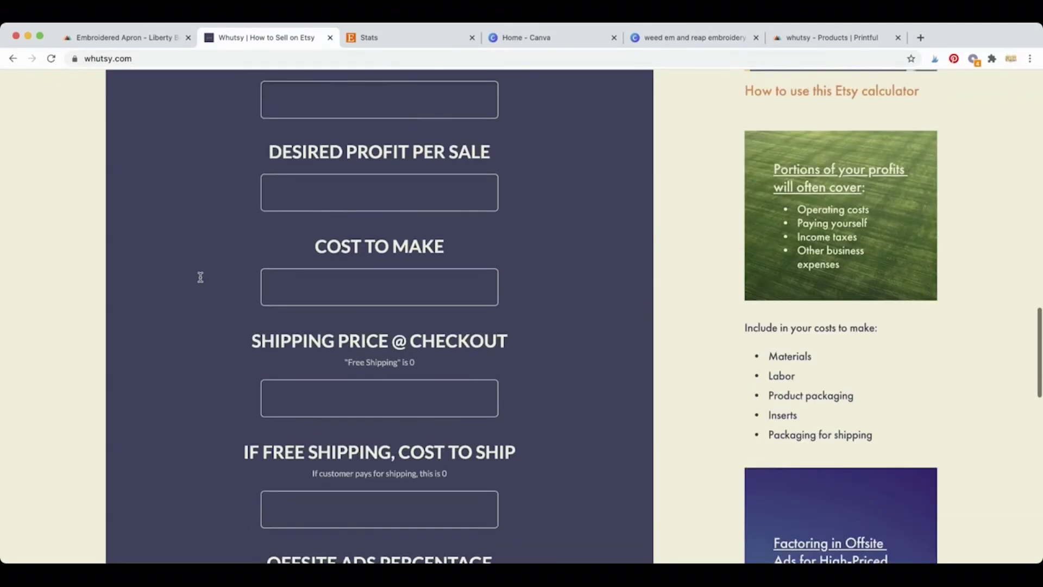
{"action": "scroll", "coordinate": [200, 277], "scroll_direction": "down", "scroll_amount": 3}
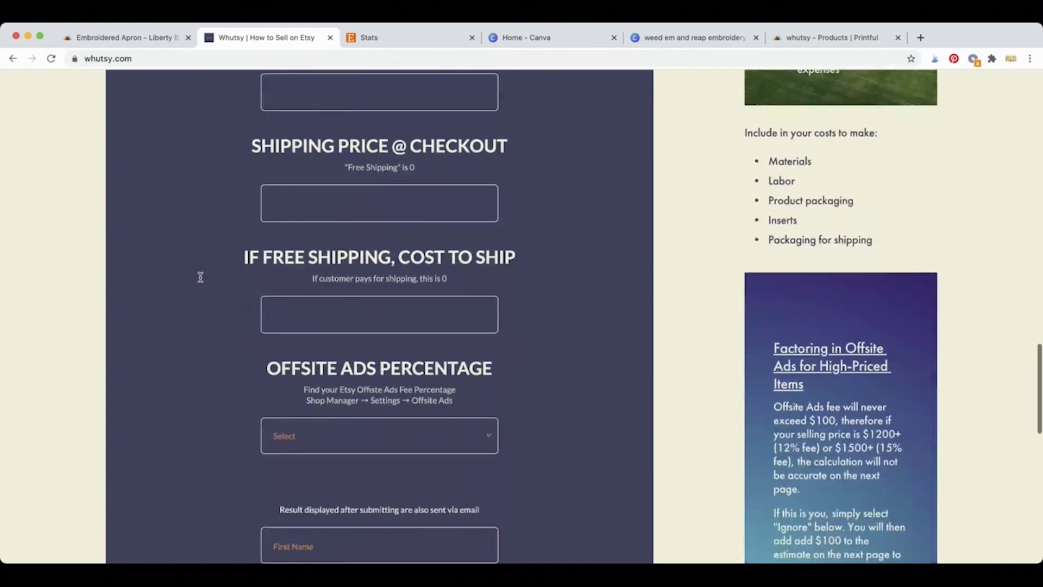
{"action": "scroll", "coordinate": [200, 277], "scroll_direction": "down", "scroll_amount": 5}
{"action": "scroll", "coordinate": [201, 277], "scroll_direction": "down", "scroll_amount": 3}
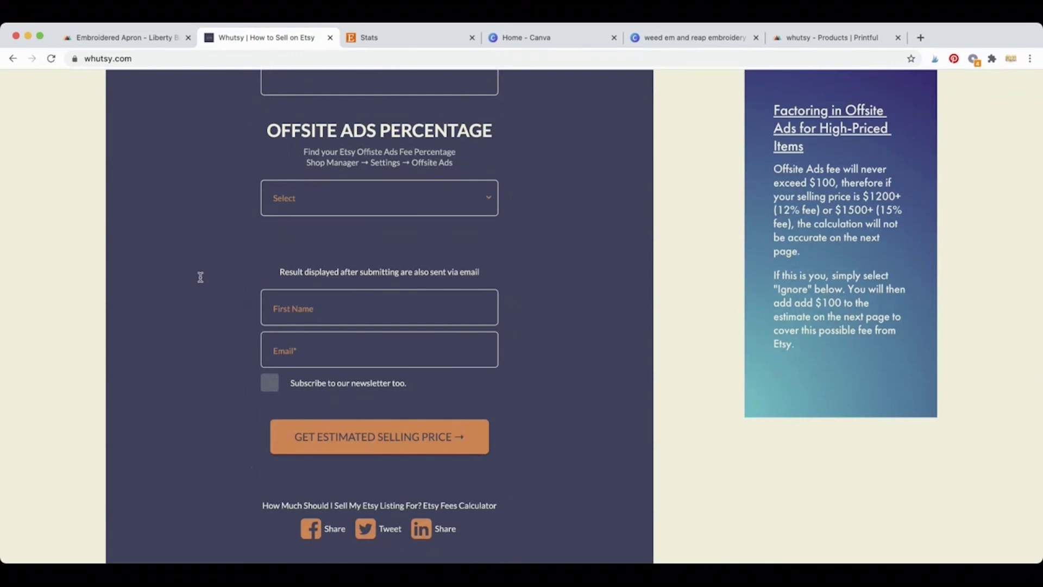
{"action": "scroll", "coordinate": [200, 277], "scroll_direction": "down", "scroll_amount": 1}
{"action": "scroll", "coordinate": [200, 277], "scroll_direction": "up", "scroll_amount": 12}
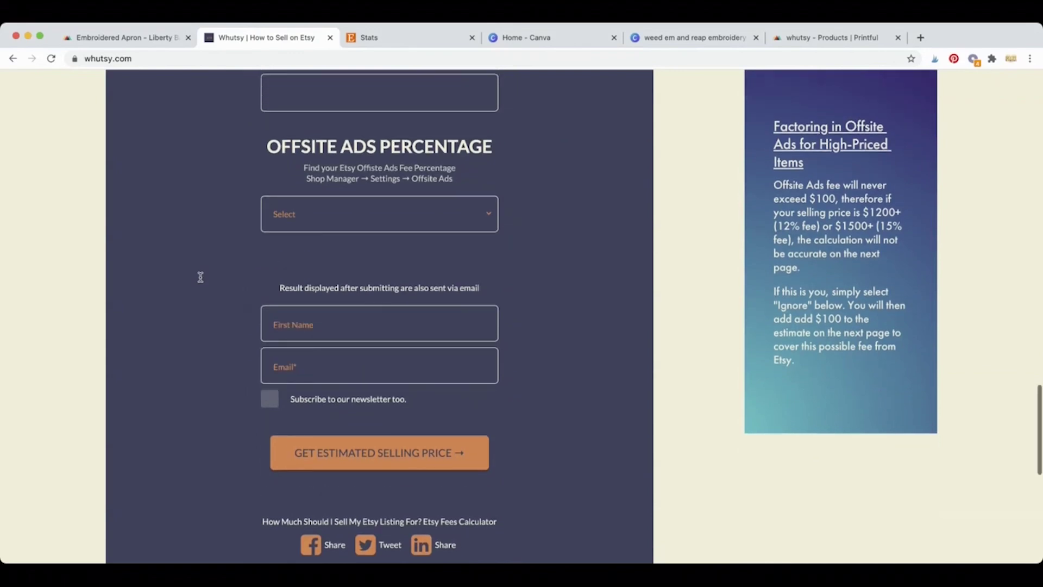
{"action": "scroll", "coordinate": [201, 277], "scroll_direction": "up", "scroll_amount": 20}
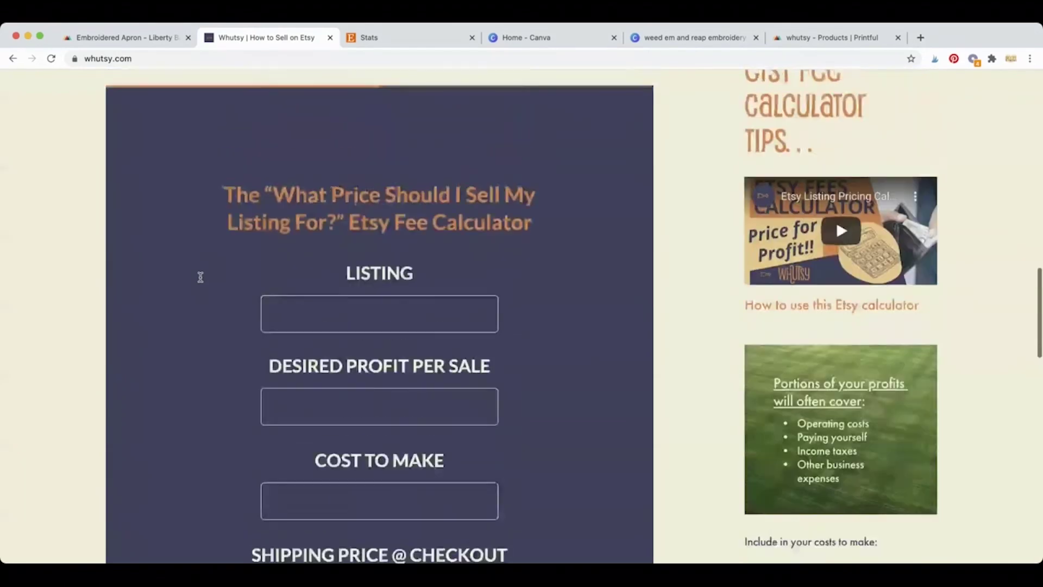
{"action": "scroll", "coordinate": [200, 277], "scroll_direction": "up", "scroll_amount": 20}
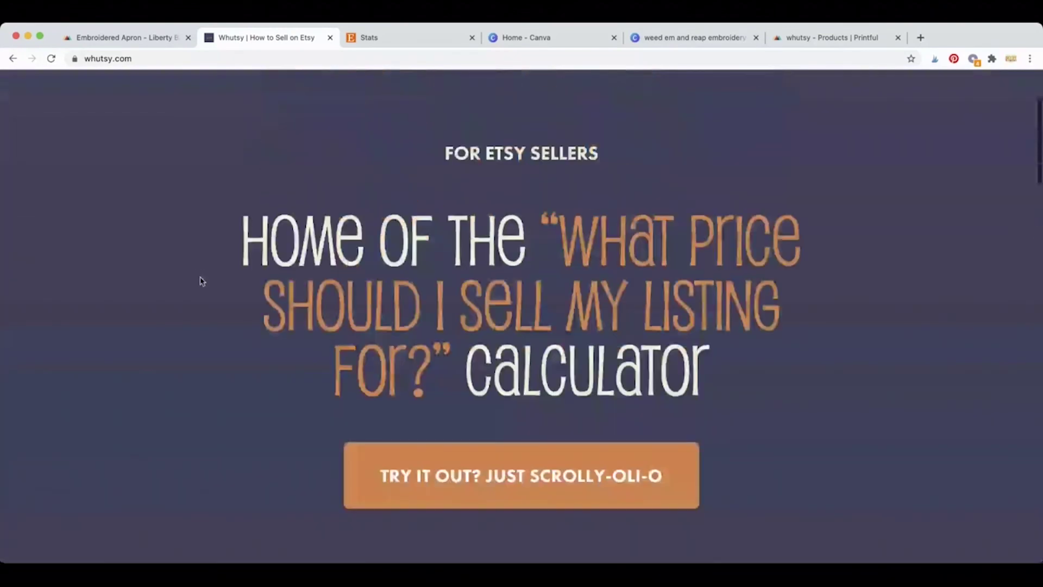
{"action": "scroll", "coordinate": [201, 281], "scroll_direction": "up", "scroll_amount": 2}
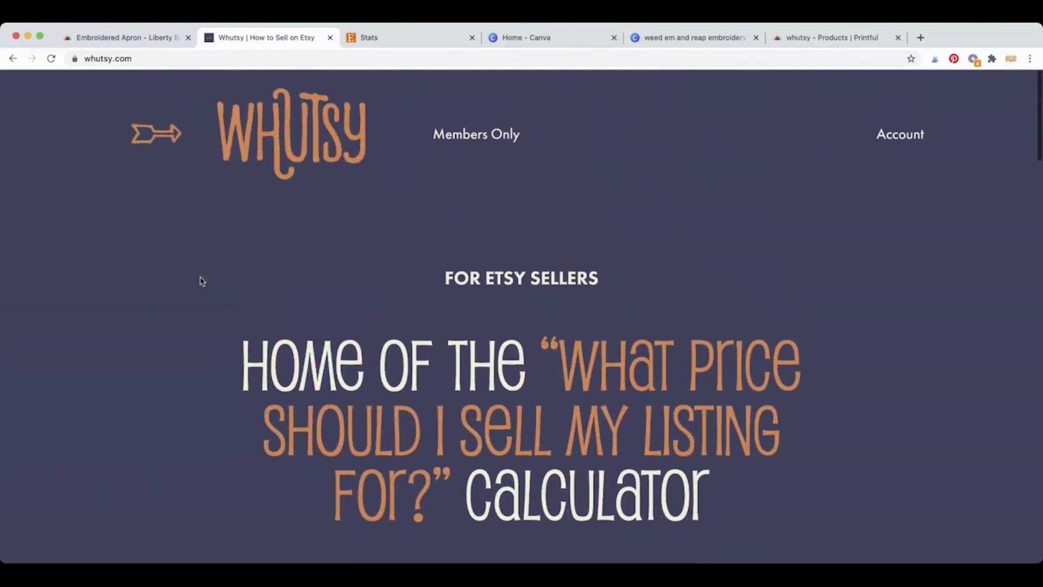